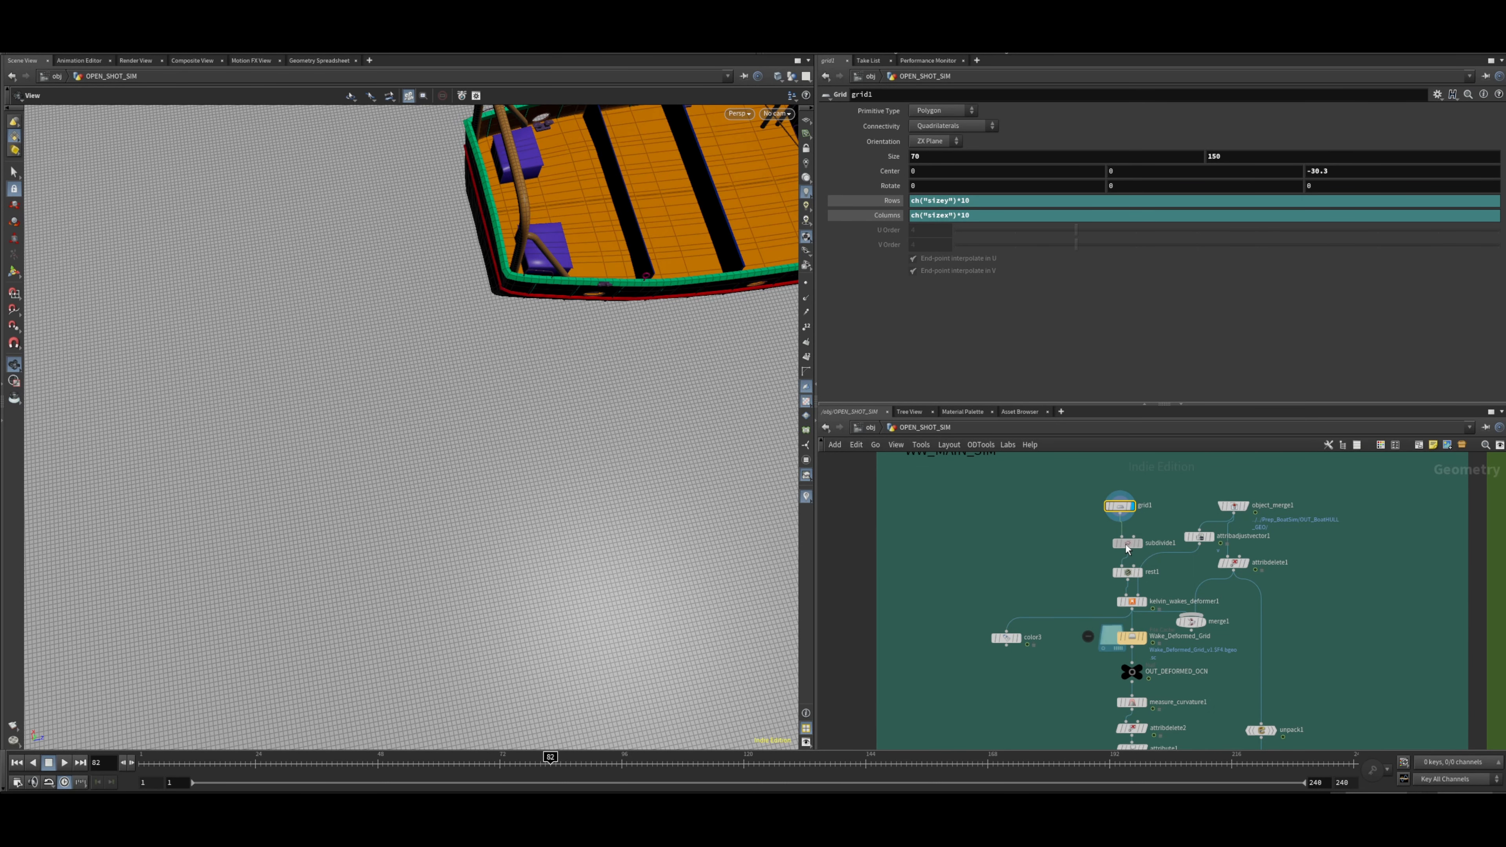
Display the kelvin_wakes_deformer1 output and examine the wake pattern trailing behind the boat on the grid.
scroll(1125, 544, up, 2)
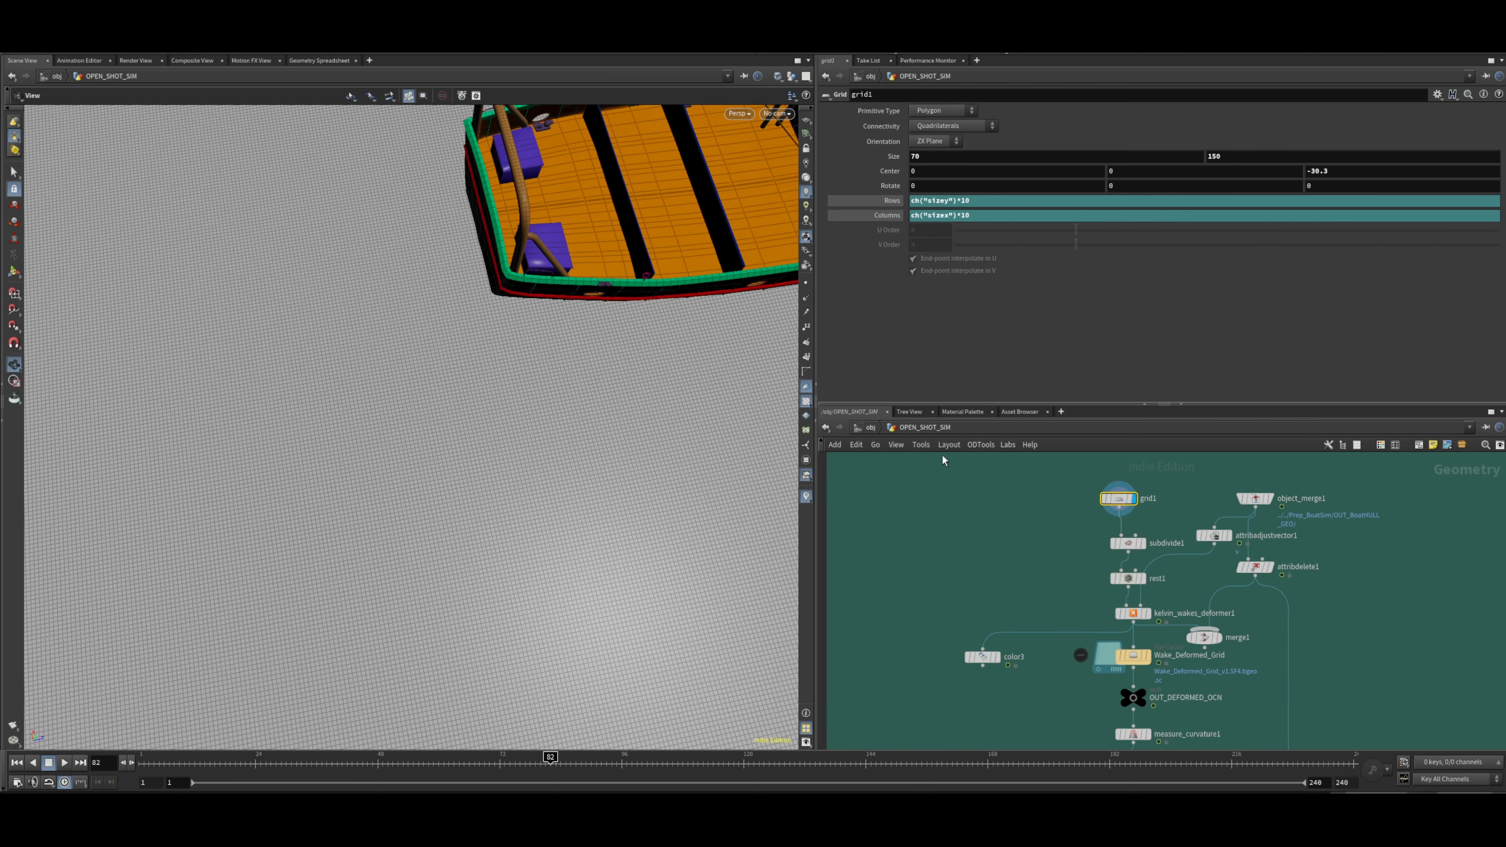
right_drag(593, 275, 439, 309)
drag(440, 311, 430, 359)
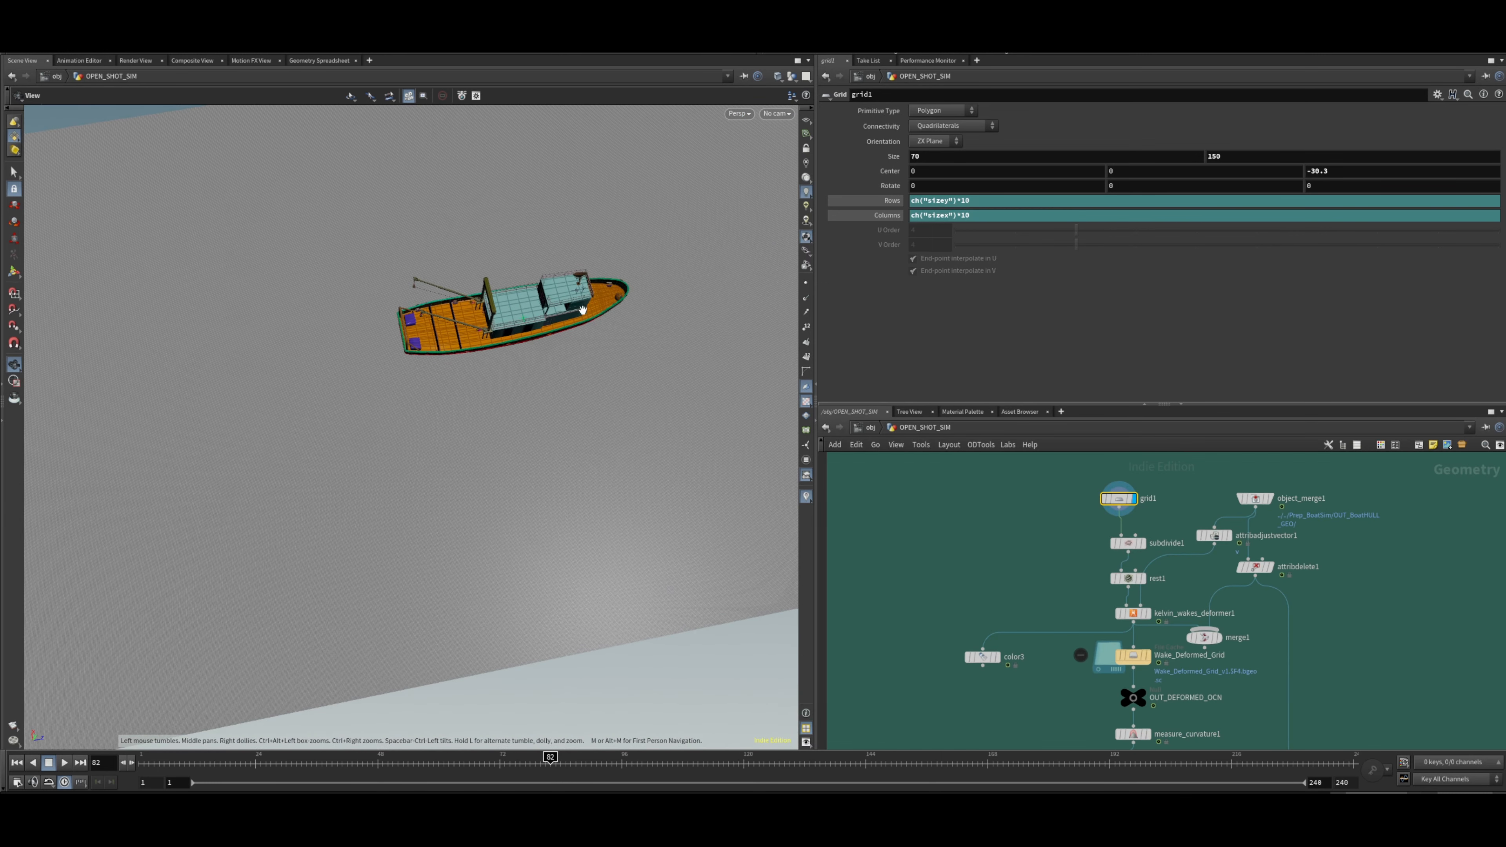
drag(583, 311, 592, 229)
middle_drag(1023, 579, 1020, 564)
scroll(1185, 537, up, 3)
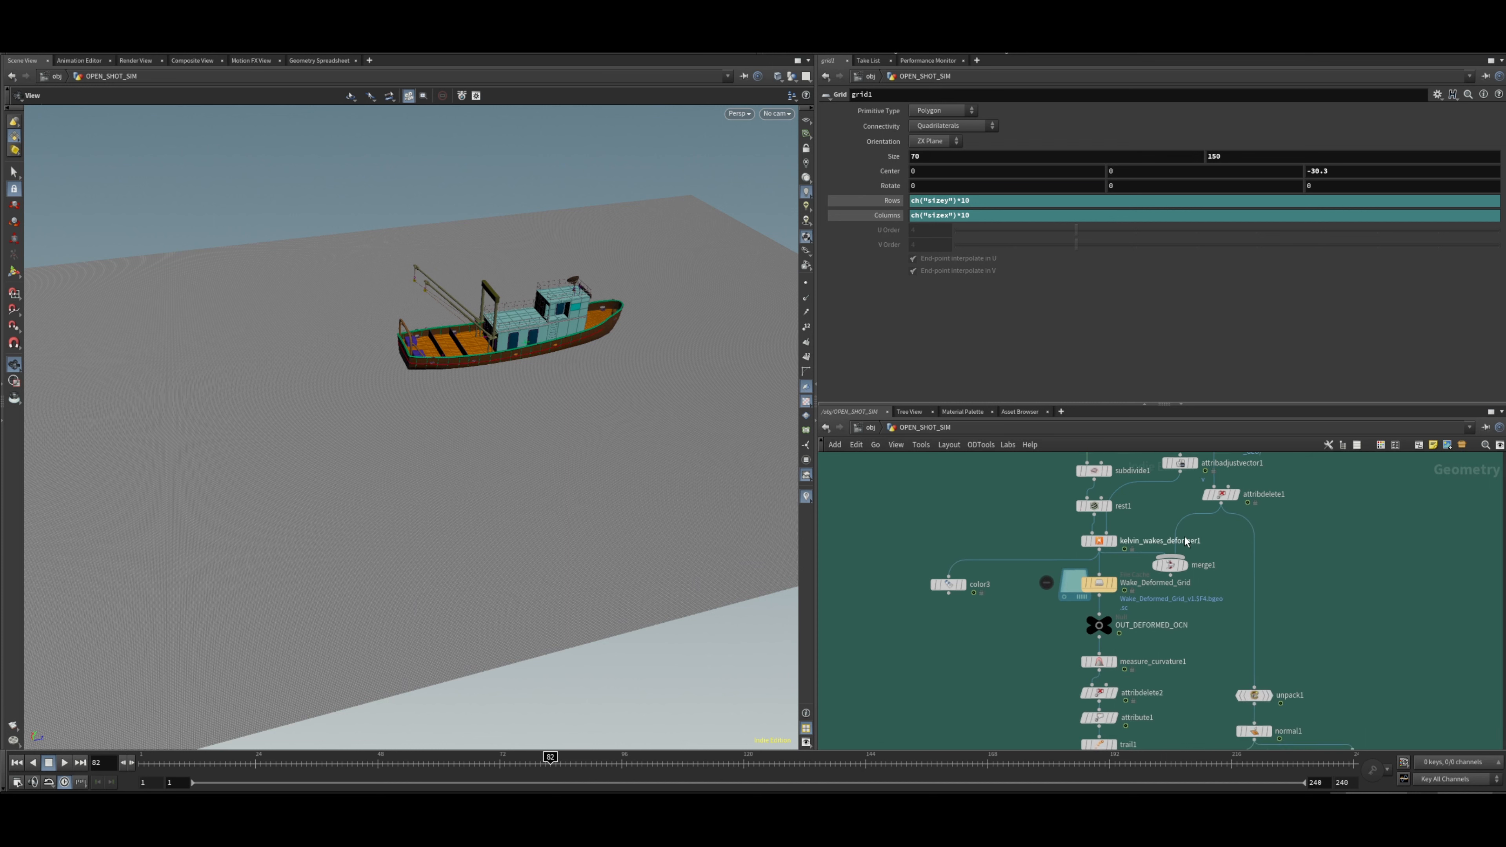
drag(1053, 502, 999, 490)
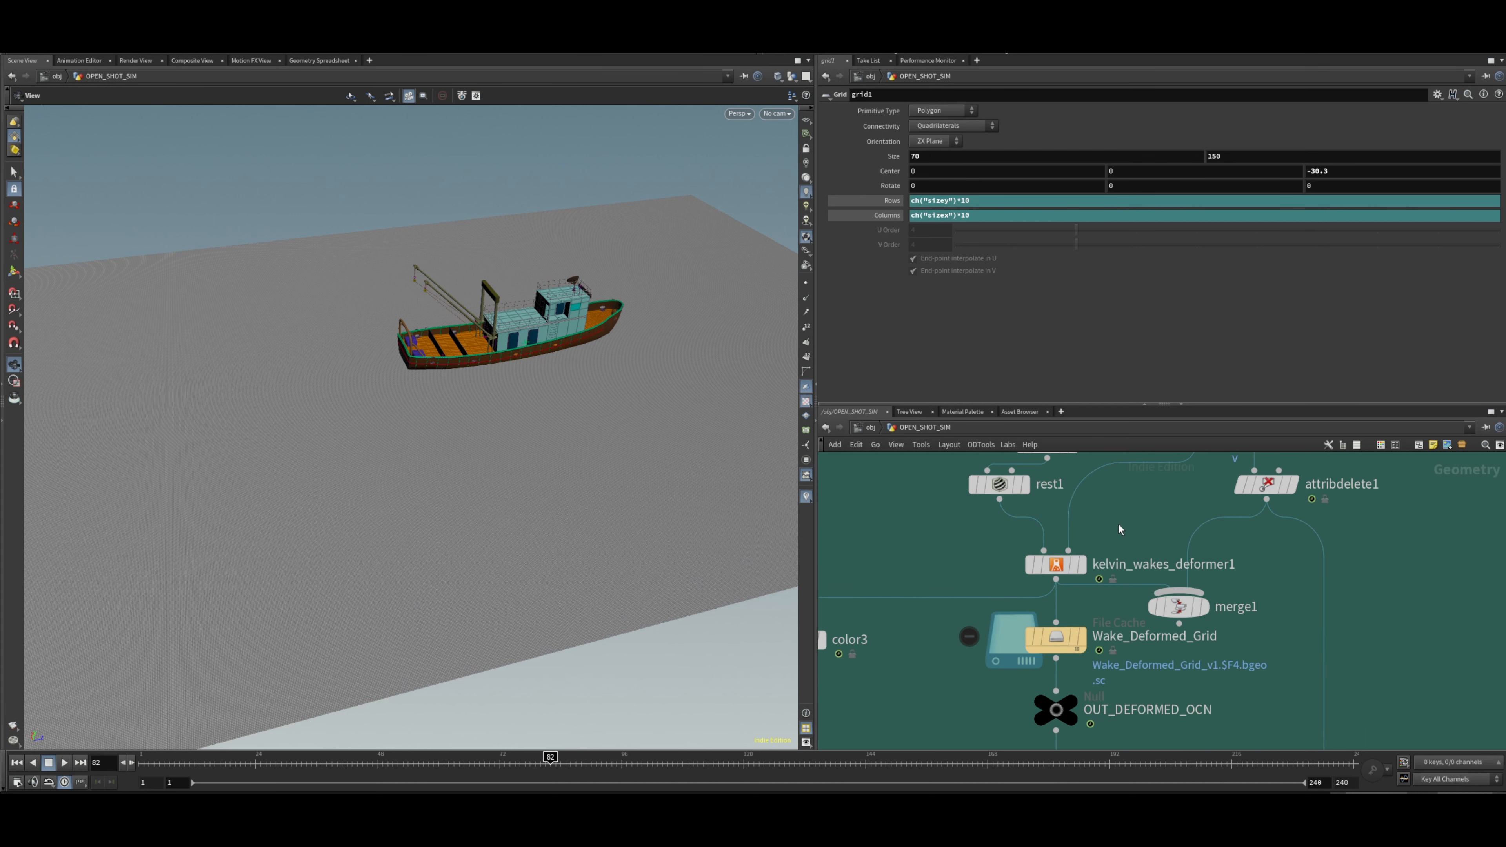
mouse_move(1118, 525)
middle_down()
mouse_move(1083, 495)
mouse_move(1119, 508)
middle_up()
mouse_move(1074, 513)
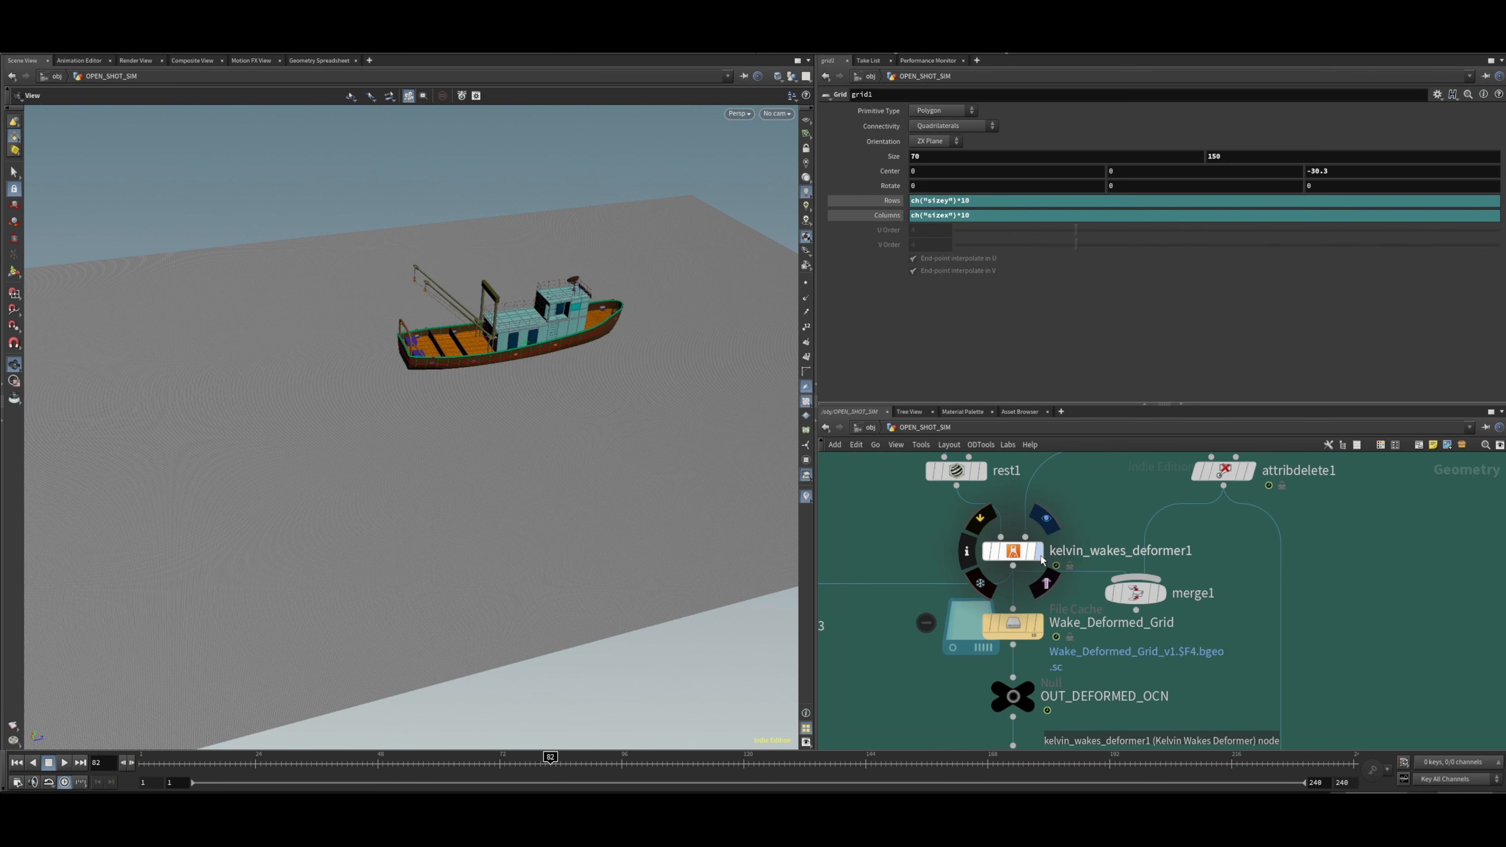
click(1041, 558)
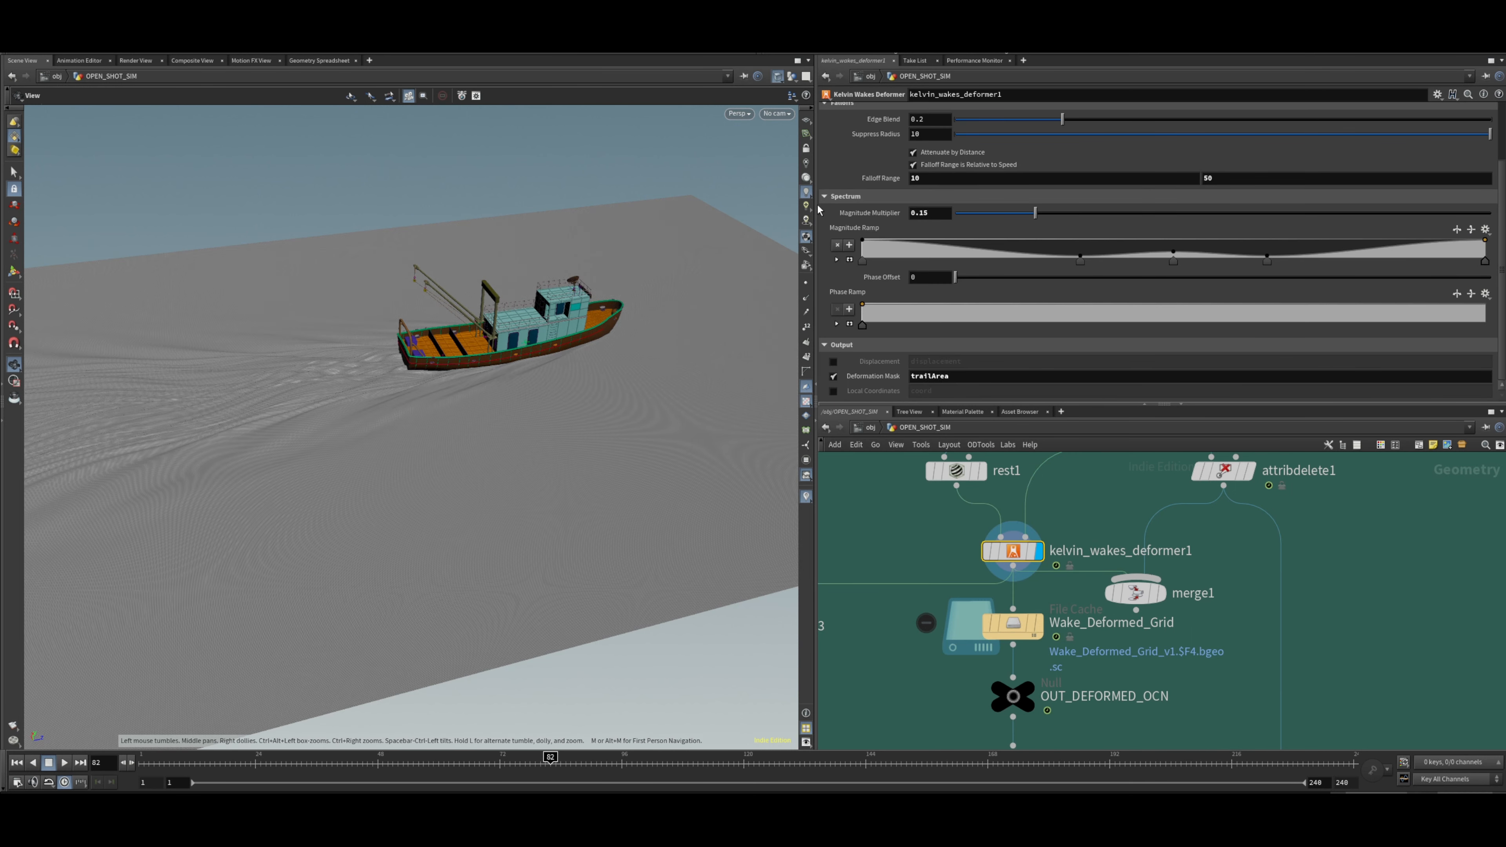
mouse_move(457, 340)
mouse_down()
mouse_move(202, 363)
mouse_move(237, 289)
mouse_move(299, 276)
mouse_move(588, 283)
mouse_move(513, 386)
mouse_move(562, 379)
mouse_move(575, 263)
mouse_move(560, 286)
mouse_up()
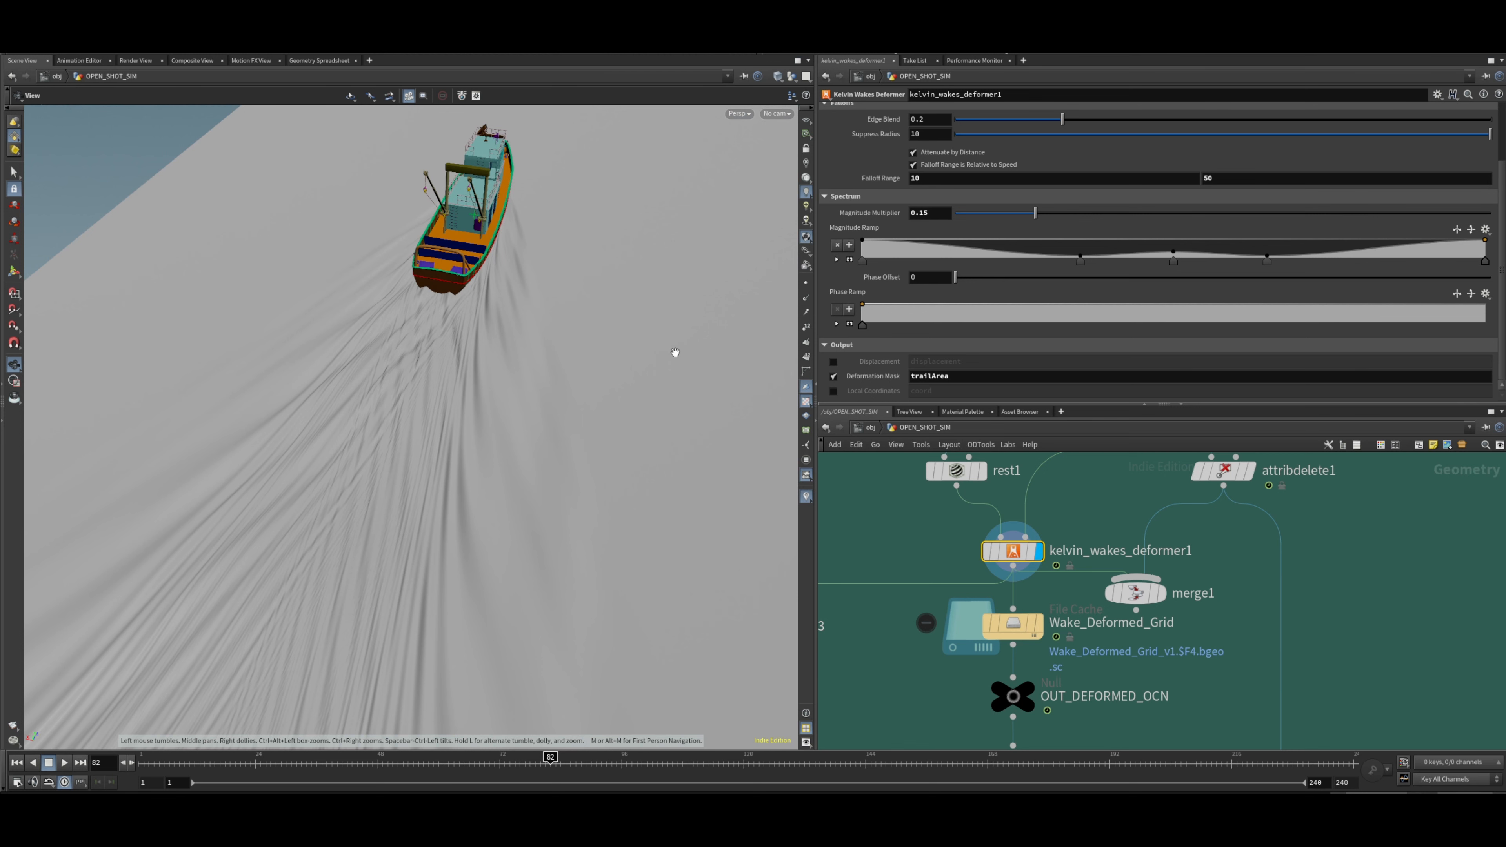
drag(675, 352, 572, 347)
Display object_merge1 to inspect the imported boat hull geometry up close at the stern.
middle_drag(1192, 504, 1094, 646)
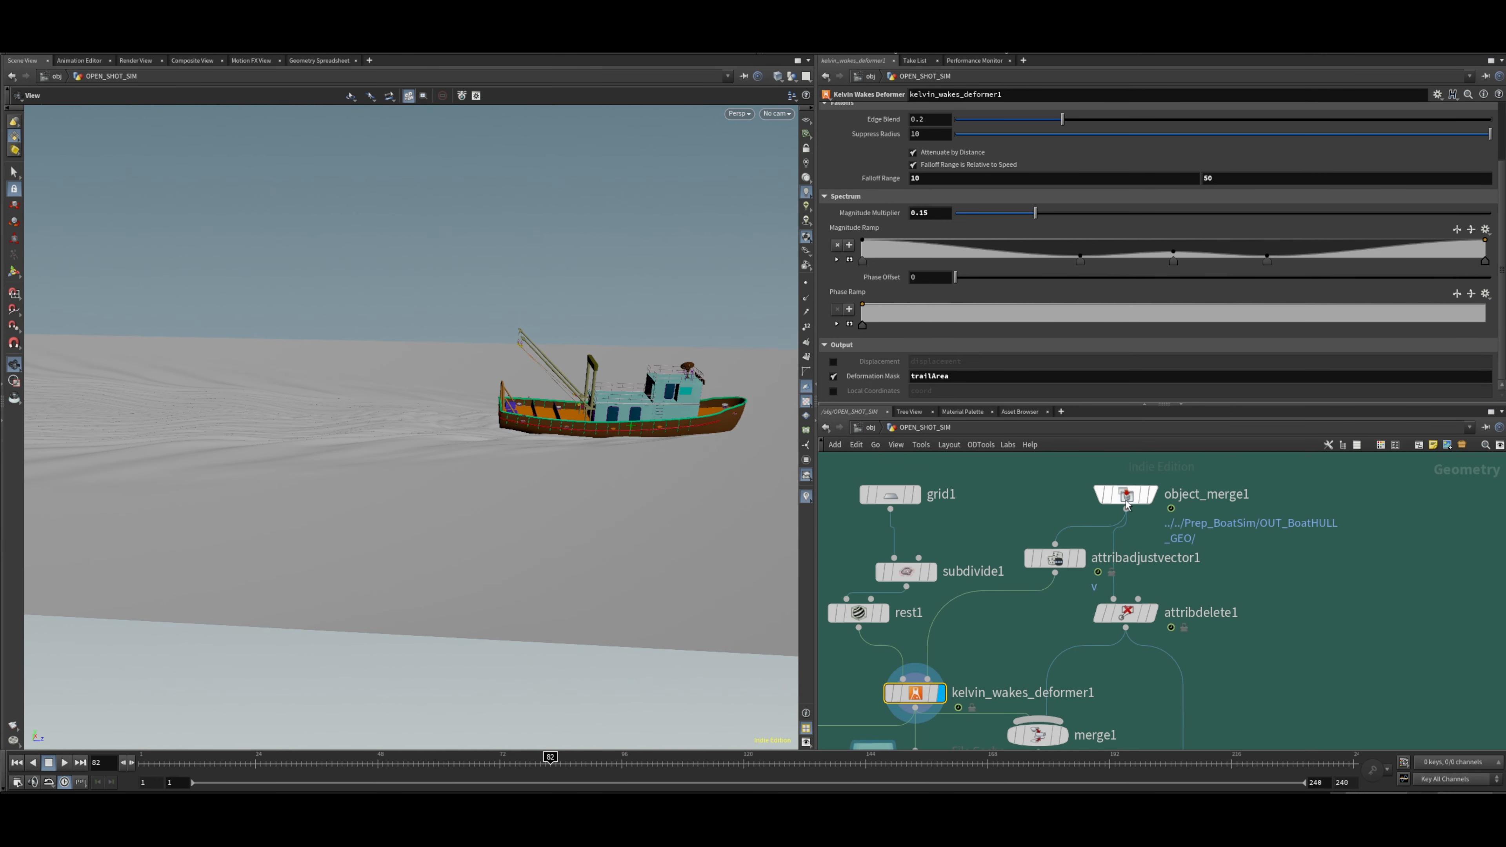
click(1147, 495)
click(1129, 495)
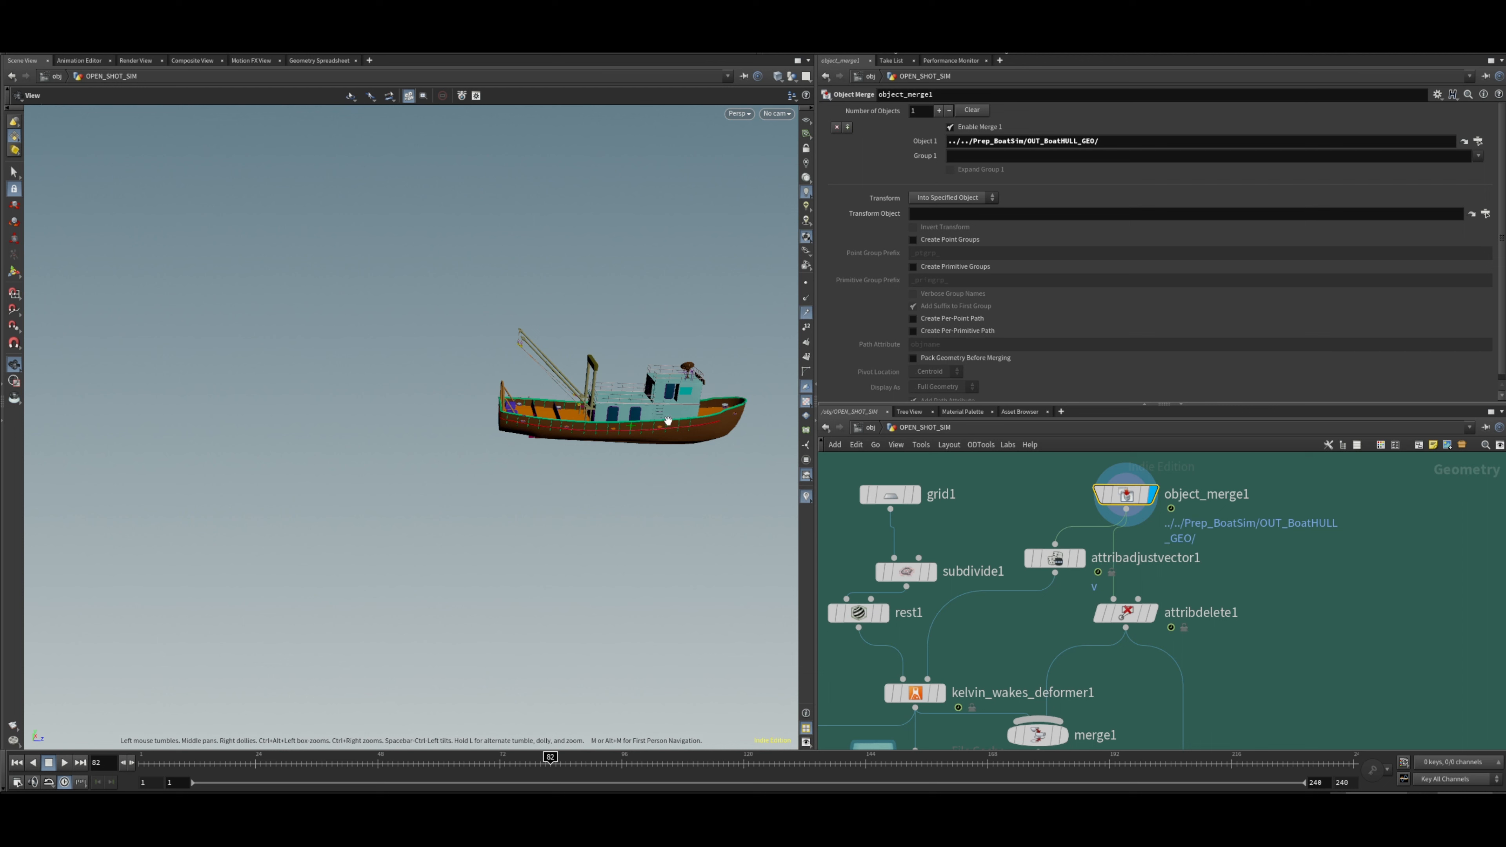
drag(554, 416, 565, 422)
right_drag(565, 422, 864, 407)
drag(664, 409, 569, 368)
scroll(1195, 565, down, 5)
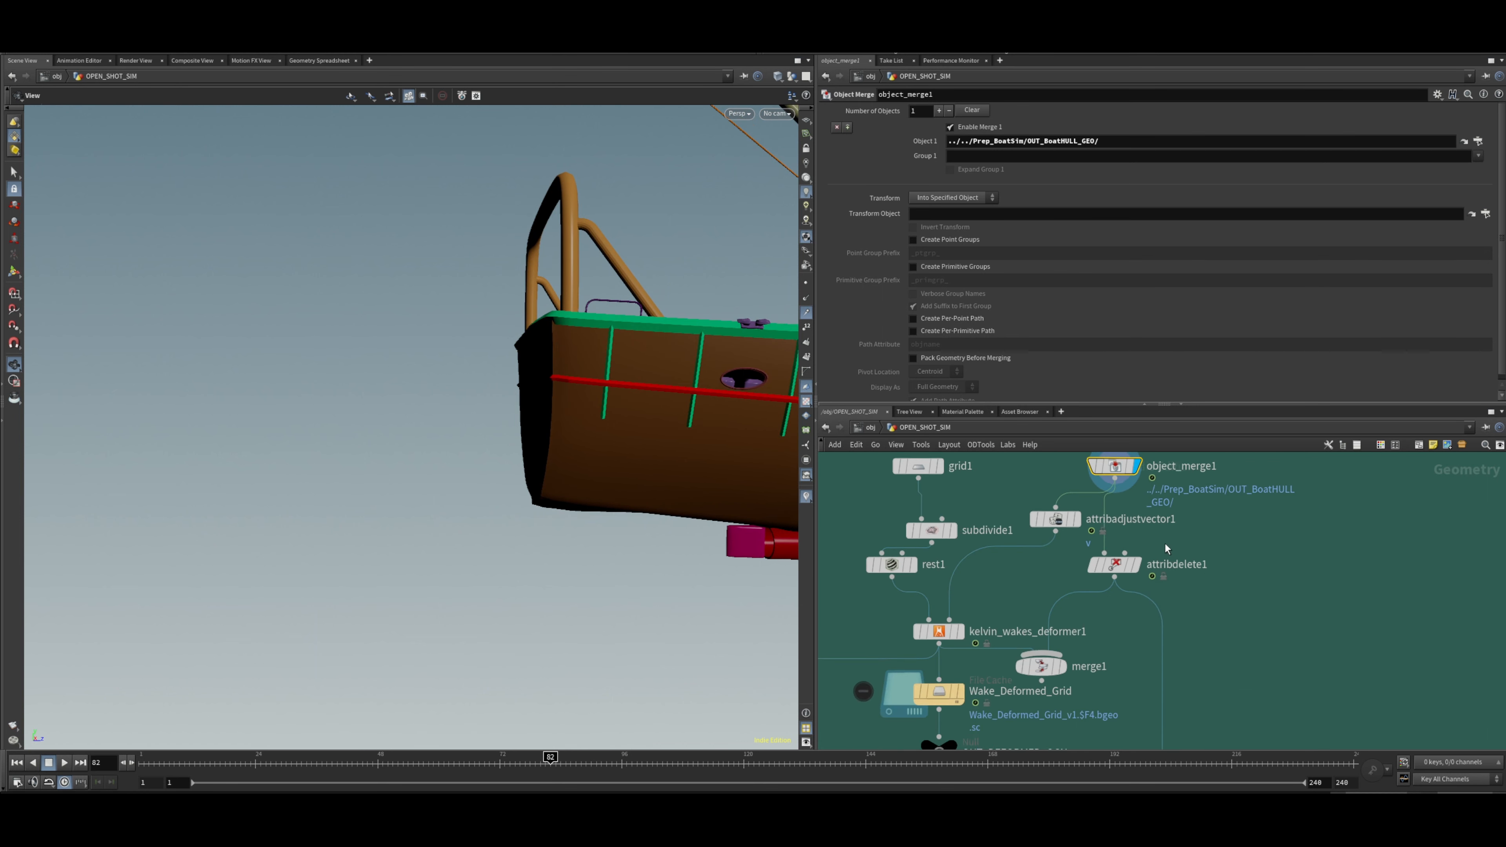
Display unpack1 and examine the velocity vectors on the points of the boat's stern.
middle_drag(1197, 598, 1126, 504)
middle_drag(1130, 576, 1110, 530)
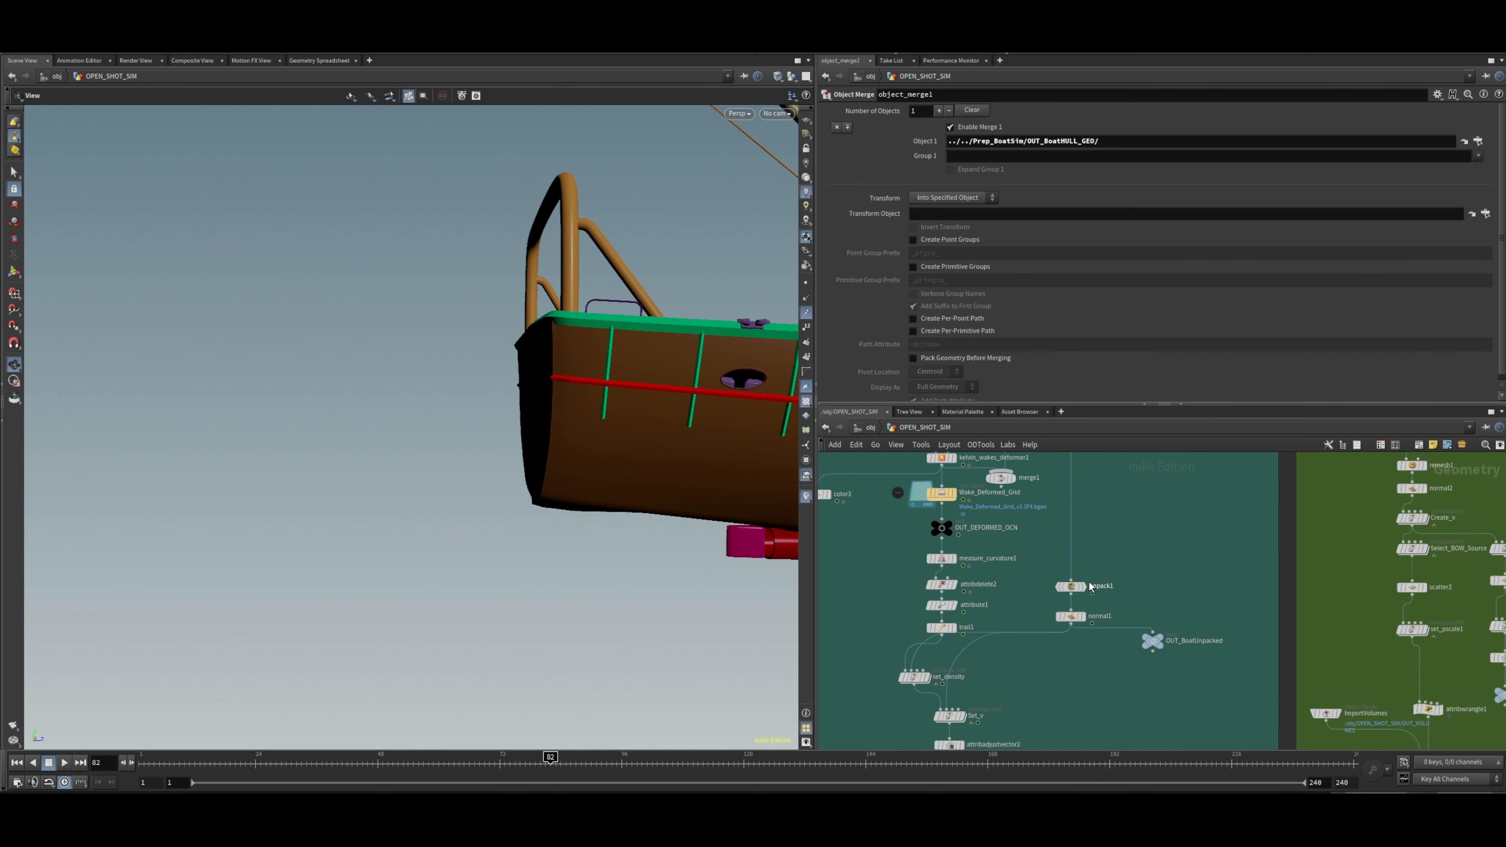
click(1082, 588)
click(1074, 588)
drag(629, 418, 632, 471)
right_drag(632, 471, 858, 391)
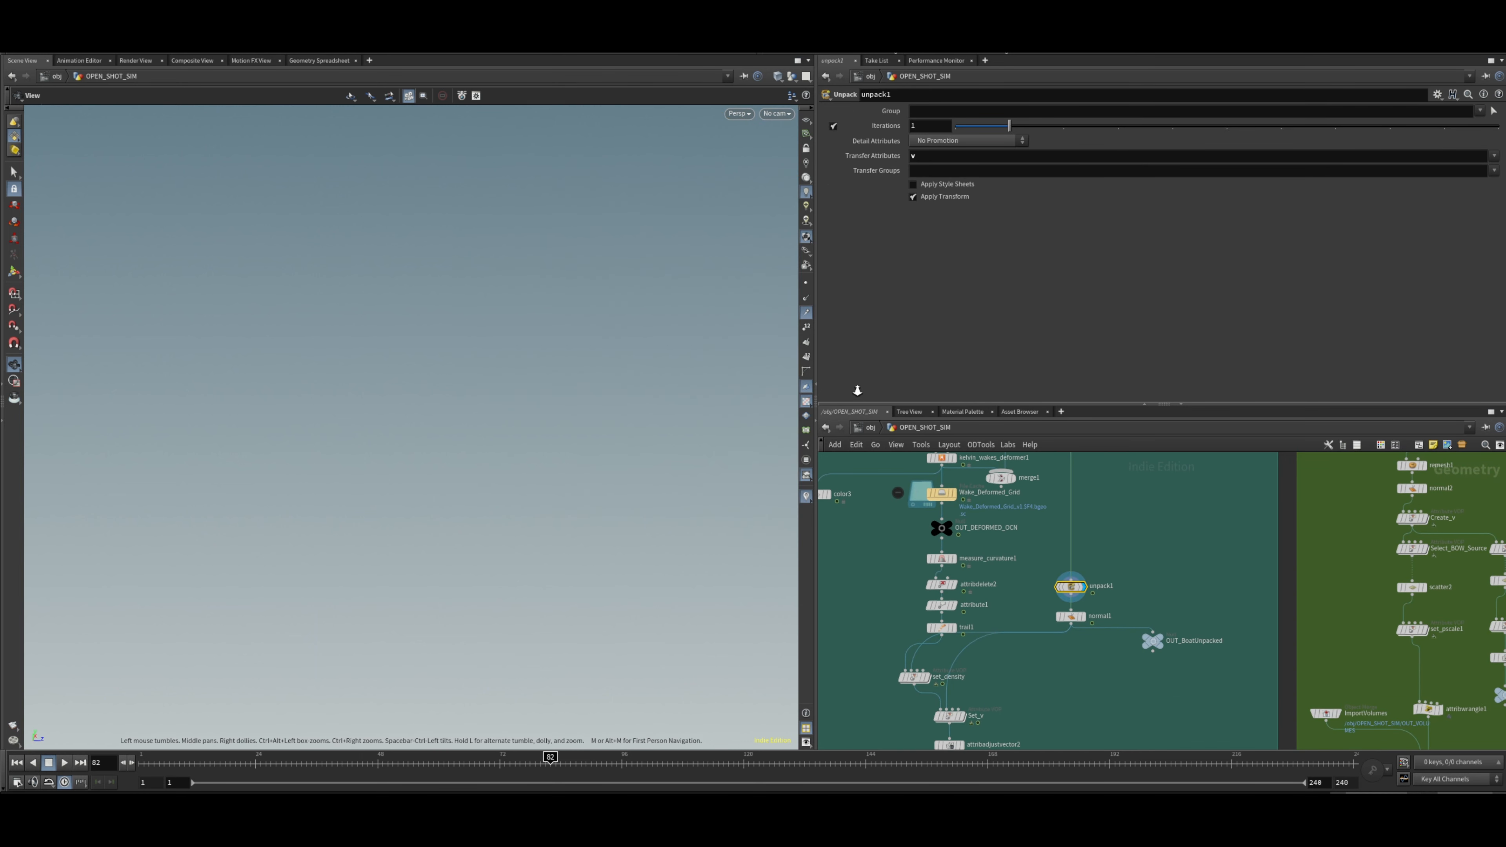
right_drag(655, 425, 626, 432)
drag(626, 432, 468, 344)
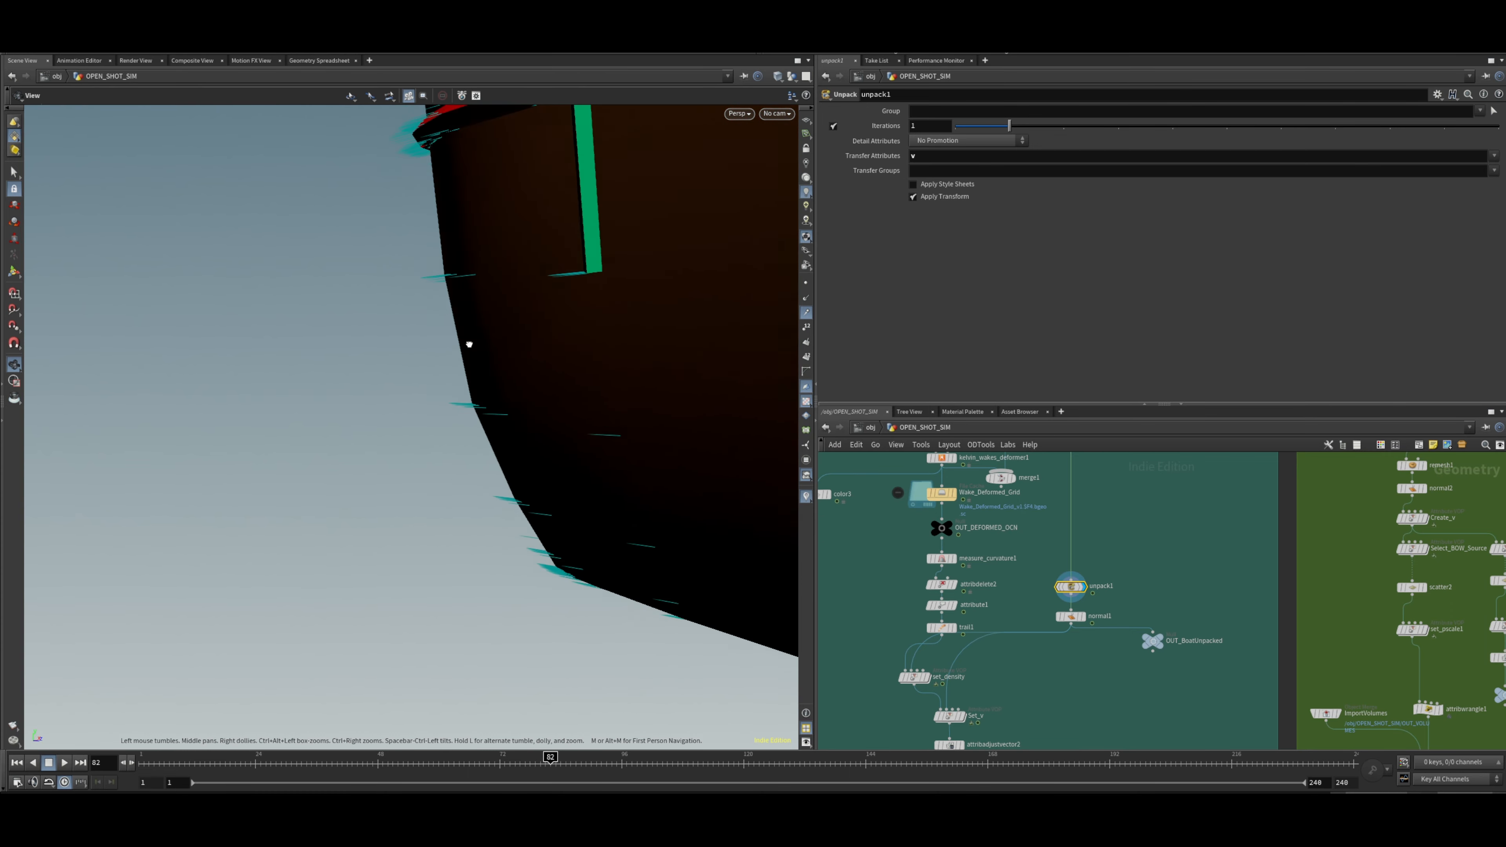
middle_drag(468, 344, 480, 334)
drag(481, 335, 599, 356)
scroll(1056, 507, down, 3)
scroll(1030, 582, up, 8)
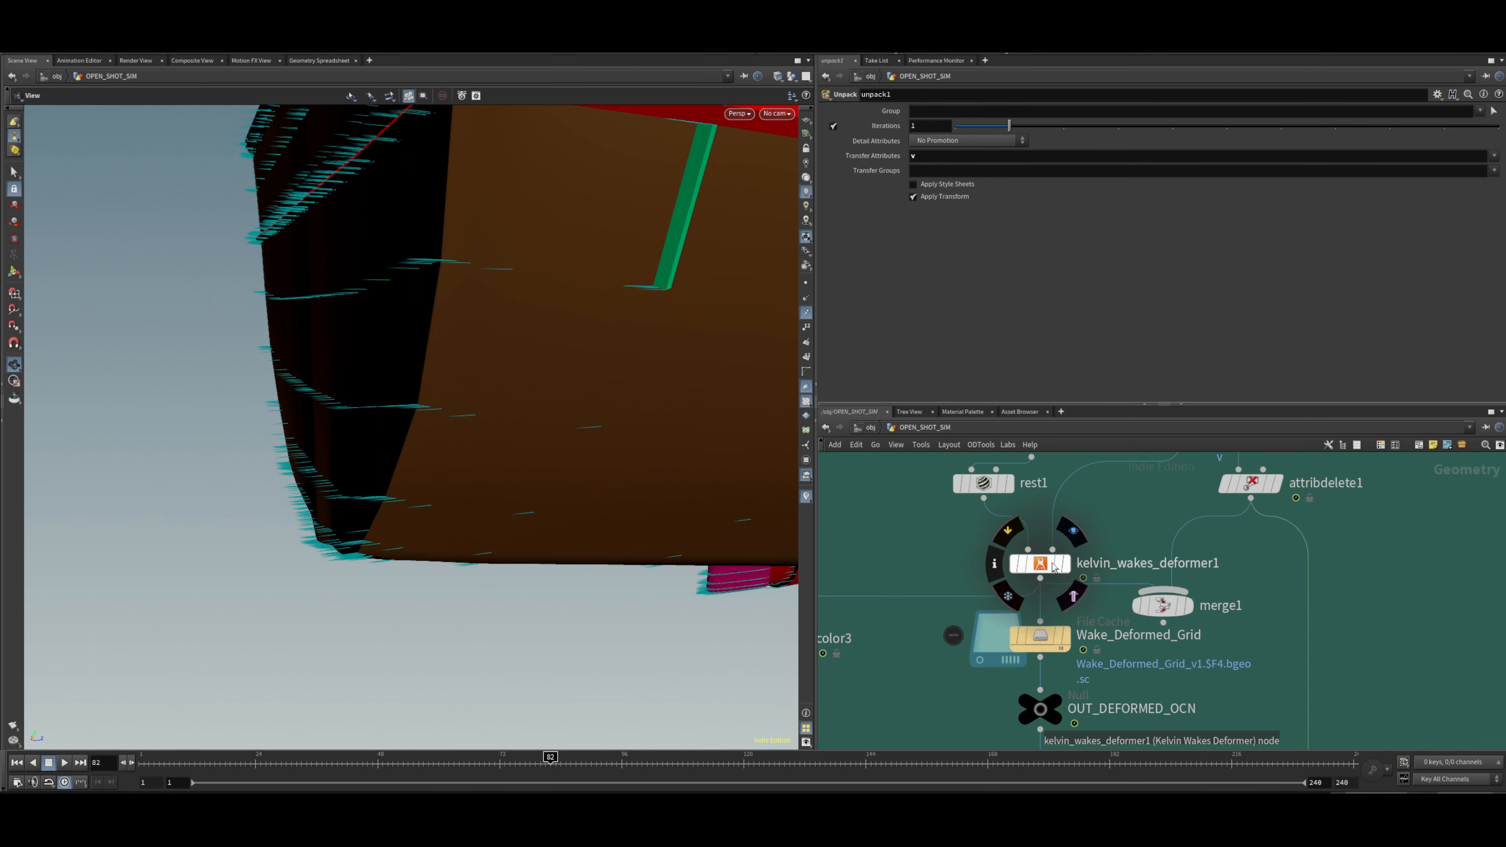
Display kelvin_wakes_deformer1 again and view the boat's wake from above.
scroll(498, 230, down, 10)
middle_drag(595, 273, 416, 306)
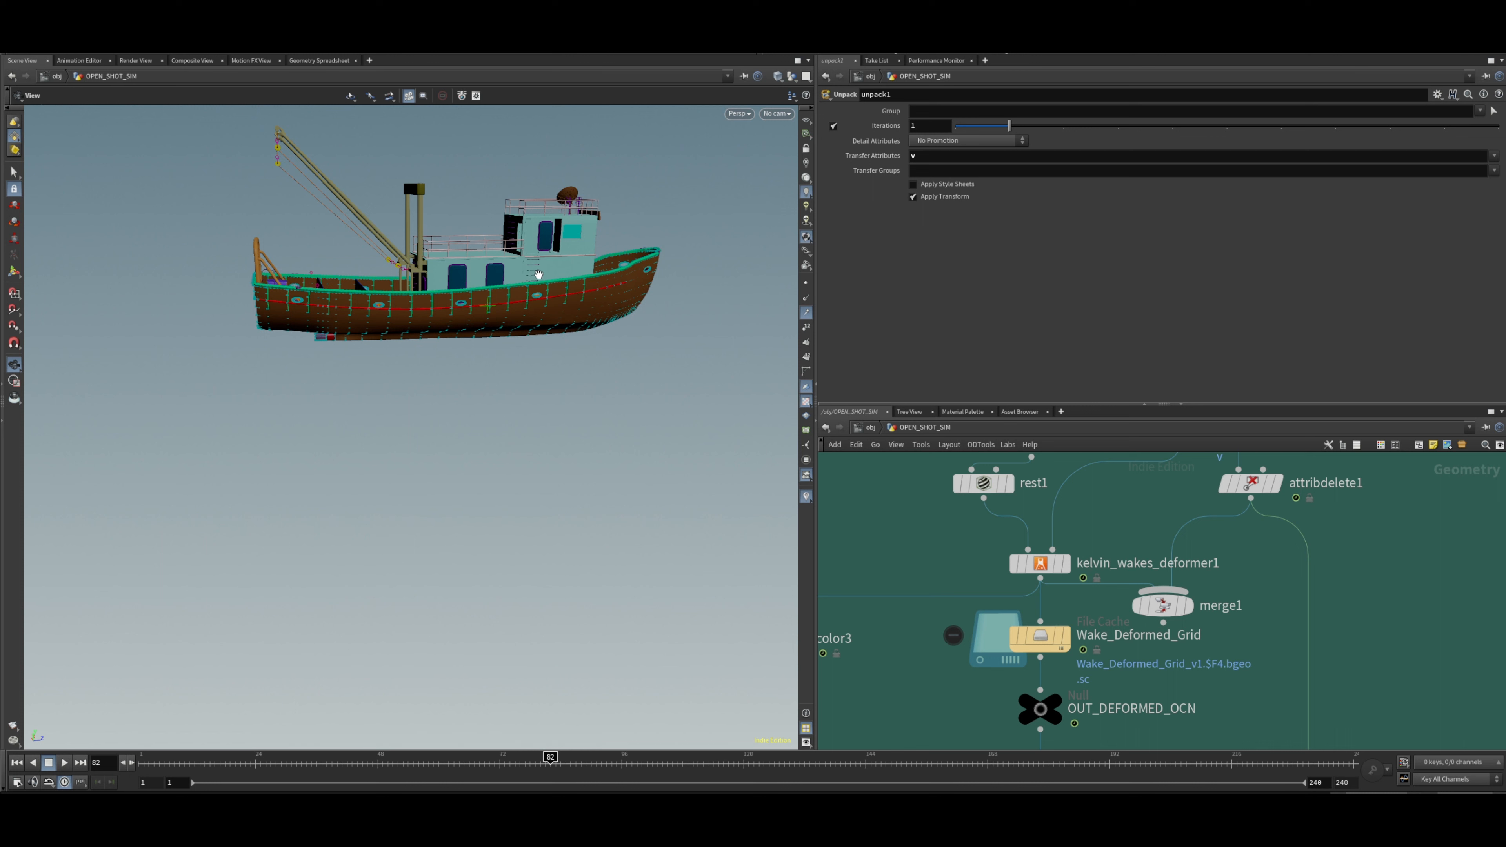
mouse_move(1060, 565)
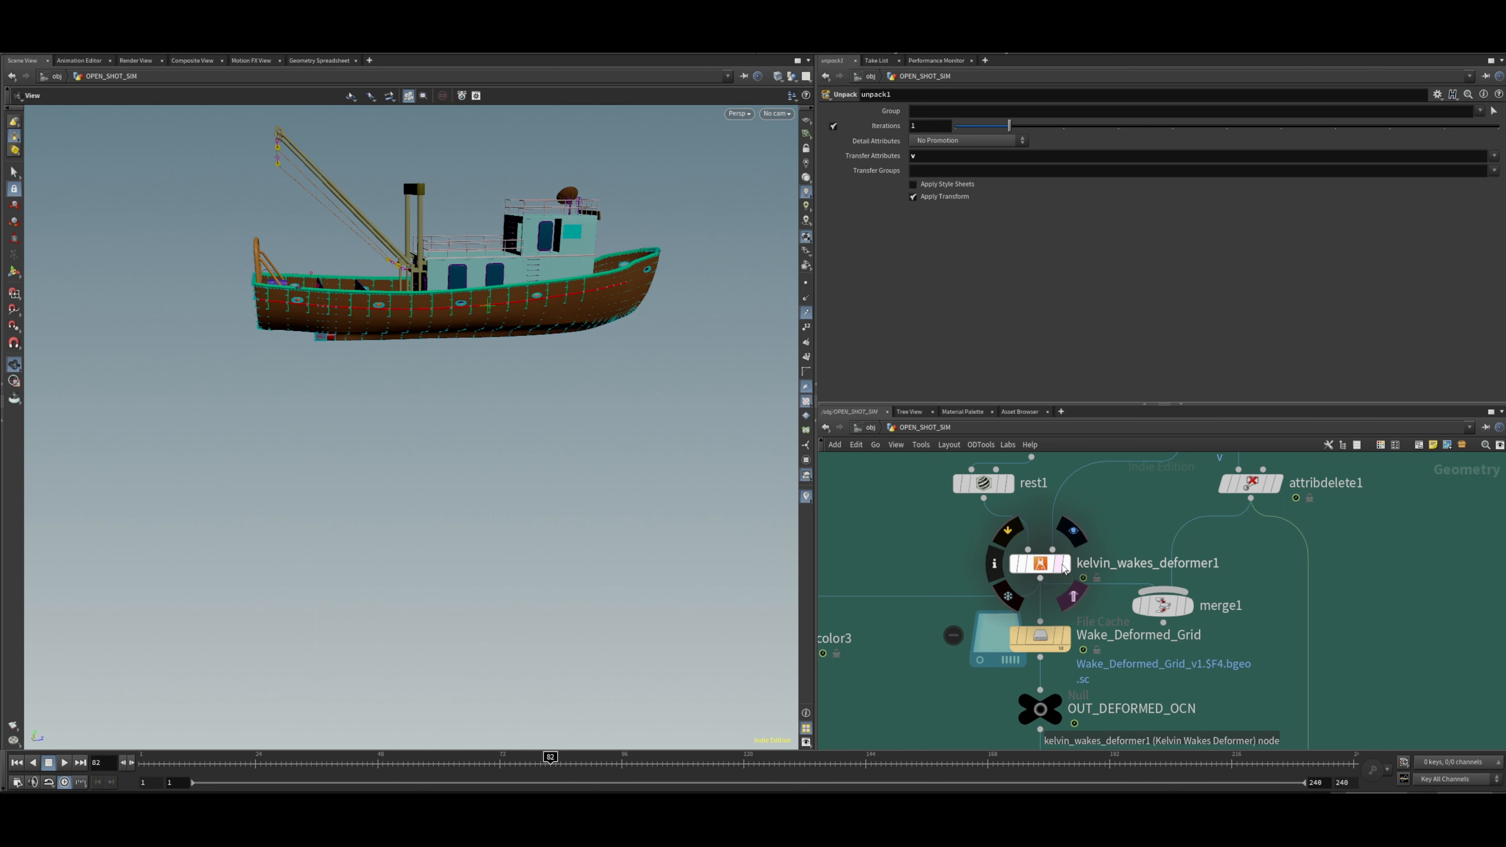
click(1061, 567)
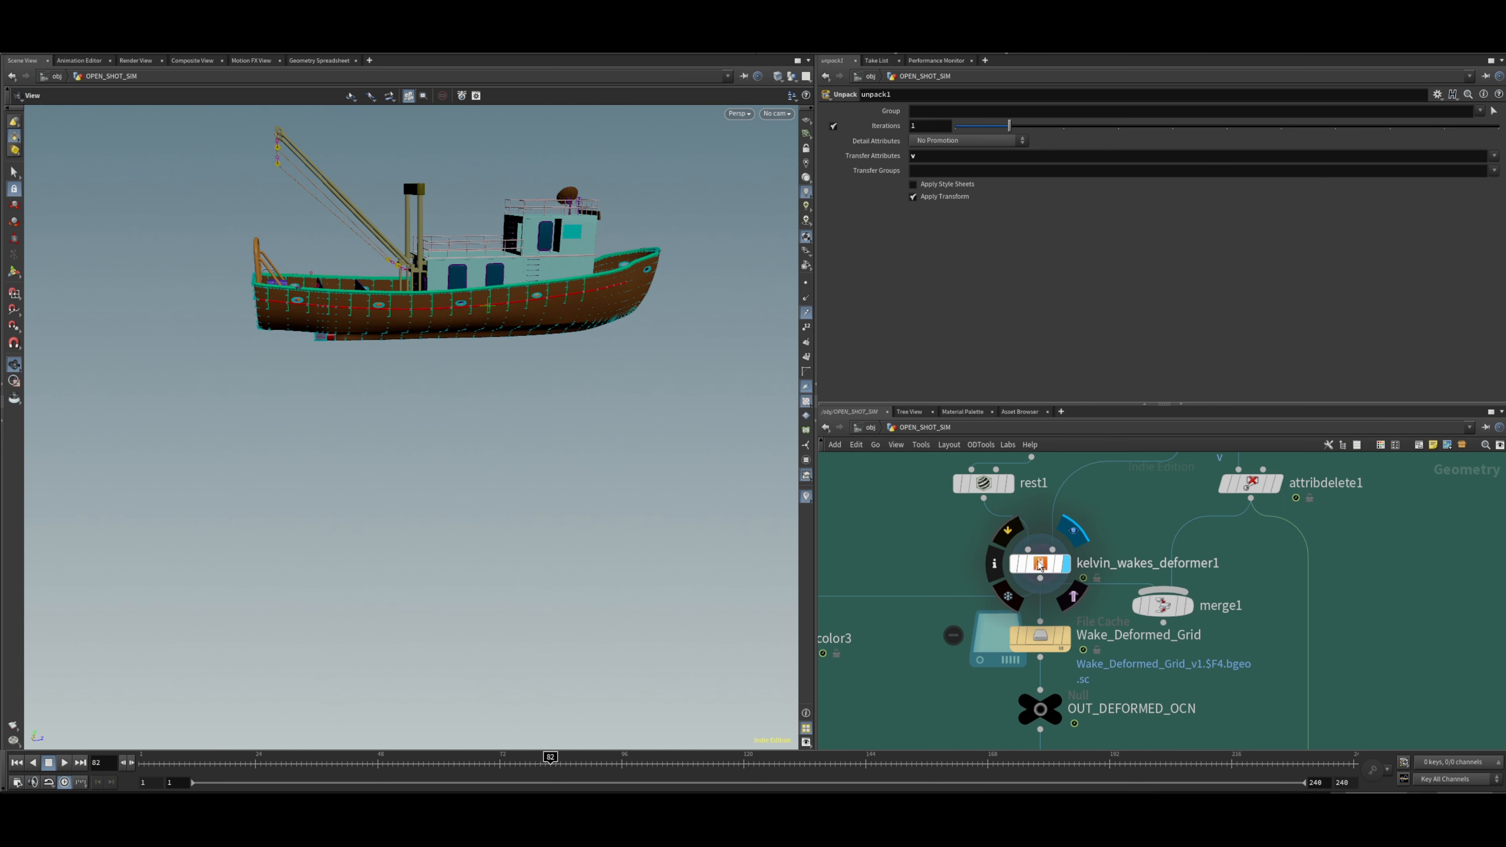
click(1061, 565)
drag(356, 337, 524, 322)
scroll(524, 323, down, 6)
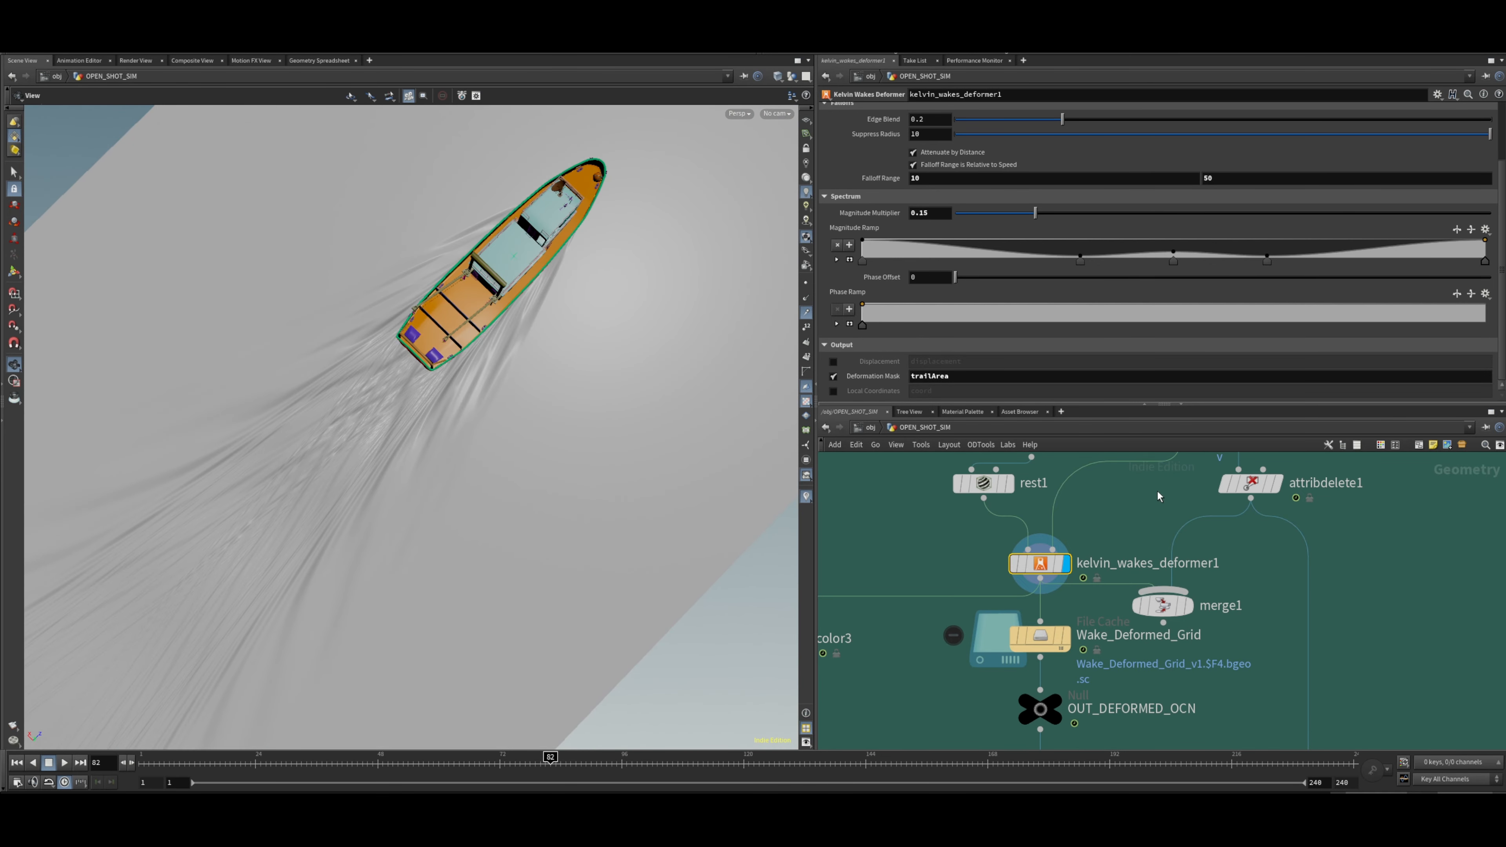
Set the third component of attribadjustvector1's Constant Value to 1 for the v attribute.
middle_drag(1158, 490, 1088, 628)
click(1081, 567)
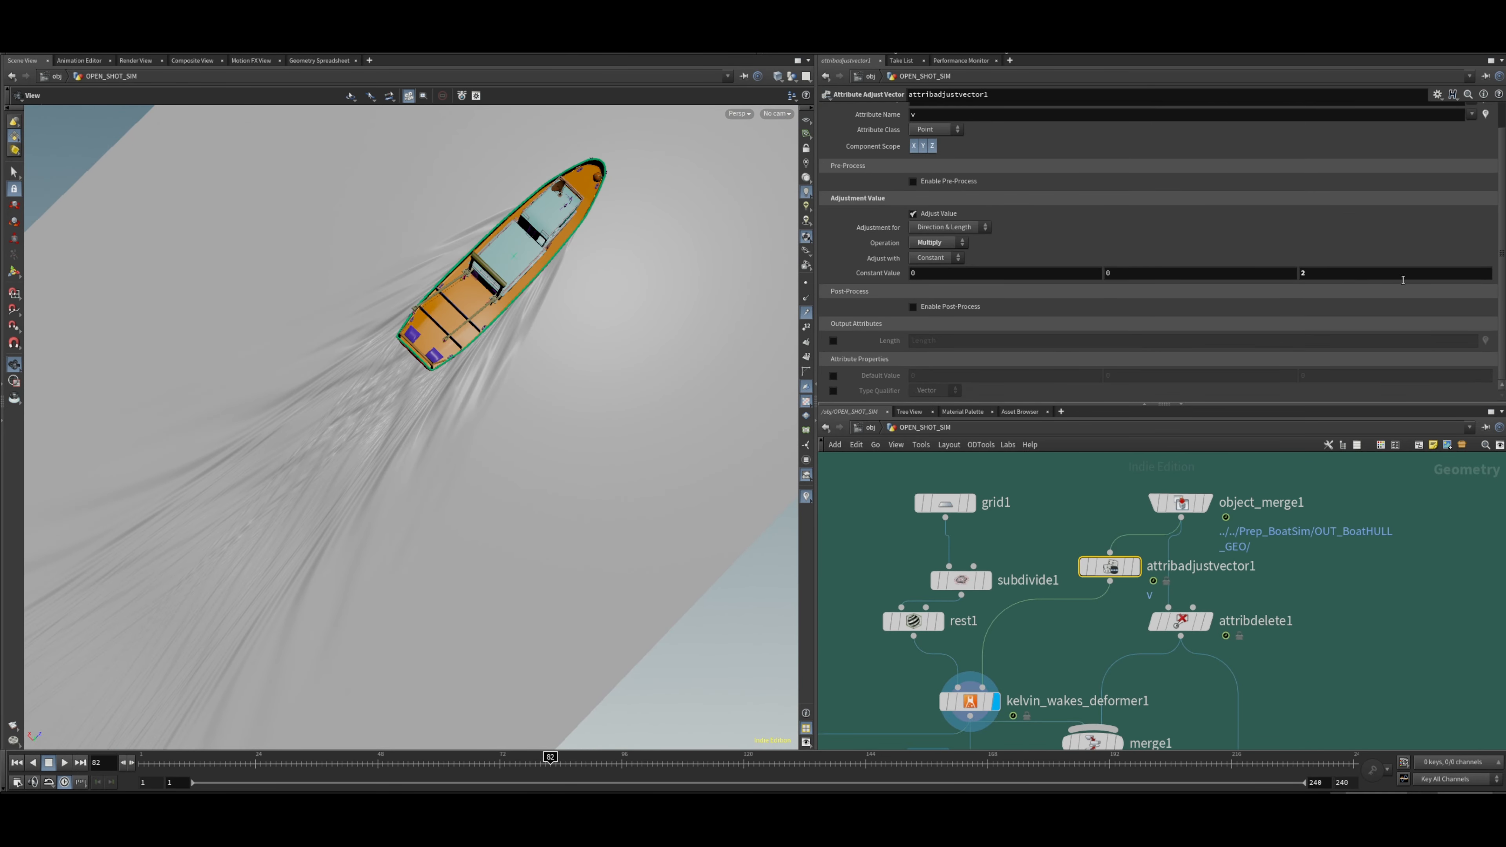
click(1315, 273)
key(Return)
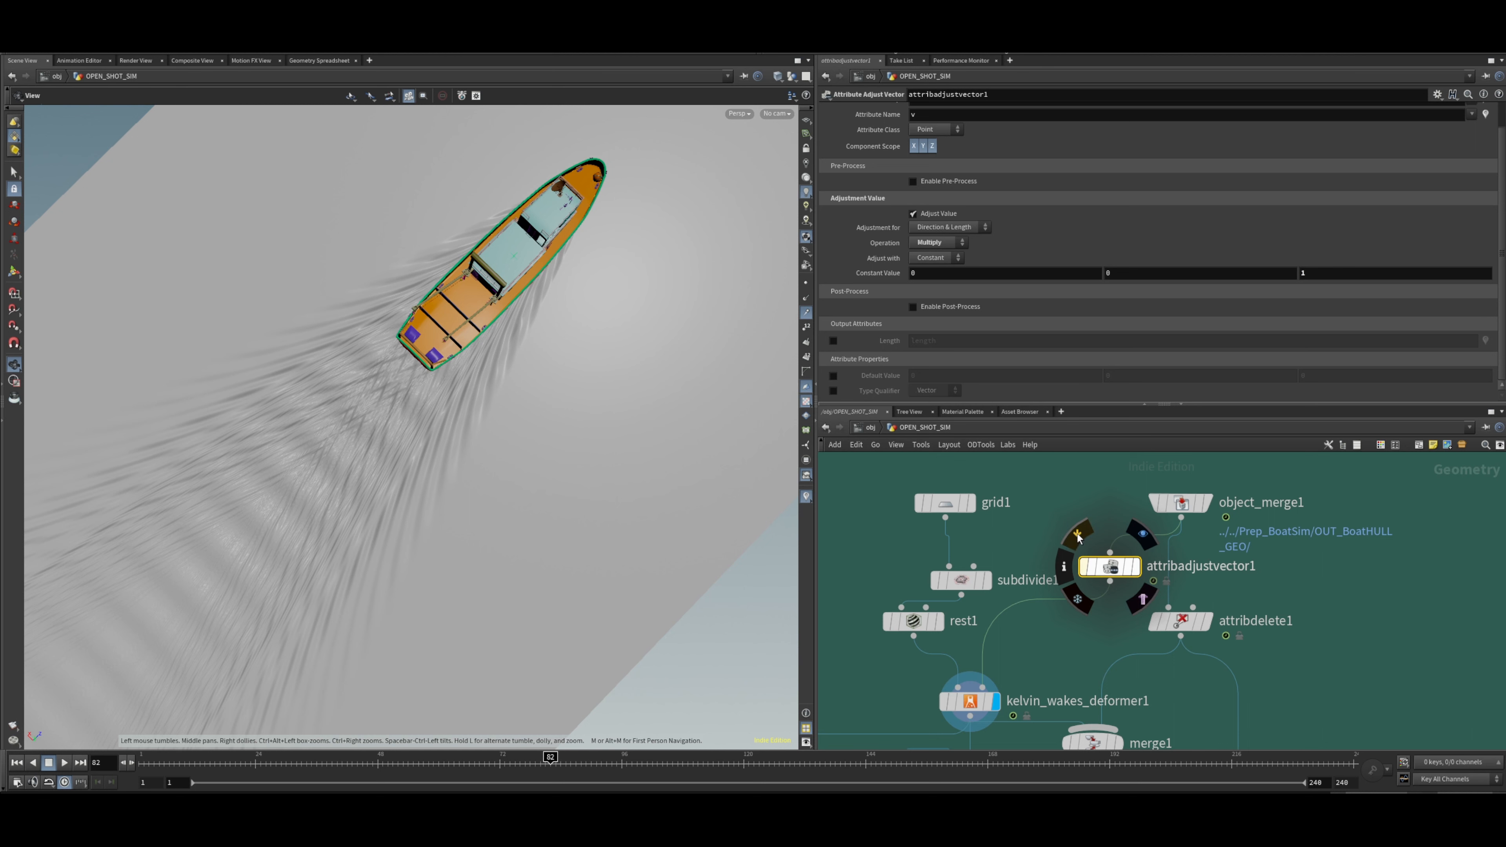
Bypass attribadjustvector1 and examine the wake produced by the unmodified boat velocity.
click(1072, 534)
drag(473, 323, 518, 401)
right_drag(518, 401, 556, 416)
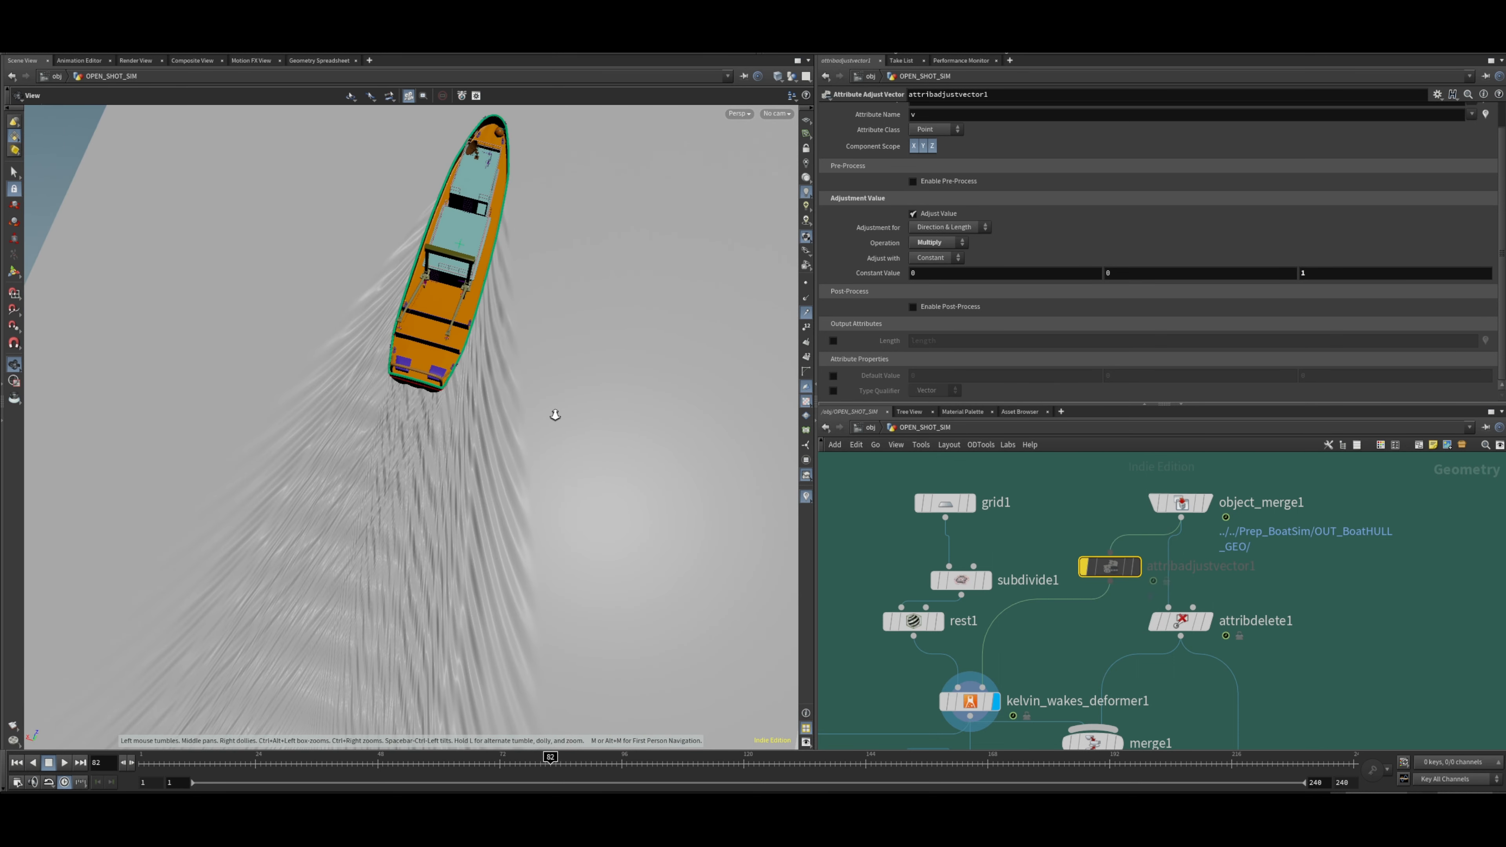
drag(556, 415, 488, 228)
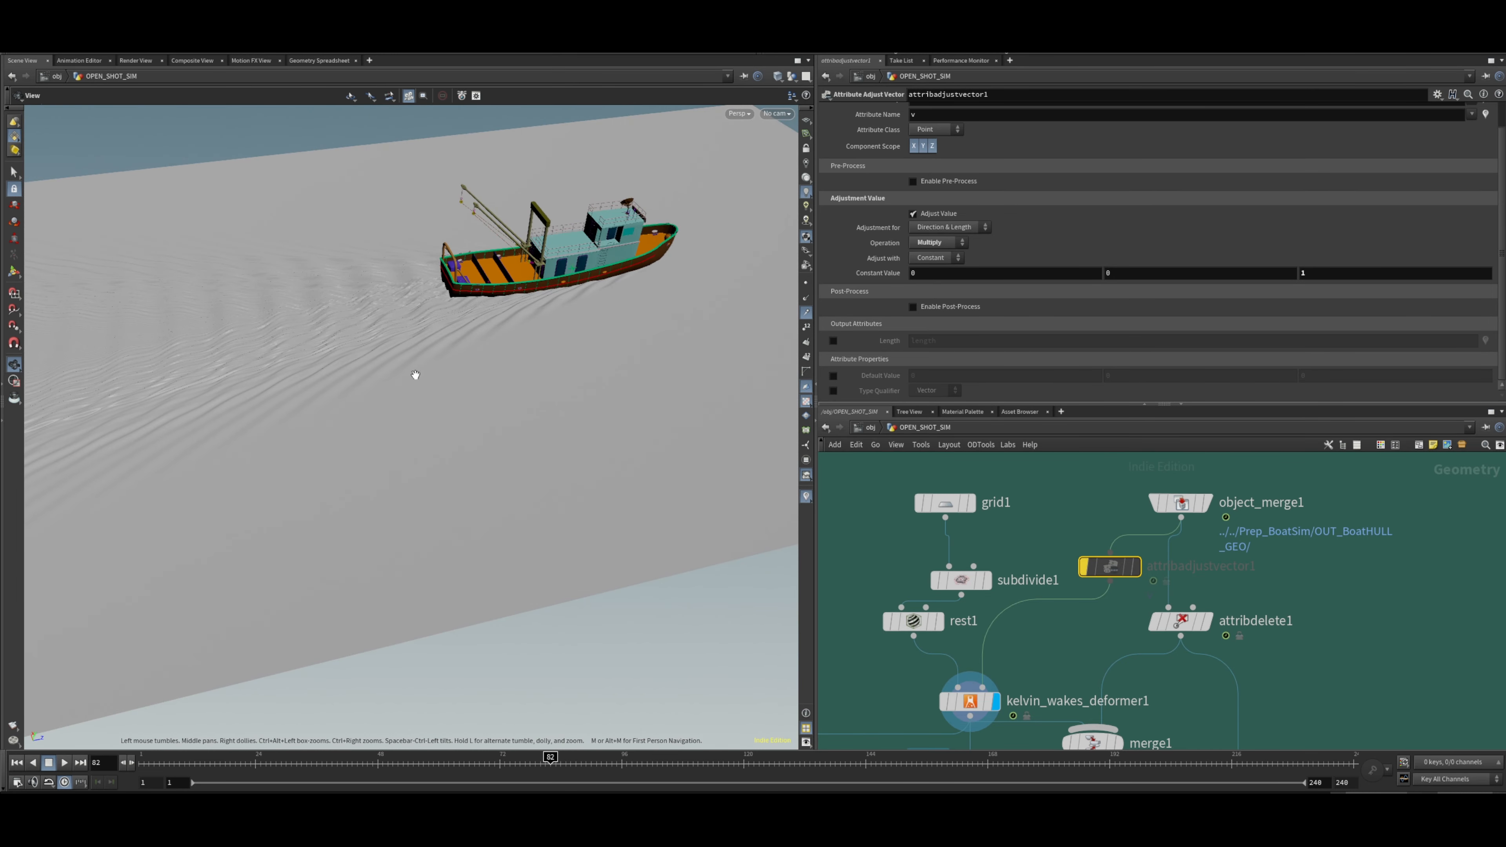
drag(124, 450, 364, 380)
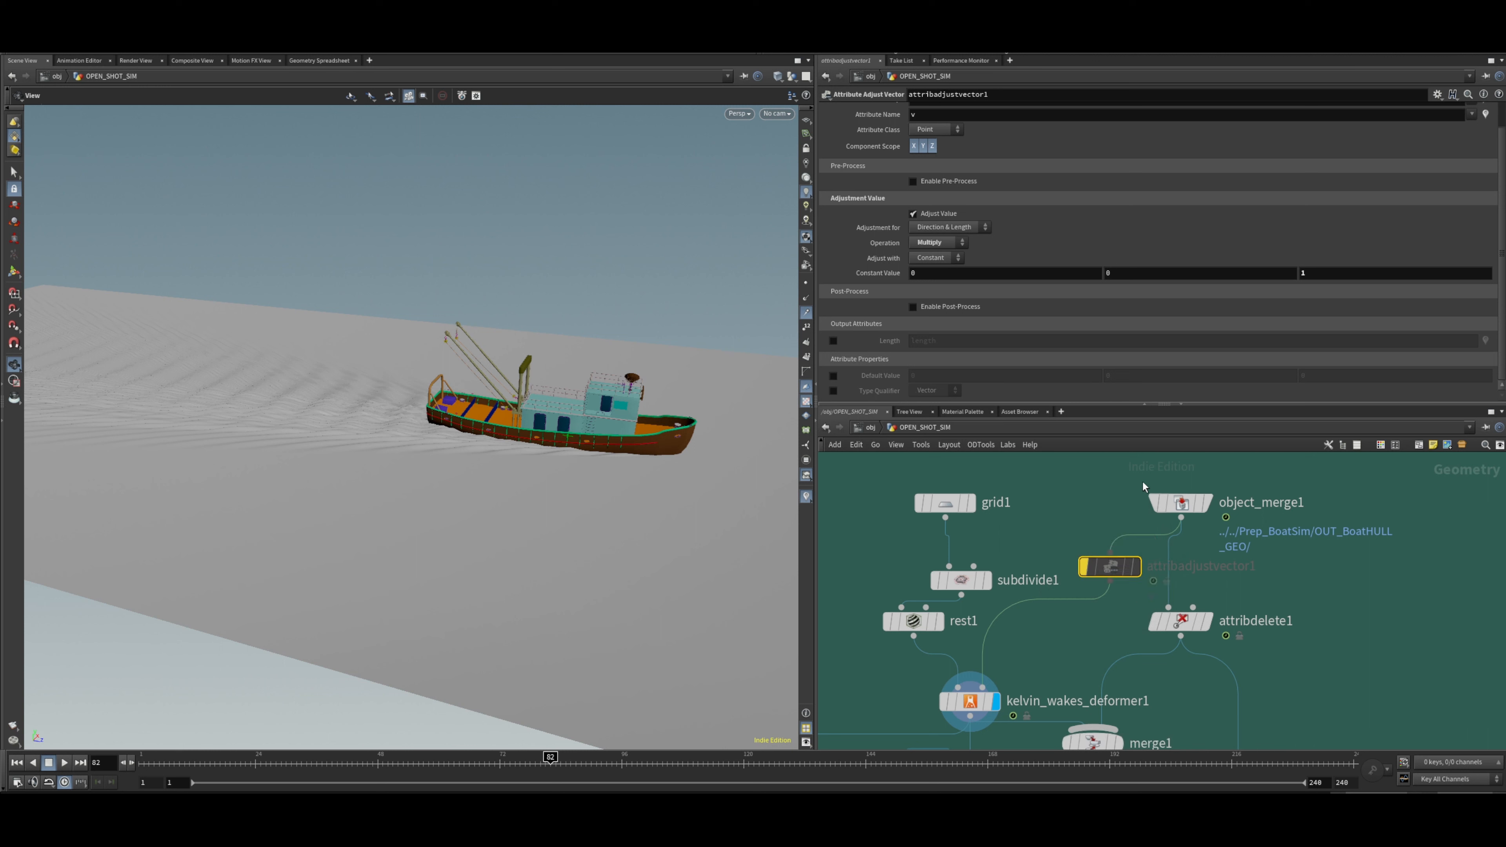
Re-enable attribadjustvector1 and set the third component of its Constant Value to 4, checking the wake shape from several angles.
mouse_move(1201, 503)
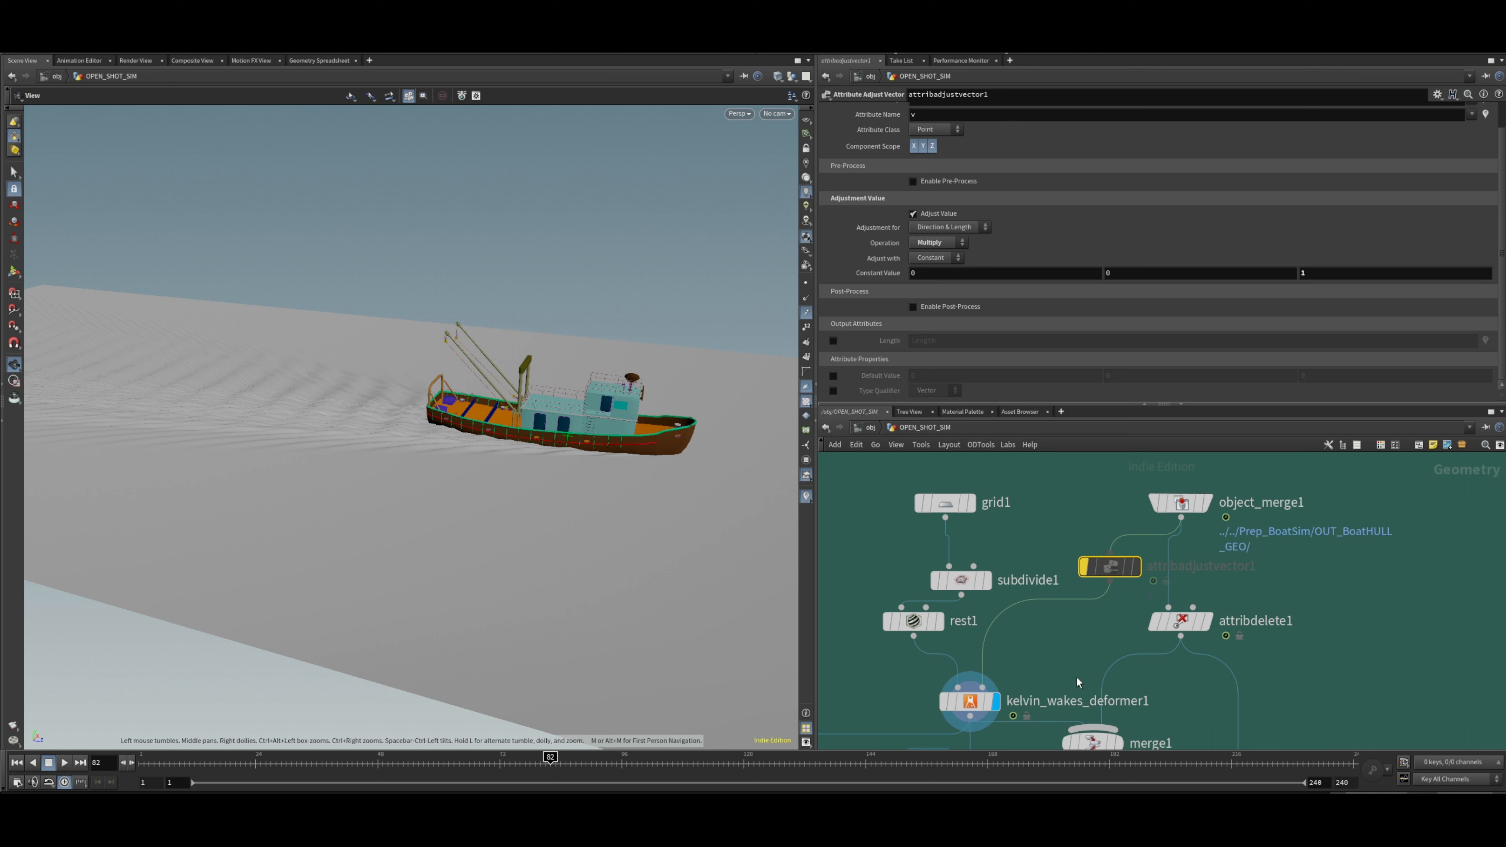
mouse_move(1134, 558)
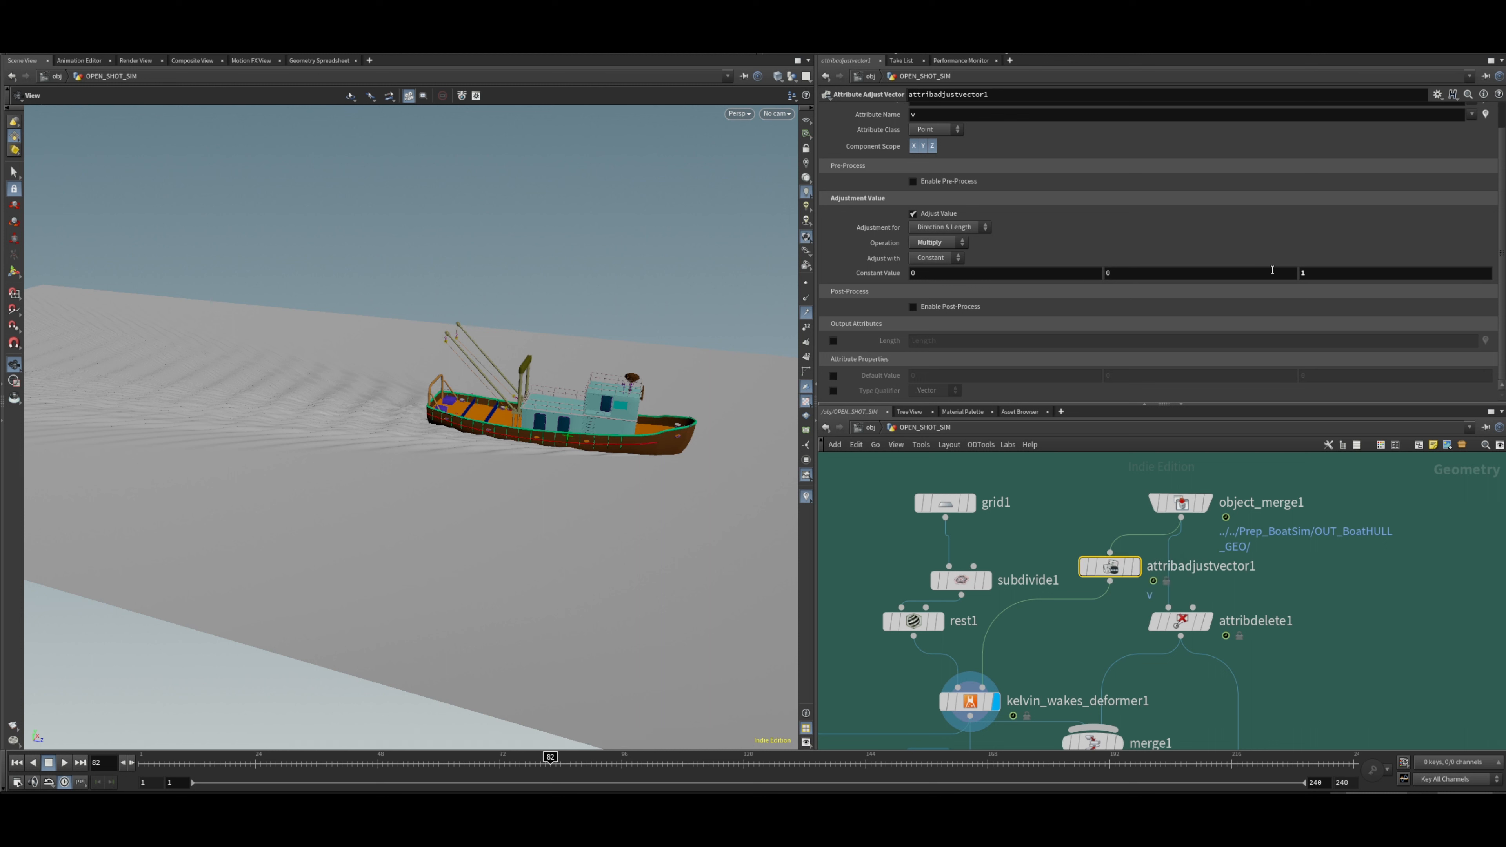
click(1324, 273)
key(Return)
click(1318, 275)
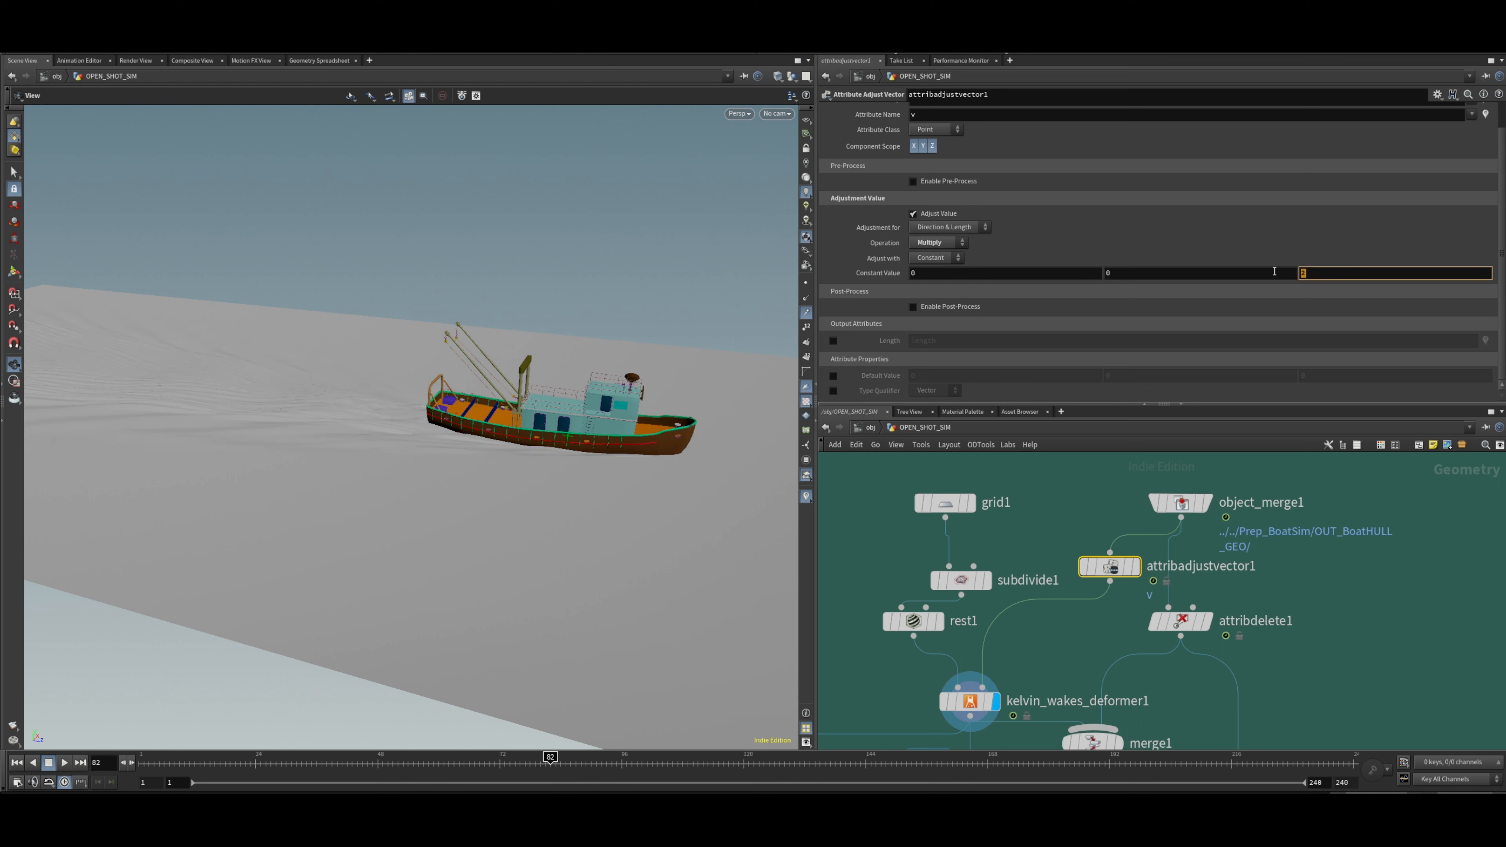
text(4)
key(Return)
drag(365, 429, 399, 463)
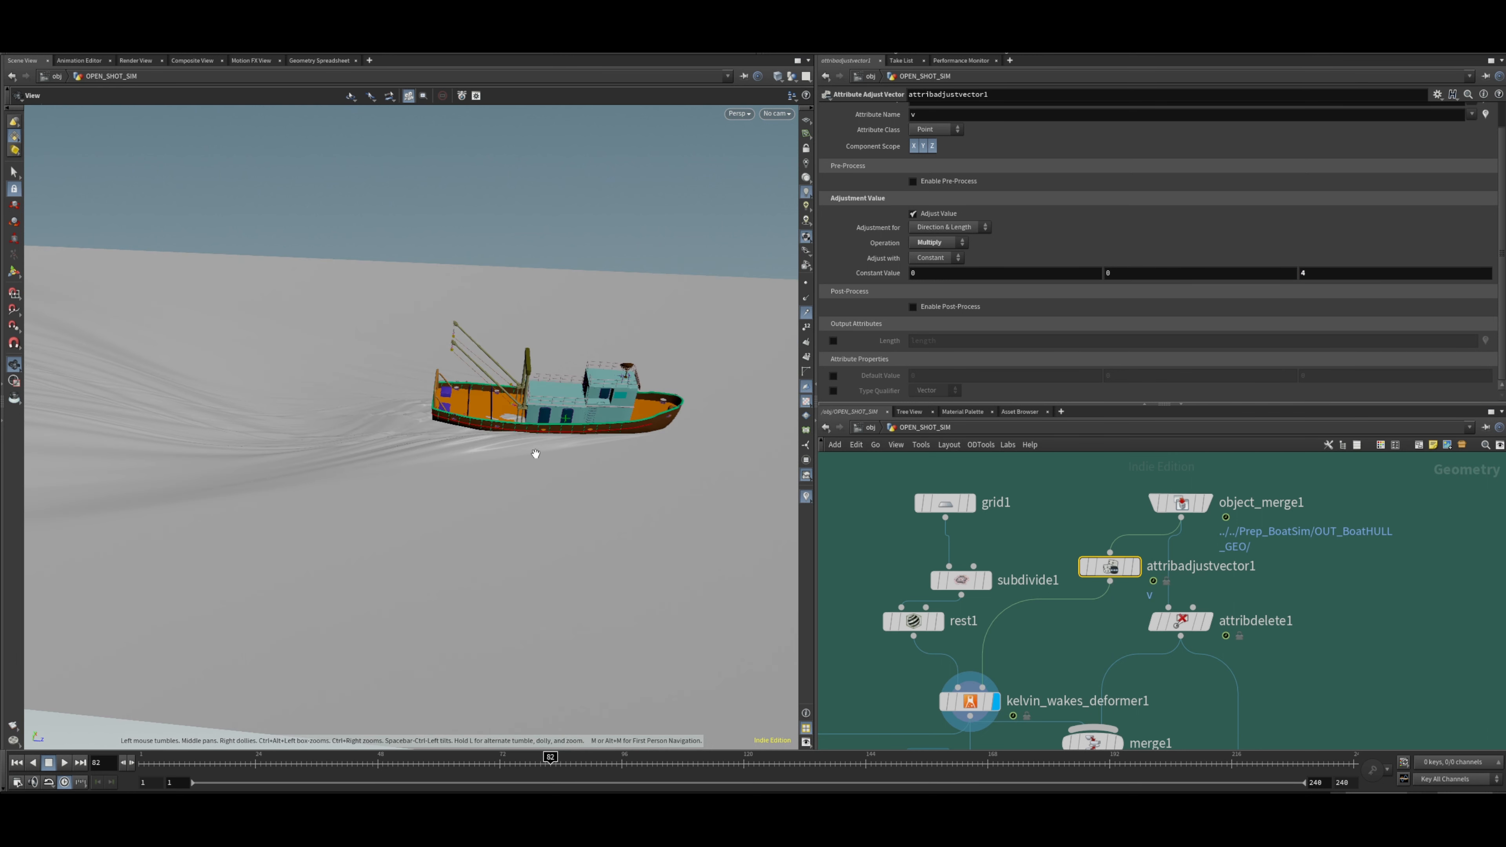
drag(535, 453, 464, 422)
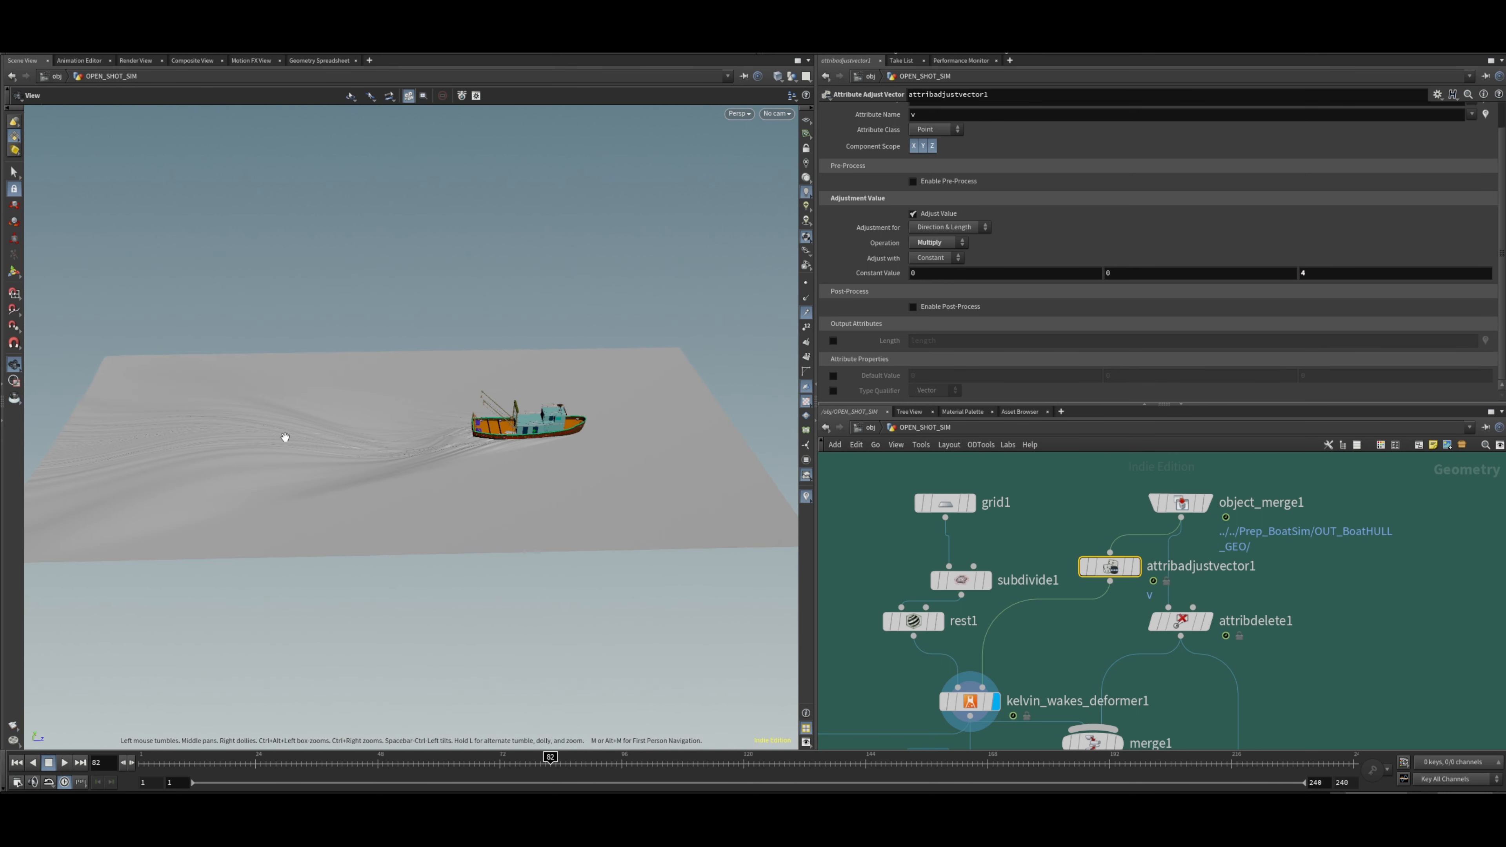
drag(285, 437, 388, 343)
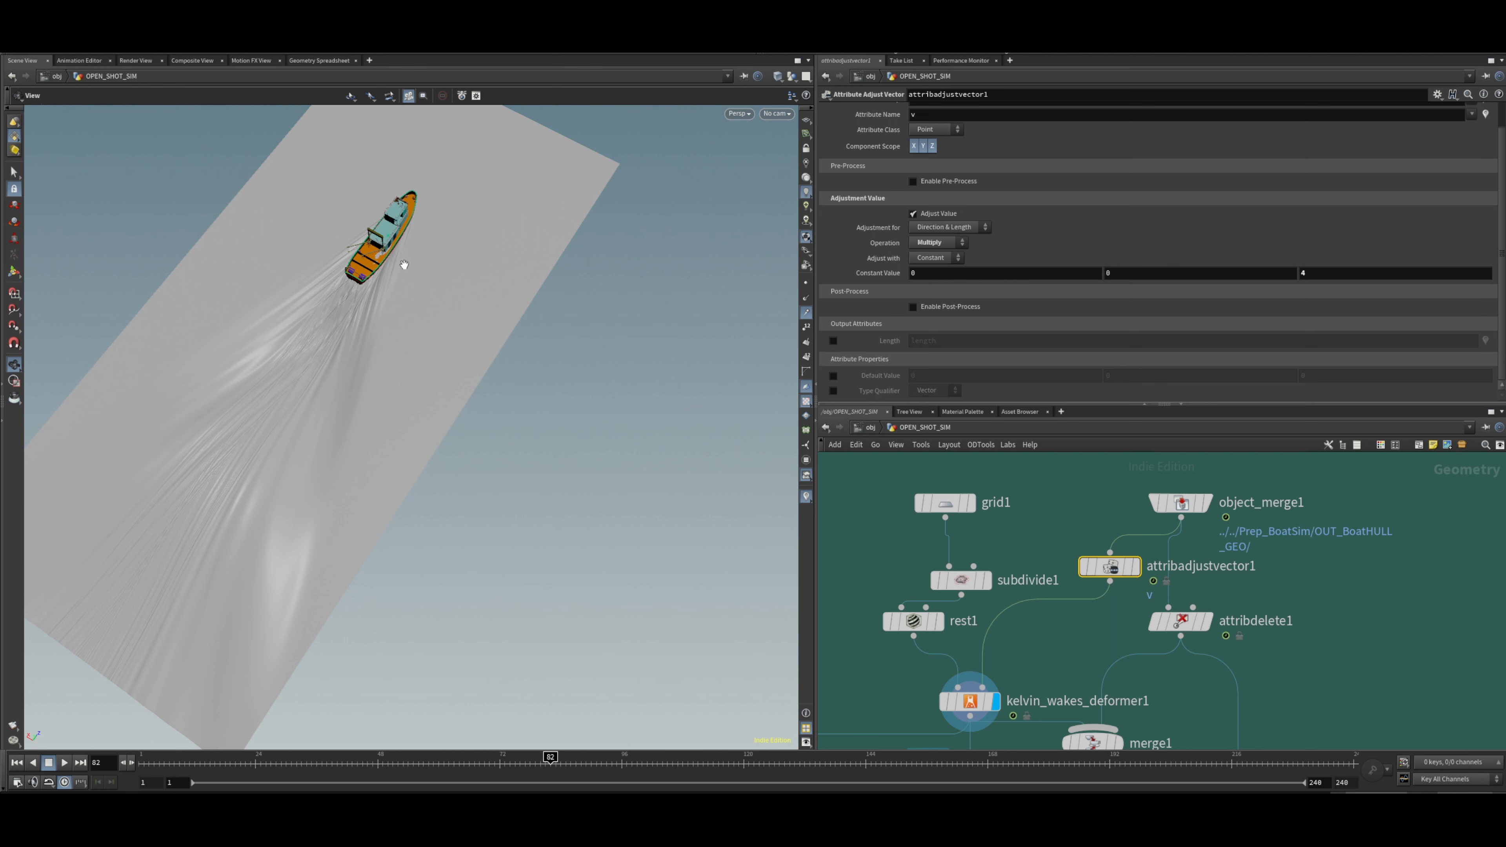
drag(397, 259, 444, 310)
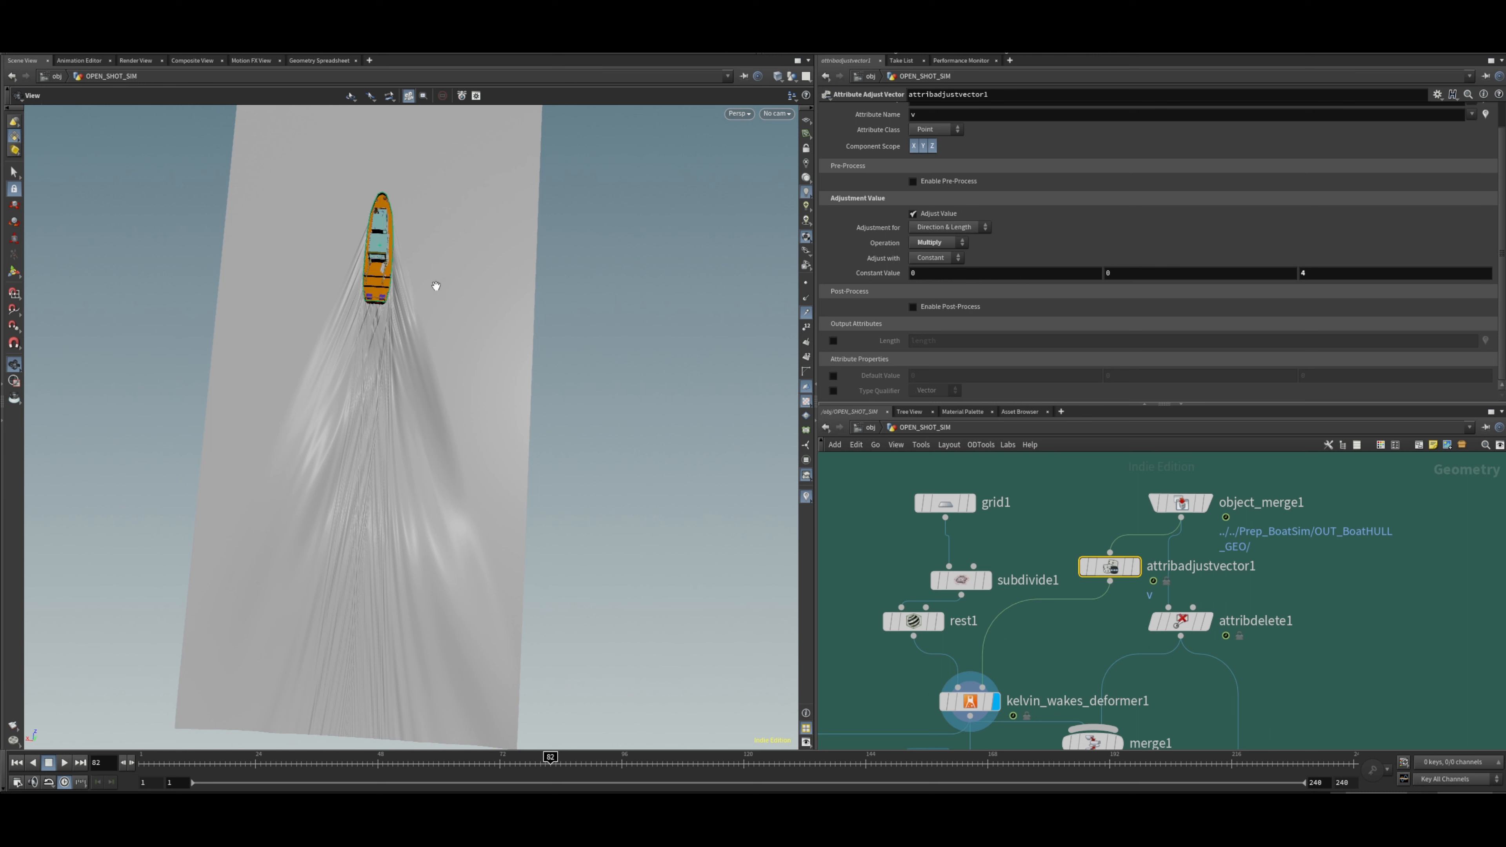
Set the third component of attribadjustvector1's Constant Value to 10 and inspect the wake from the side and behind.
click(1311, 273)
text(10)
key(Return)
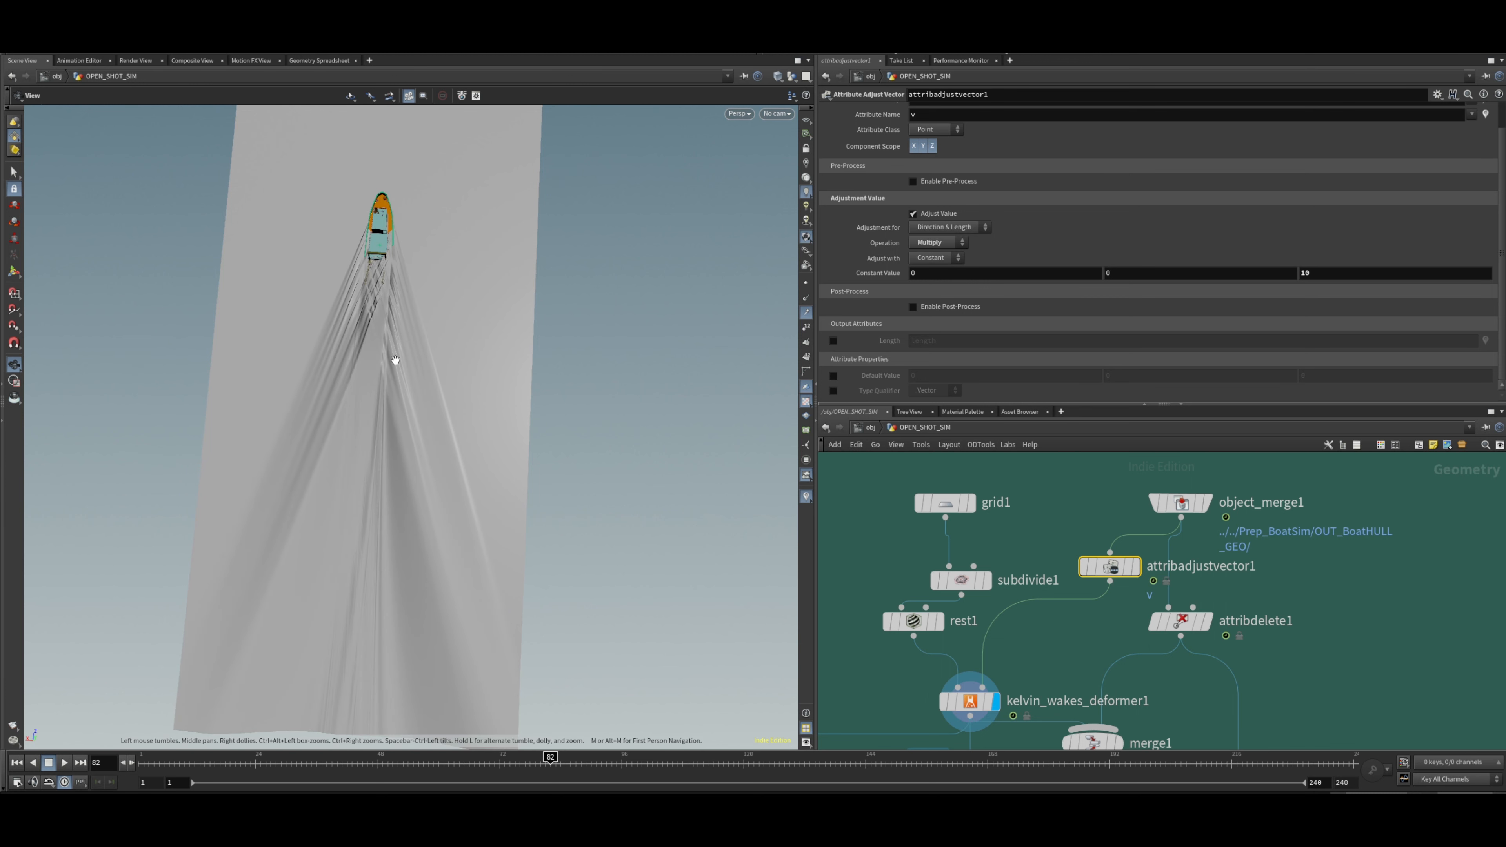
drag(440, 500, 218, 344)
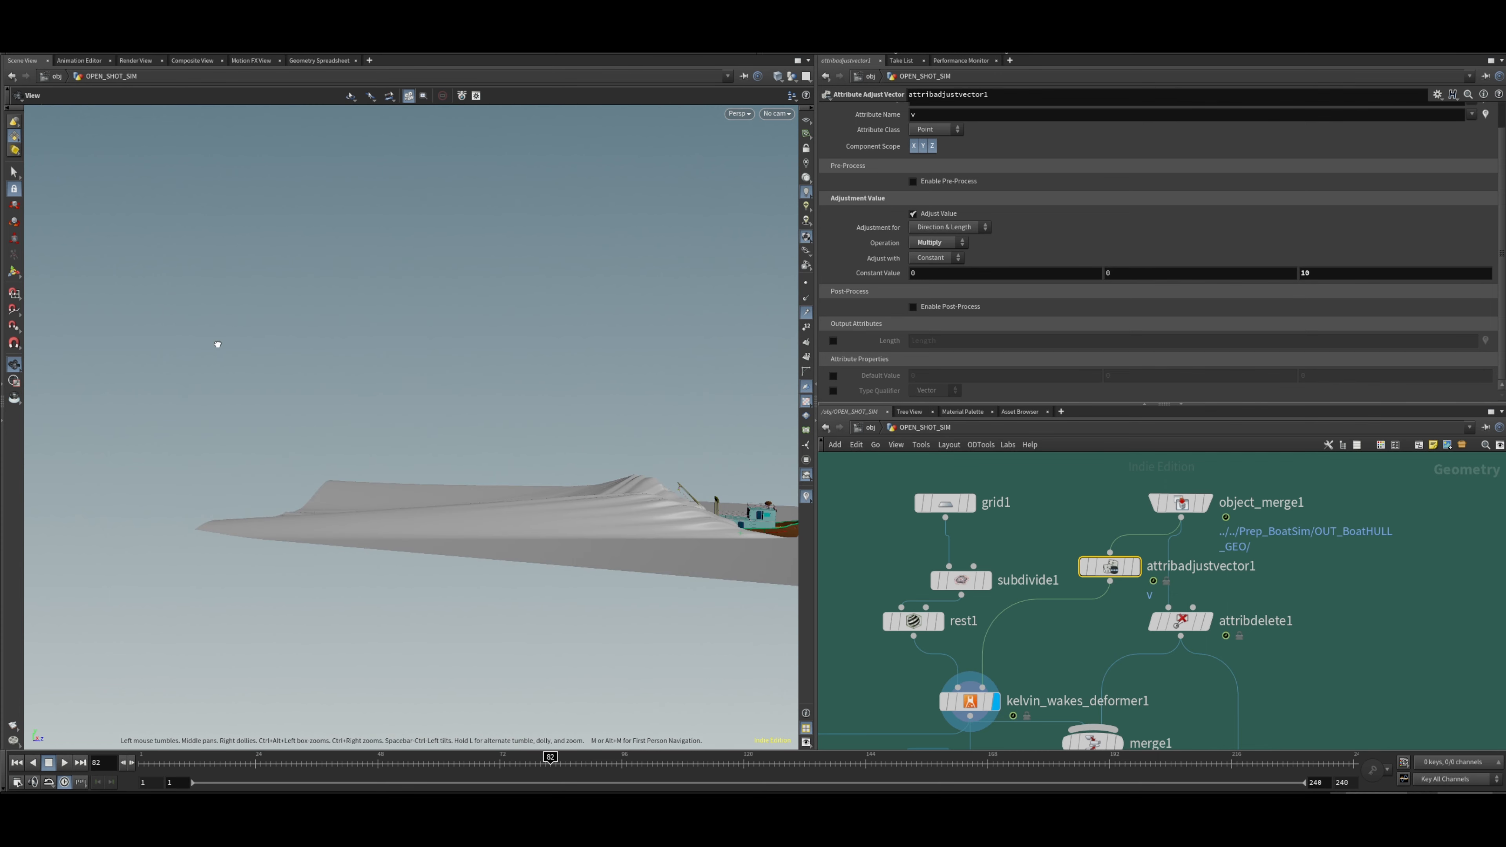
drag(688, 492, 735, 606)
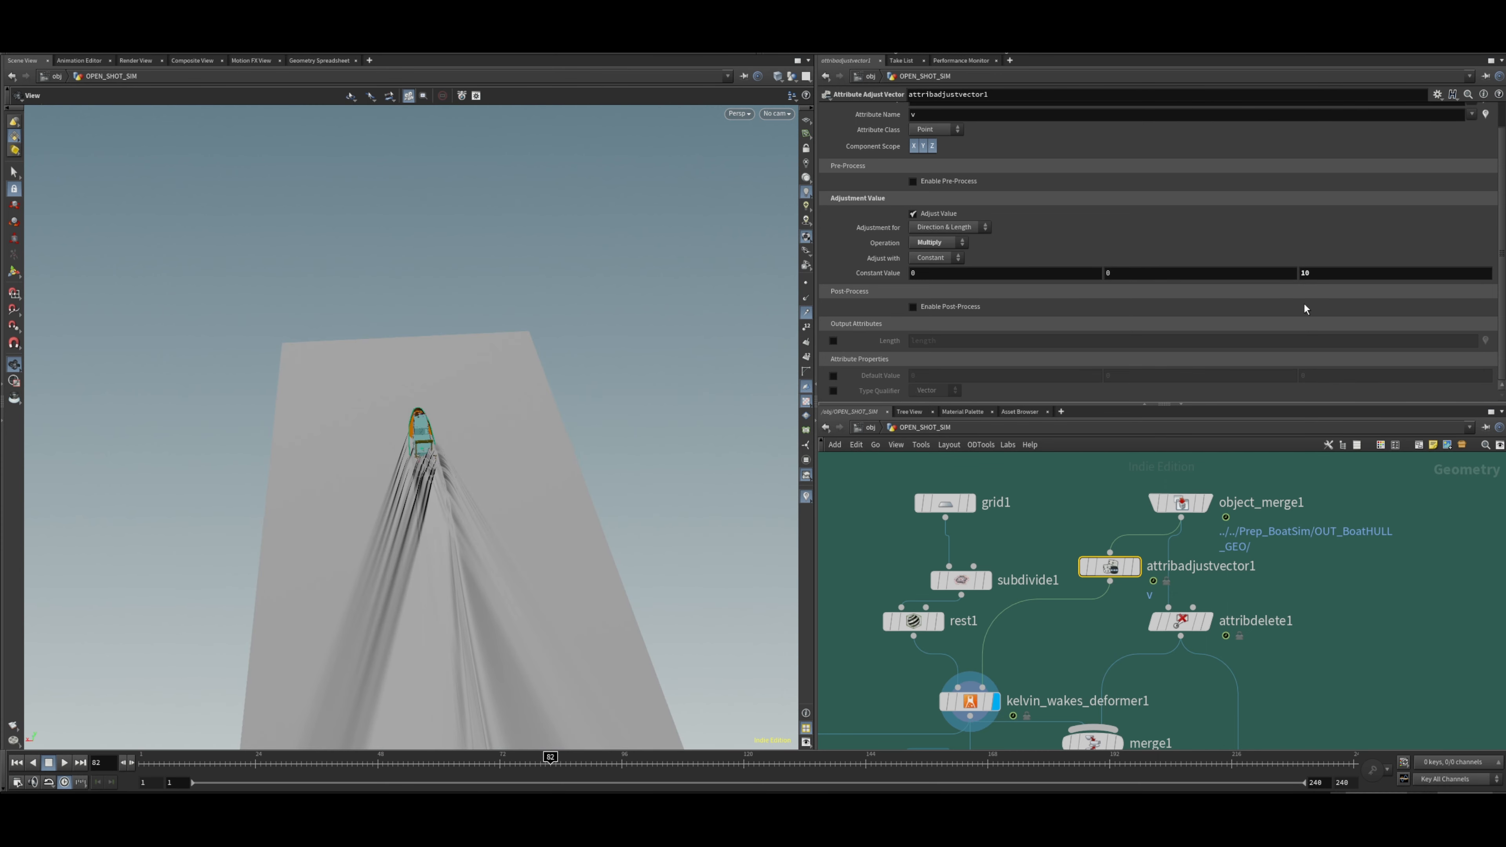
Set the third component of attribadjustvector1's Constant Value to 2 and view the wake close up behind the boat.
click(1349, 273)
text(2)
key(Return)
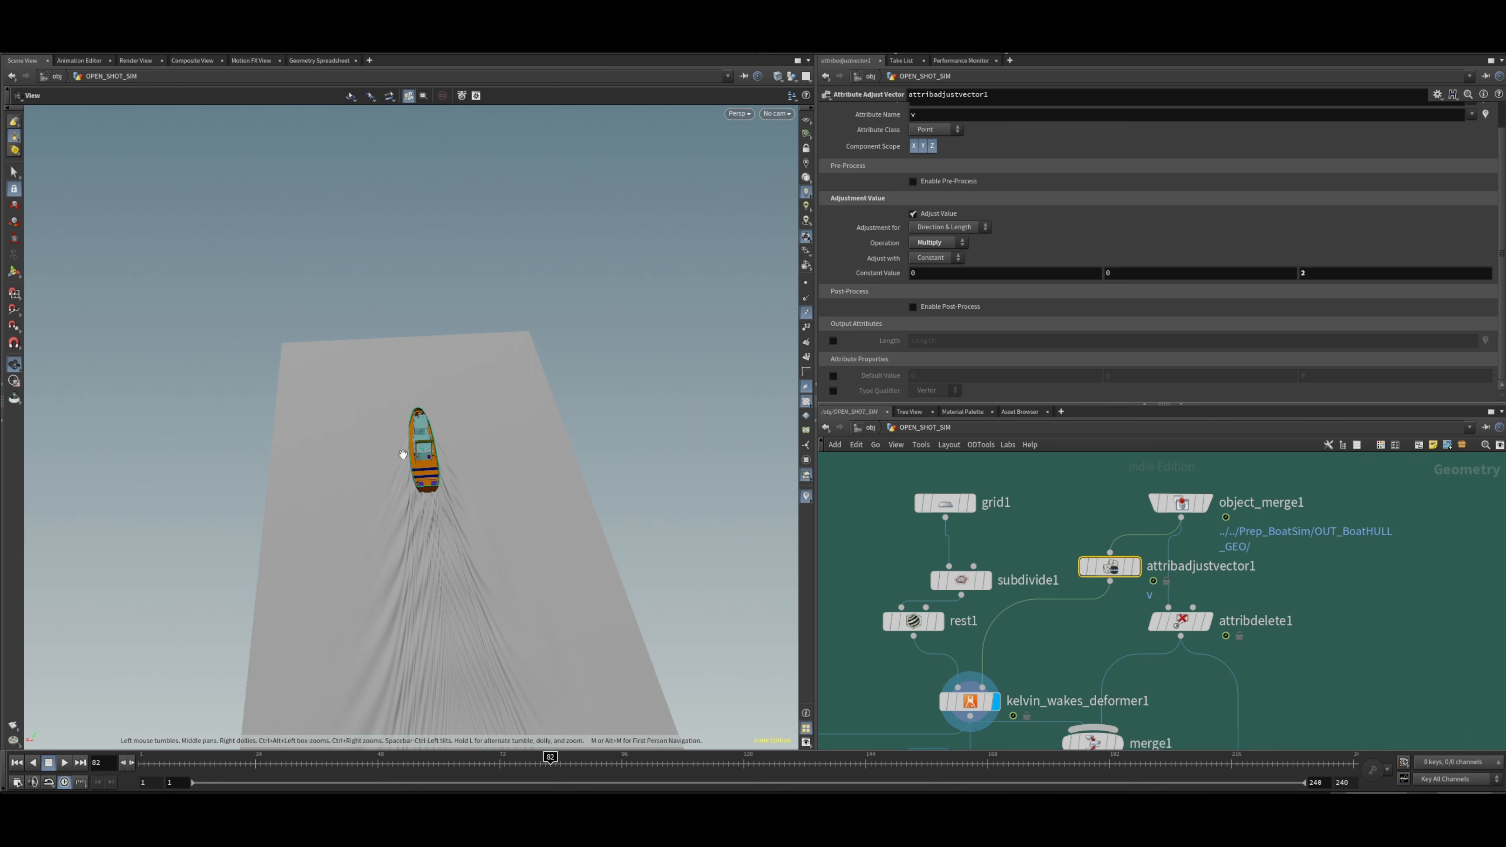
drag(403, 454, 373, 465)
right_drag(373, 465, 730, 345)
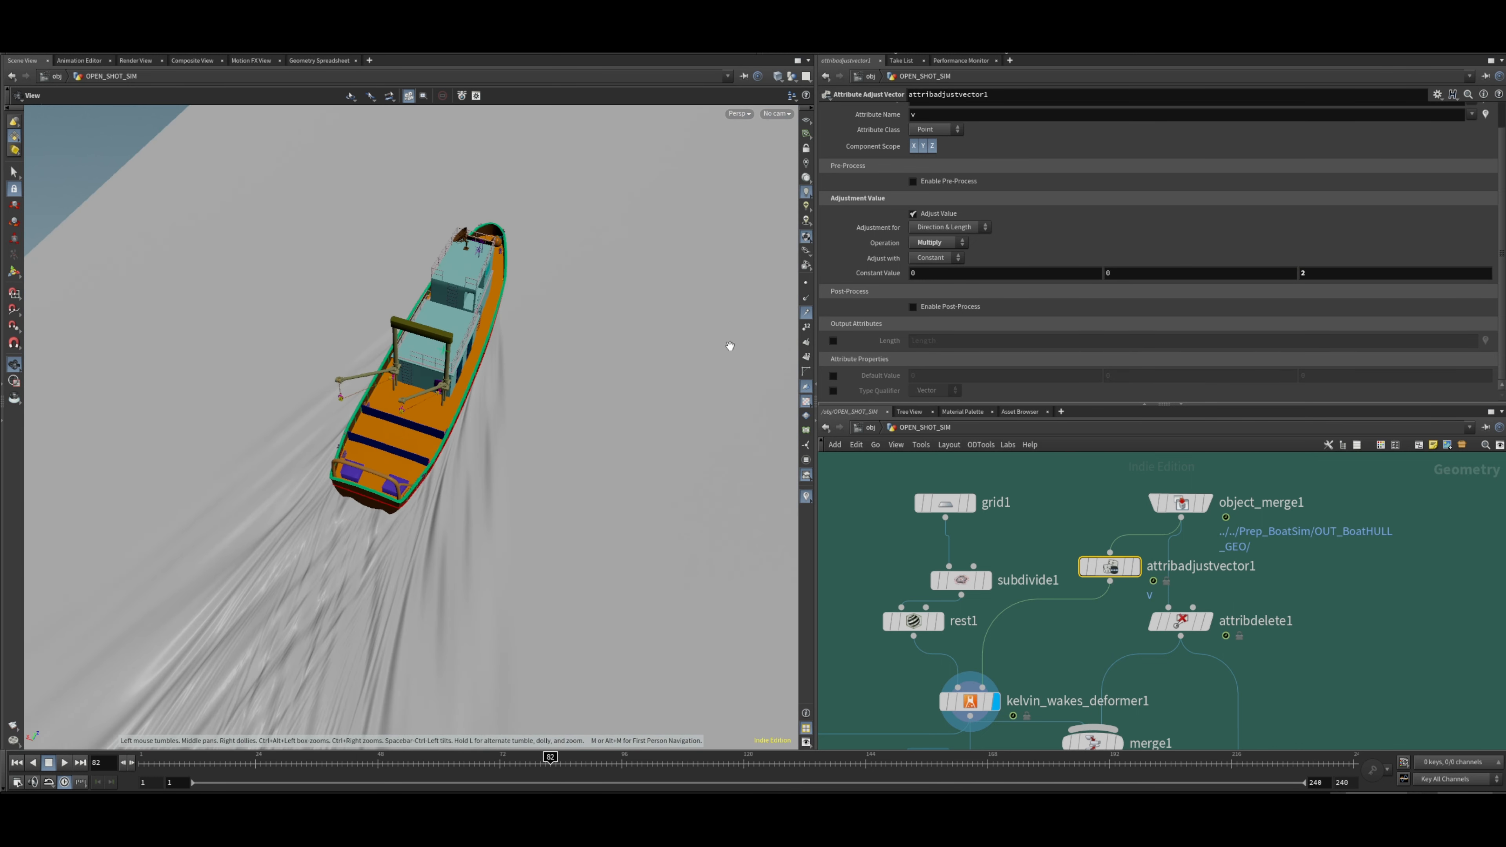
Display the Wake_Deformed_Grid file cache and view the boat's wake from behind and from the side.
drag(730, 346, 508, 414)
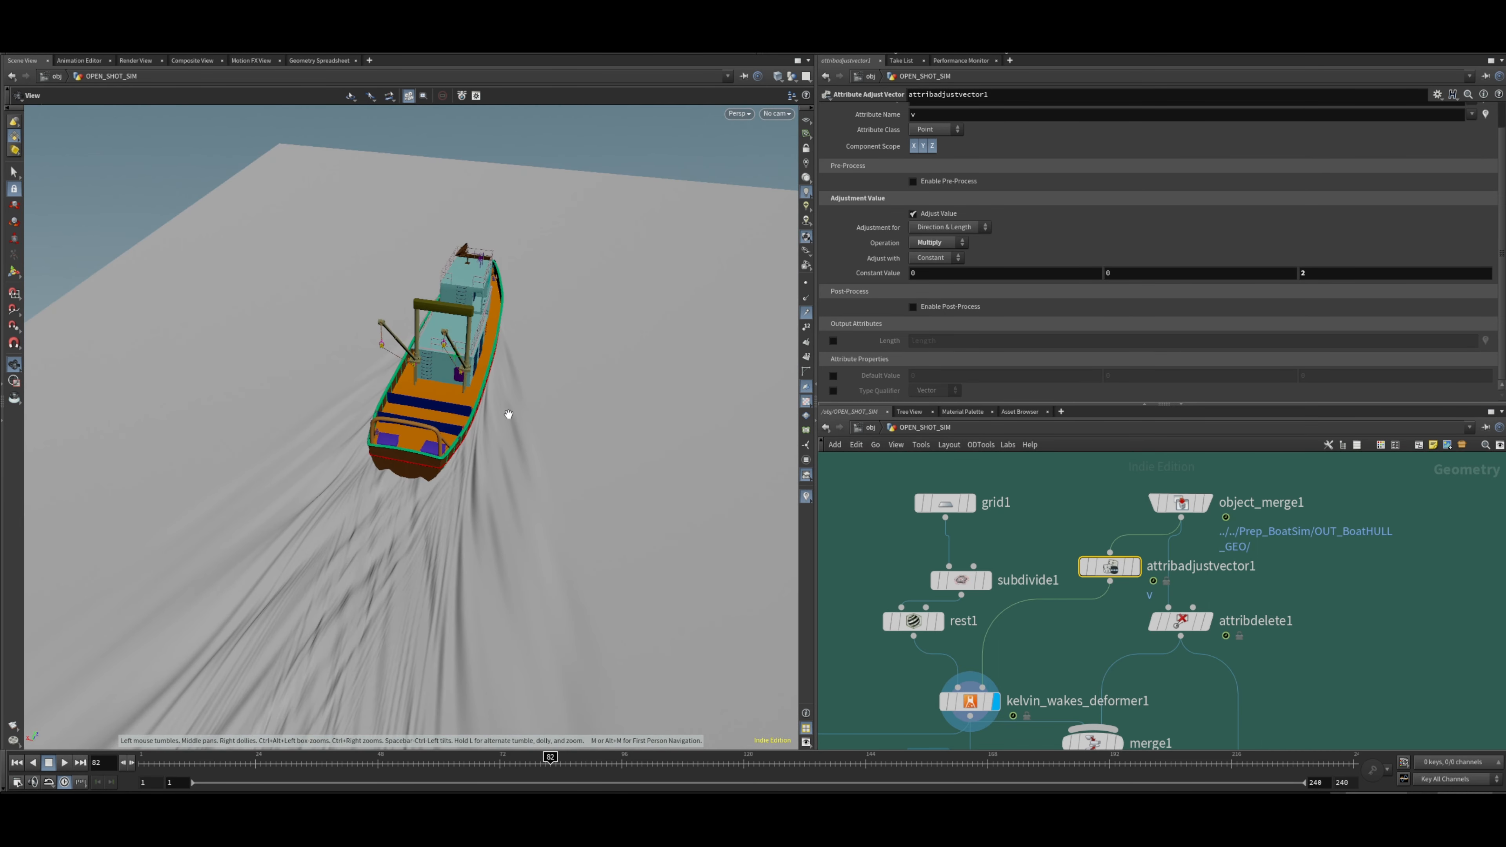
drag(494, 470, 428, 467)
scroll(1062, 640, down, 5)
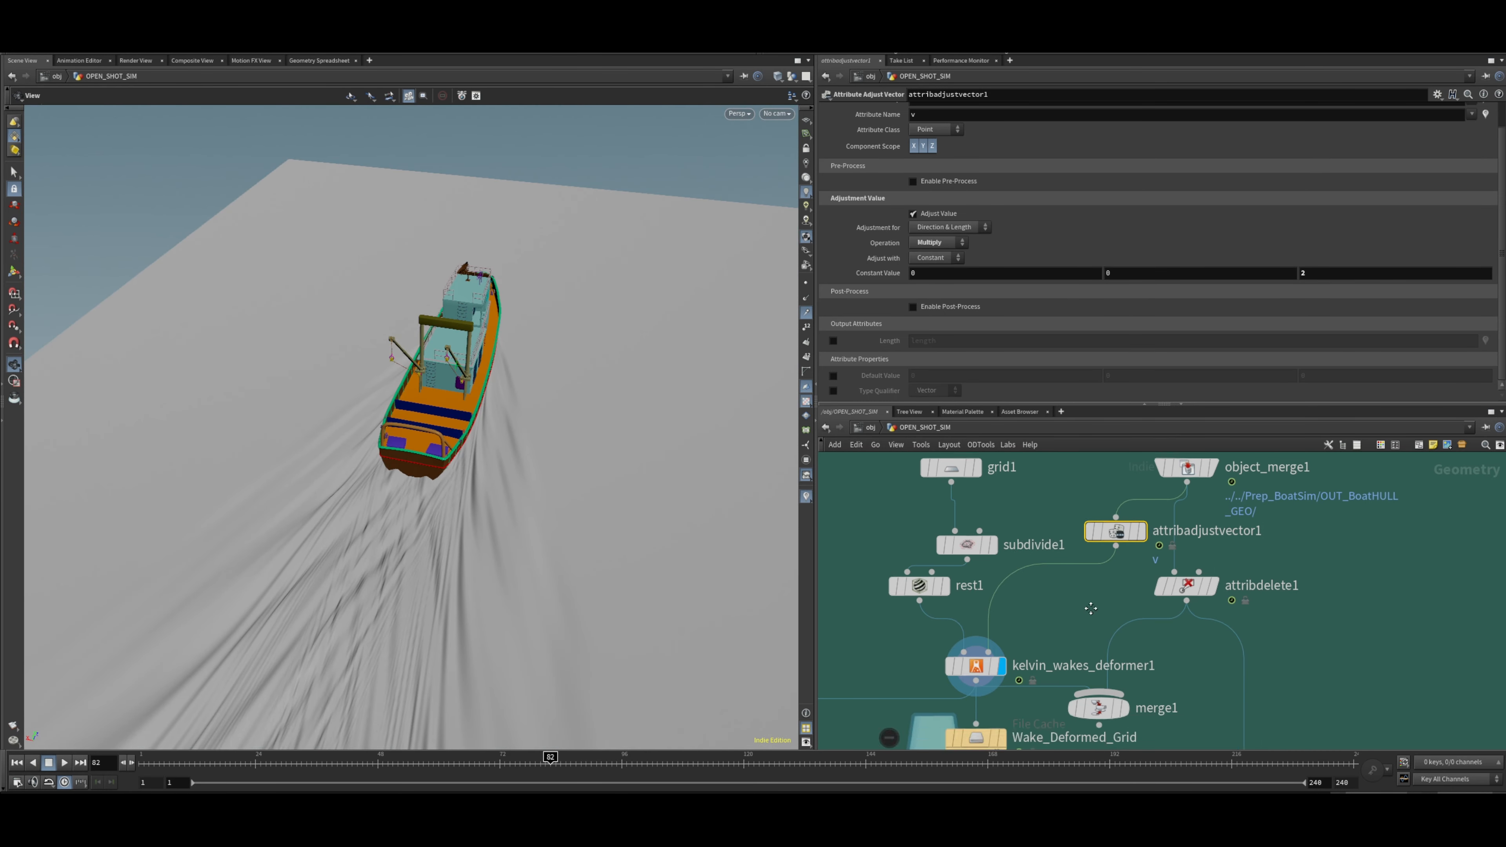
middle_drag(1100, 679, 1107, 582)
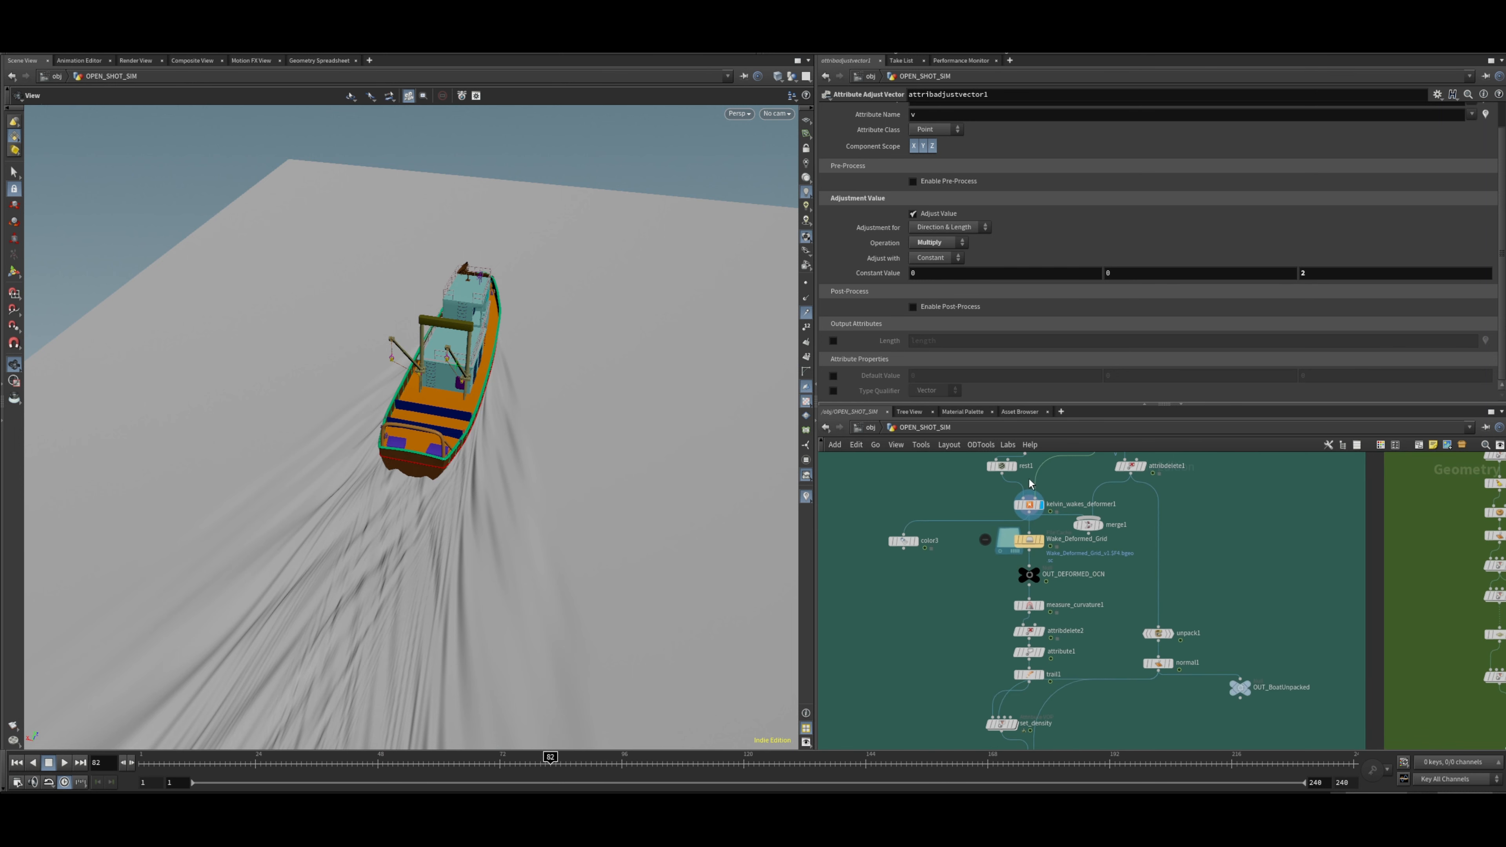
click(1028, 540)
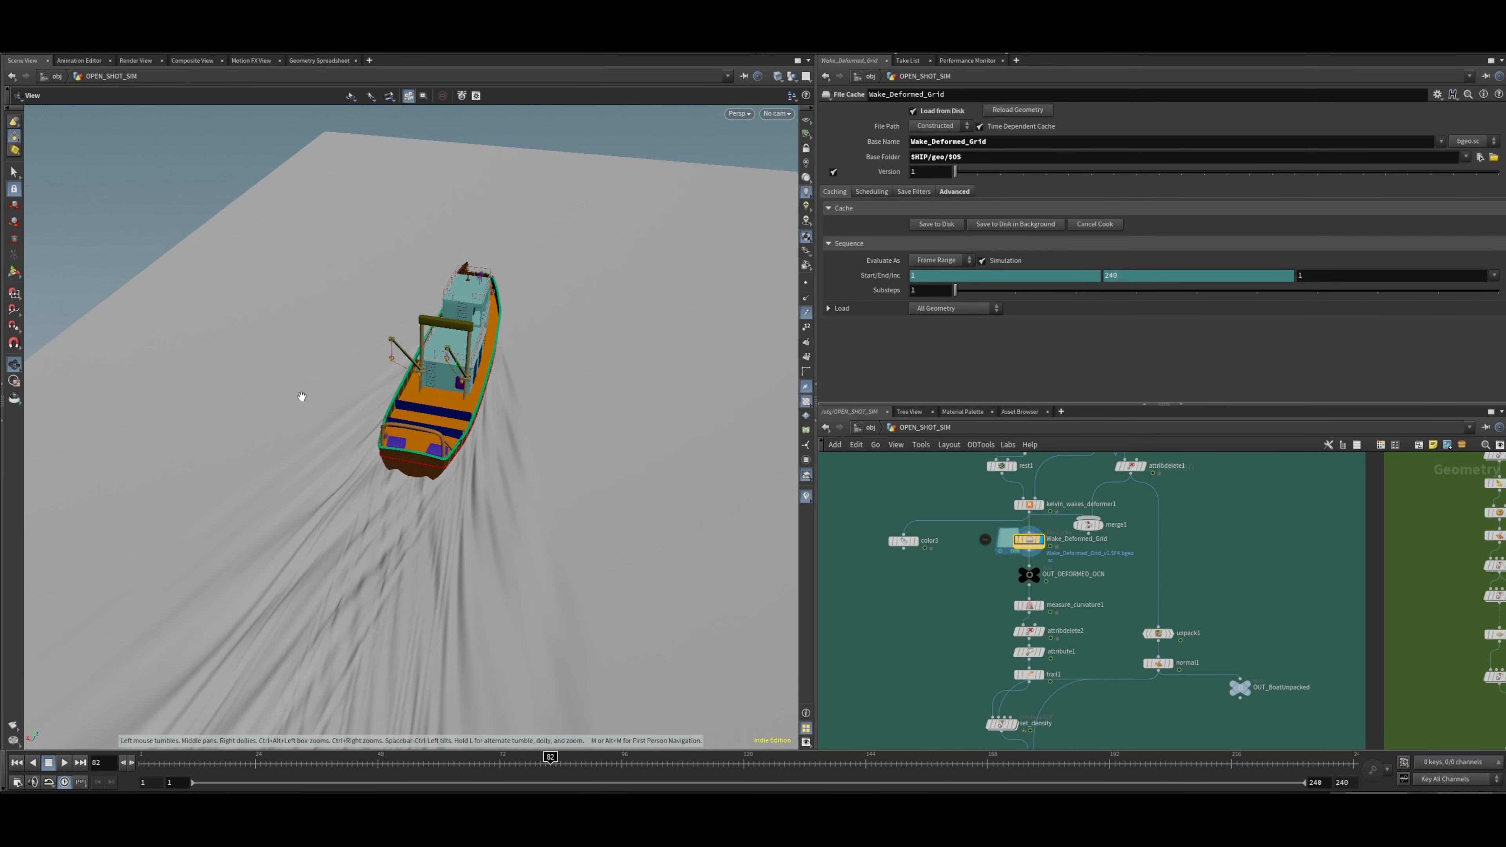
drag(607, 486, 406, 517)
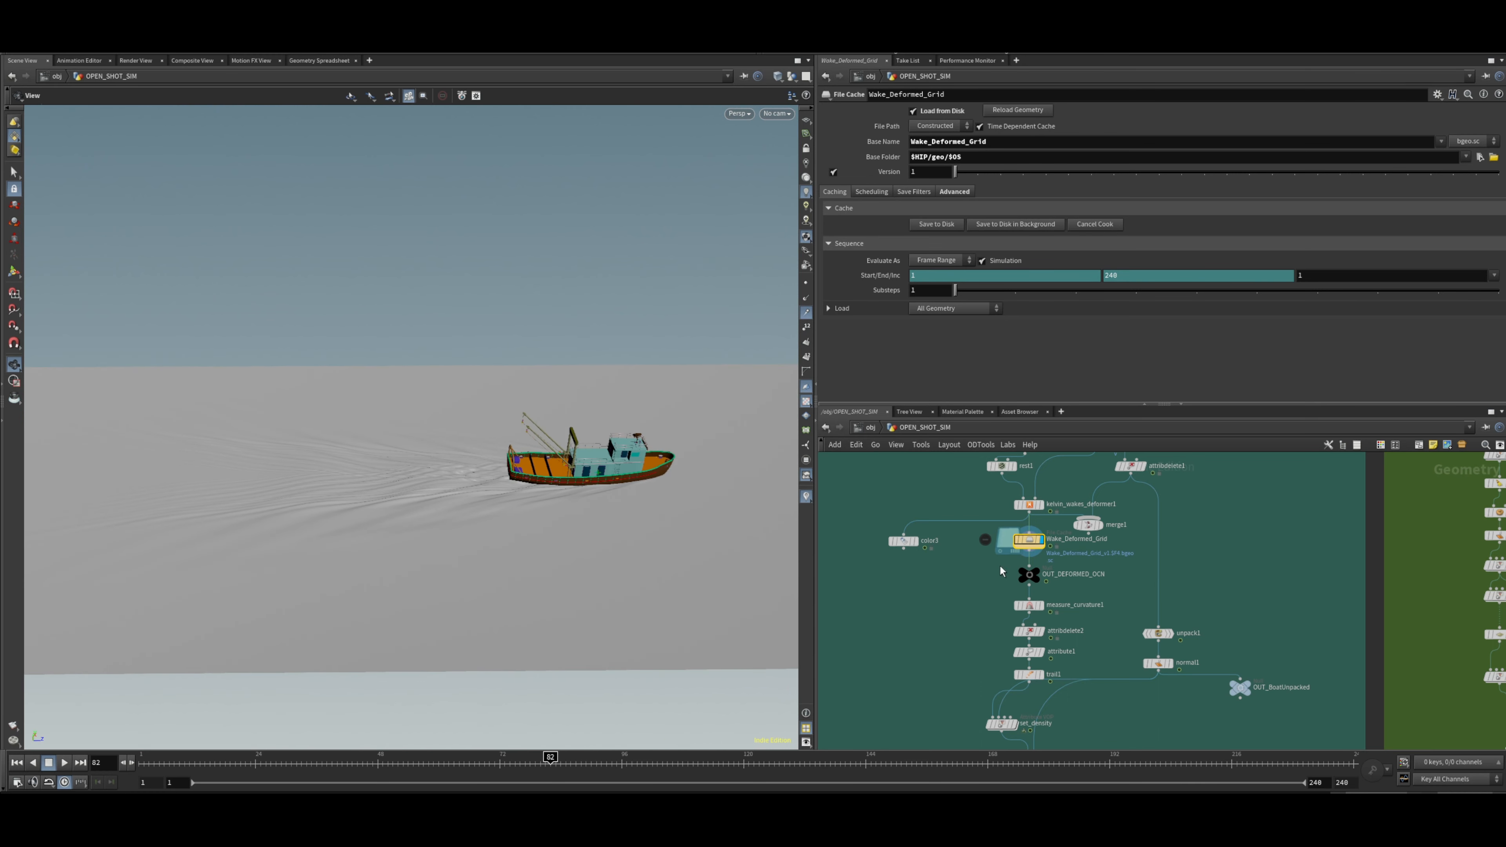
Look over the nodes below Wake_Deformed_Grid and review kelvin_wakes_deformer1's falloff and spectrum settings against the wake seen from above.
middle_drag(1057, 655, 1054, 551)
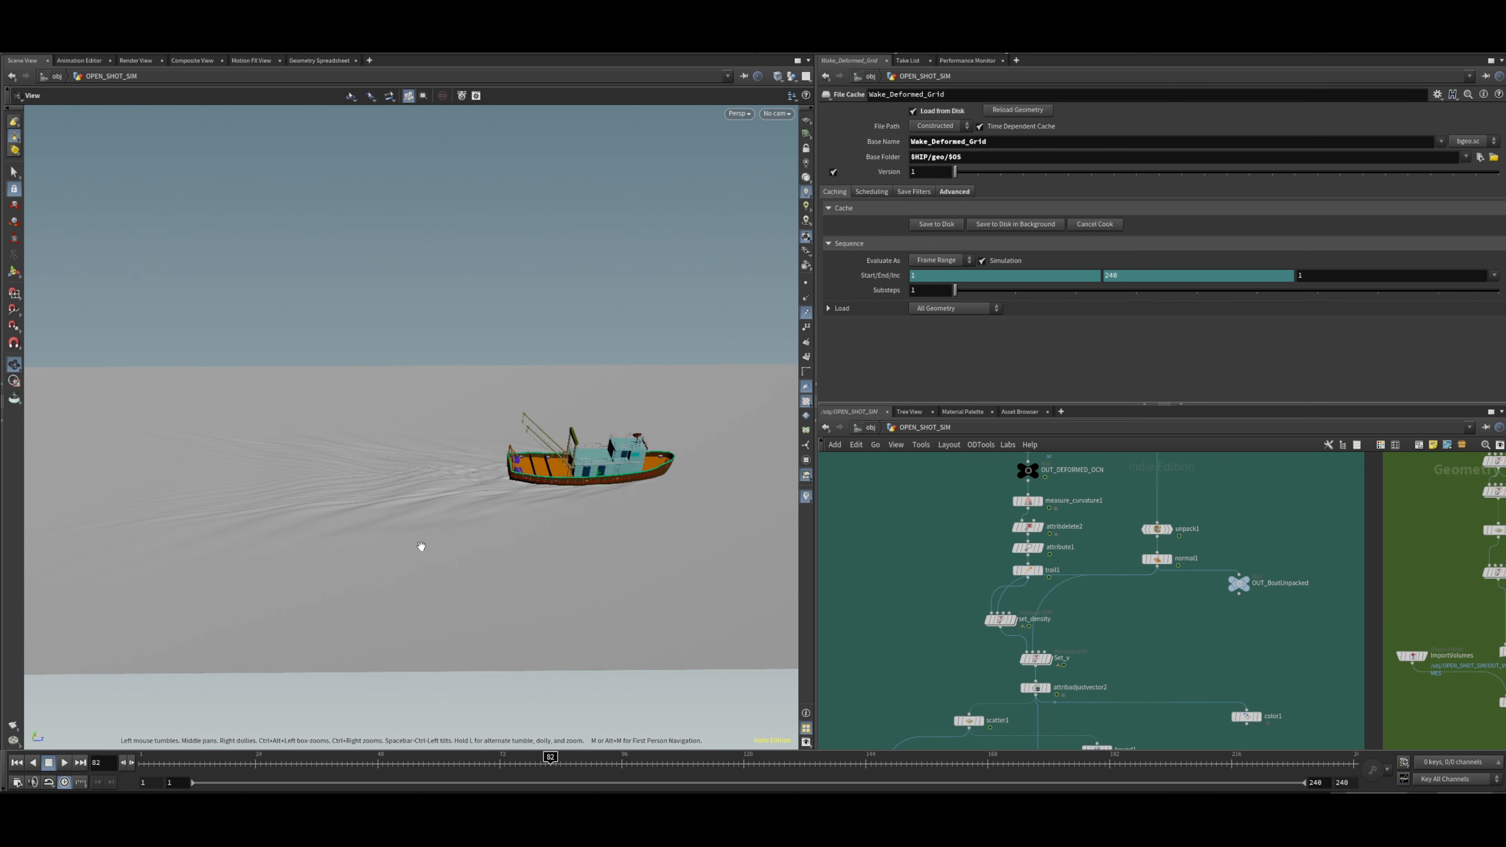
scroll(1151, 602, down, 3)
middle_drag(1117, 544, 1126, 671)
scroll(1074, 528, up, 4)
scroll(1130, 580, up, 3)
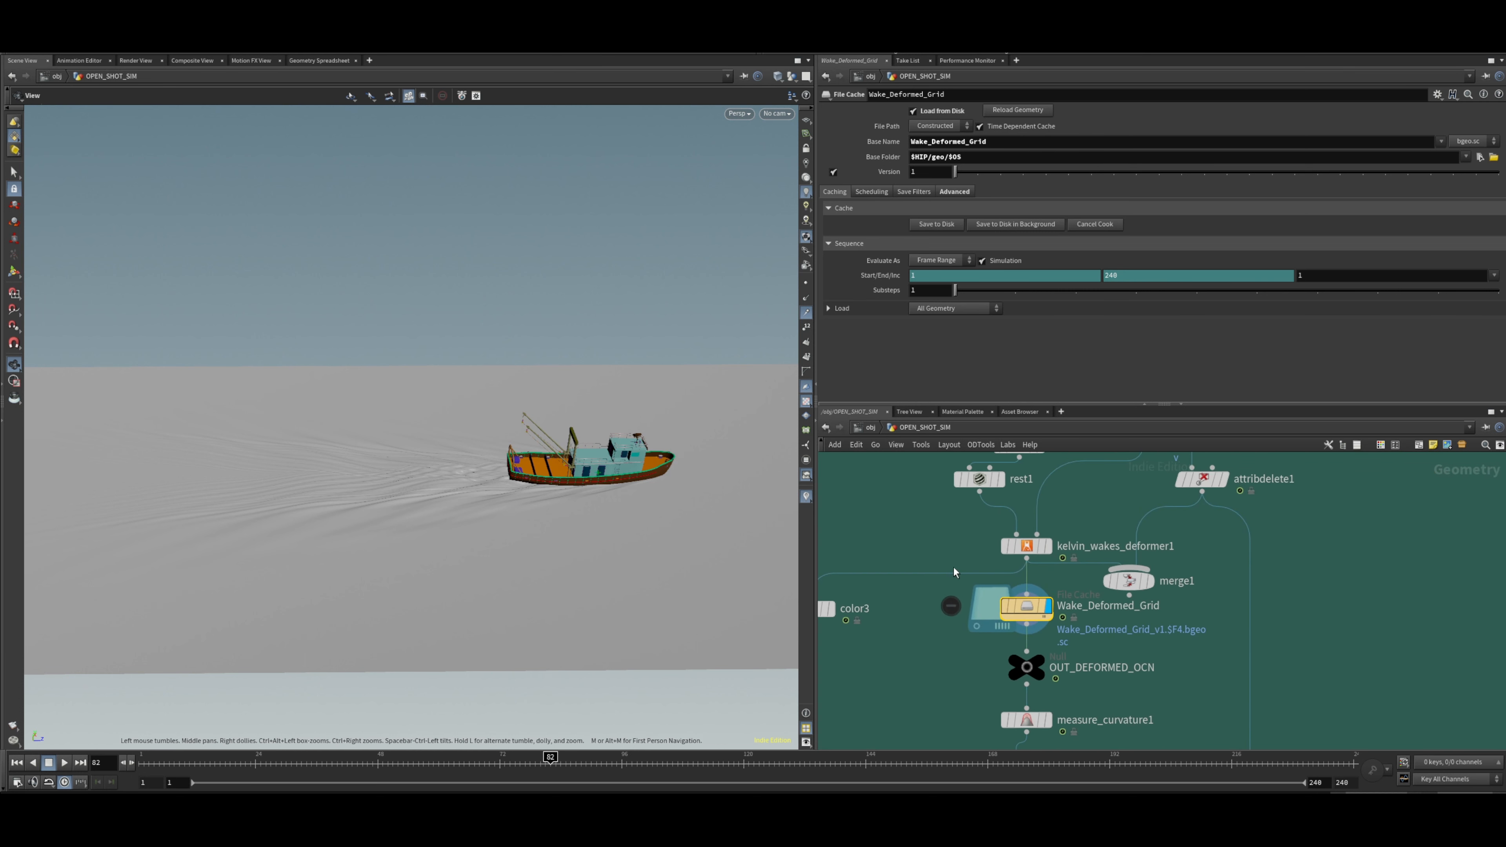
click(1024, 549)
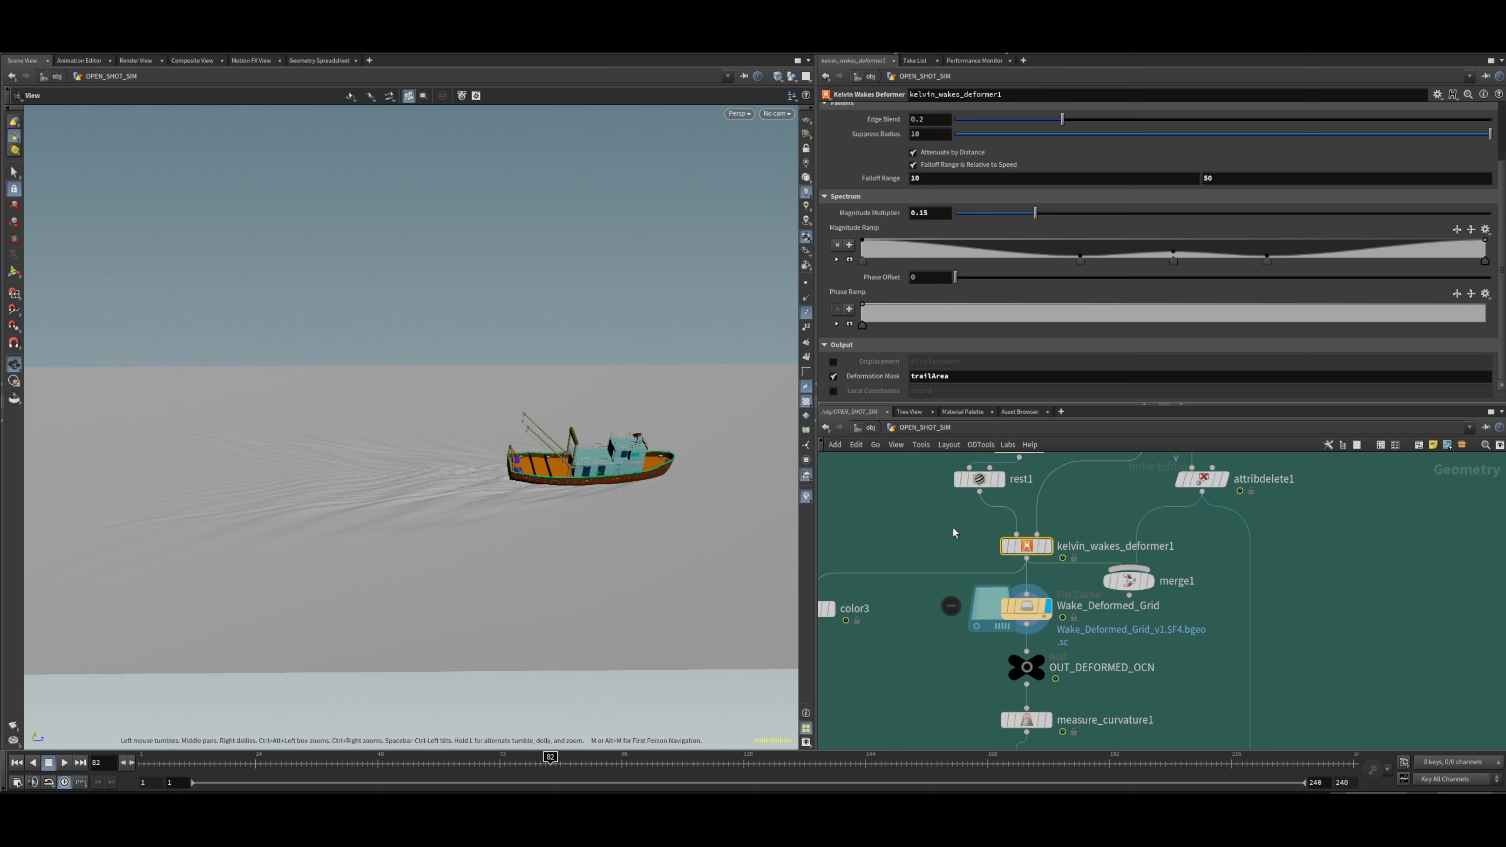
scroll(907, 139, up, 2)
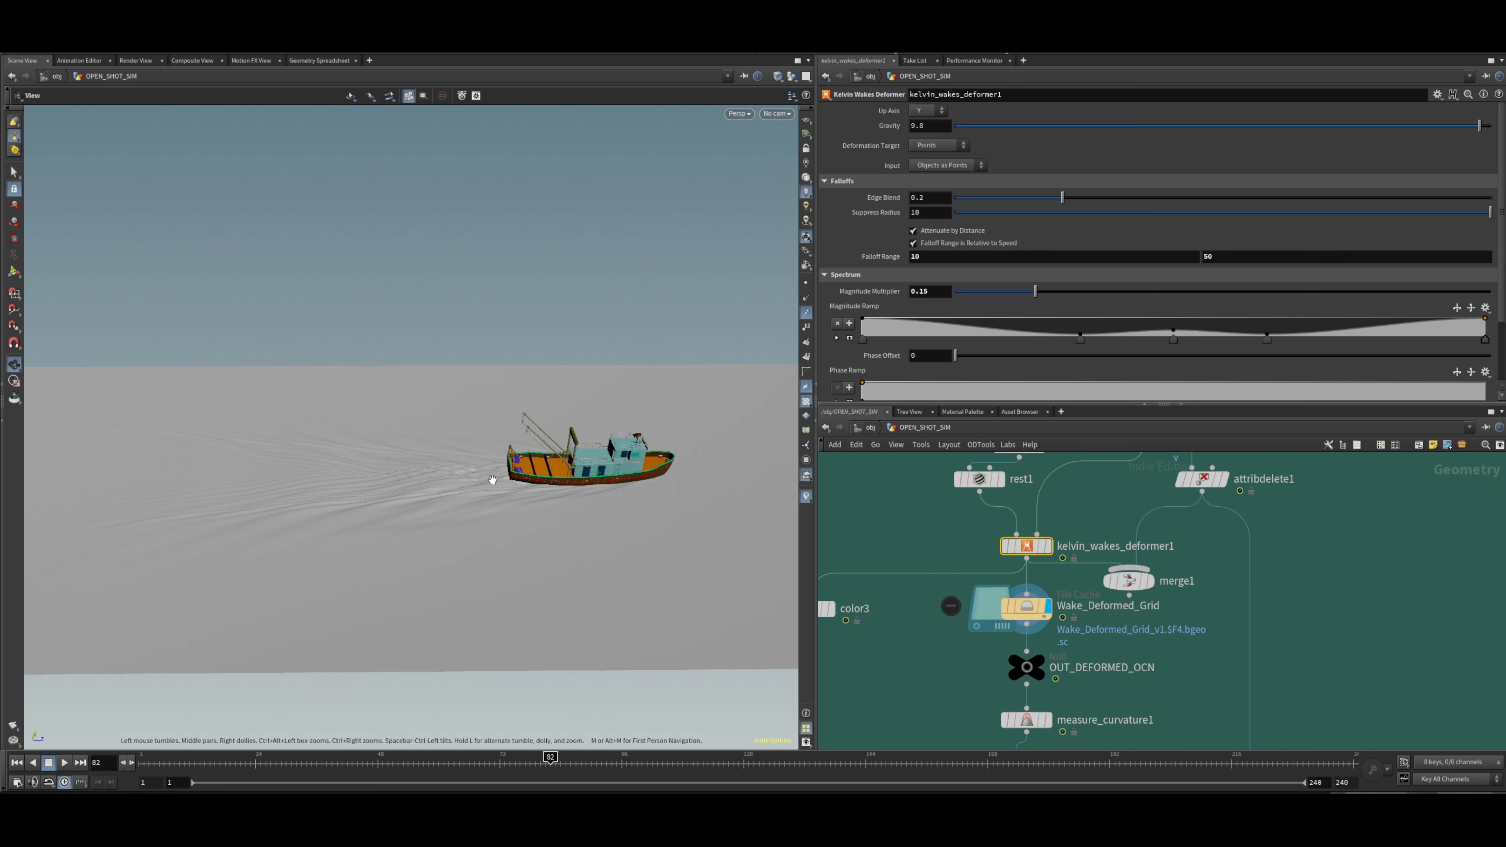
drag(492, 479, 494, 609)
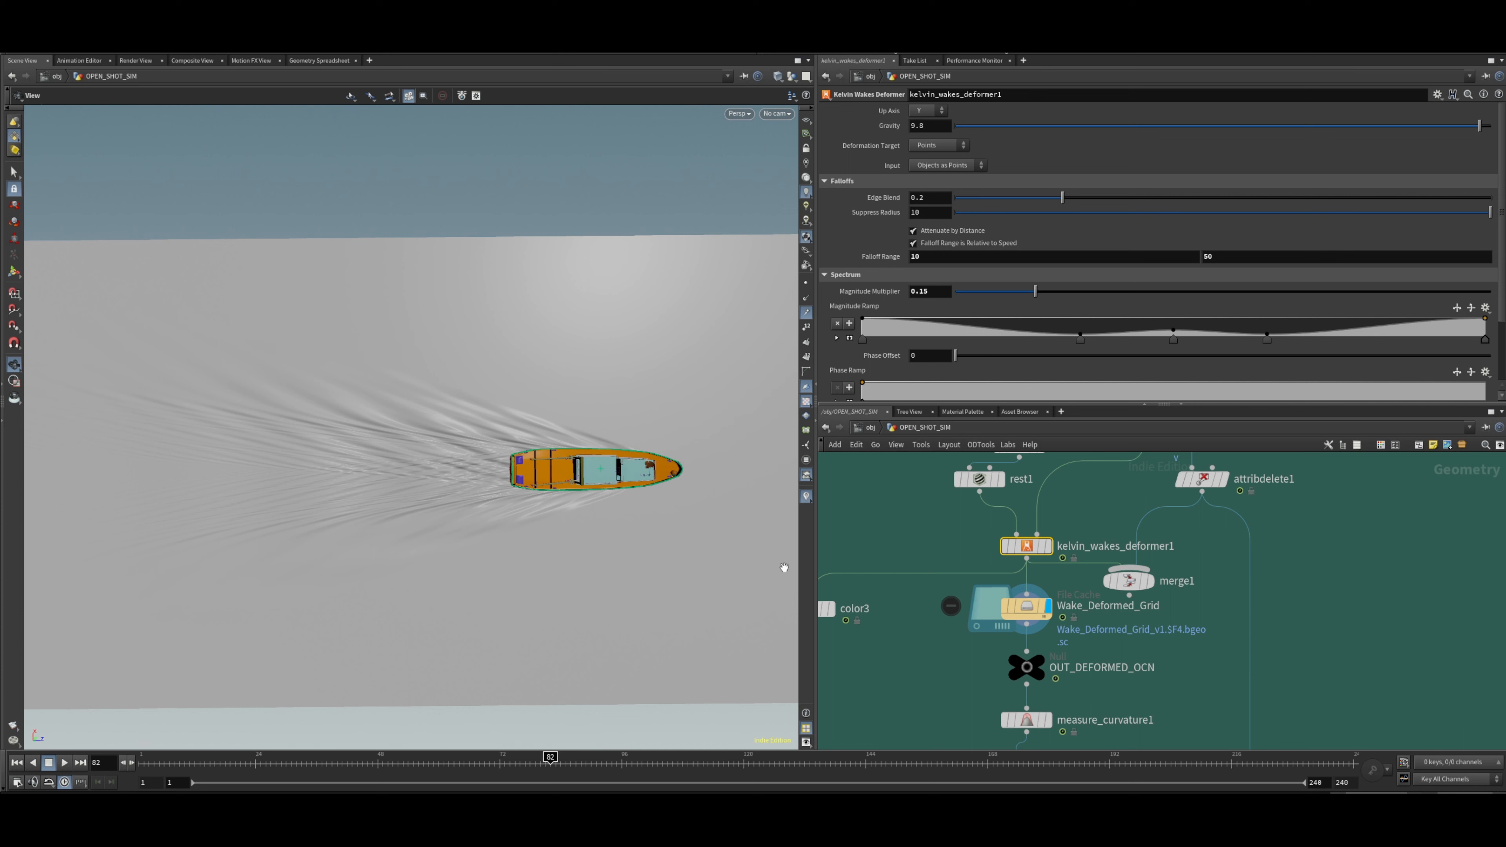
Display color3 to visualize the trailArea attribute, then bring up kelvin_wakes_deformer1's Deformation Mask output setting.
middle_drag(834, 607, 916, 593)
click(916, 593)
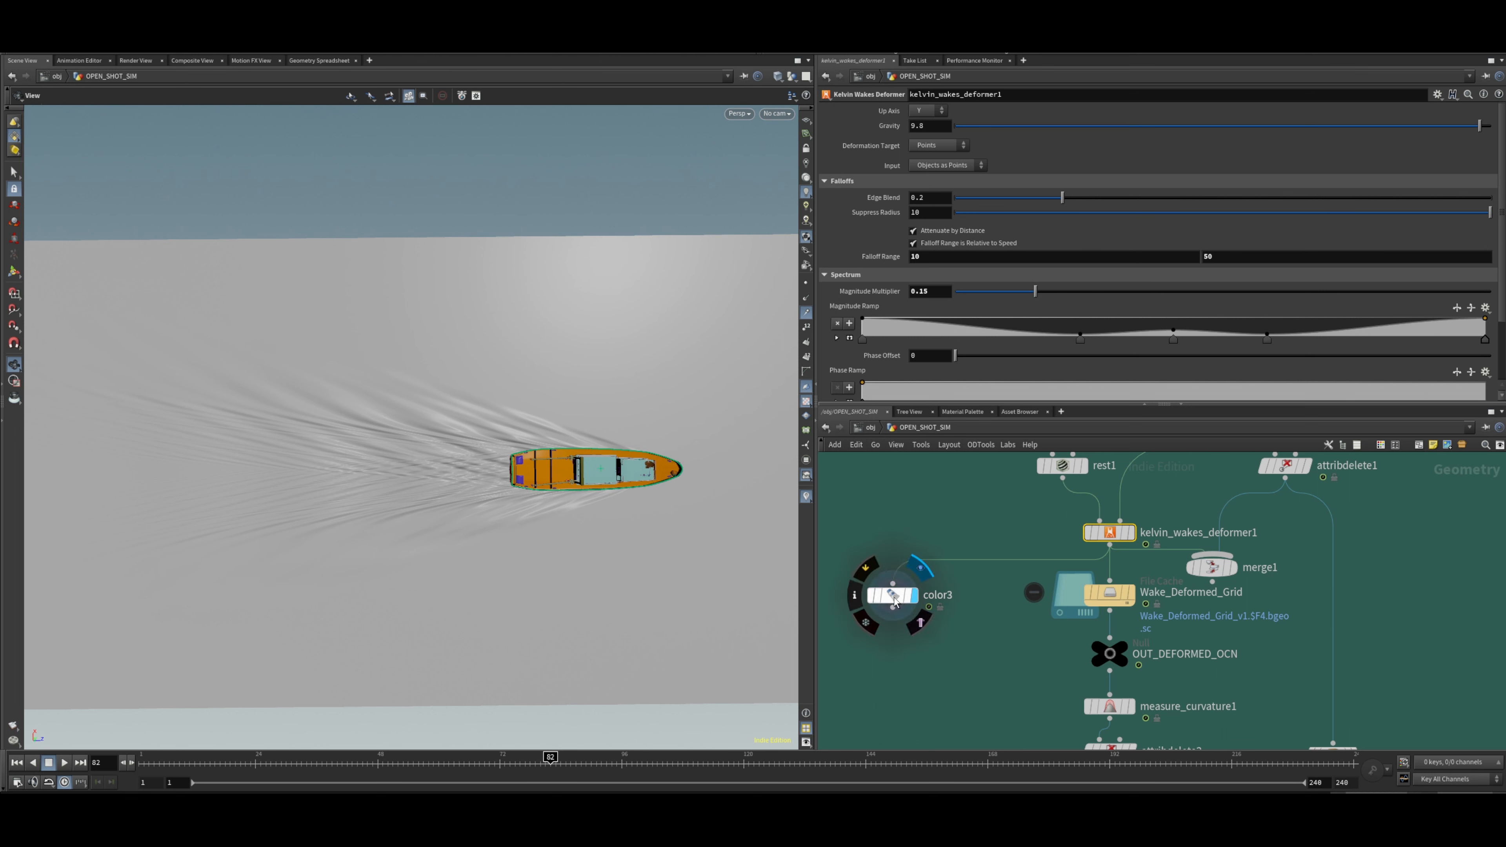
click(892, 595)
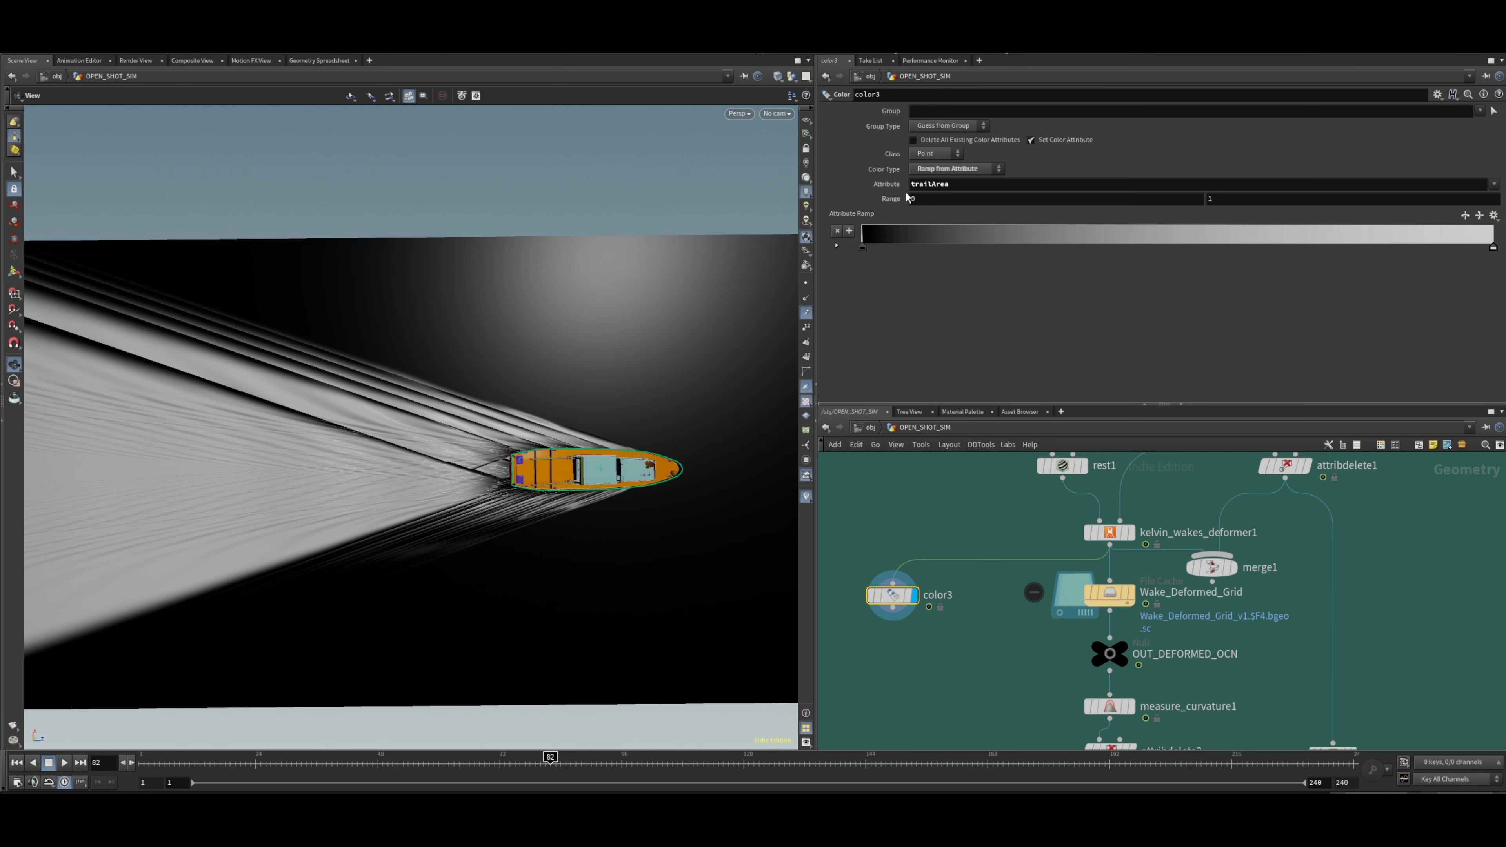
click(1110, 533)
scroll(845, 330, down, 3)
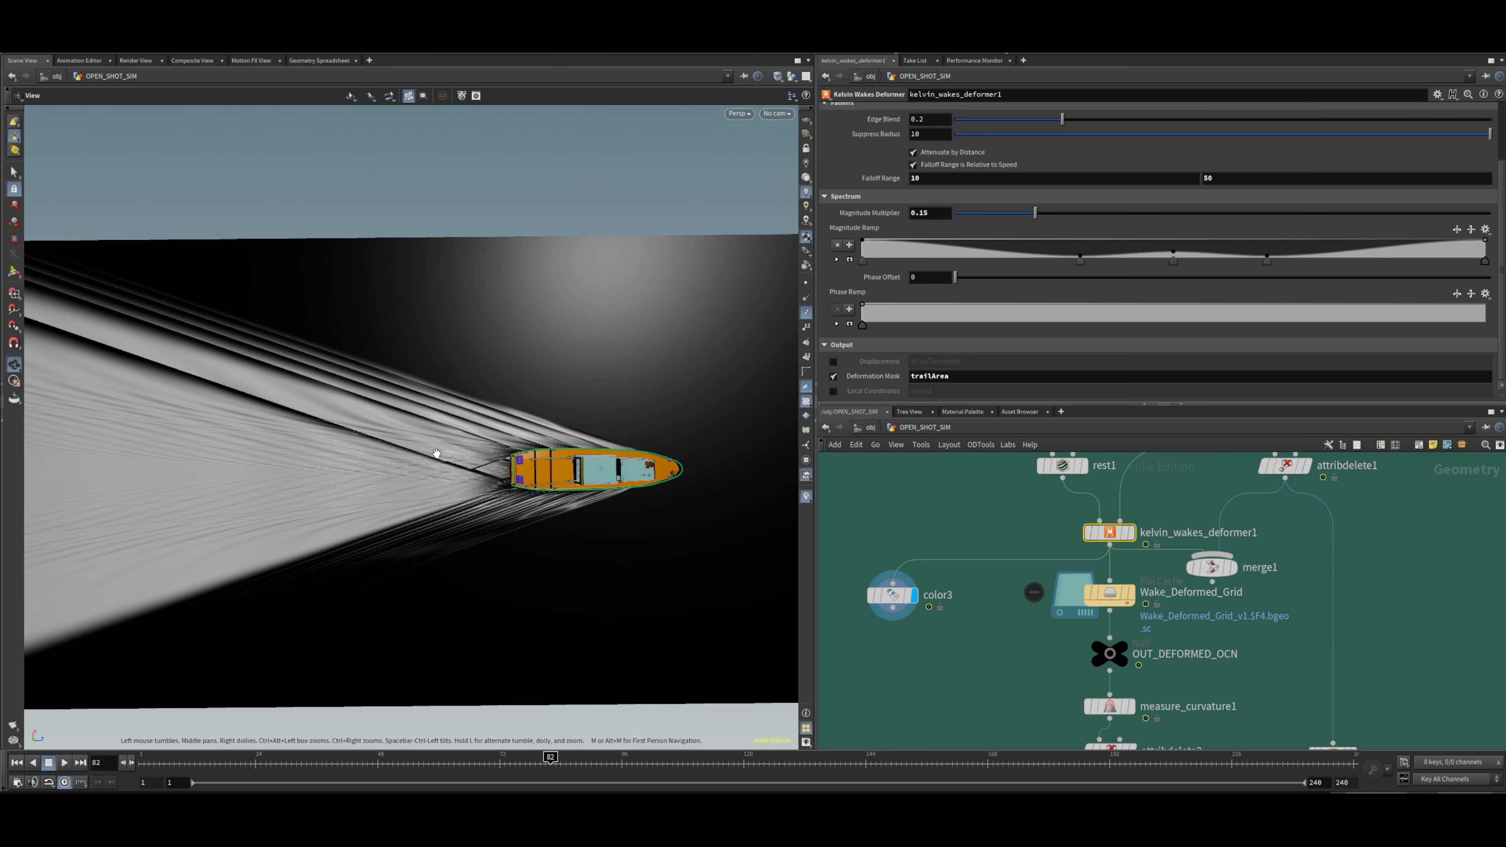
Set kelvin_wakes_deformer1's Edge Blend to 1 while viewing the trail mask up close behind the boat.
drag(436, 453, 548, 296)
drag(413, 328, 525, 460)
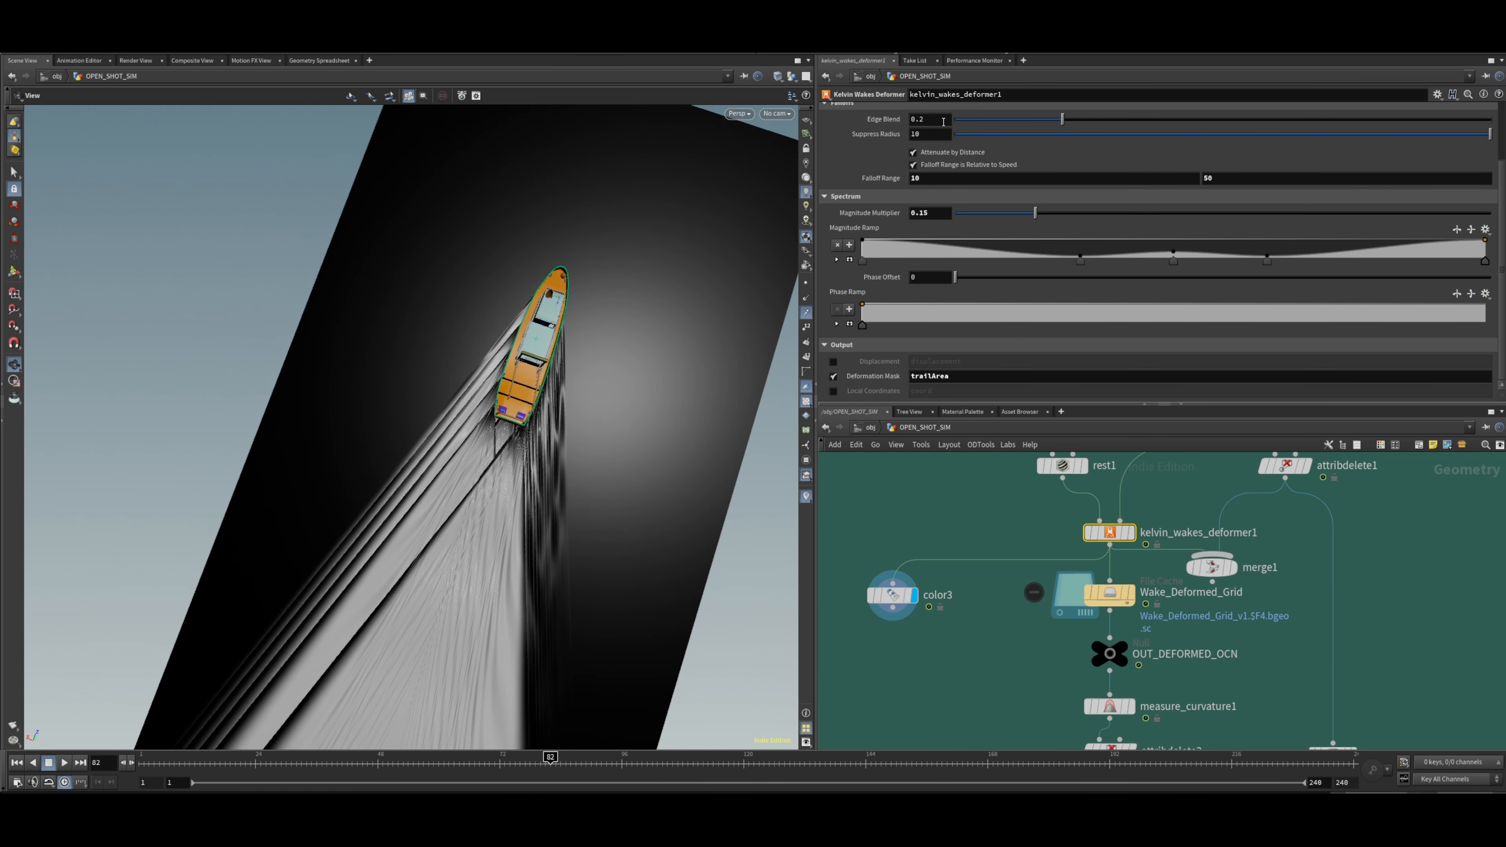
drag(415, 340, 417, 395)
right_drag(417, 395, 612, 332)
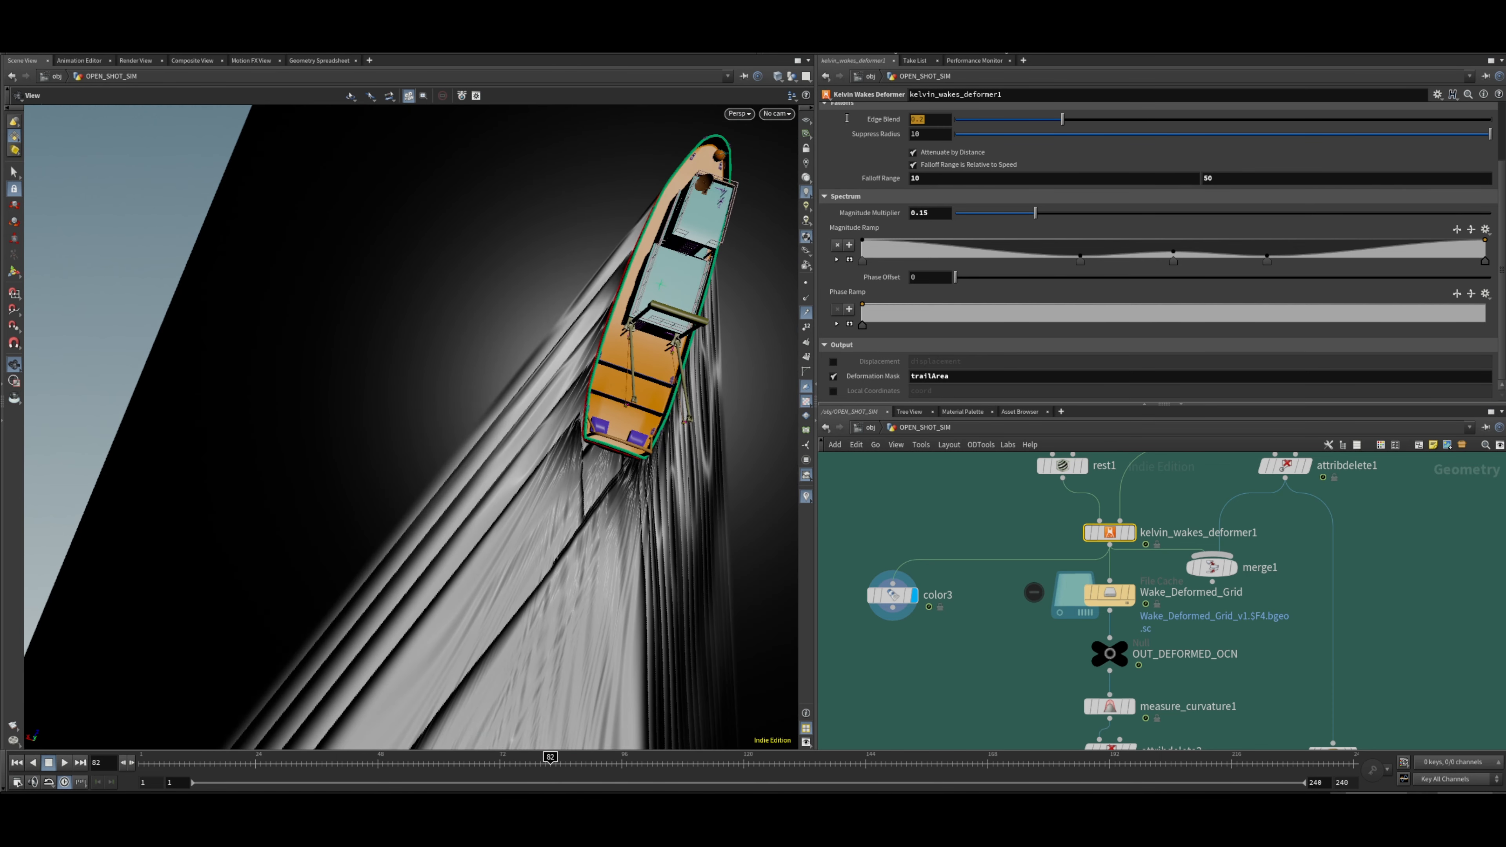
drag(847, 118, 831, 118)
text(1)
key(Return)
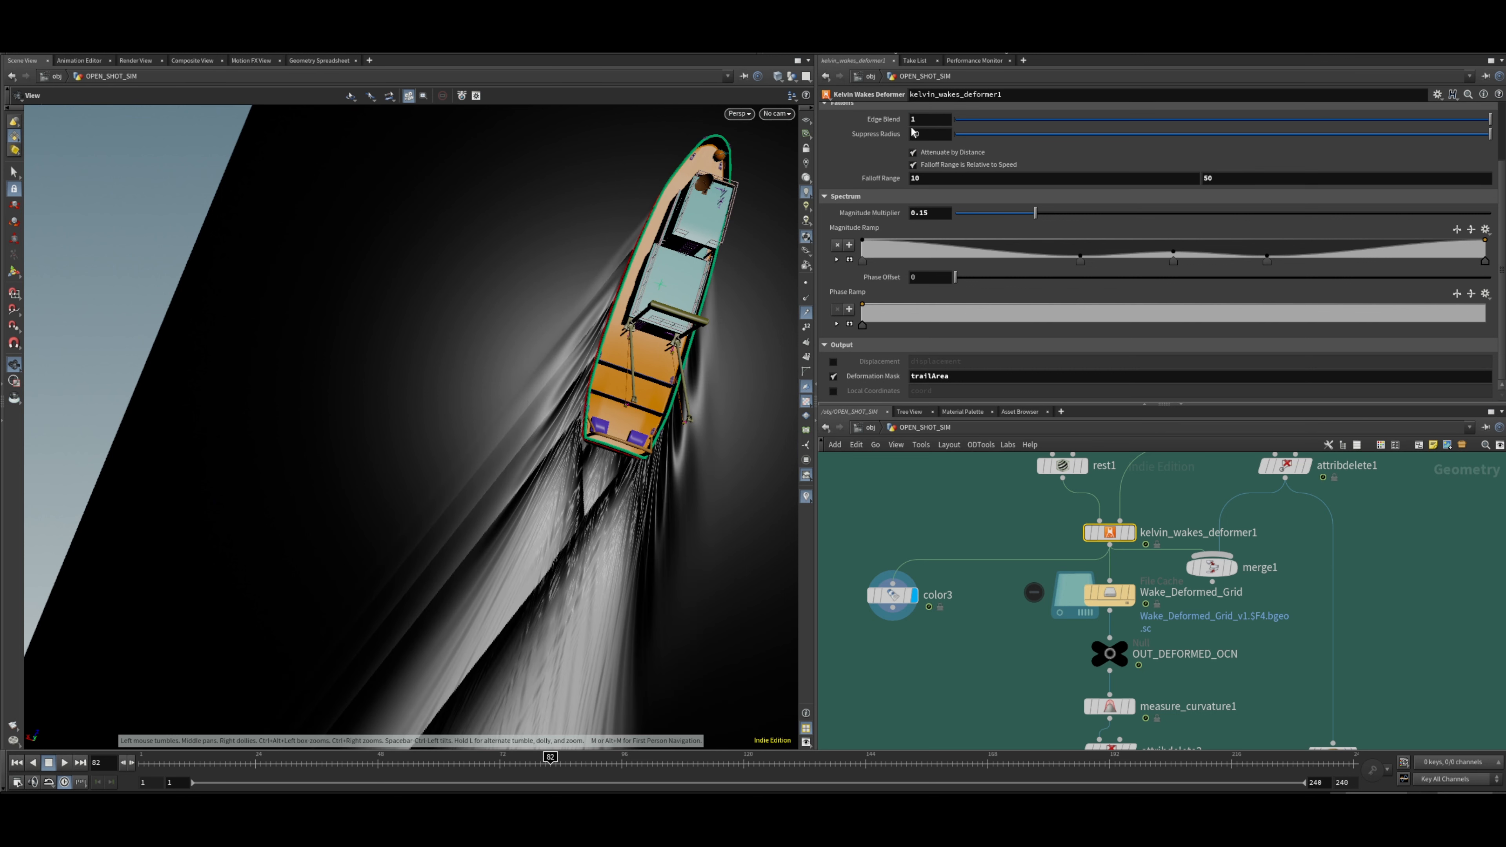
Try an Edge Blend of 0 on kelvin_wakes_deformer1, then revert the parameter to its default.
drag(935, 121, 782, 120)
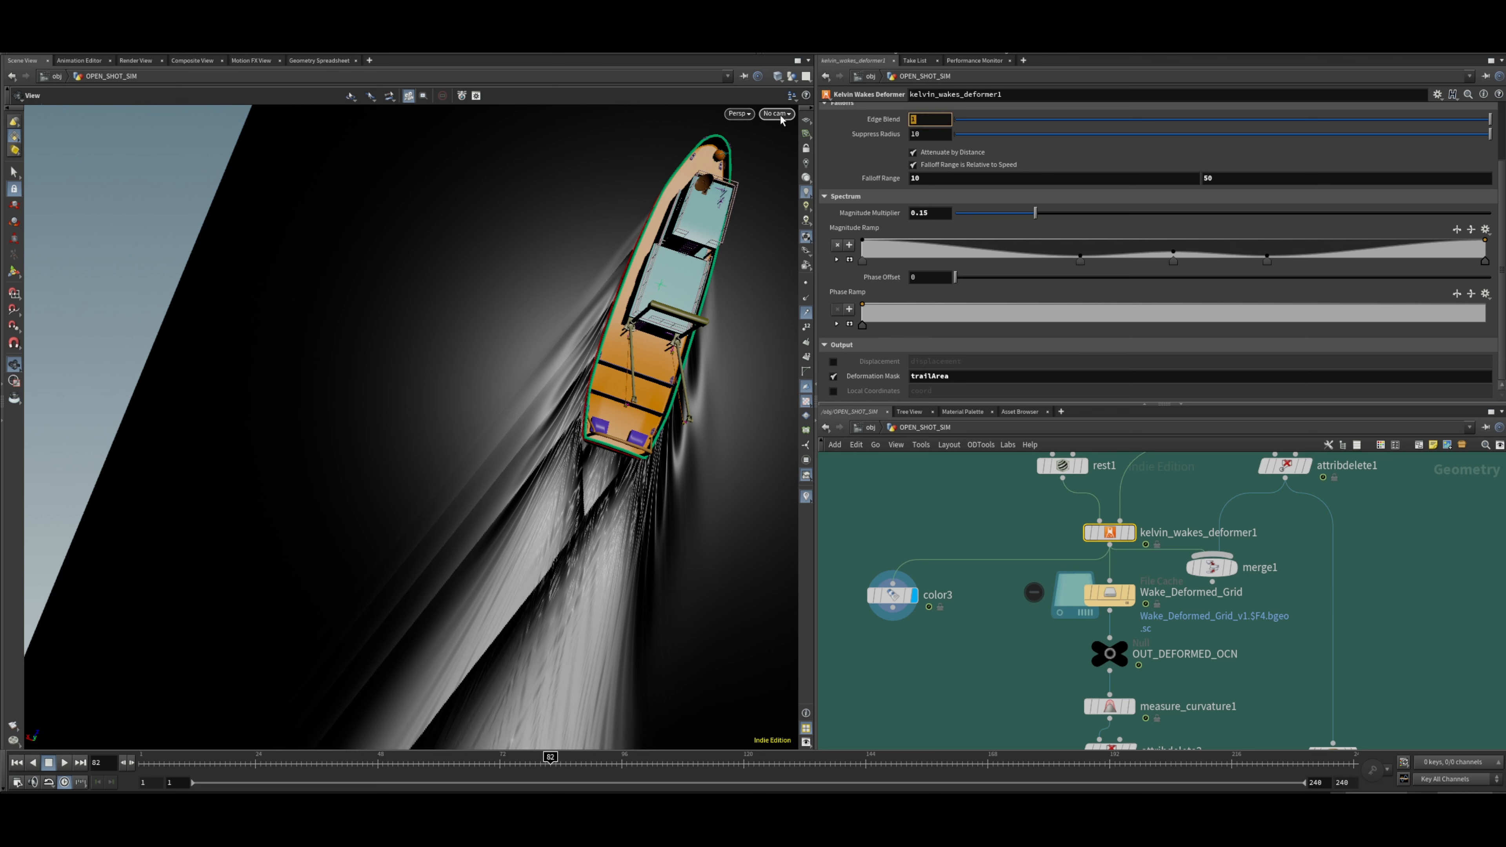
key(Return)
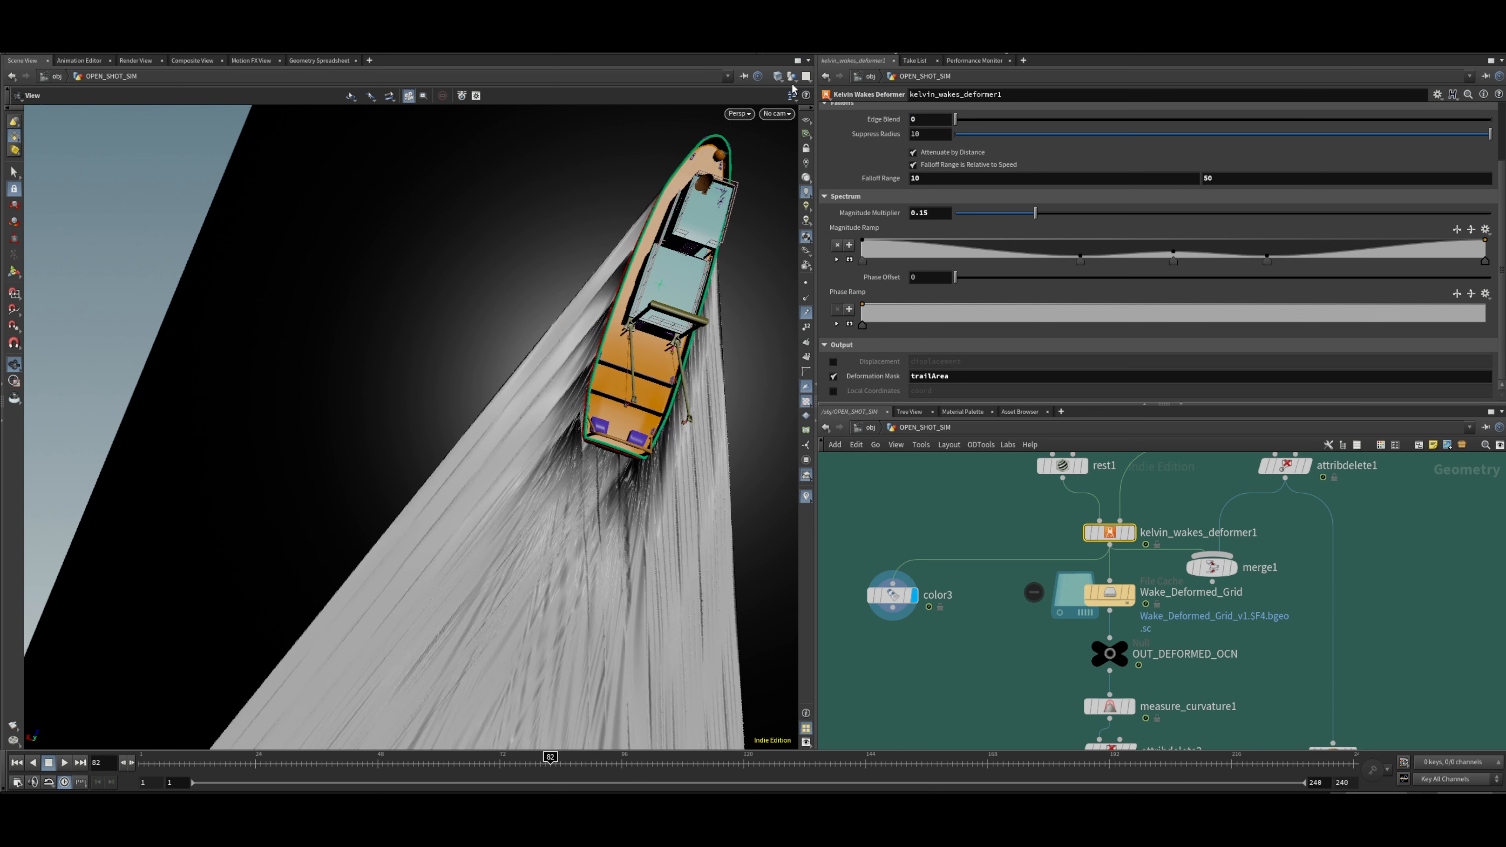
ctrl+middle_click(882, 120)
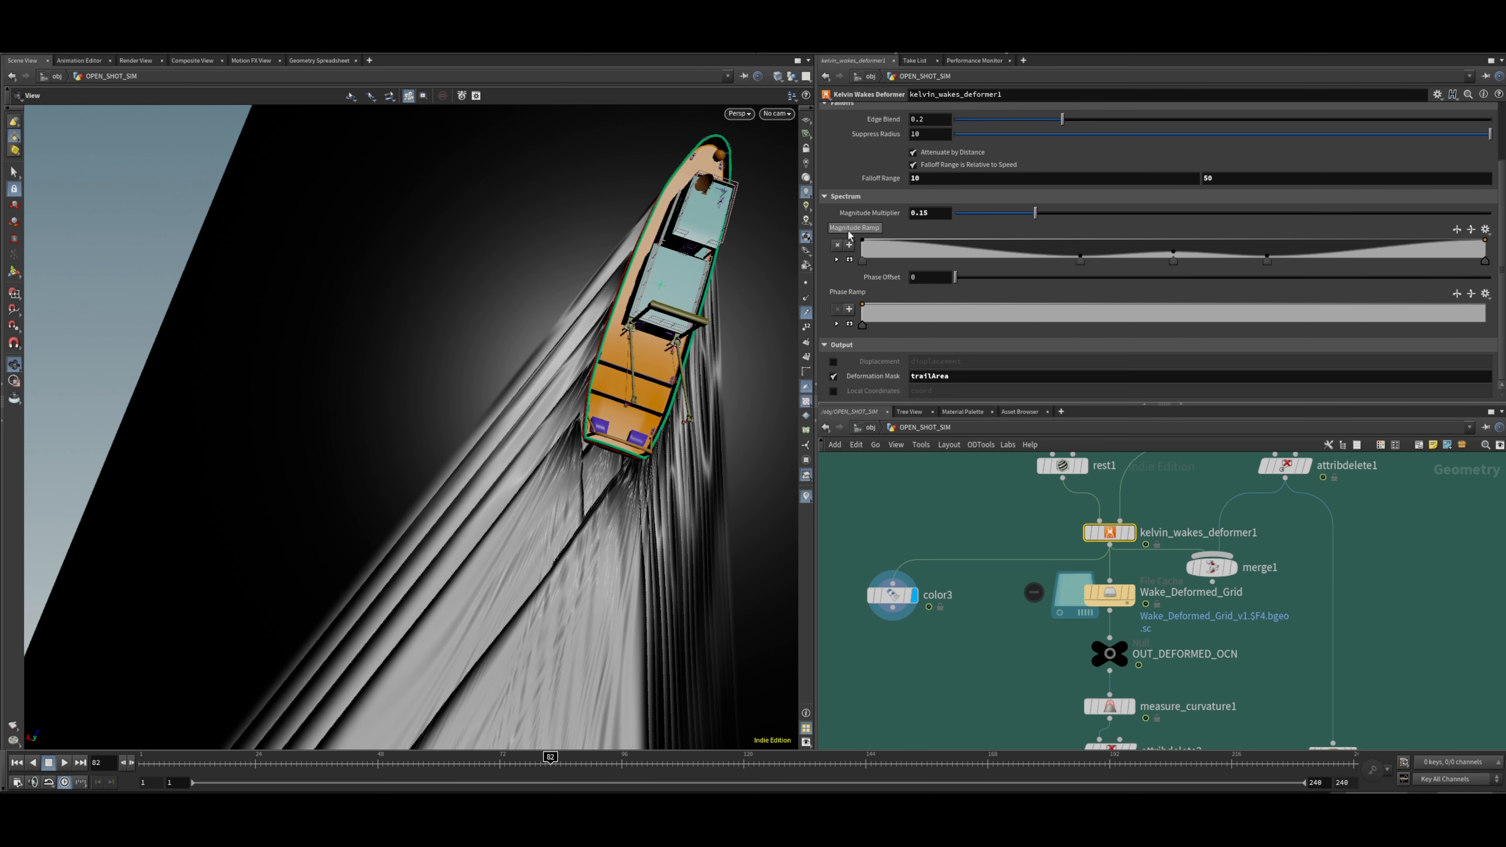
Display Wake_Deformed_Grid again and examine the wake's surface from low angles behind the boat.
click(1126, 594)
drag(652, 465, 501, 438)
drag(1030, 487, 1134, 557)
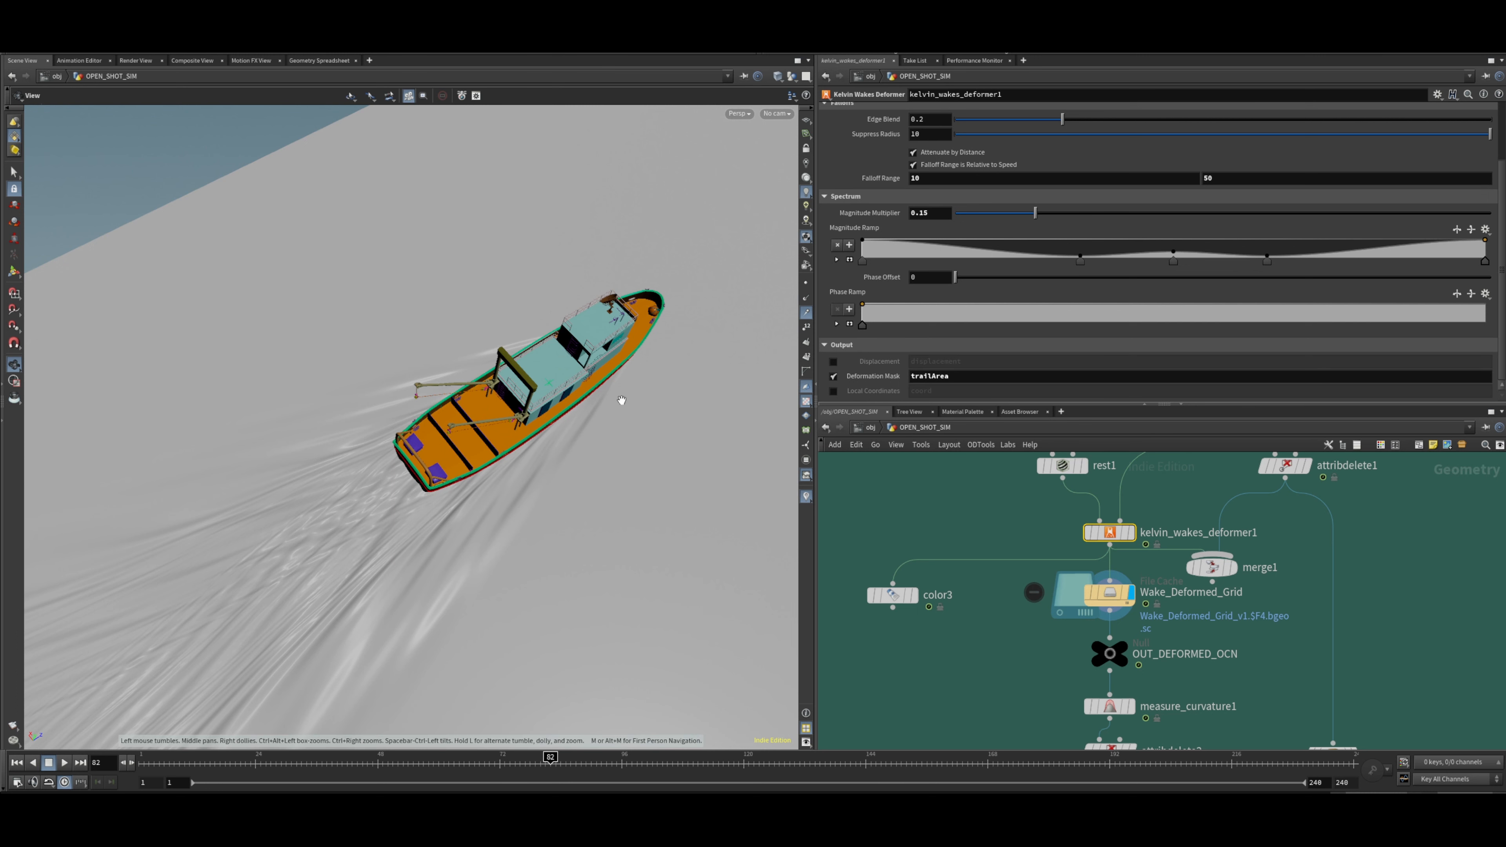
middle_drag(622, 397, 619, 276)
drag(619, 276, 556, 262)
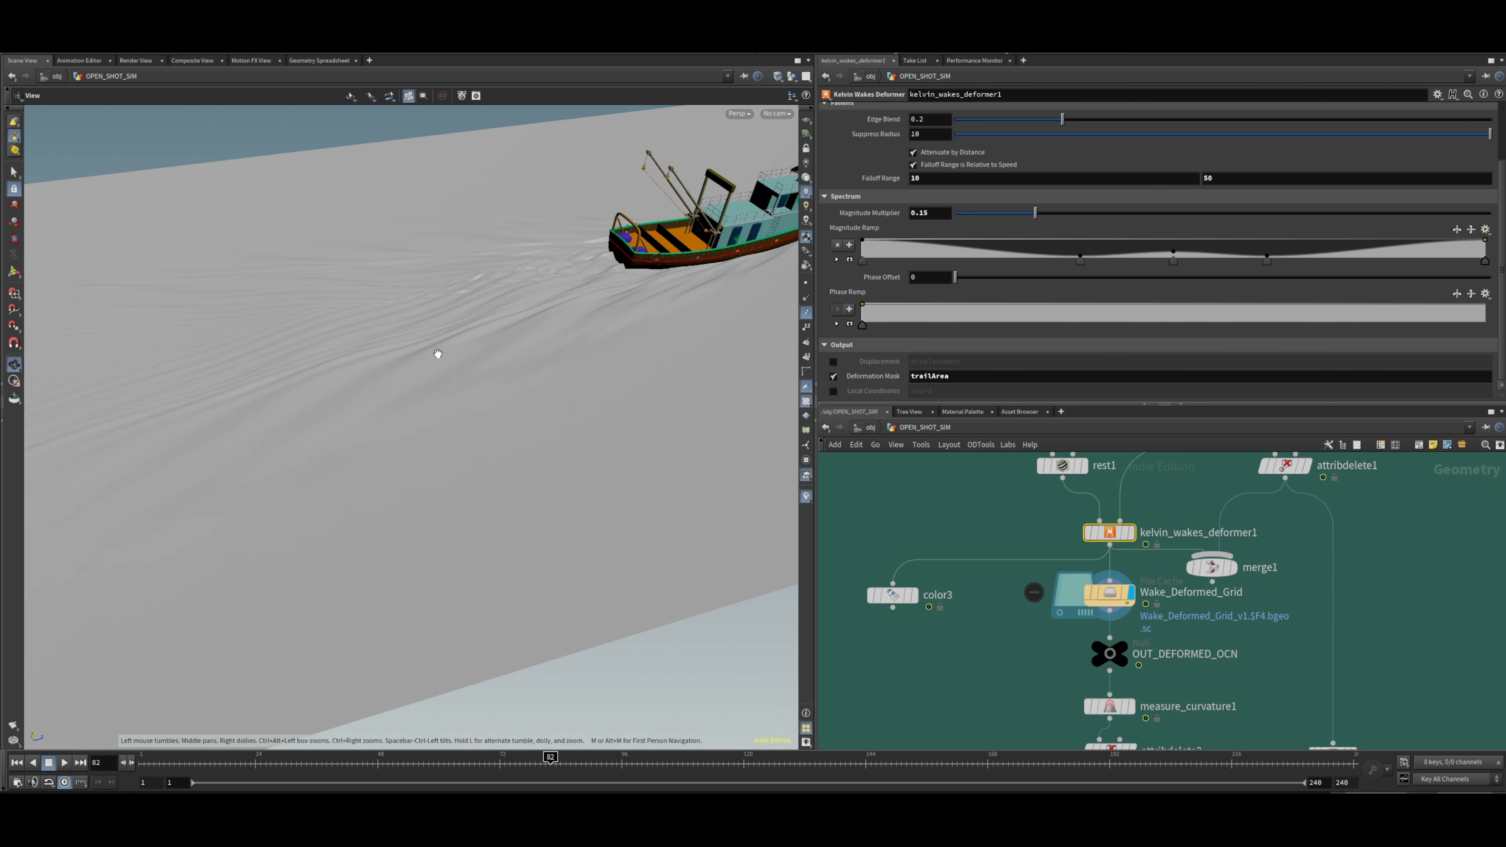
drag(438, 354, 608, 300)
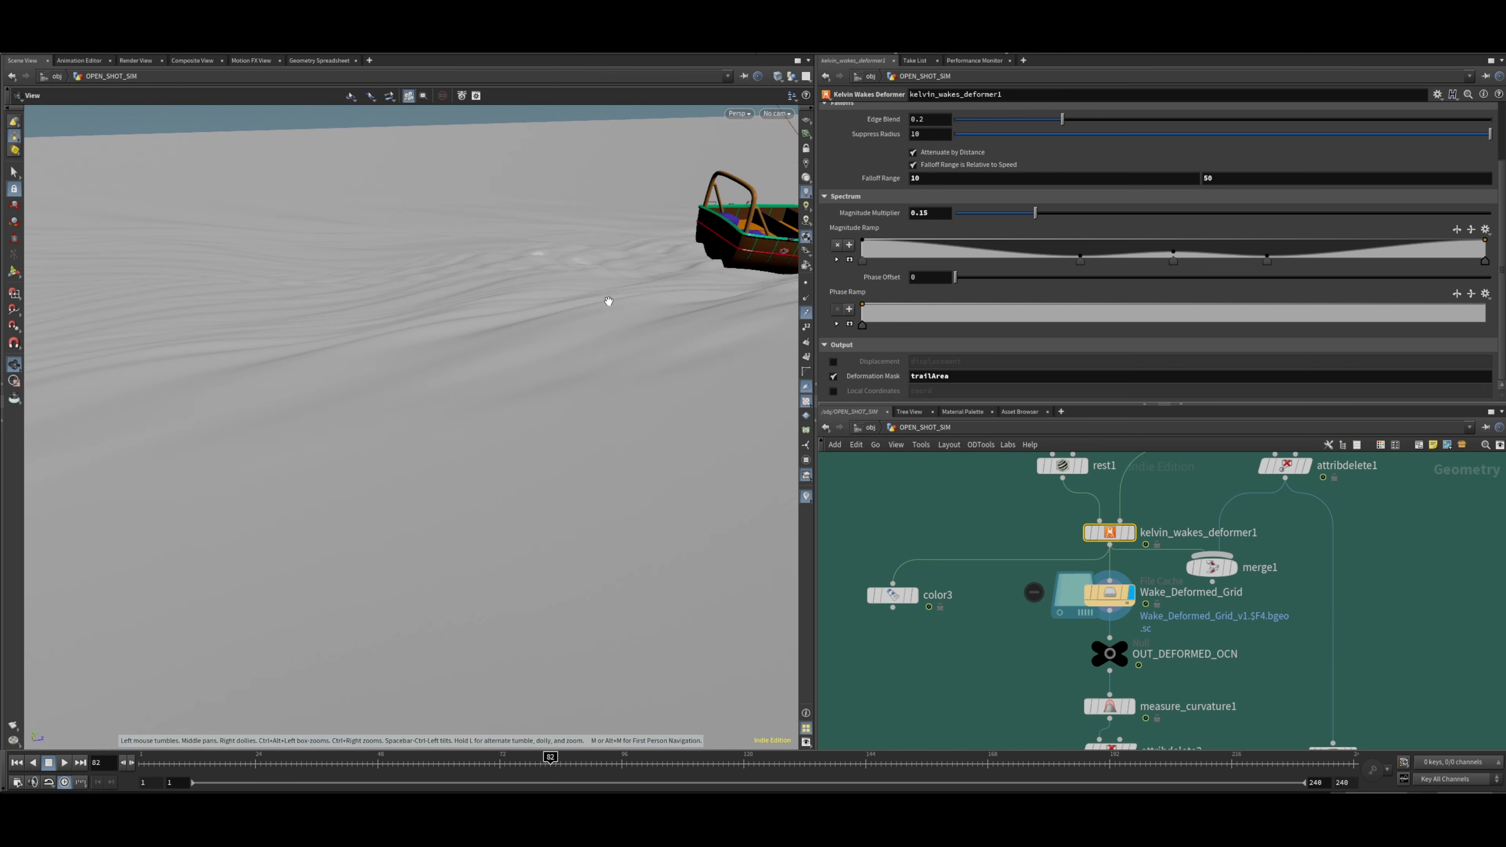
drag(440, 312, 355, 234)
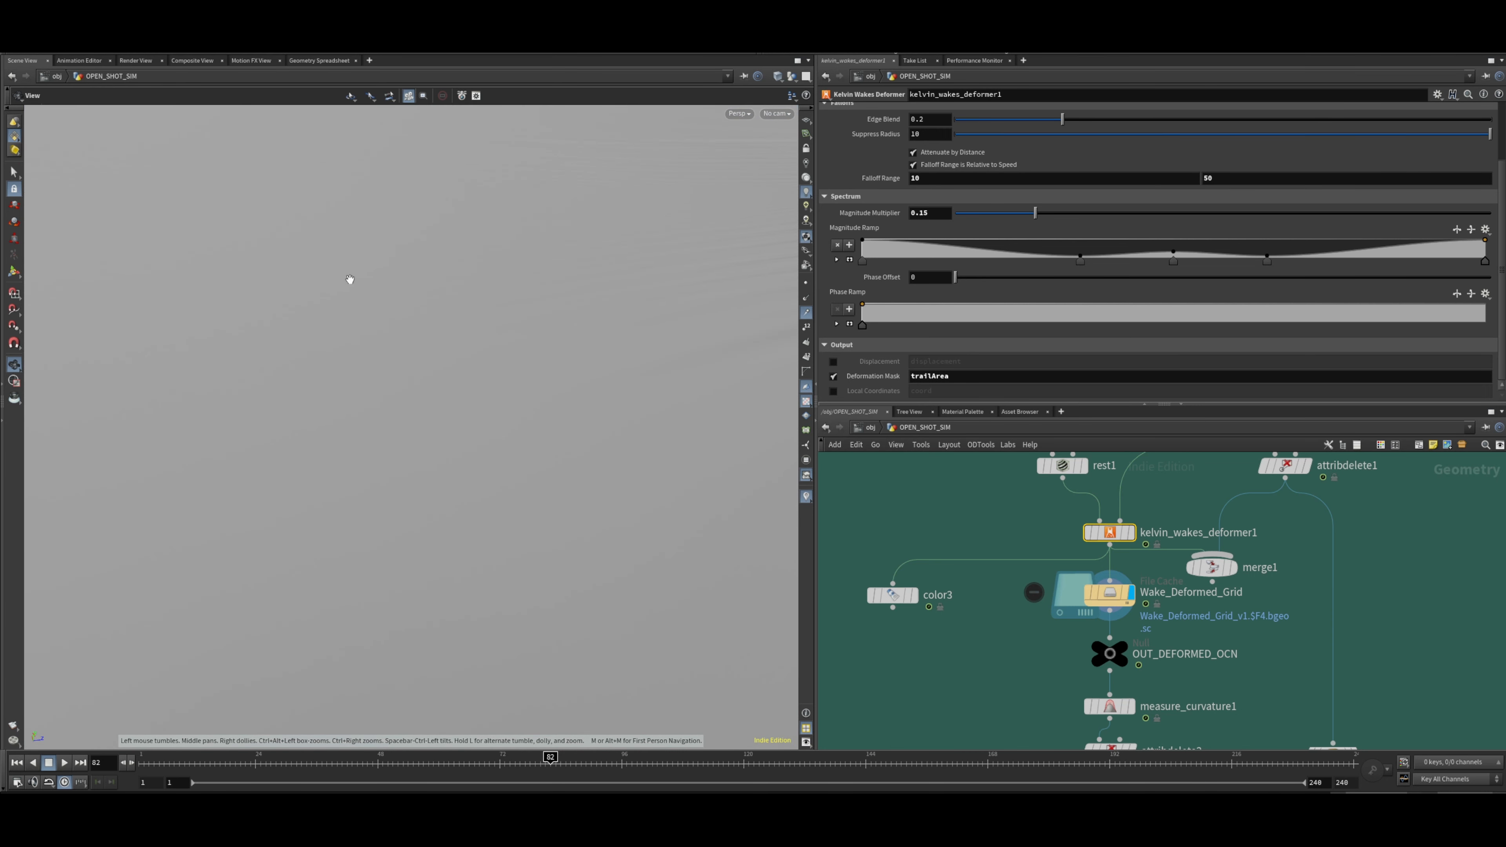
View the whole wake from the side and check both Falloff Range values of kelvin_wakes_deformer1.
right_drag(421, 287, 490, 241)
middle_drag(471, 250, 266, 340)
drag(444, 326, 484, 370)
middle_drag(484, 370, 266, 383)
drag(517, 360, 529, 350)
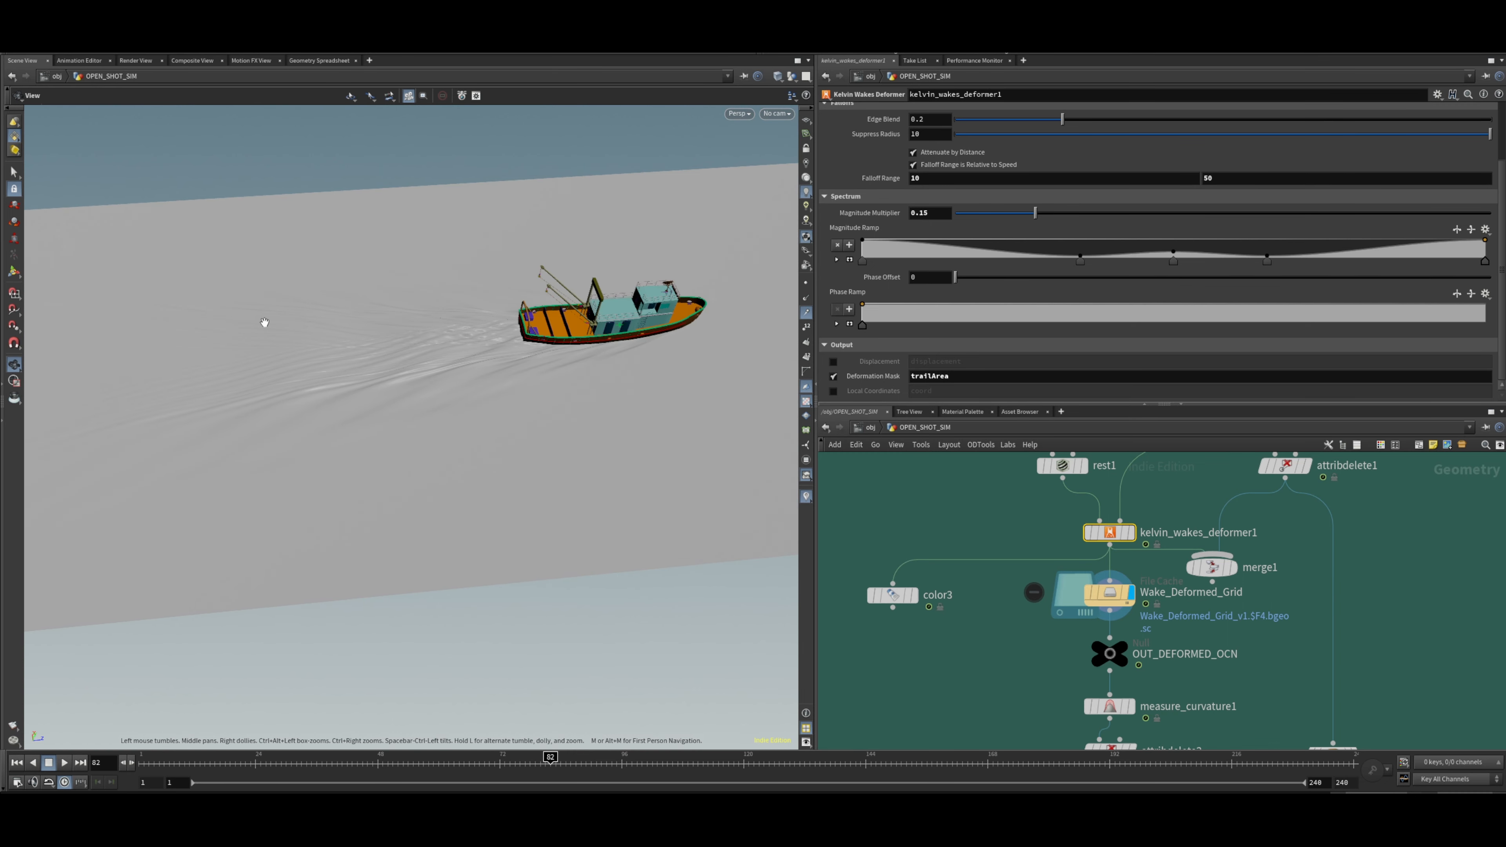
click(940, 180)
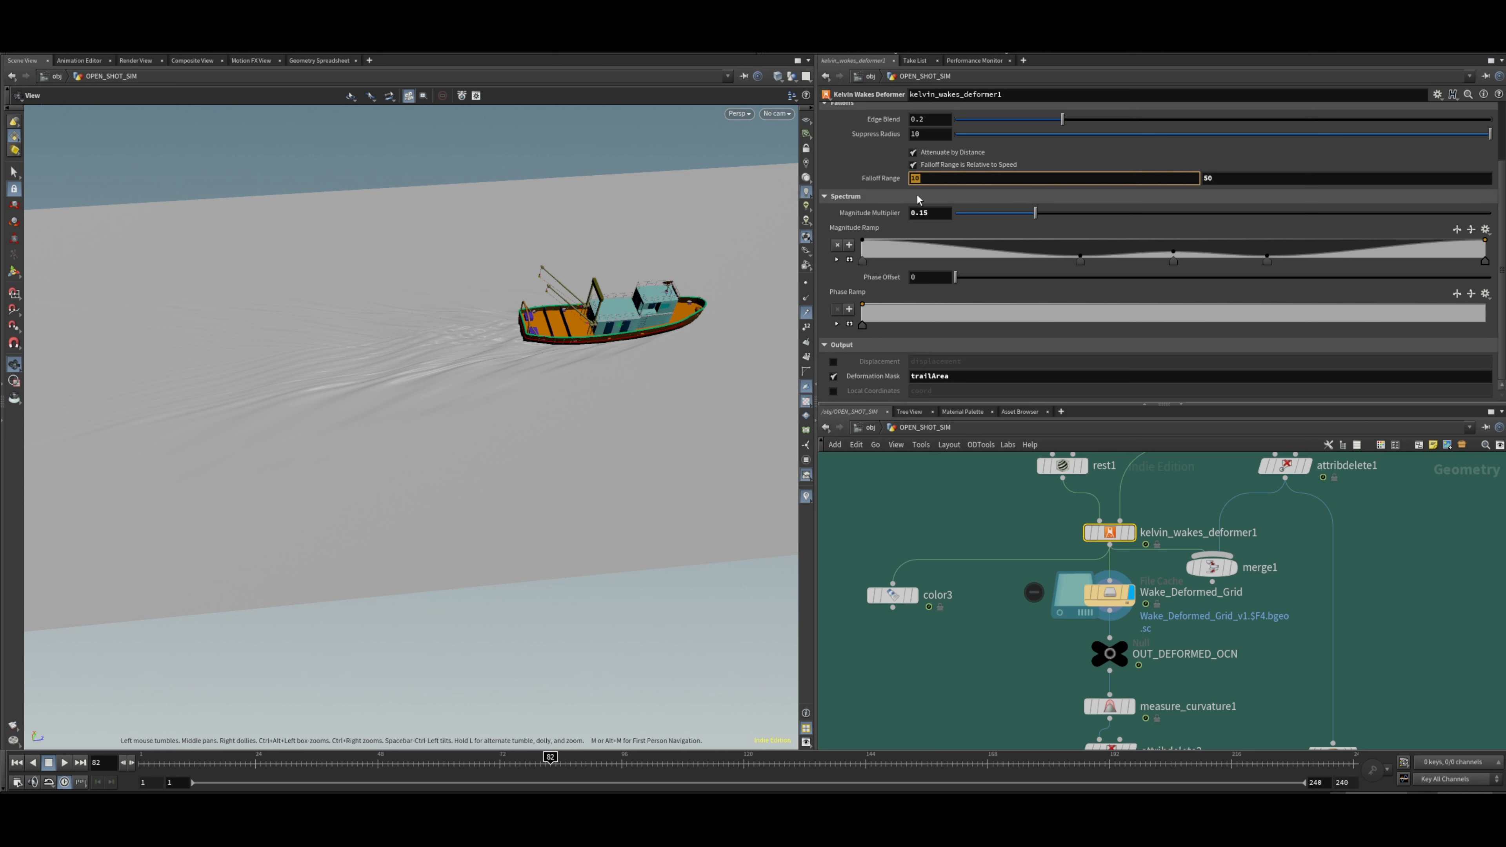
click(1215, 182)
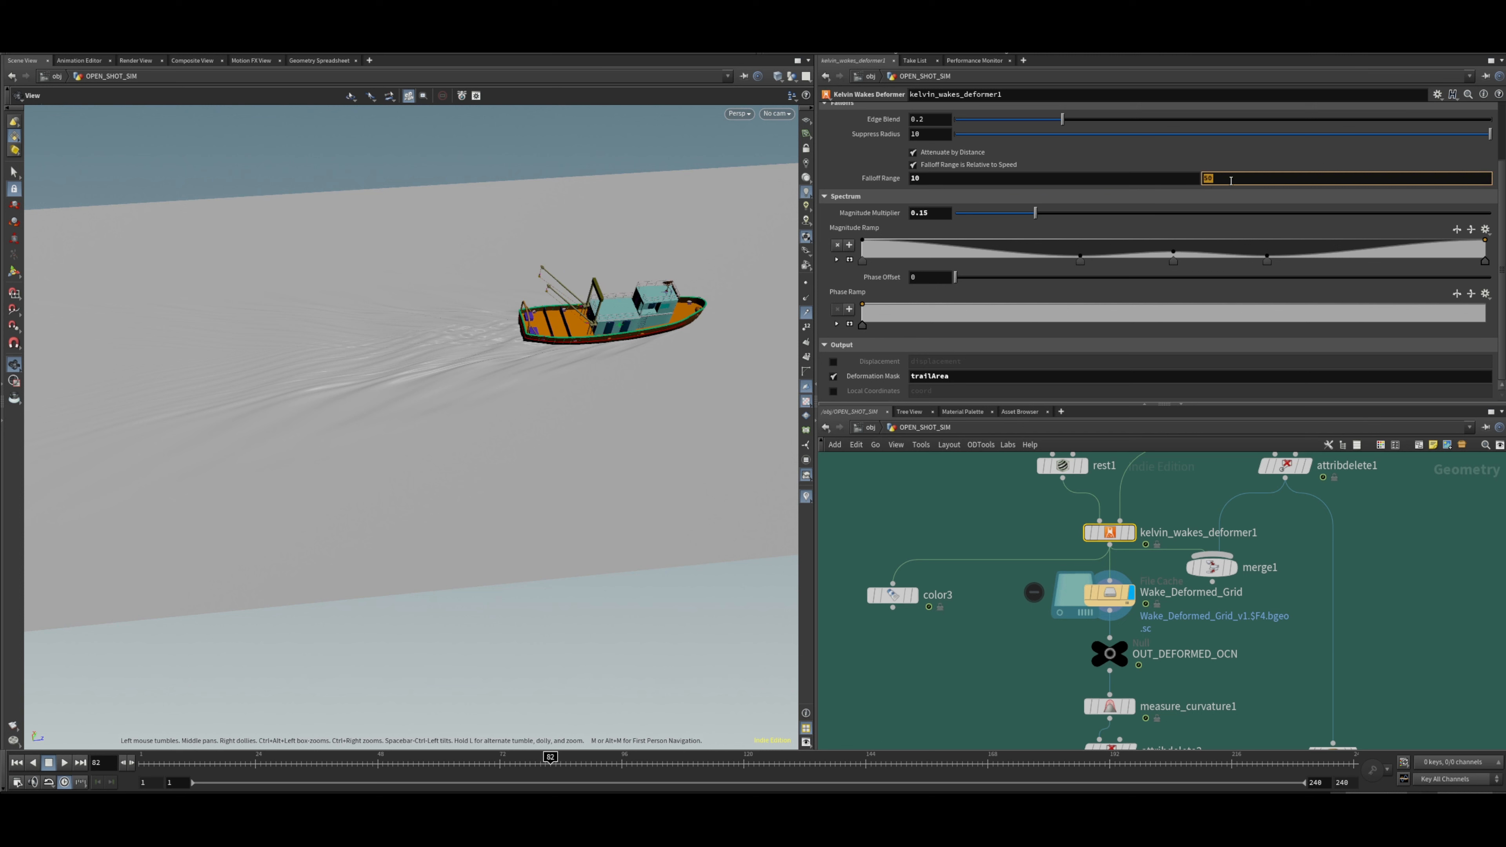
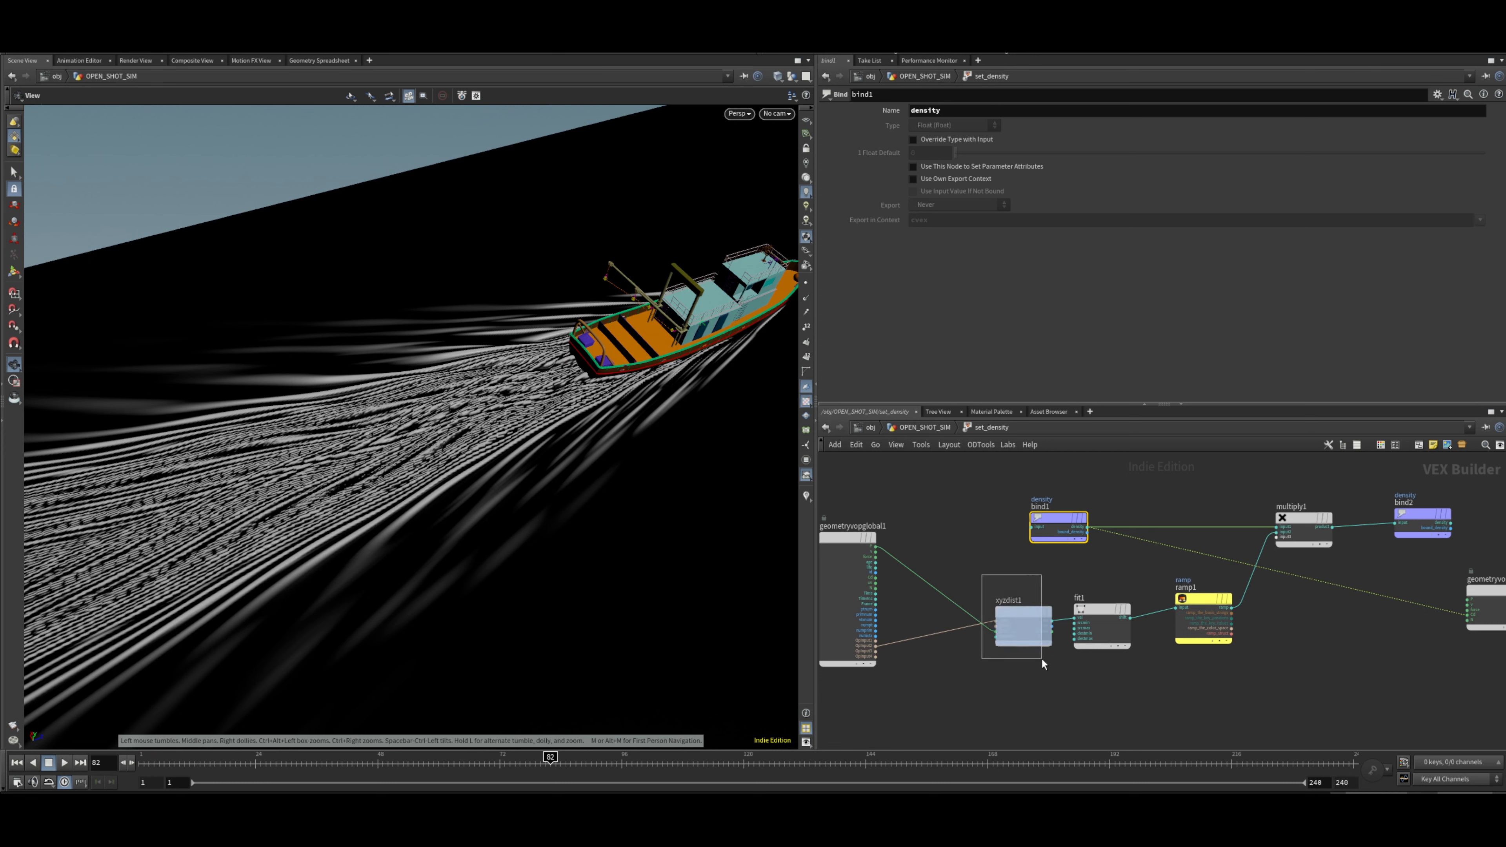
Review the settings of xyzdist1, fit1 and ramp1 inside the set_density network.
click(1015, 611)
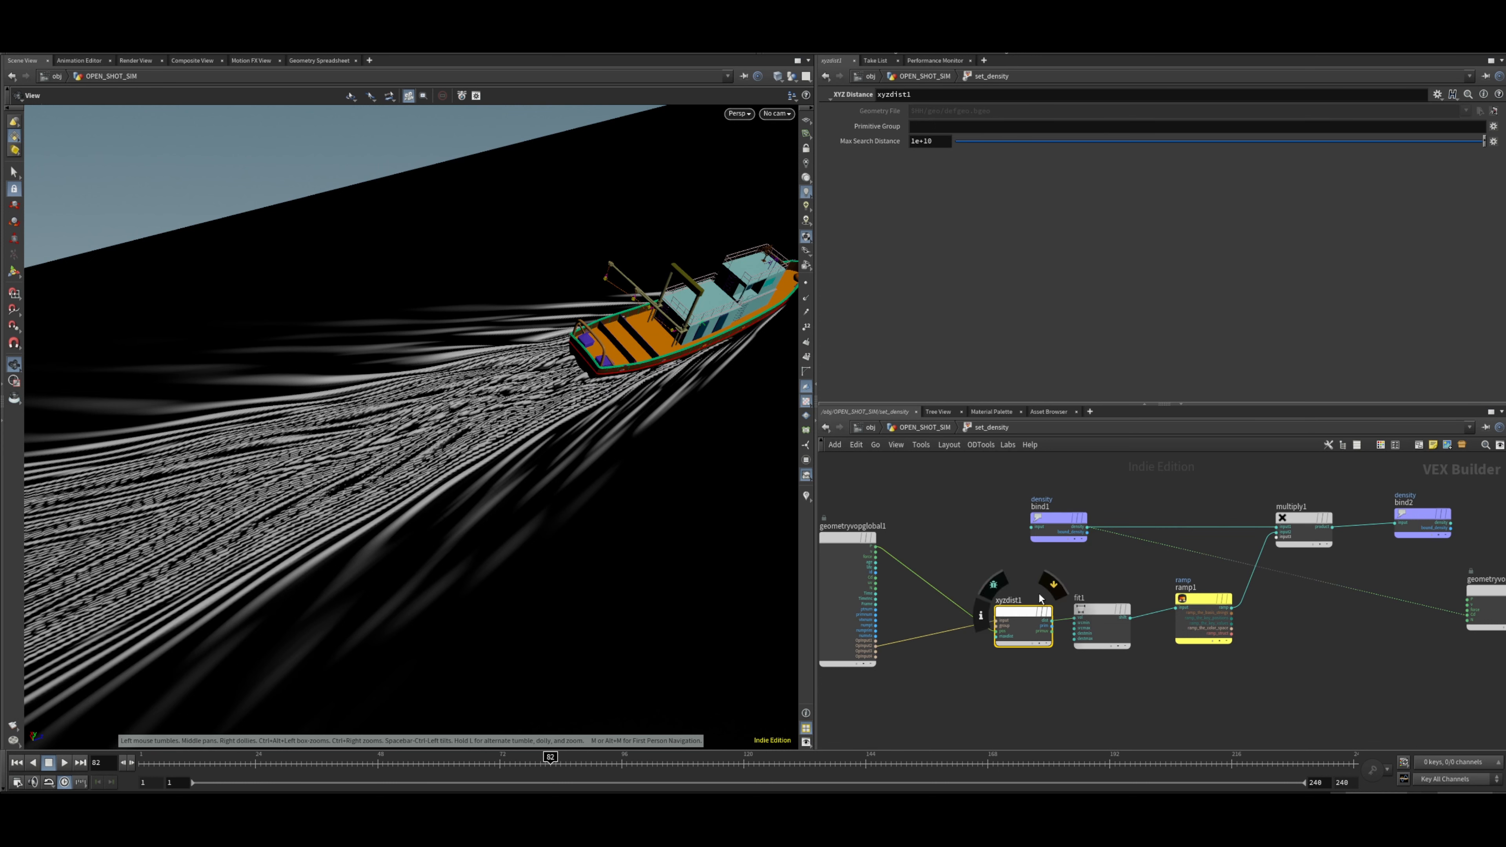
drag(1022, 575, 1024, 616)
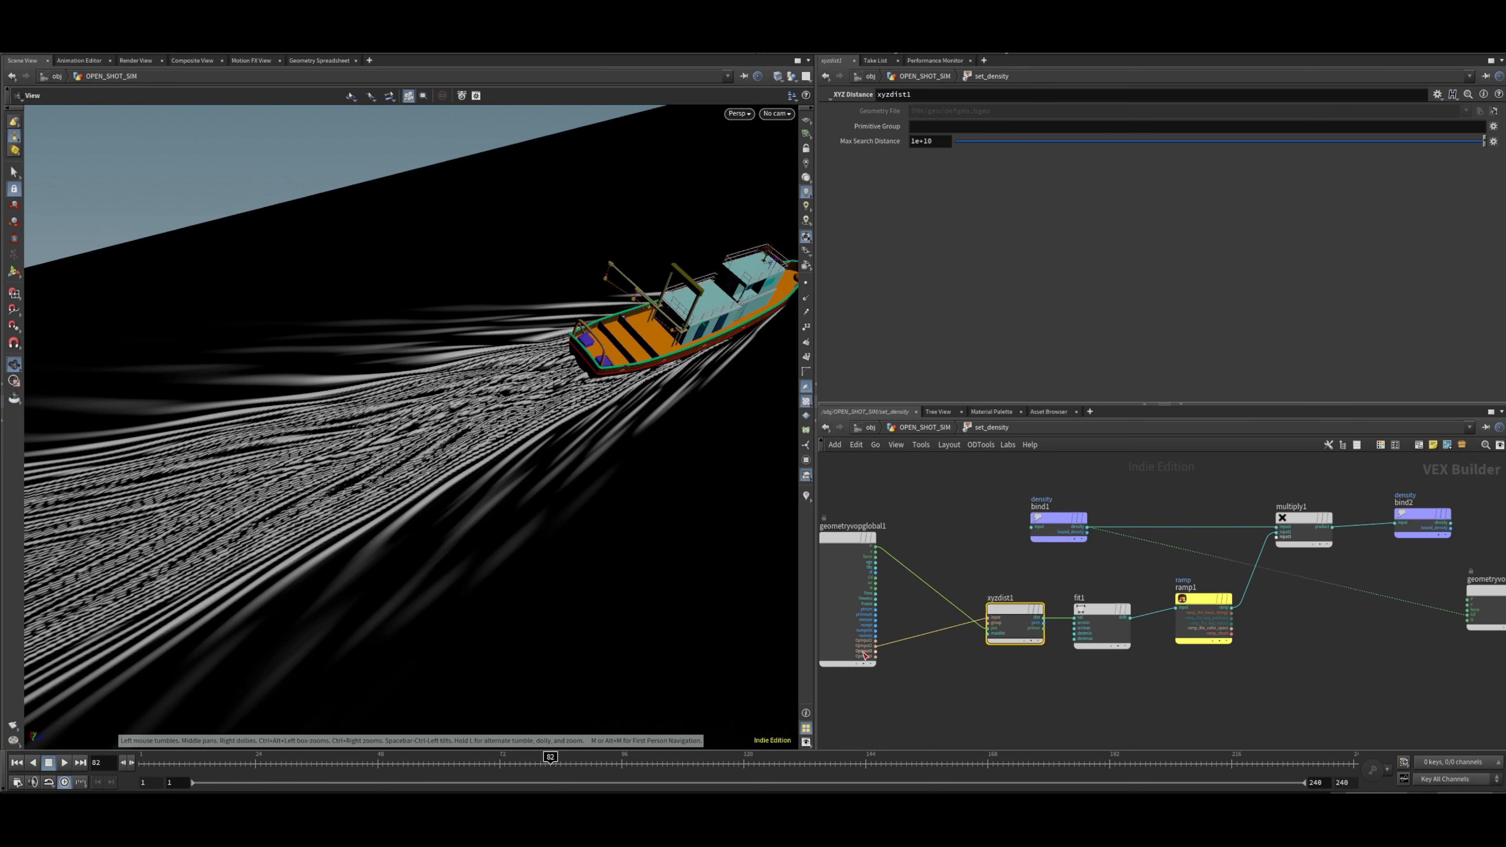
click(1102, 623)
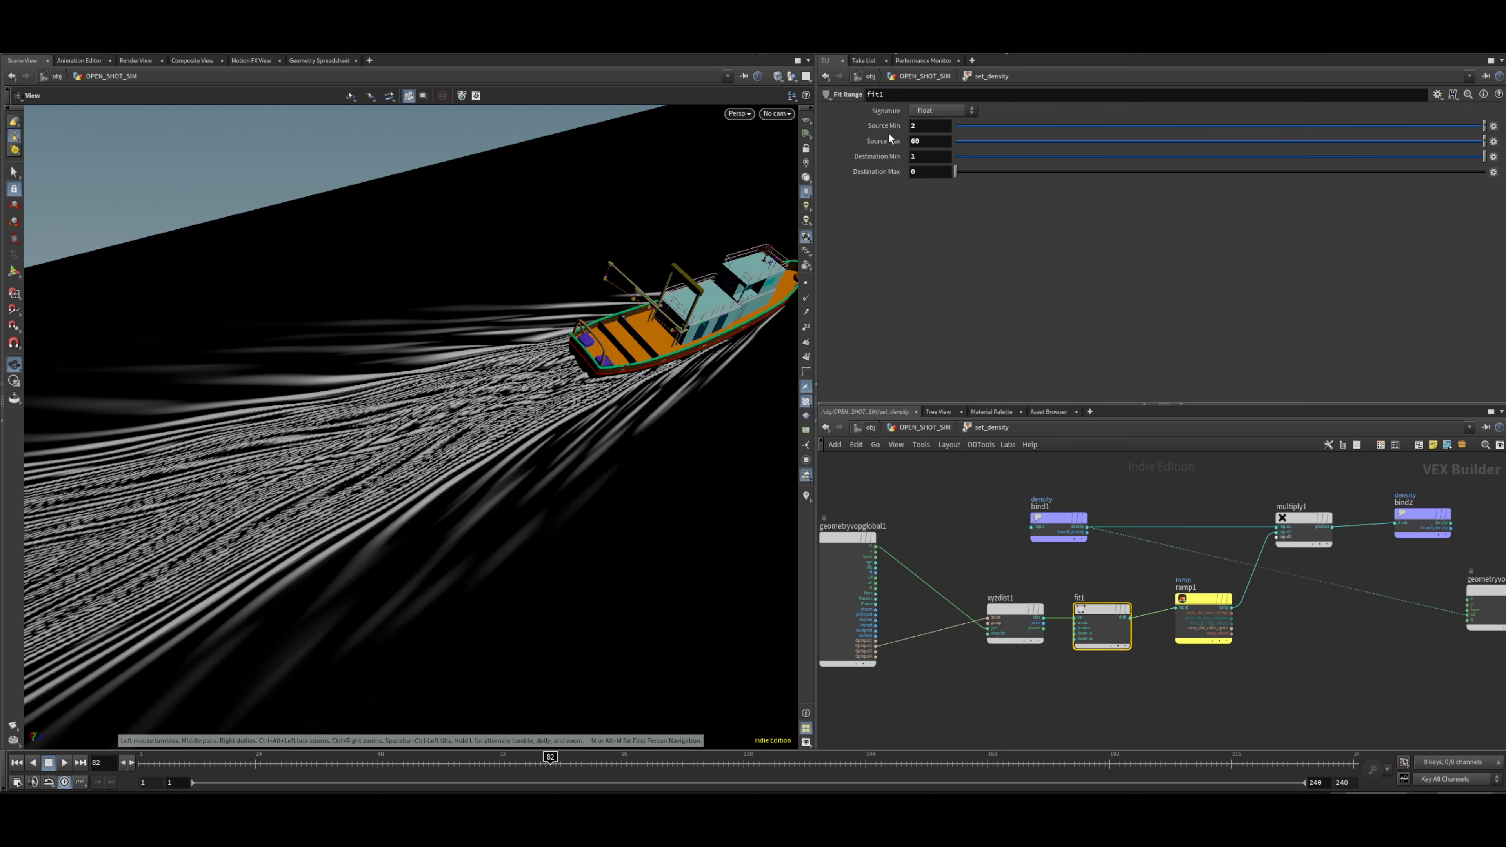
middle_drag(436, 420, 606, 347)
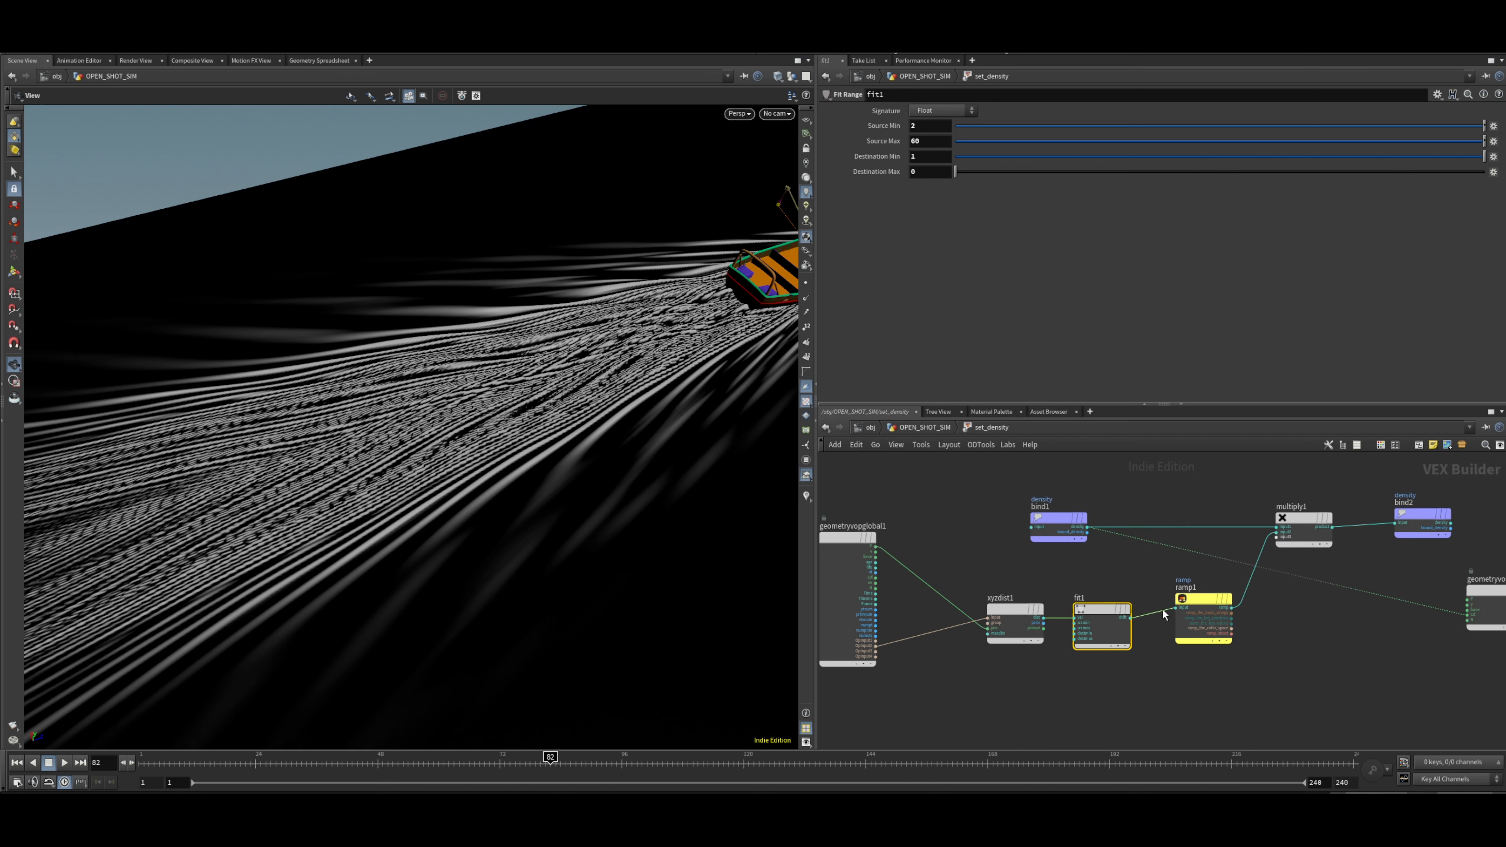
drag(1143, 568, 1242, 607)
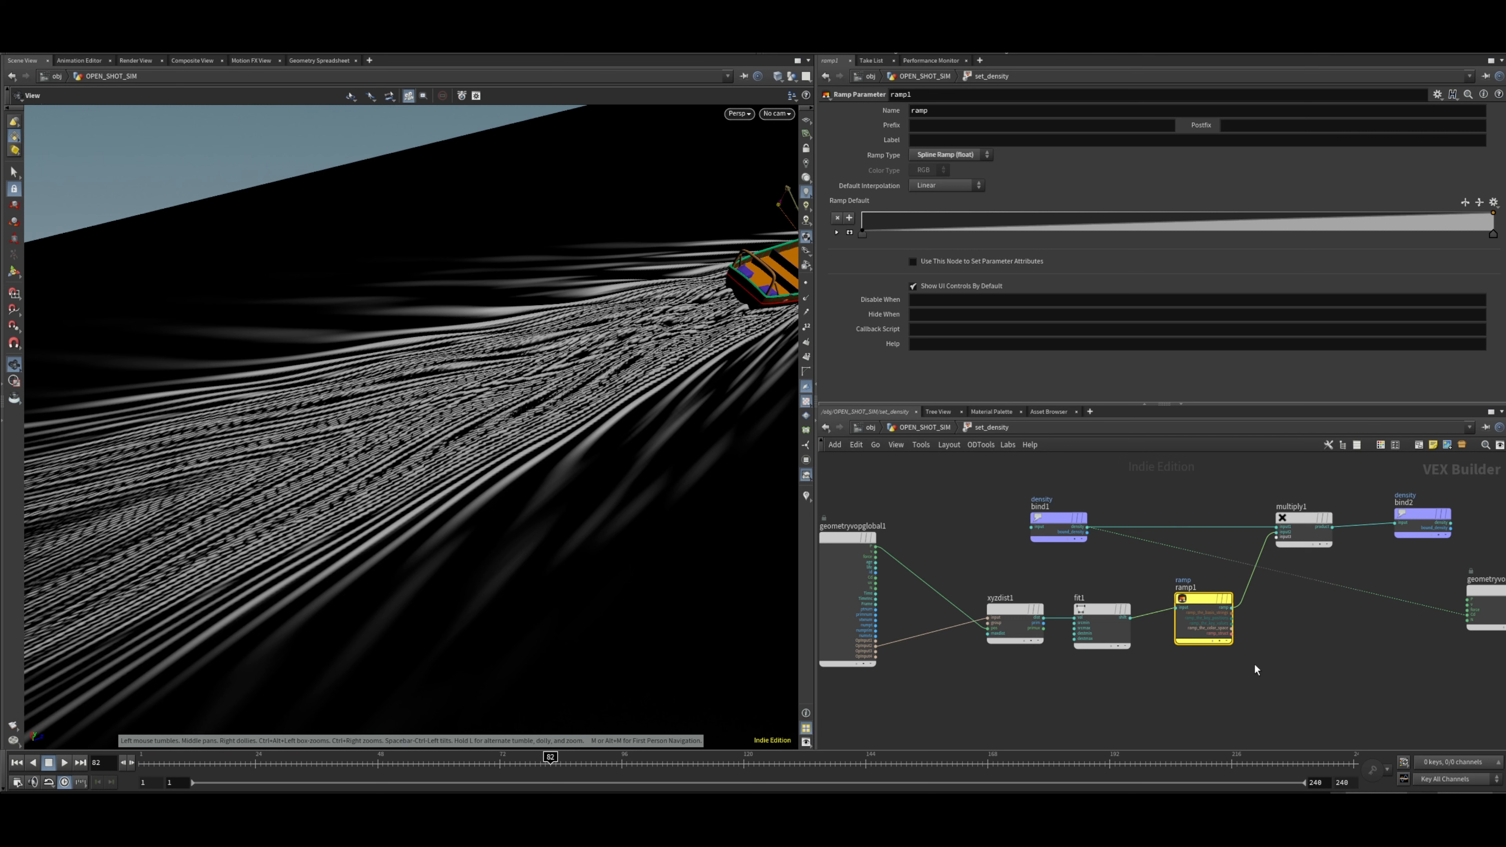
Connect fit1's output to the geometry output node in place of bind1 and view the distance falloff around the boat from above.
drag(1130, 618, 1465, 615)
right_drag(607, 295, 471, 332)
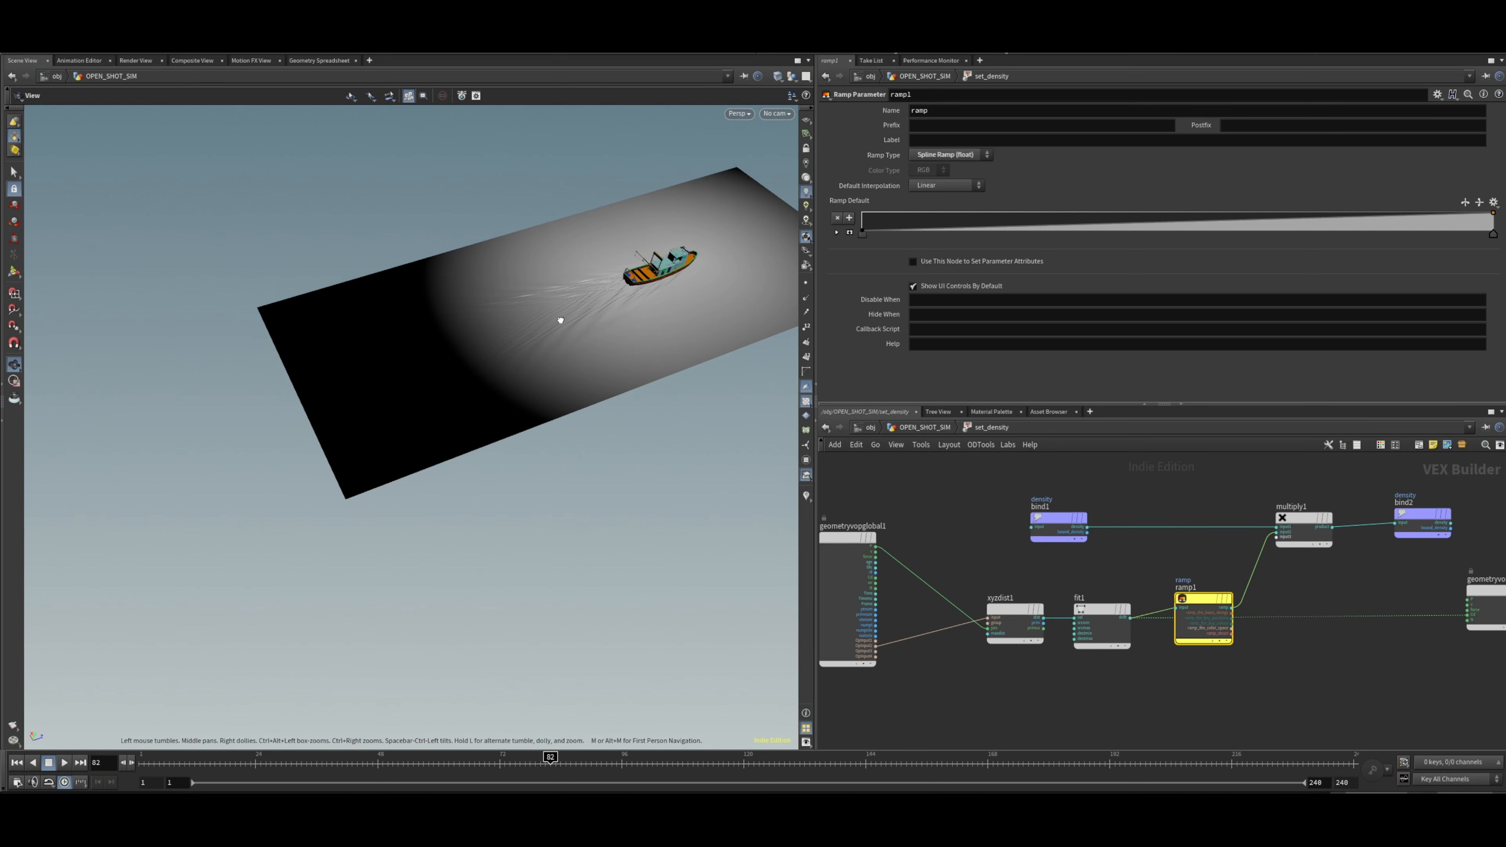
drag(562, 320, 502, 384)
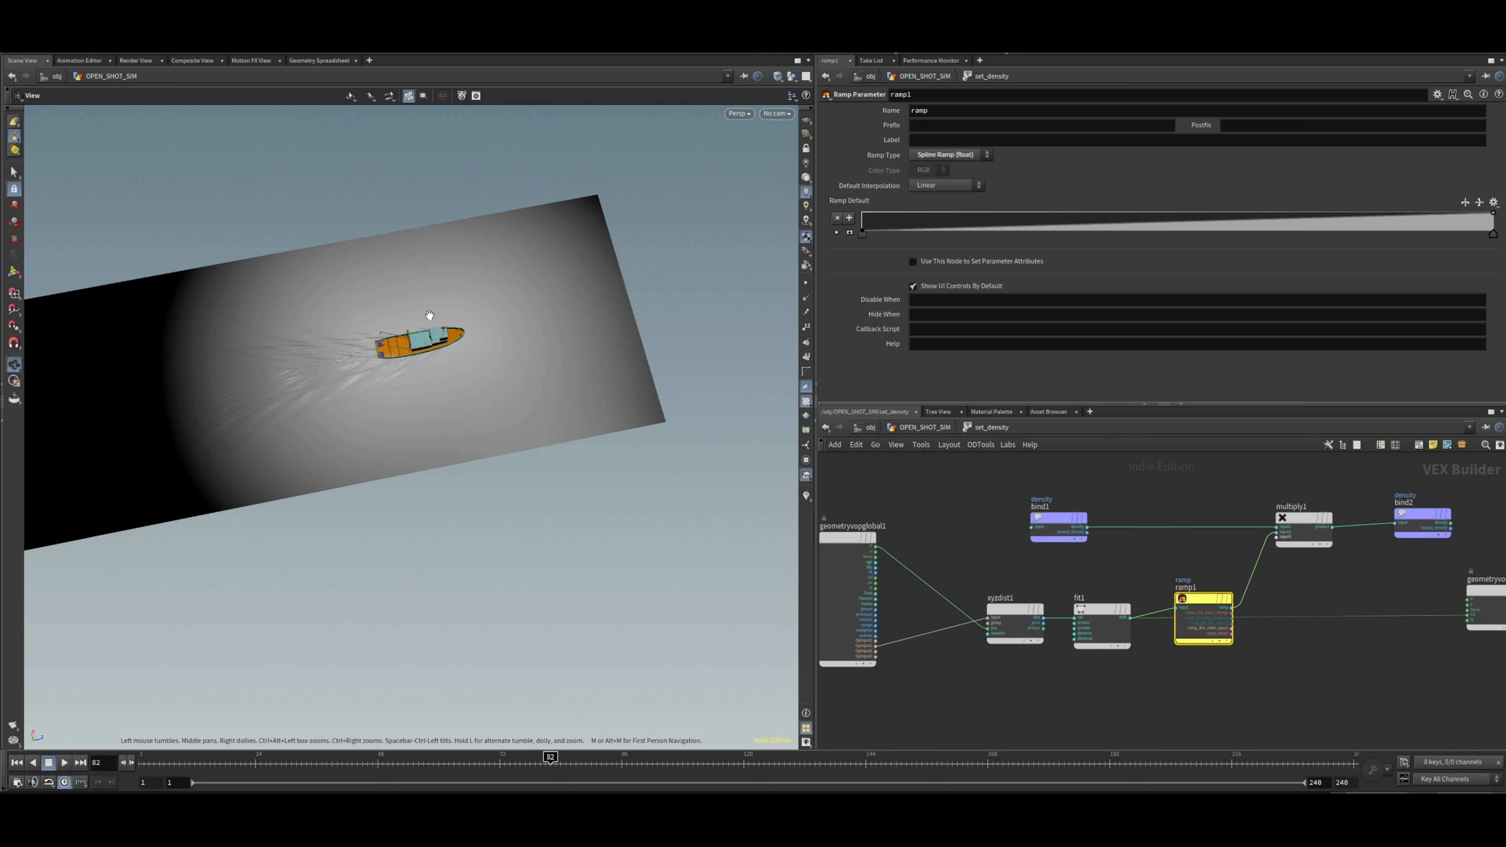
click(1015, 610)
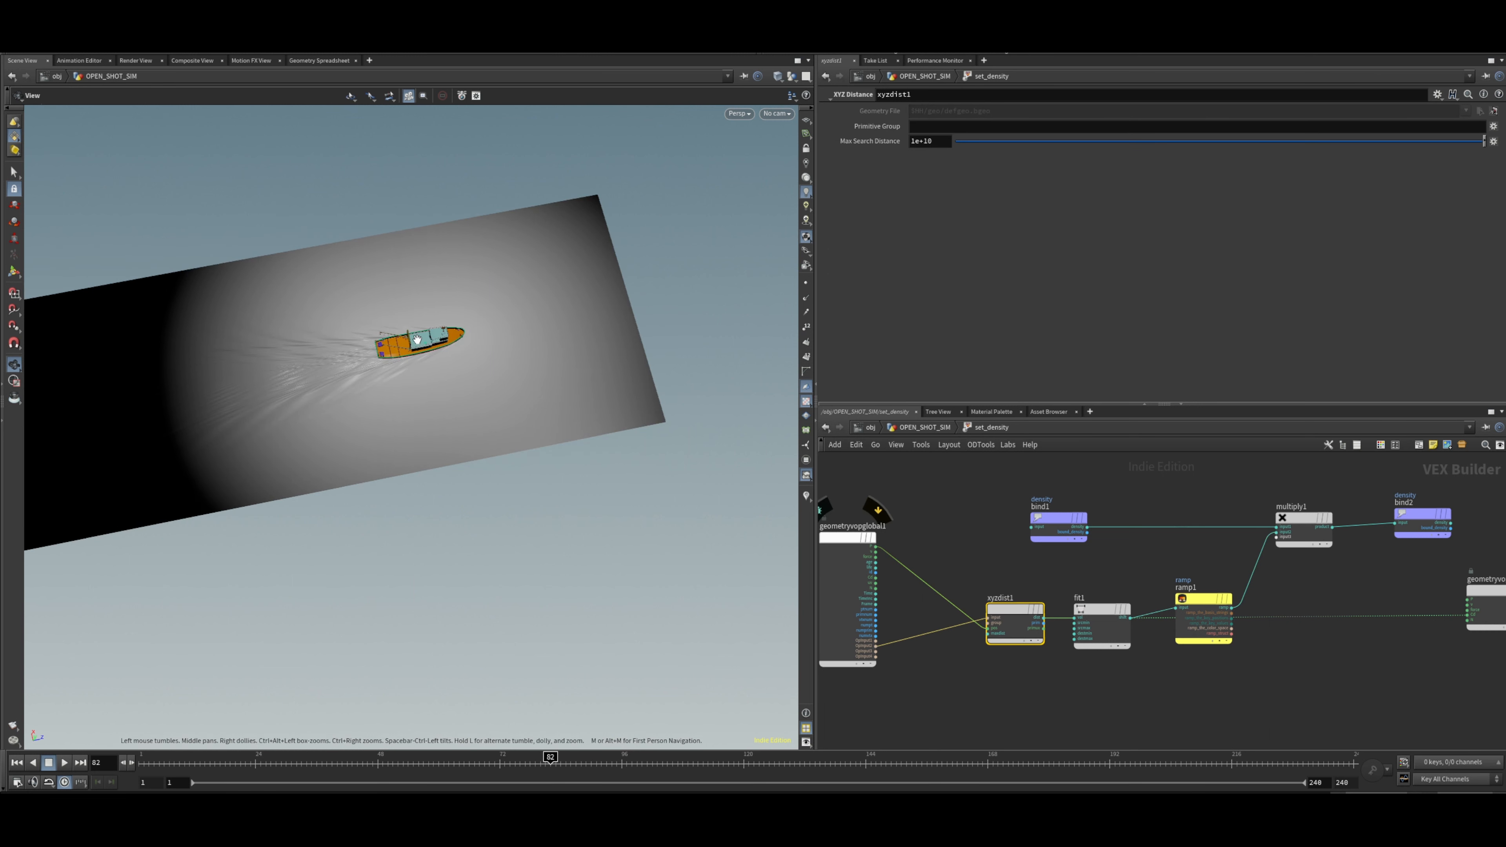
Connect multiply1's output to the geometry output node in place of fit1 and examine the combined density over the wake from above.
drag(417, 343, 396, 360)
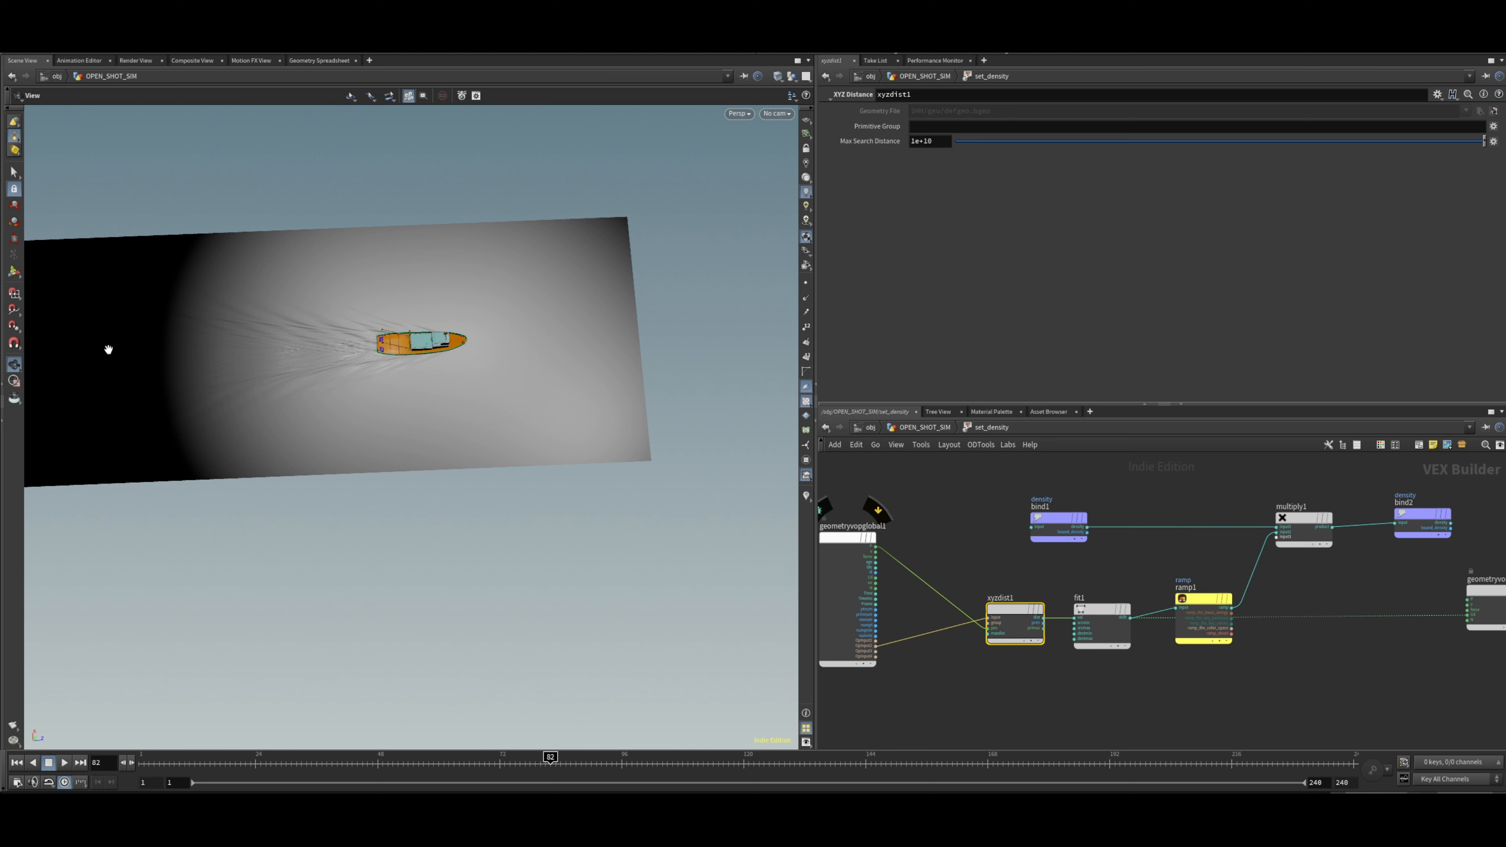
middle_drag(121, 349, 240, 349)
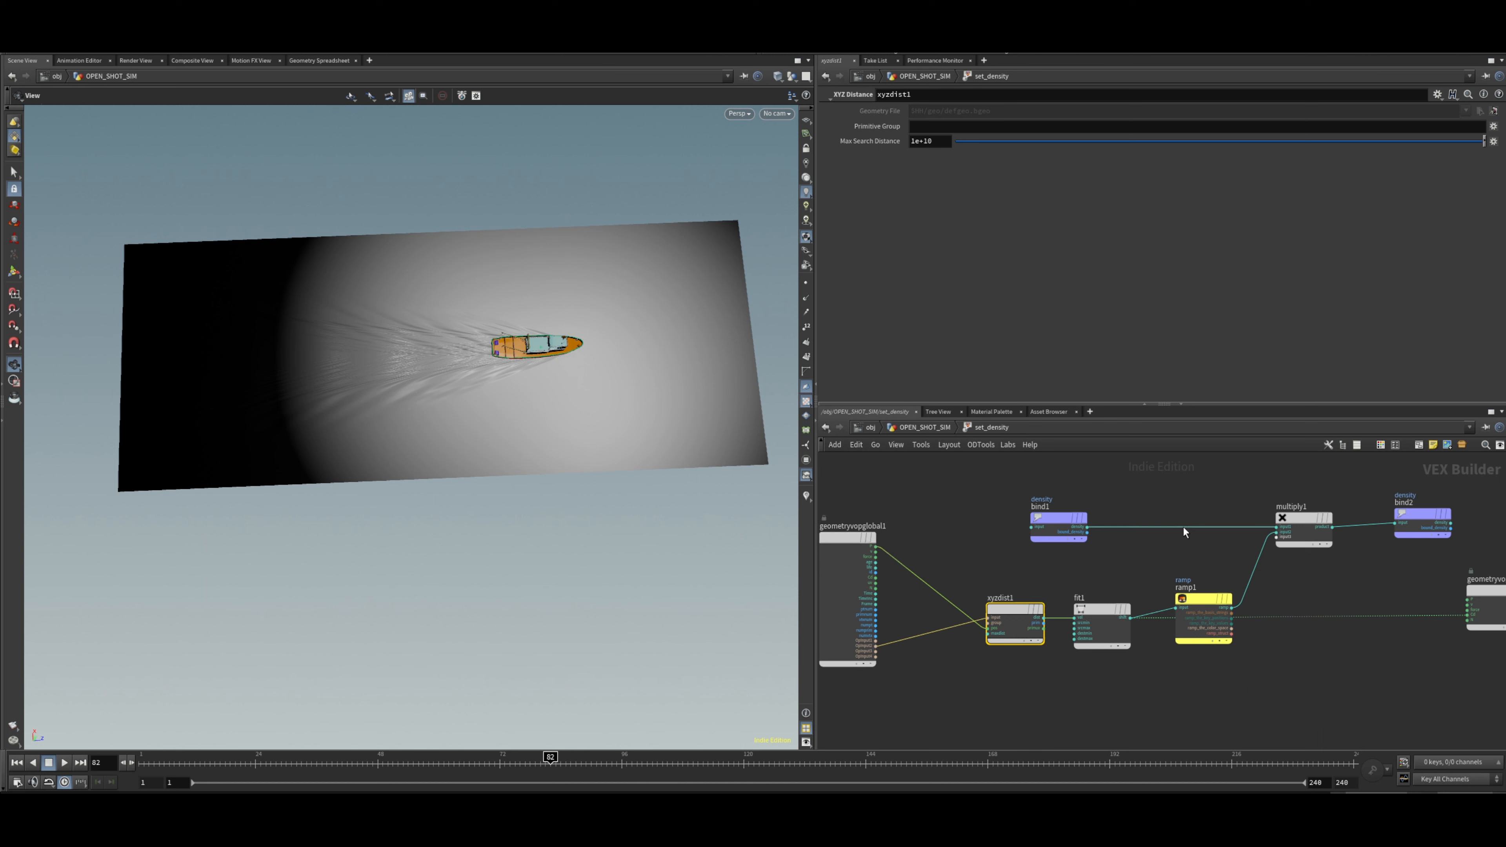
middle_drag(1349, 584, 1228, 591)
mouse_move(1183, 528)
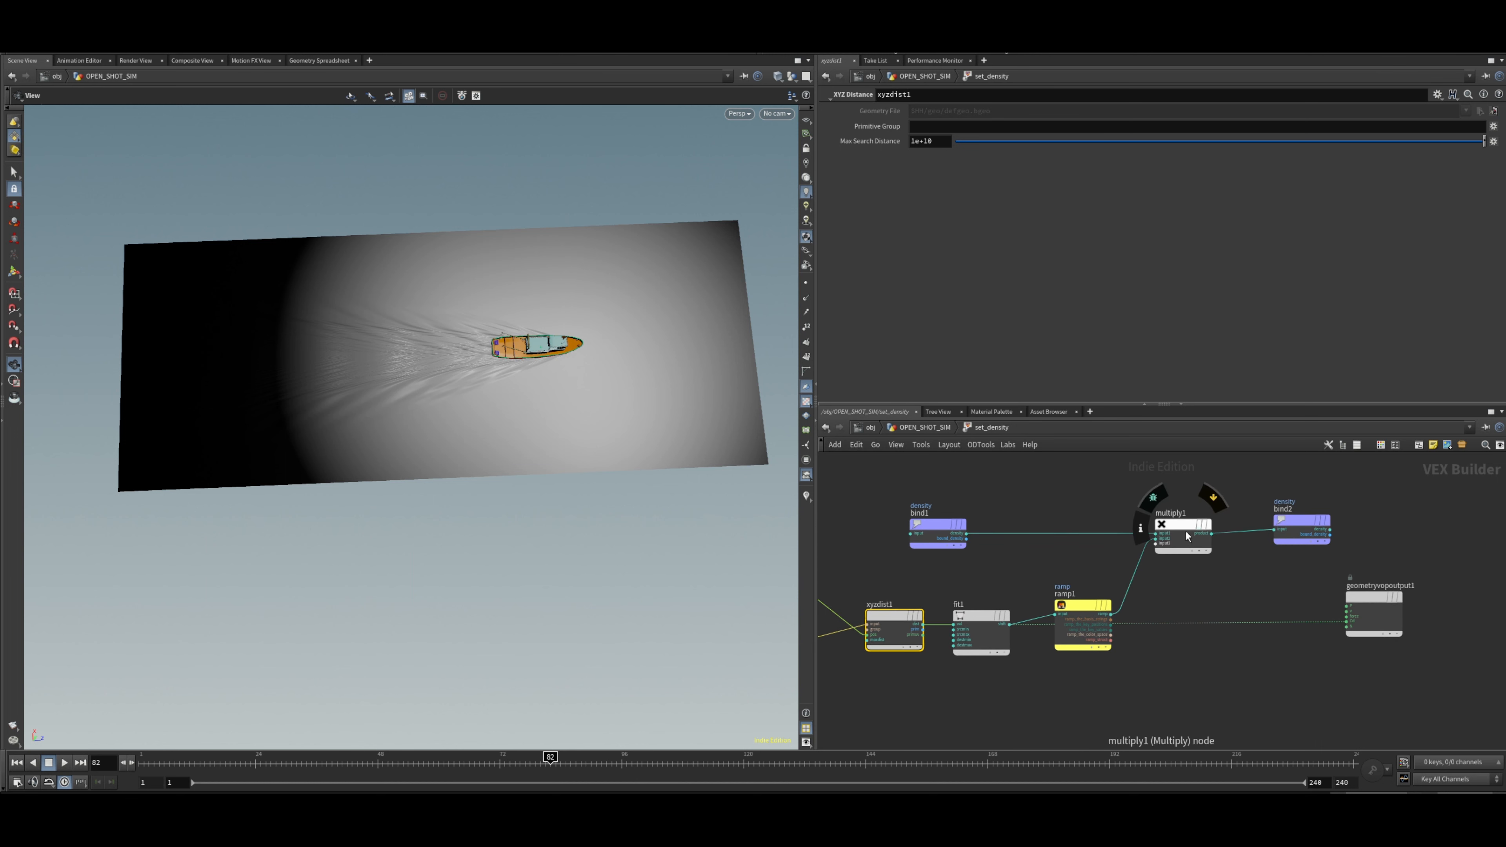
drag(1212, 537, 1347, 620)
drag(543, 347, 533, 364)
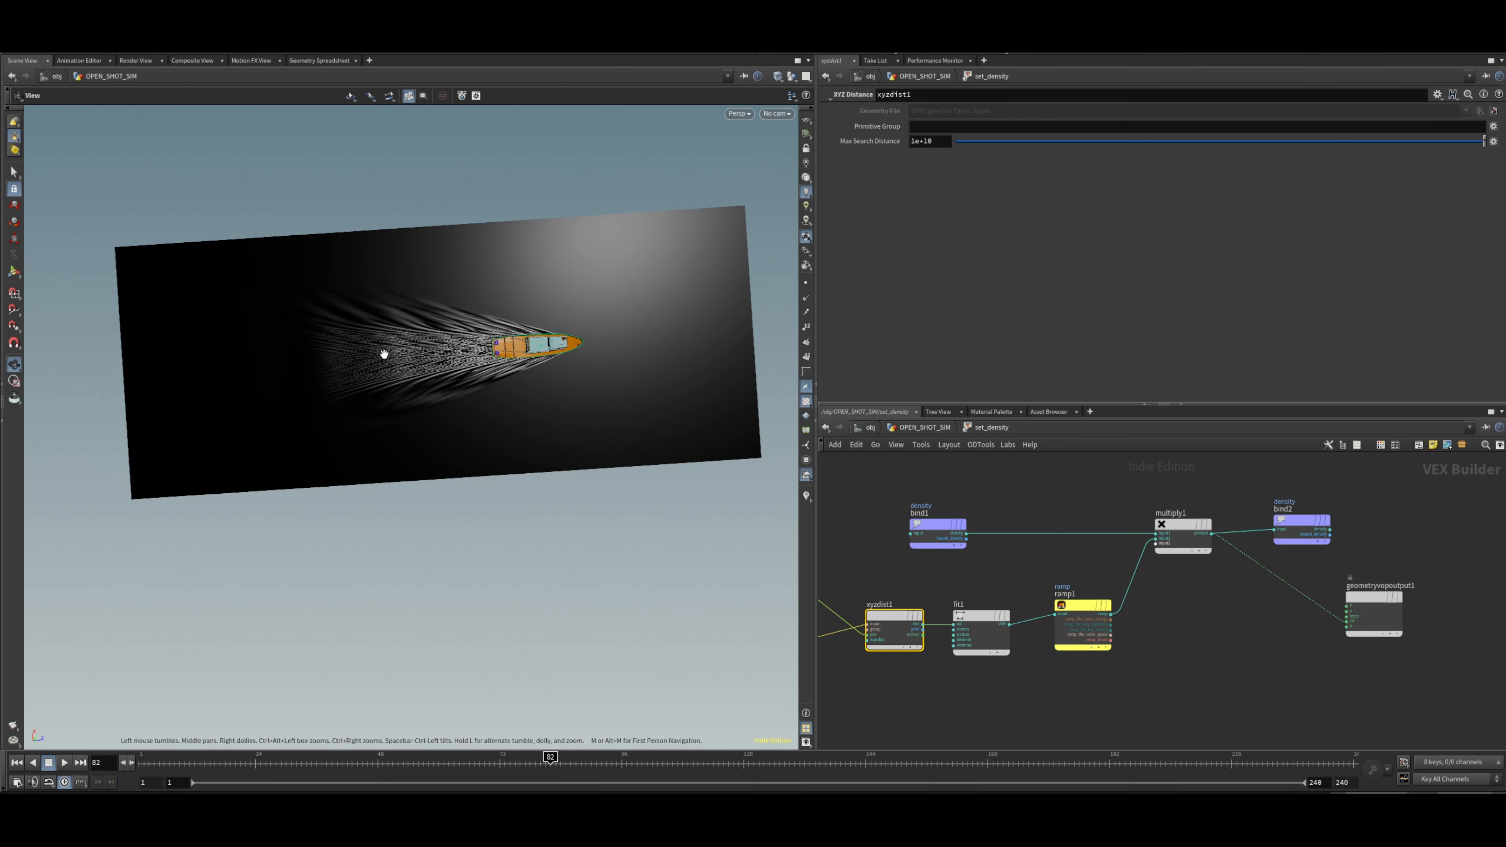
right_drag(383, 353, 589, 288)
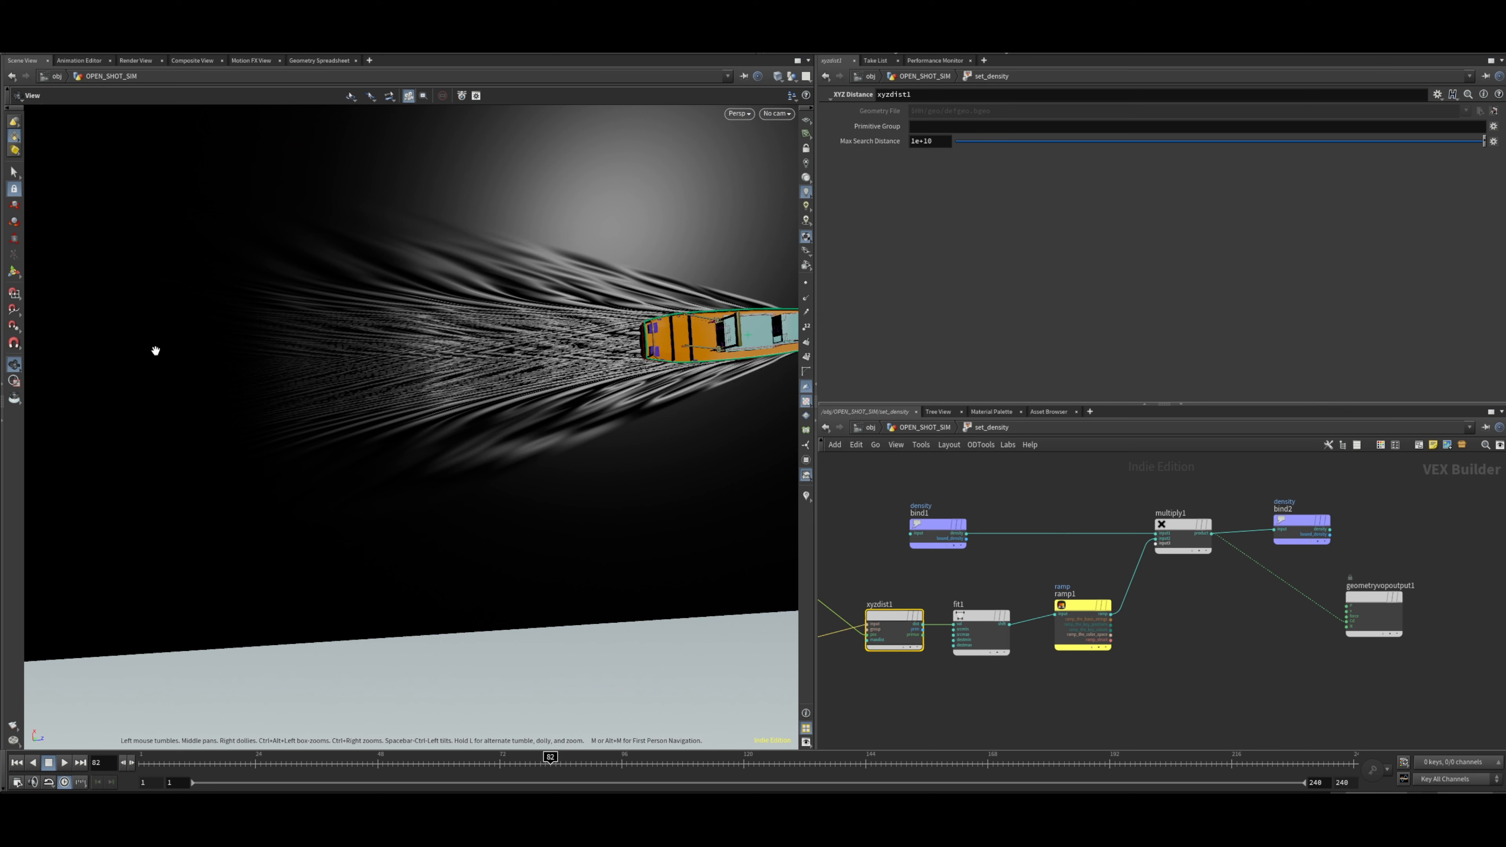
Return to the OPEN_SHOT_SIM network, display Set_v and view its result around the boat's stern.
click(919, 431)
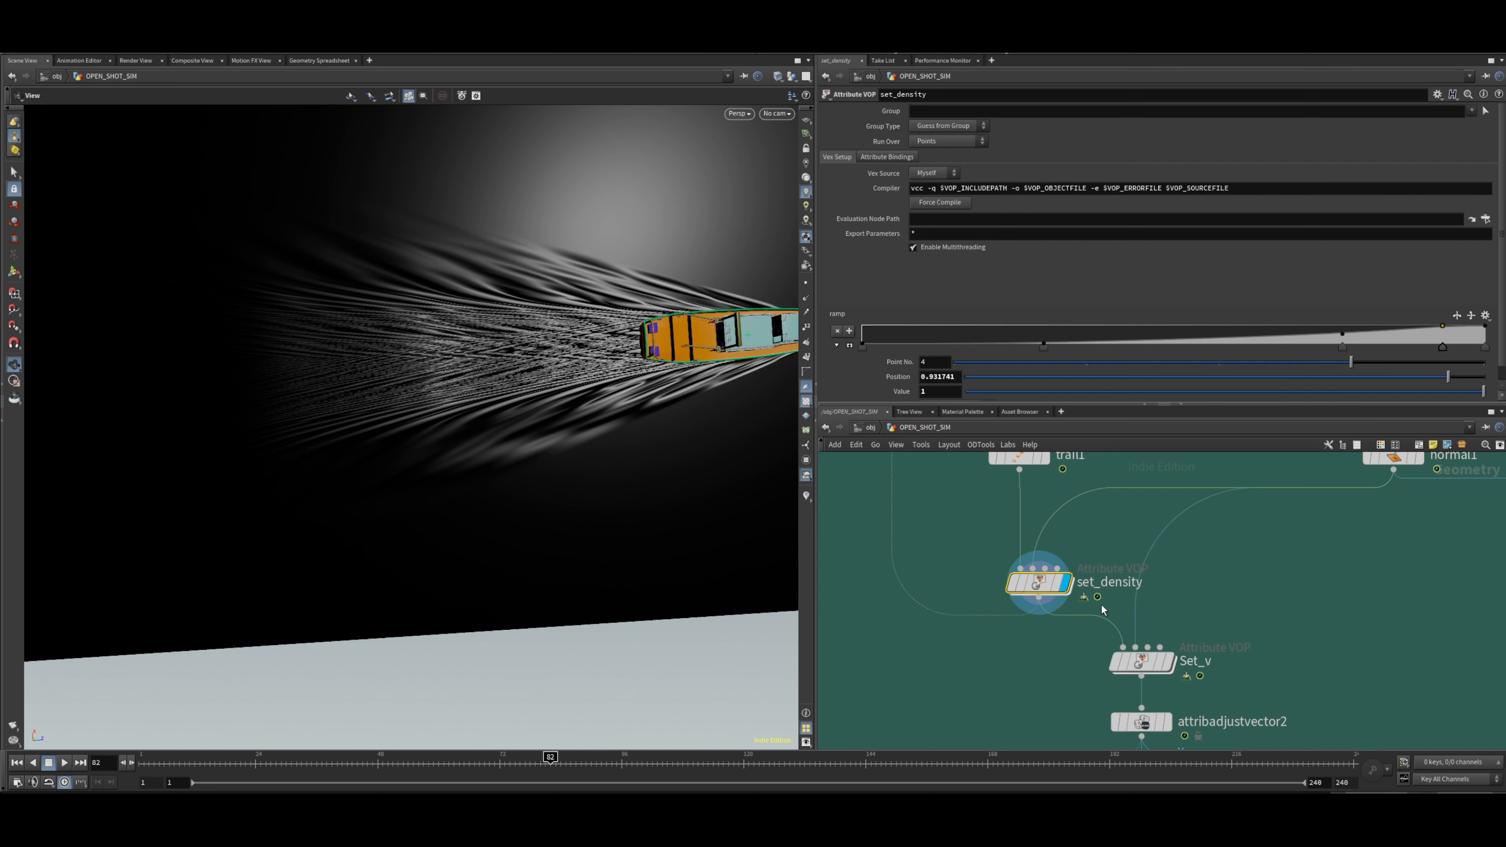
click(1138, 602)
middle_drag(1227, 571, 1222, 631)
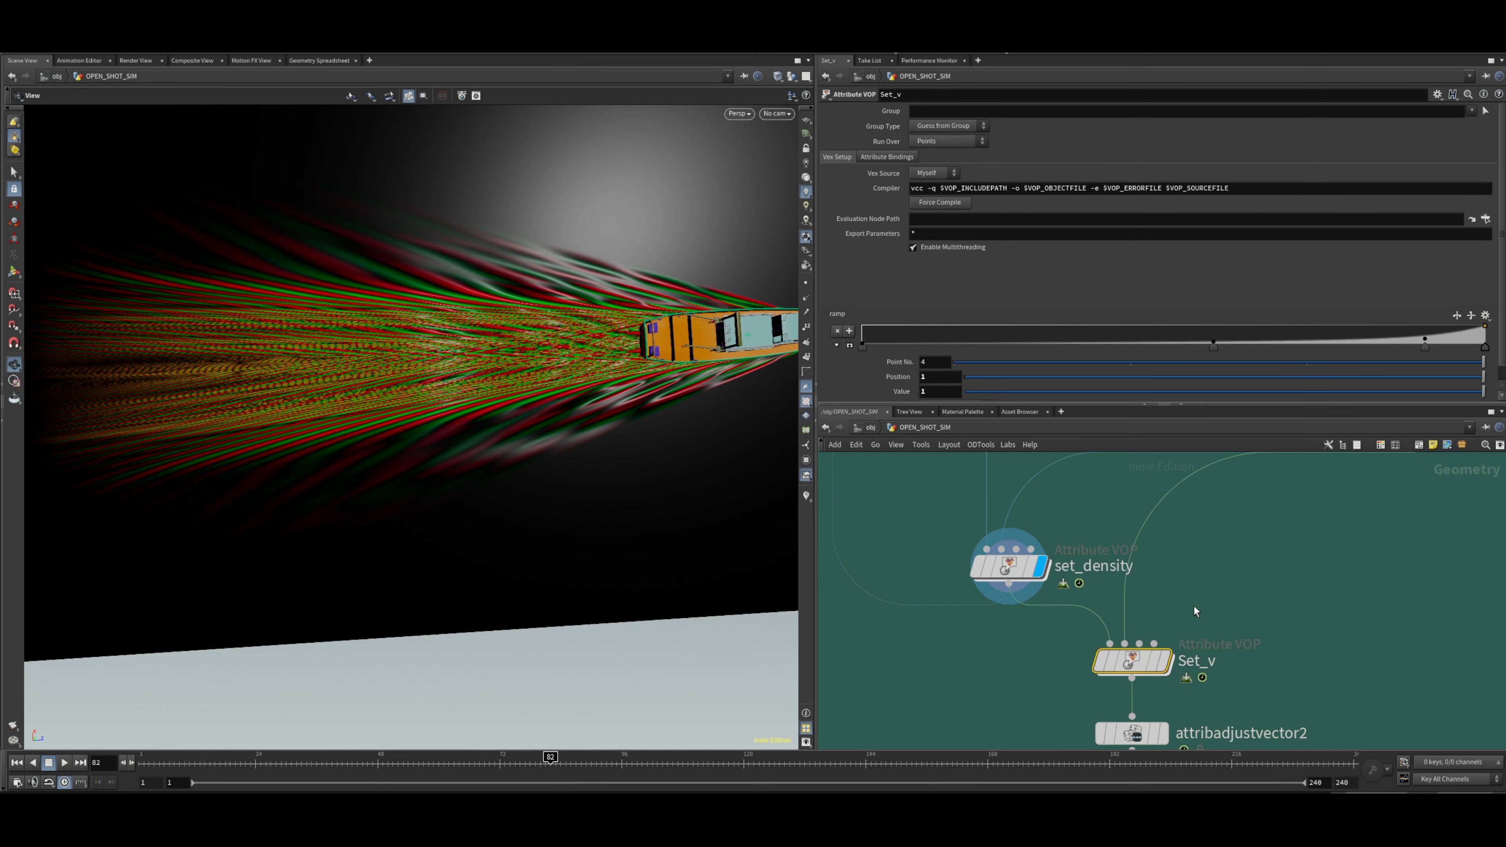
click(1159, 618)
middle_drag(1324, 546, 1111, 642)
scroll(1290, 584, down, 2)
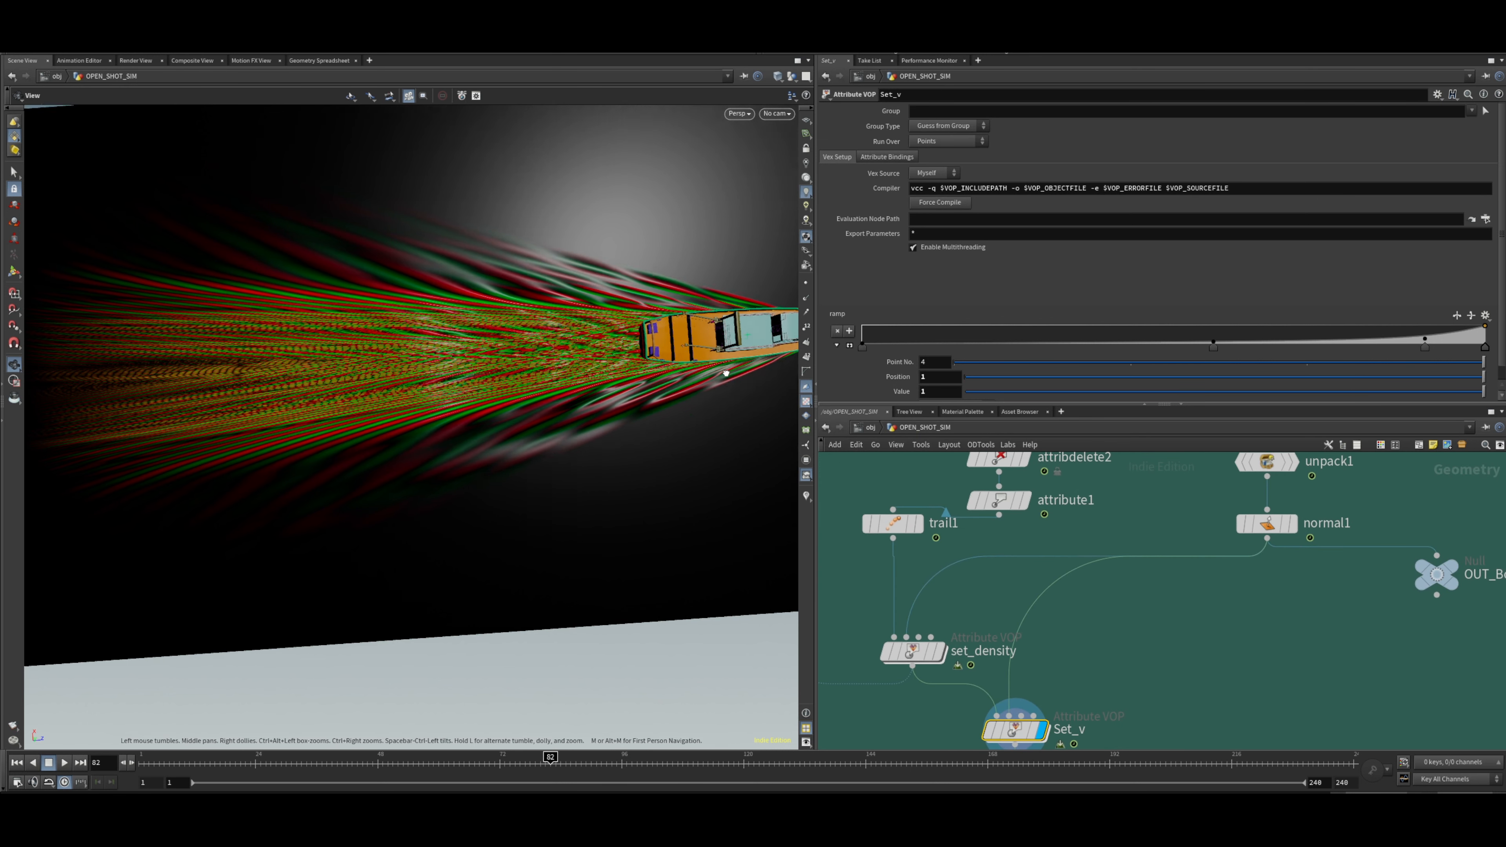
drag(731, 390, 680, 361)
right_drag(681, 361, 953, 268)
drag(652, 451, 765, 416)
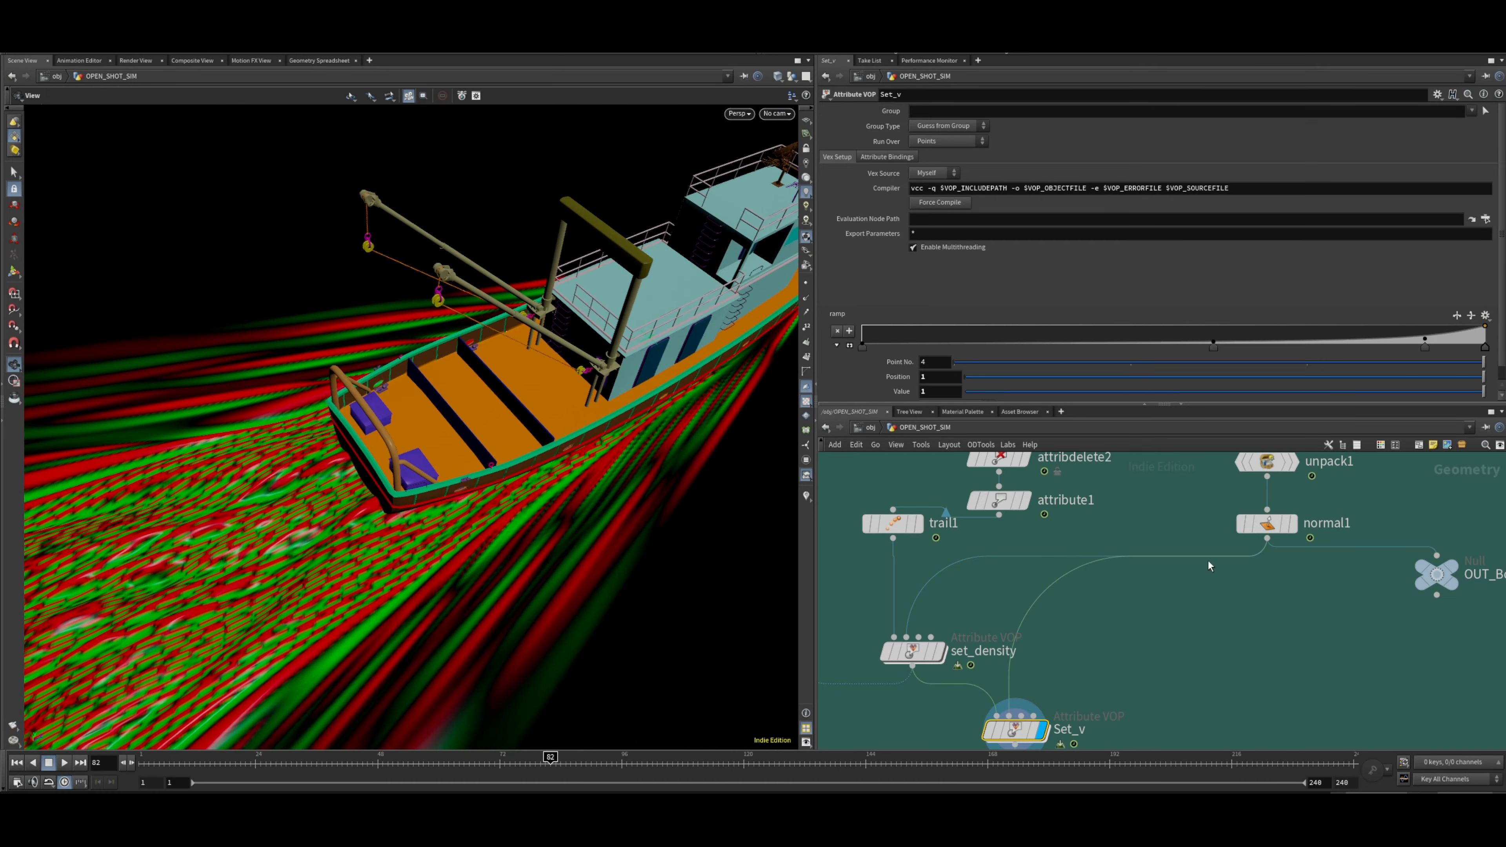
Display normal1 and show the boat's point normals in the viewport.
click(1291, 524)
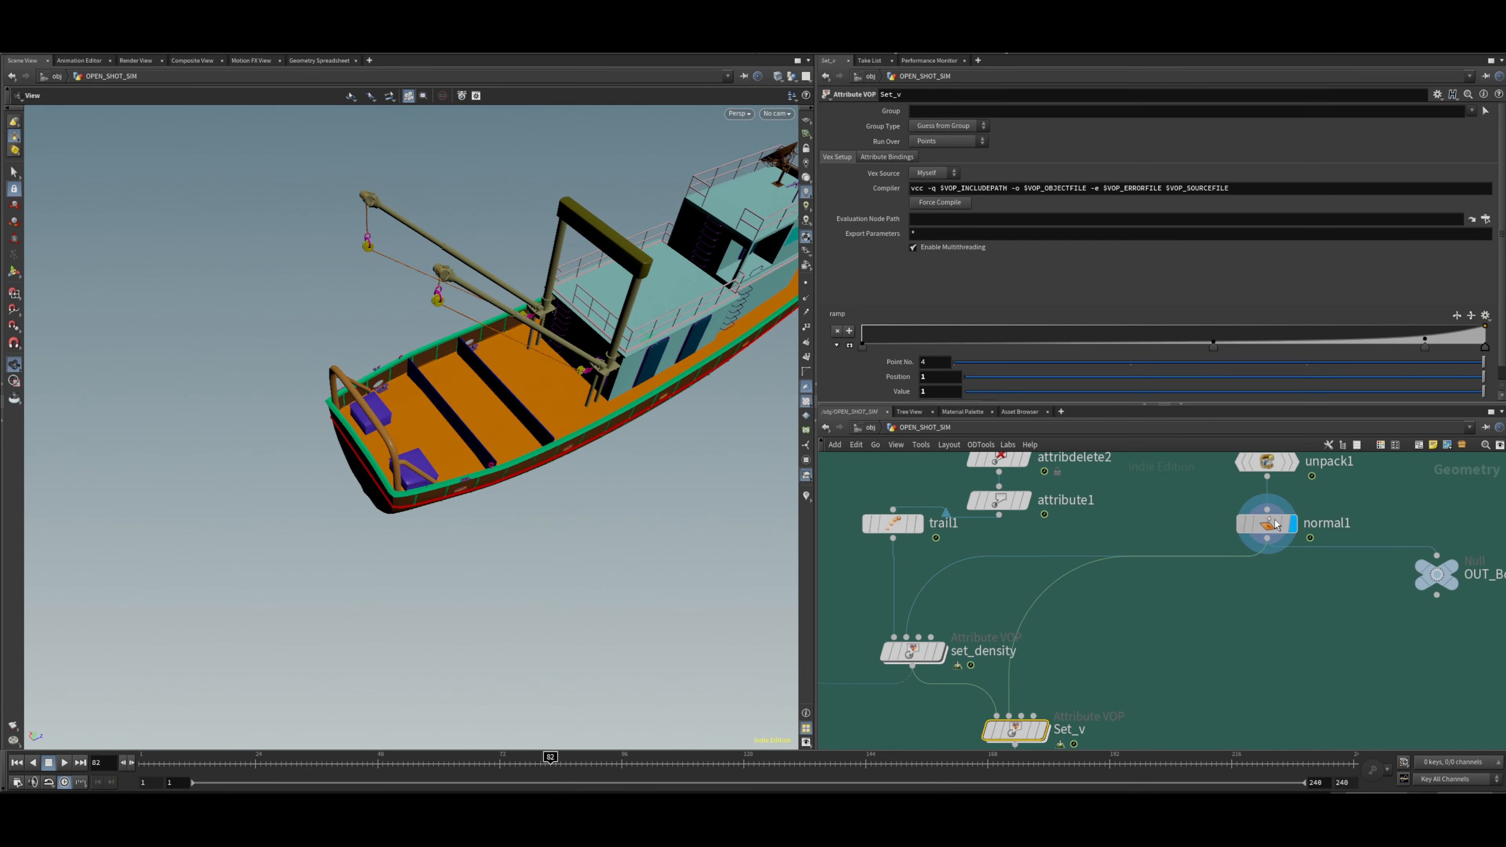
click(806, 298)
drag(502, 486, 511, 415)
right_drag(511, 416, 689, 459)
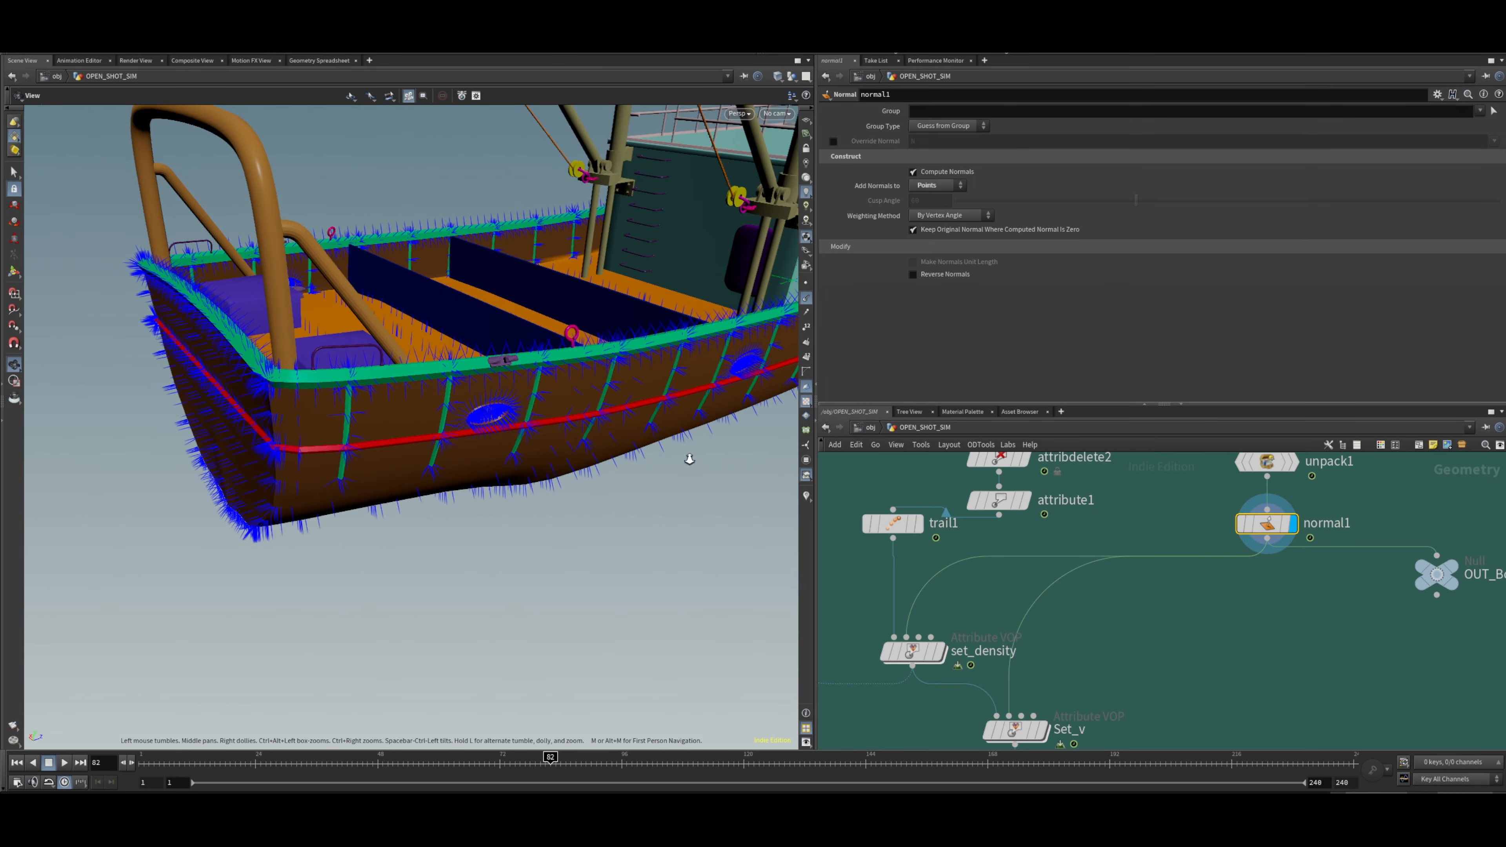
Examine the direction of the point normals along the boat's hull, from the stern to the bow and underneath.
drag(689, 459, 387, 357)
right_drag(387, 356, 344, 382)
drag(344, 382, 371, 383)
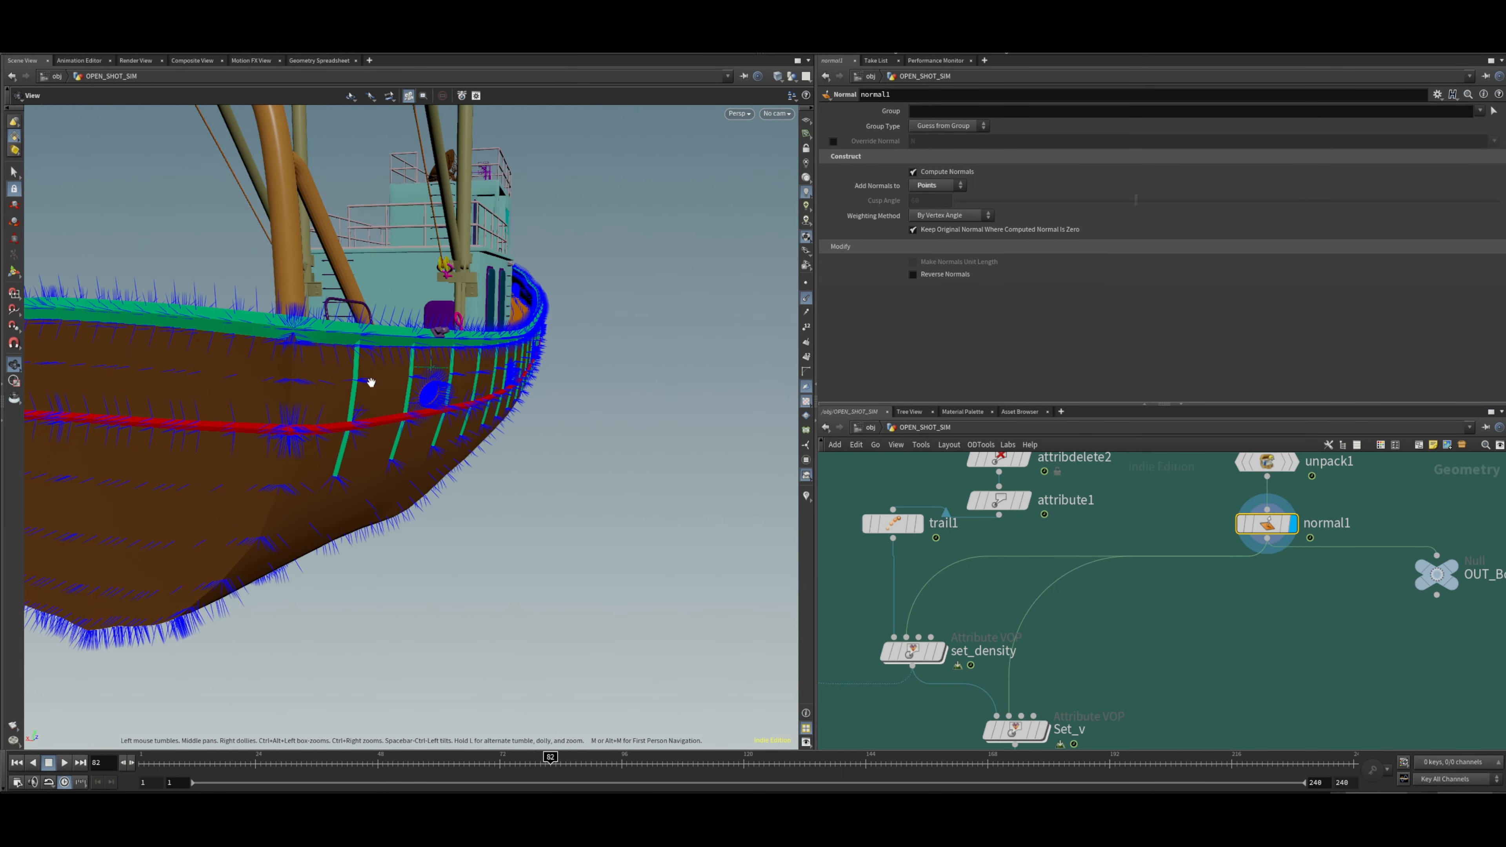
drag(470, 385, 428, 416)
right_drag(428, 417, 515, 416)
mouse_move(515, 415)
mouse_down()
mouse_move(558, 411)
mouse_move(520, 422)
mouse_up()
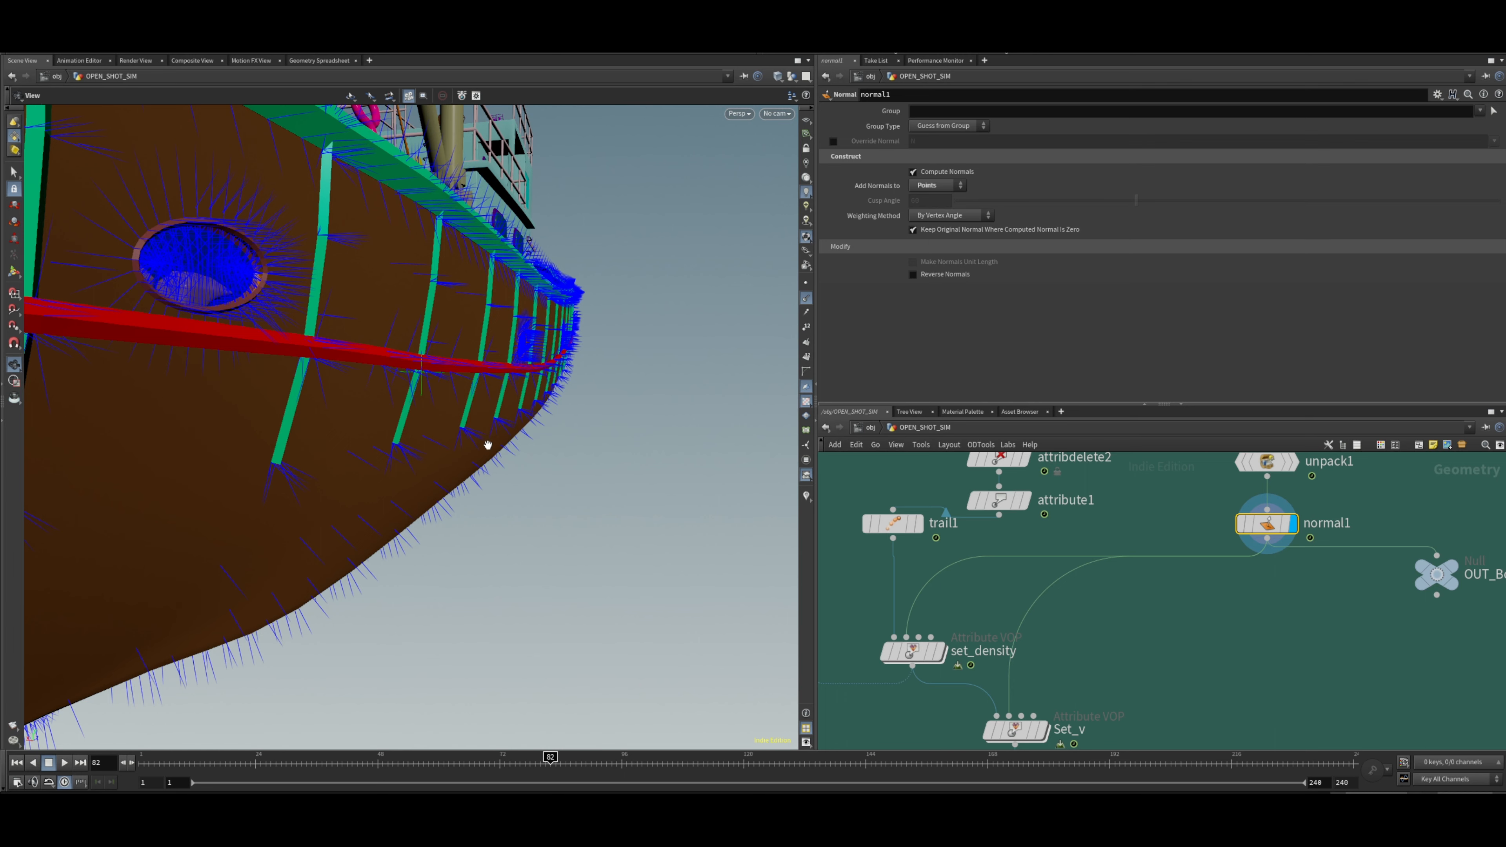
drag(603, 443, 219, 388)
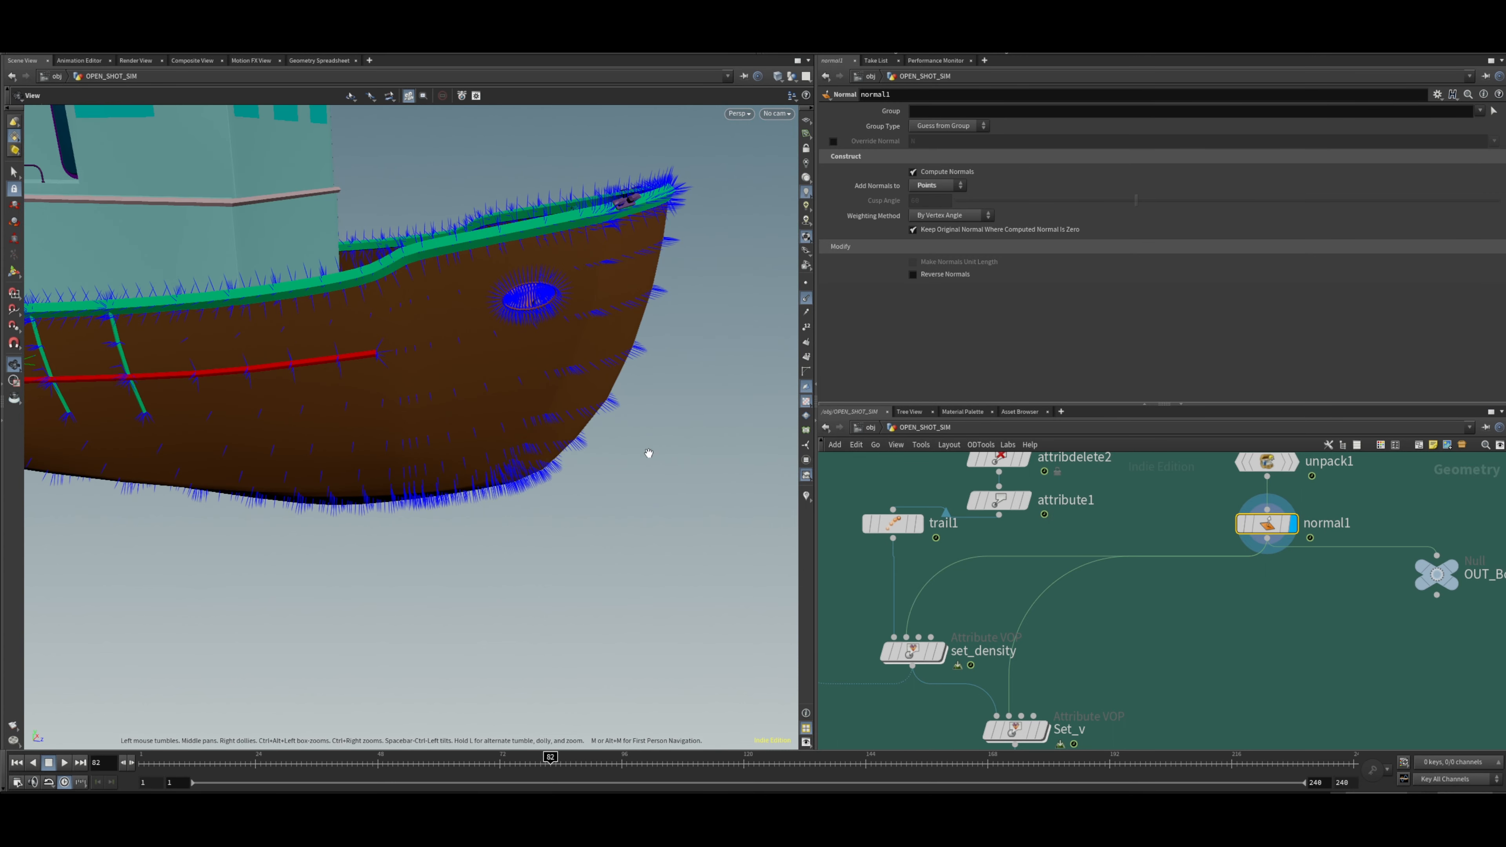
drag(685, 421, 515, 432)
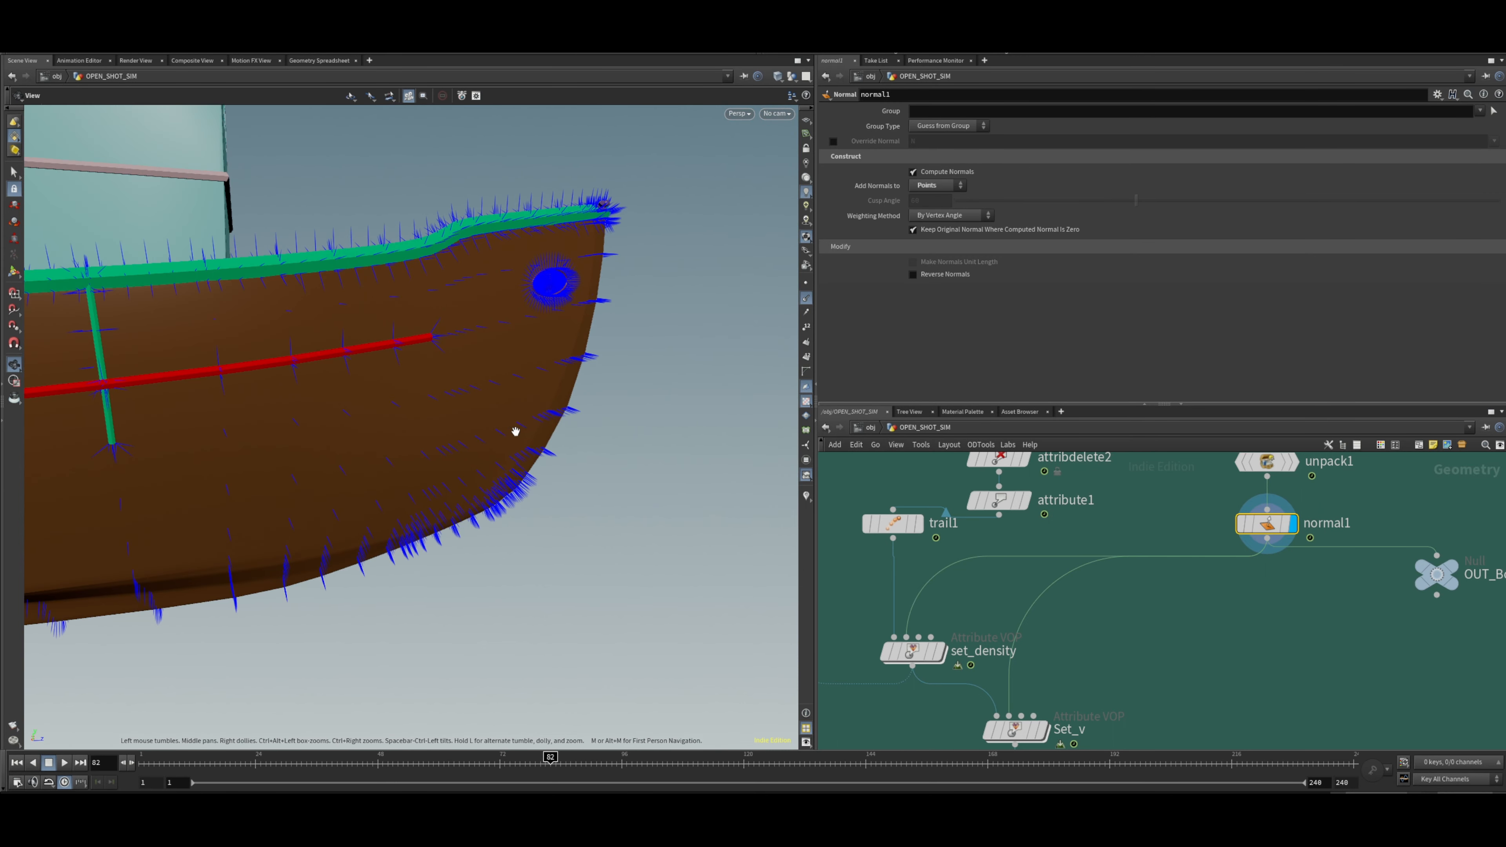
middle_drag(515, 432, 558, 380)
drag(575, 342, 504, 229)
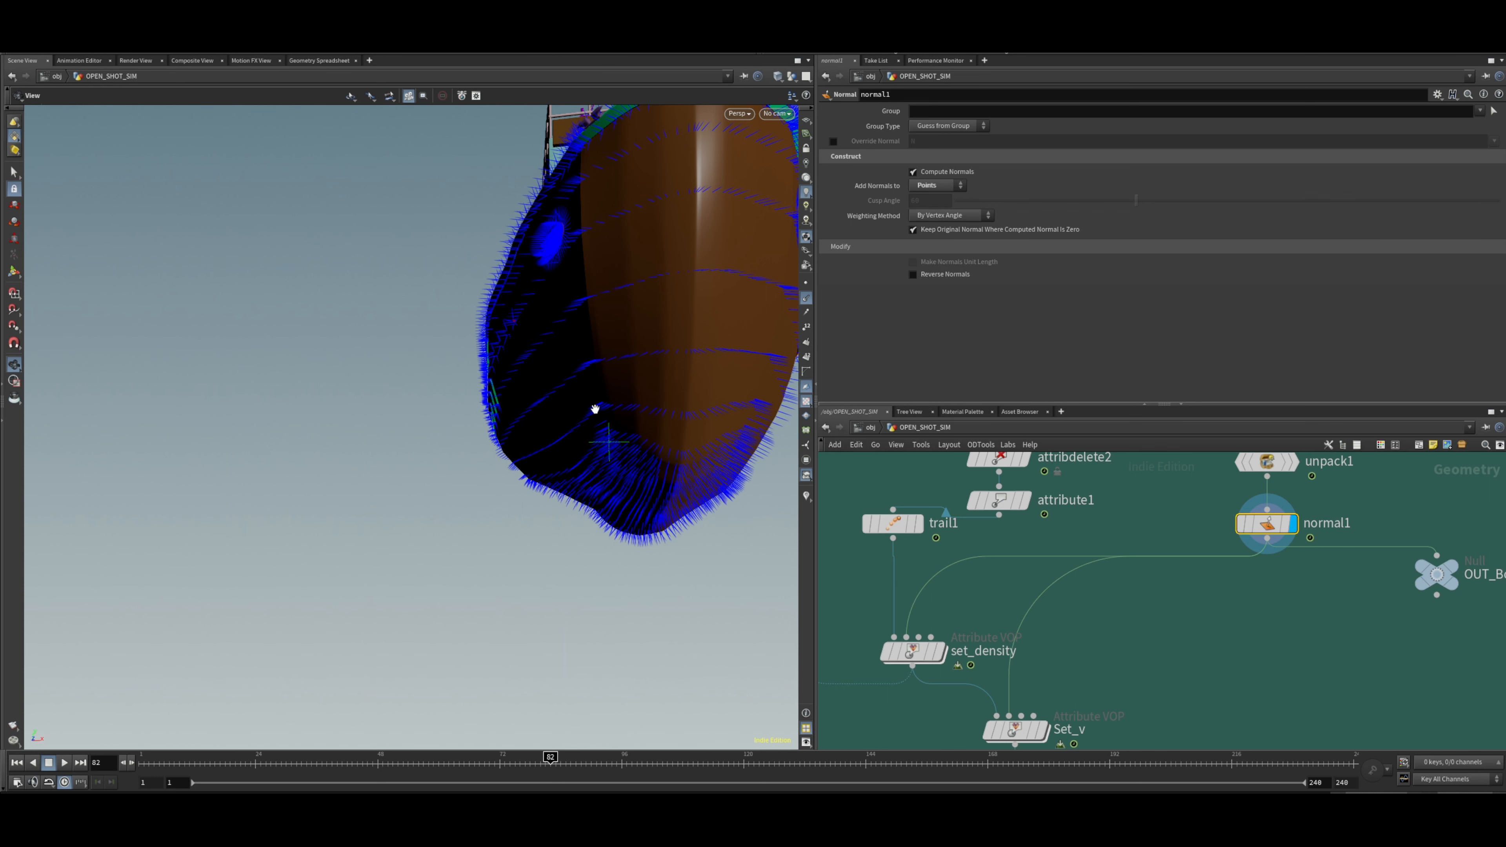
drag(595, 410, 551, 408)
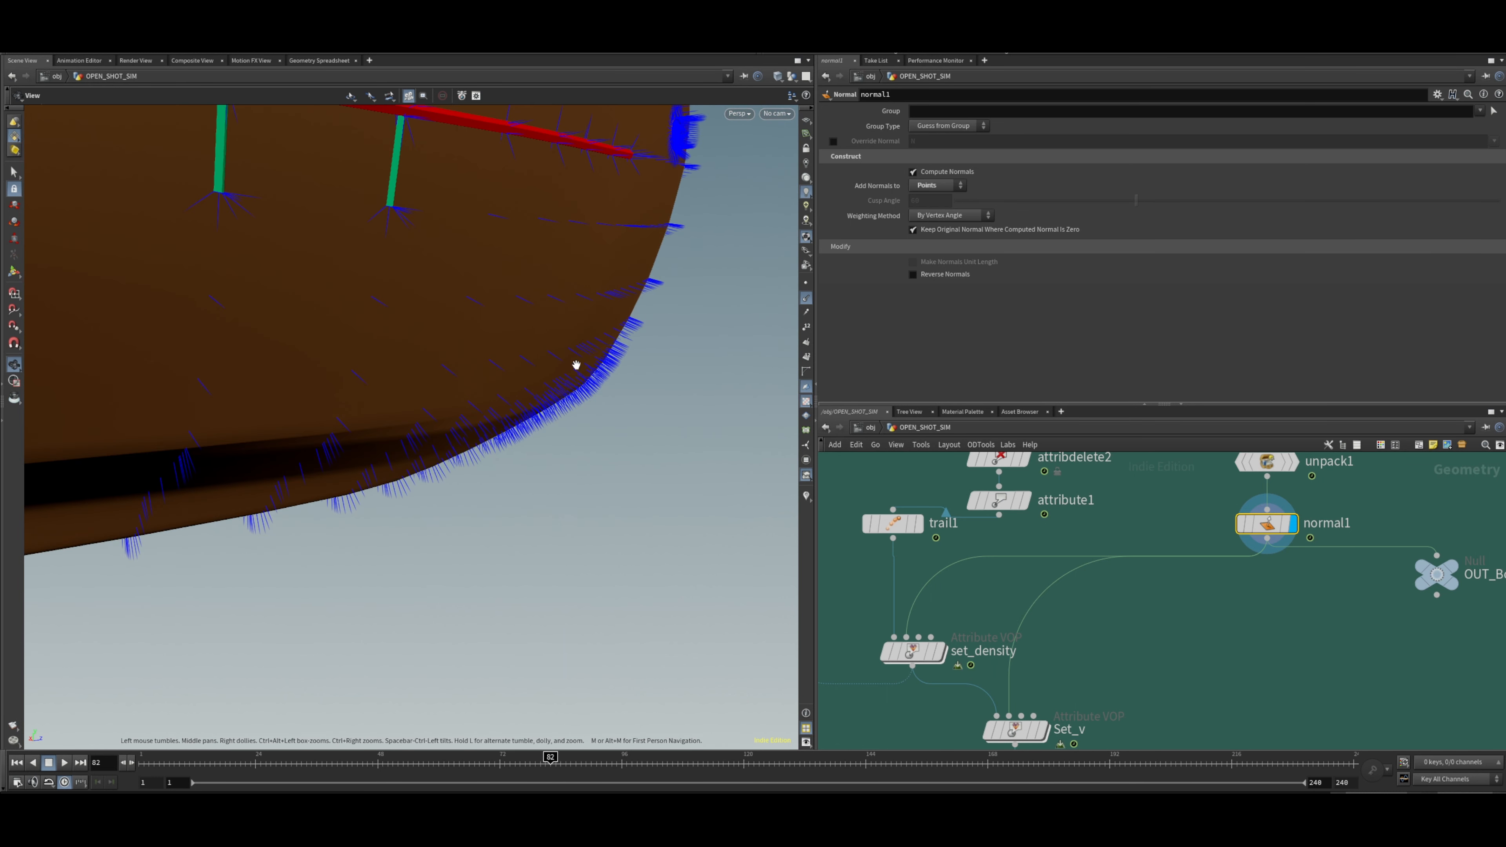
mouse_move(603, 343)
mouse_down()
mouse_move(565, 340)
mouse_move(619, 342)
mouse_up()
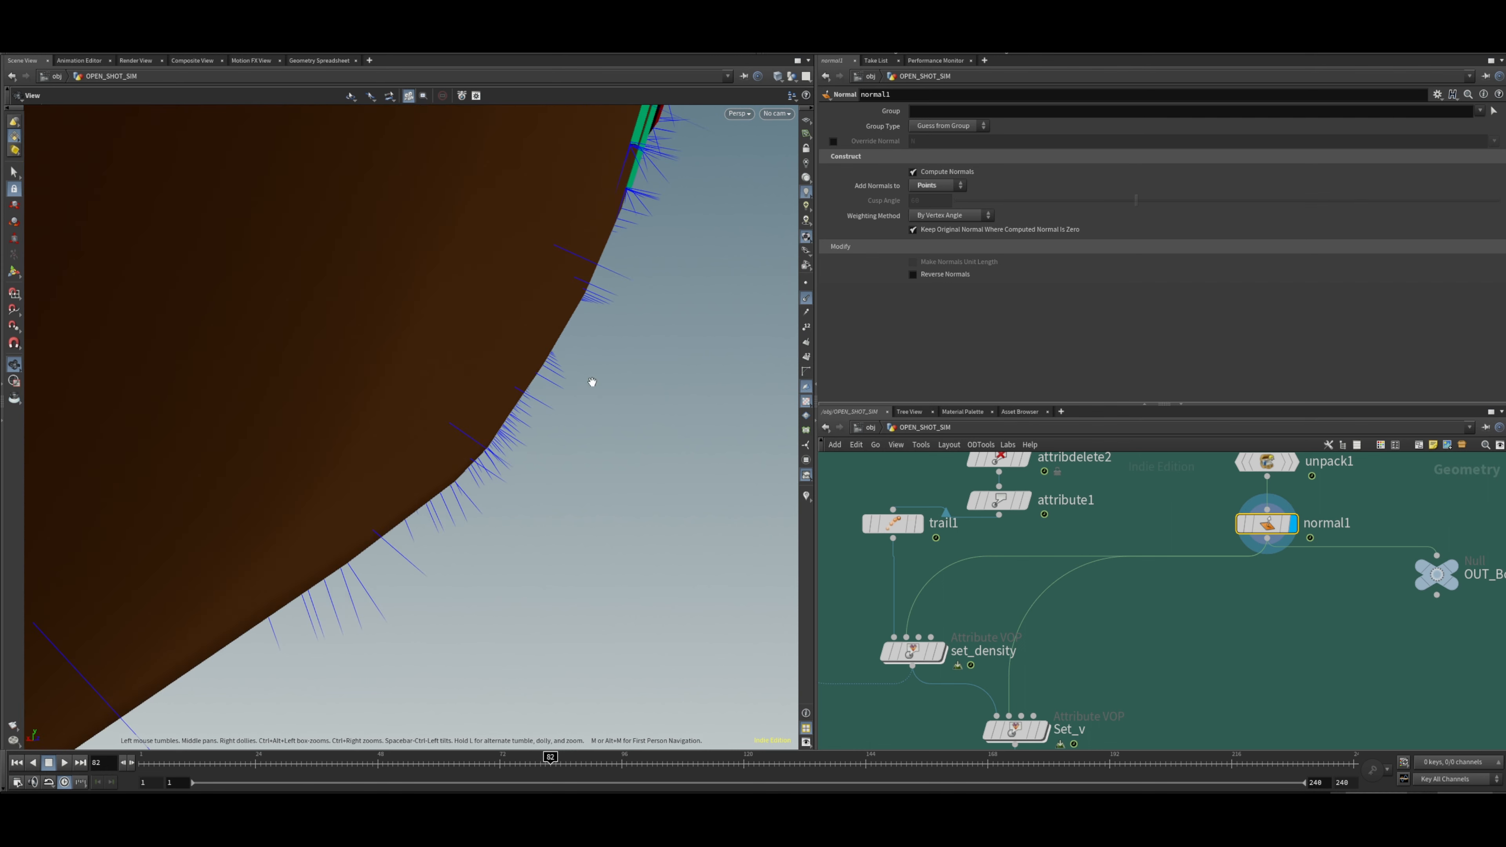
drag(649, 200, 594, 241)
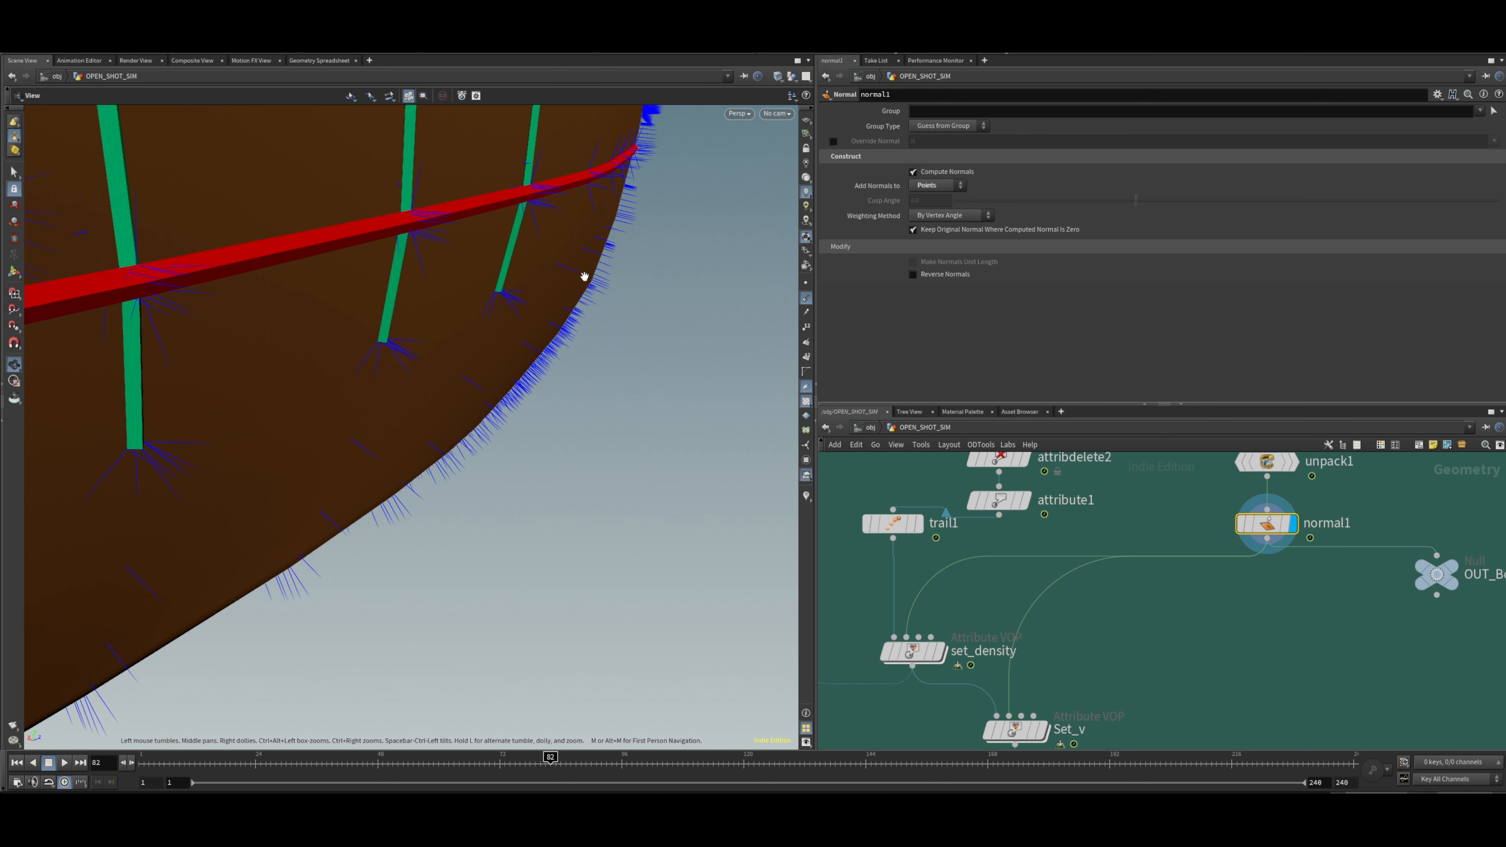
right_drag(687, 355, 594, 362)
Display Set_v again and open its VOP network.
middle_drag(1352, 636, 1378, 596)
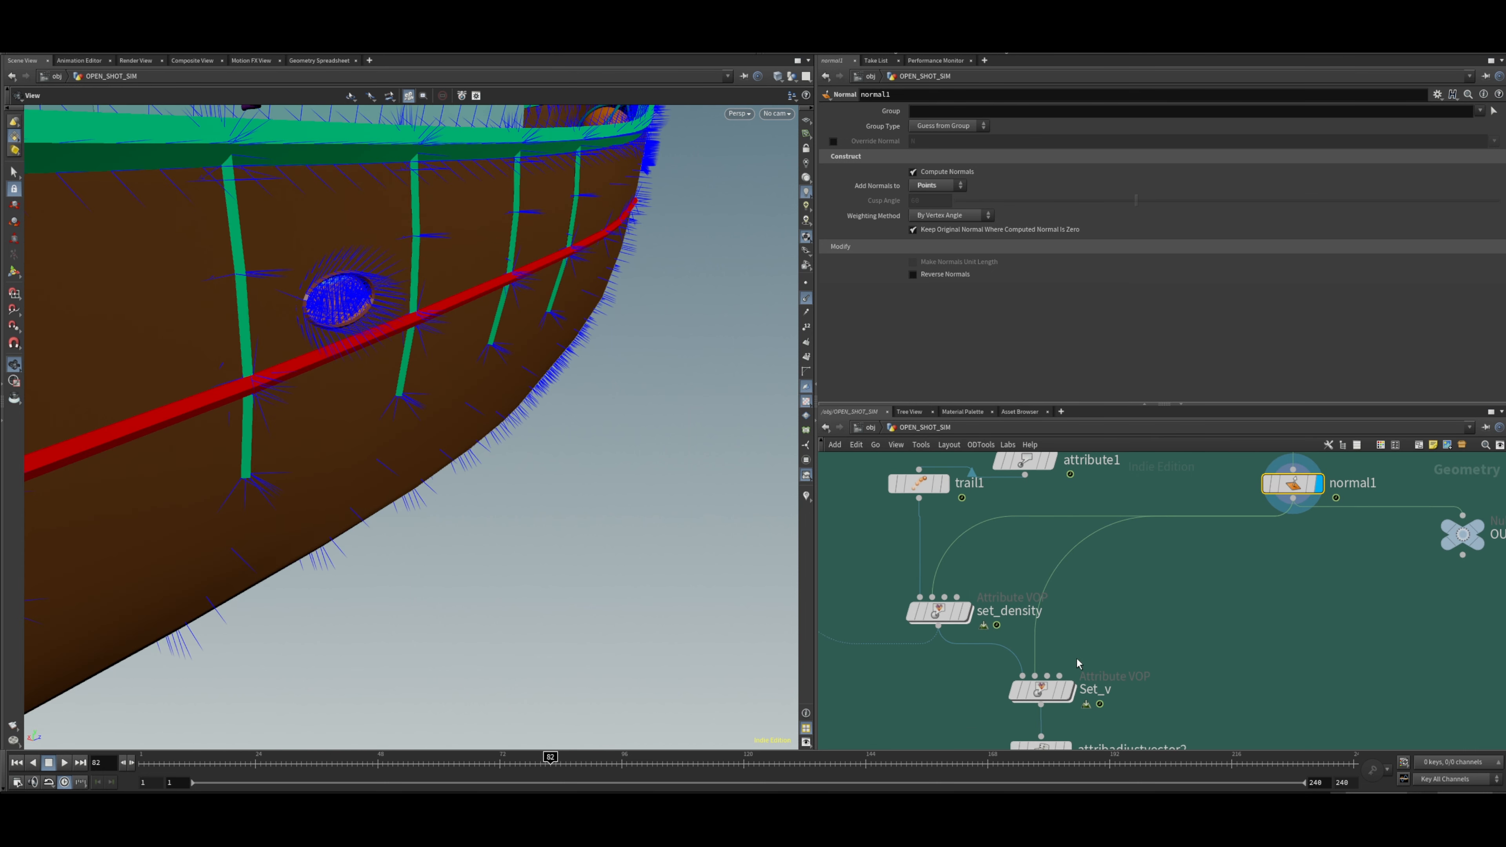
click(1041, 691)
click(1068, 691)
double_click(1041, 692)
middle_drag(1101, 609, 1167, 667)
middle_drag(1065, 589, 1157, 619)
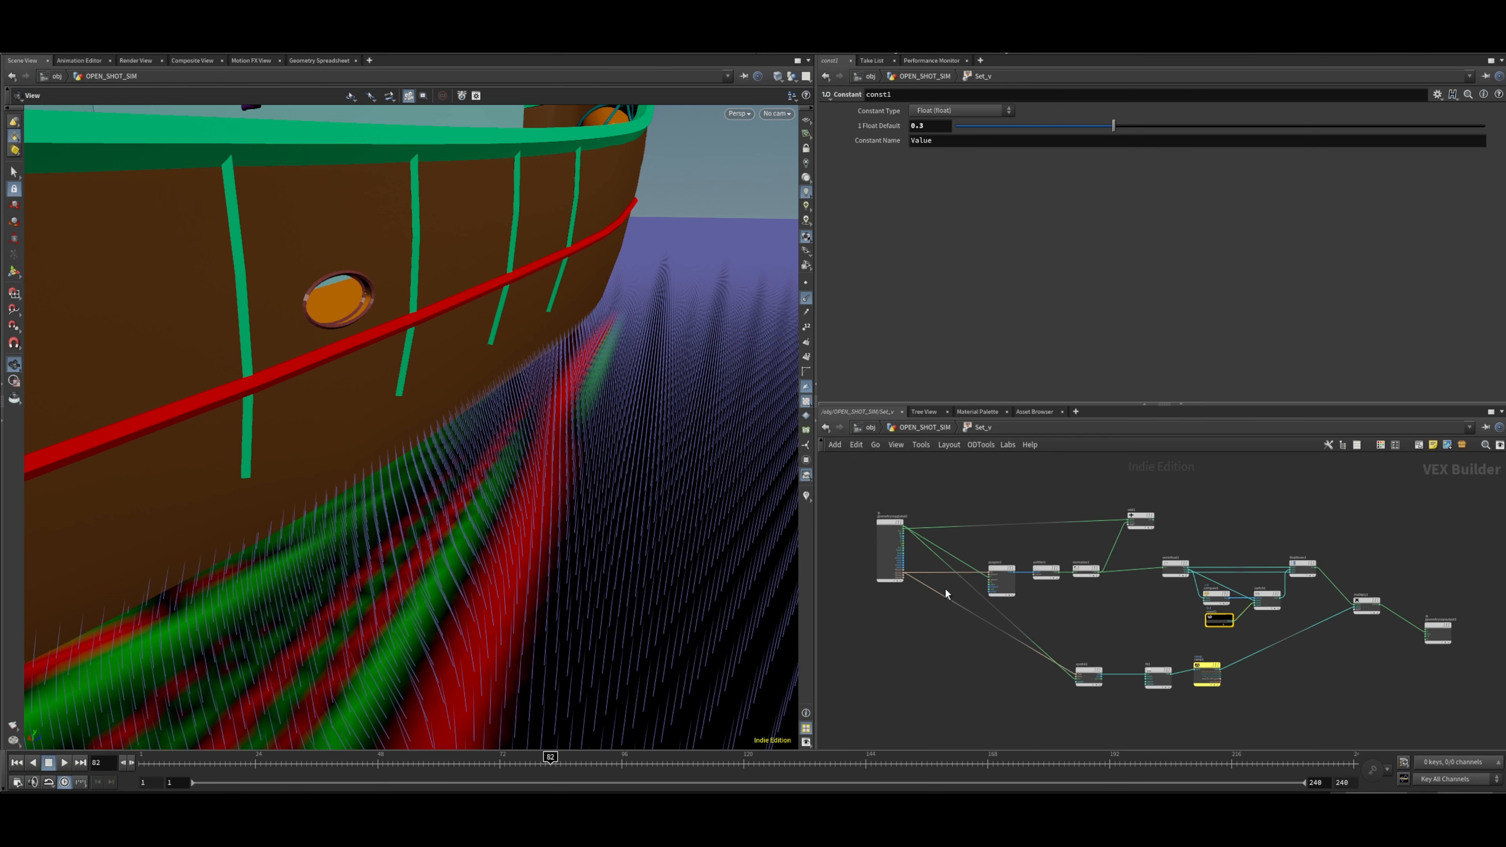
Review the pcopen1 and pcfilter1 nodes that sample the boat's normals.
scroll(1088, 573, up, 5)
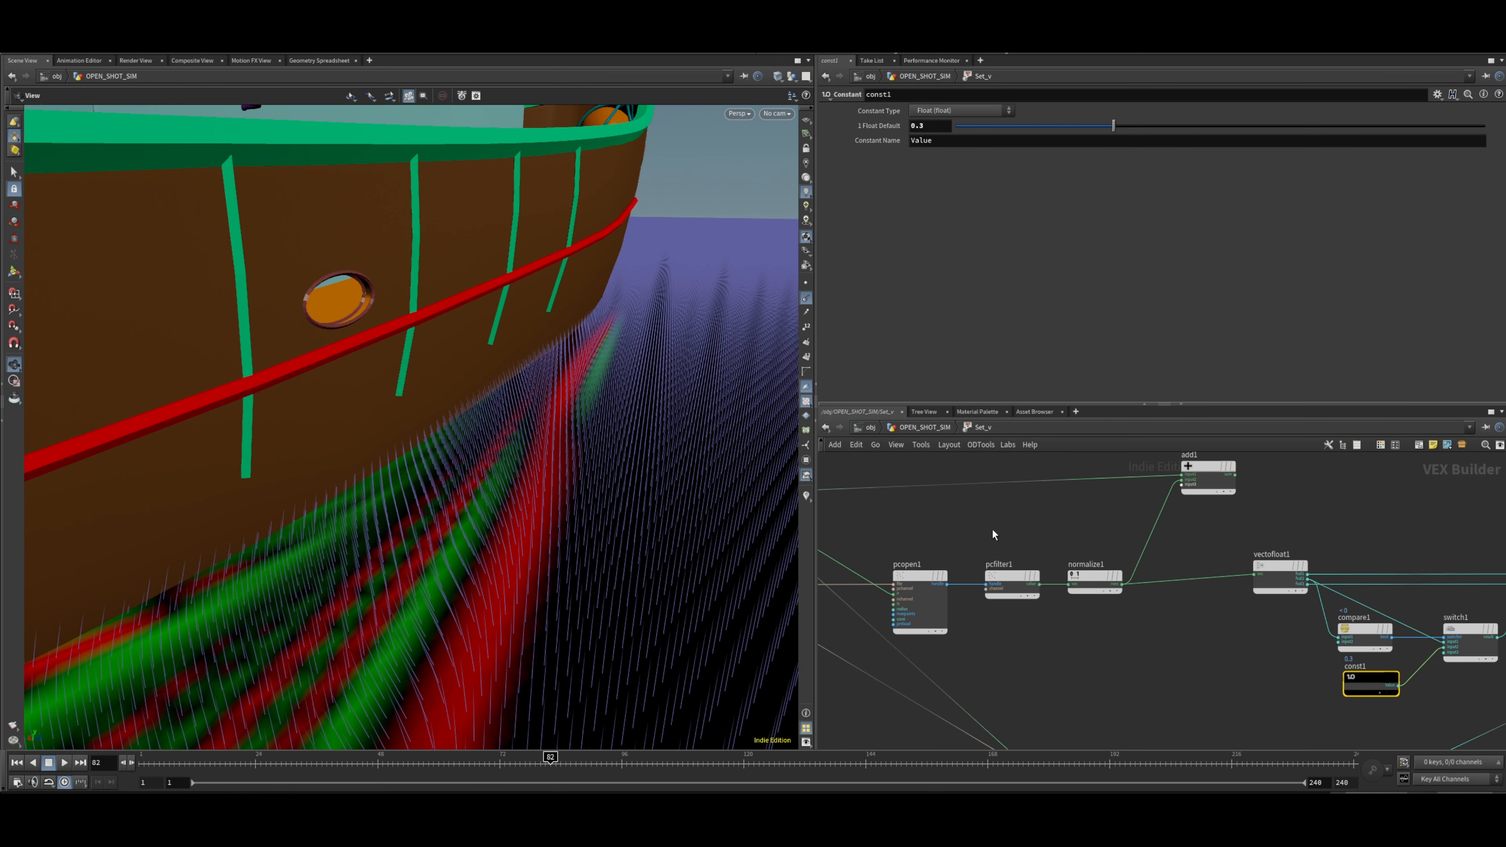
drag(1029, 530, 1002, 600)
click(935, 577)
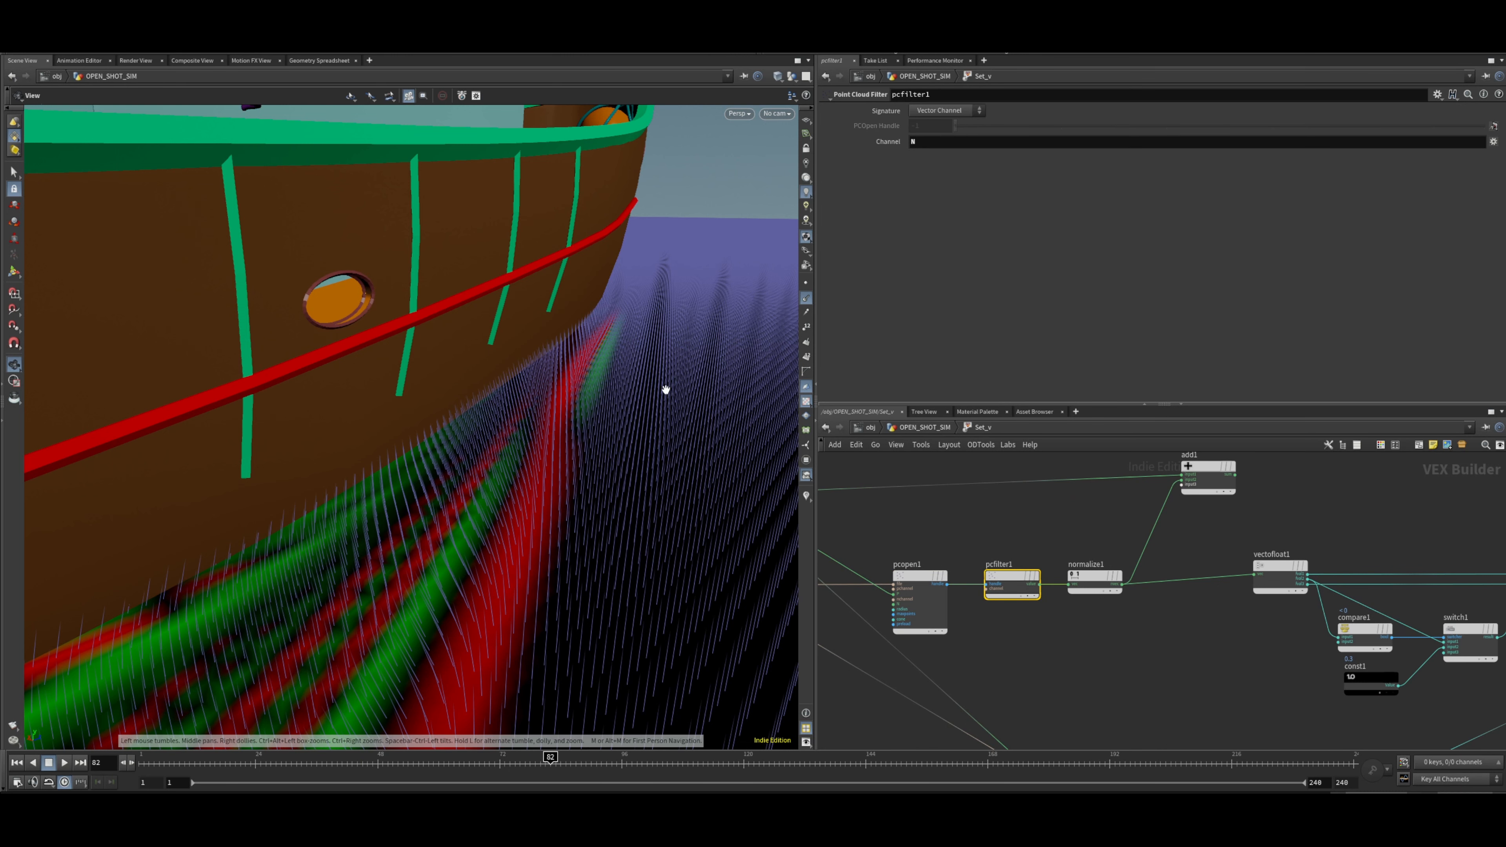
Examine the vectofloat1, compare1 and switch1 branch and check the float default of const1.
middle_drag(1247, 629, 1005, 625)
drag(1081, 499, 1012, 583)
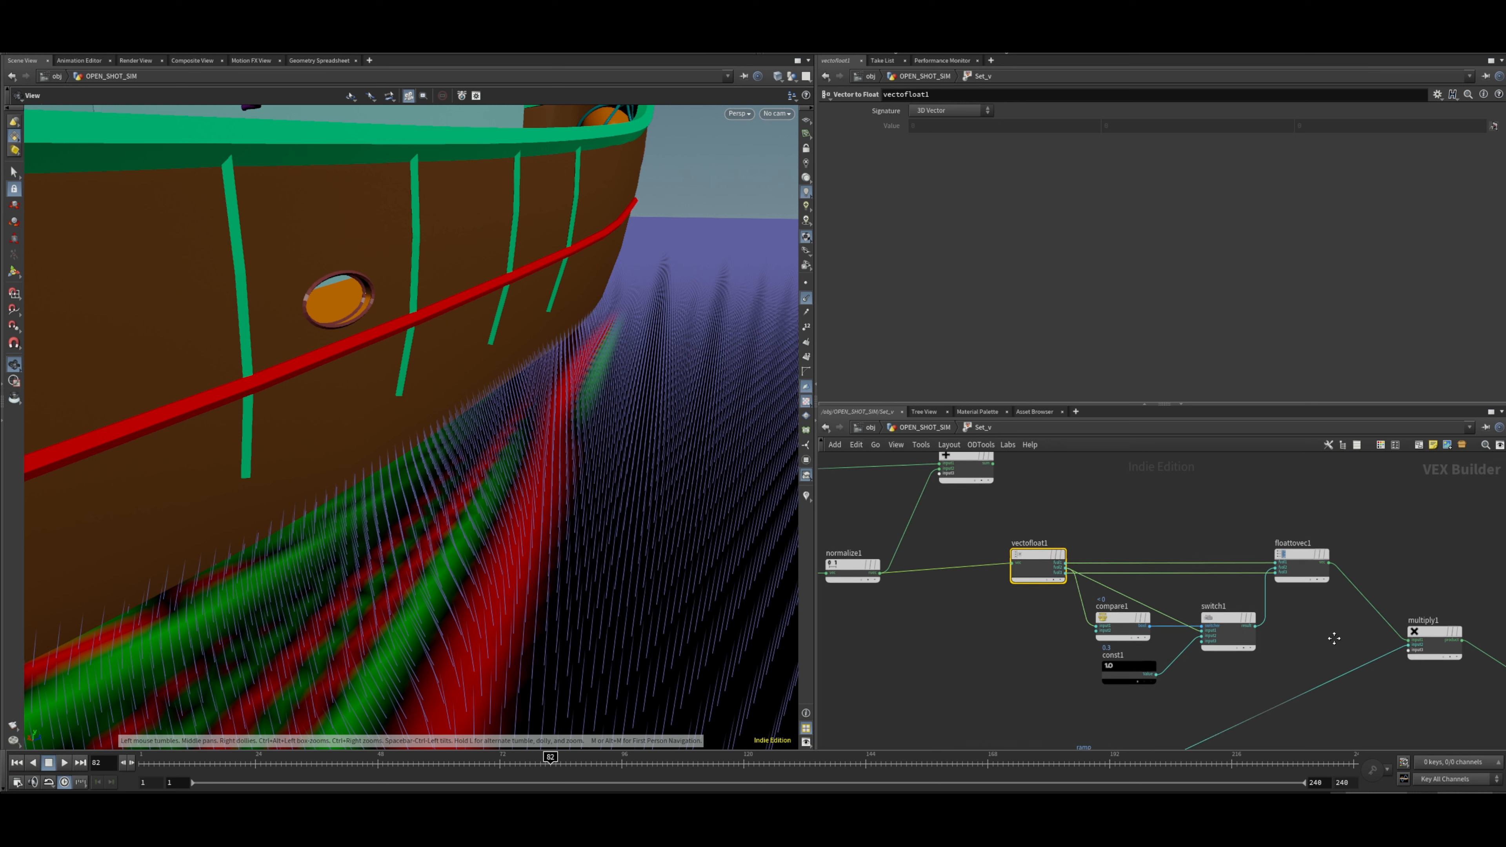
middle_drag(1334, 640, 1334, 624)
middle_drag(1051, 642, 1054, 633)
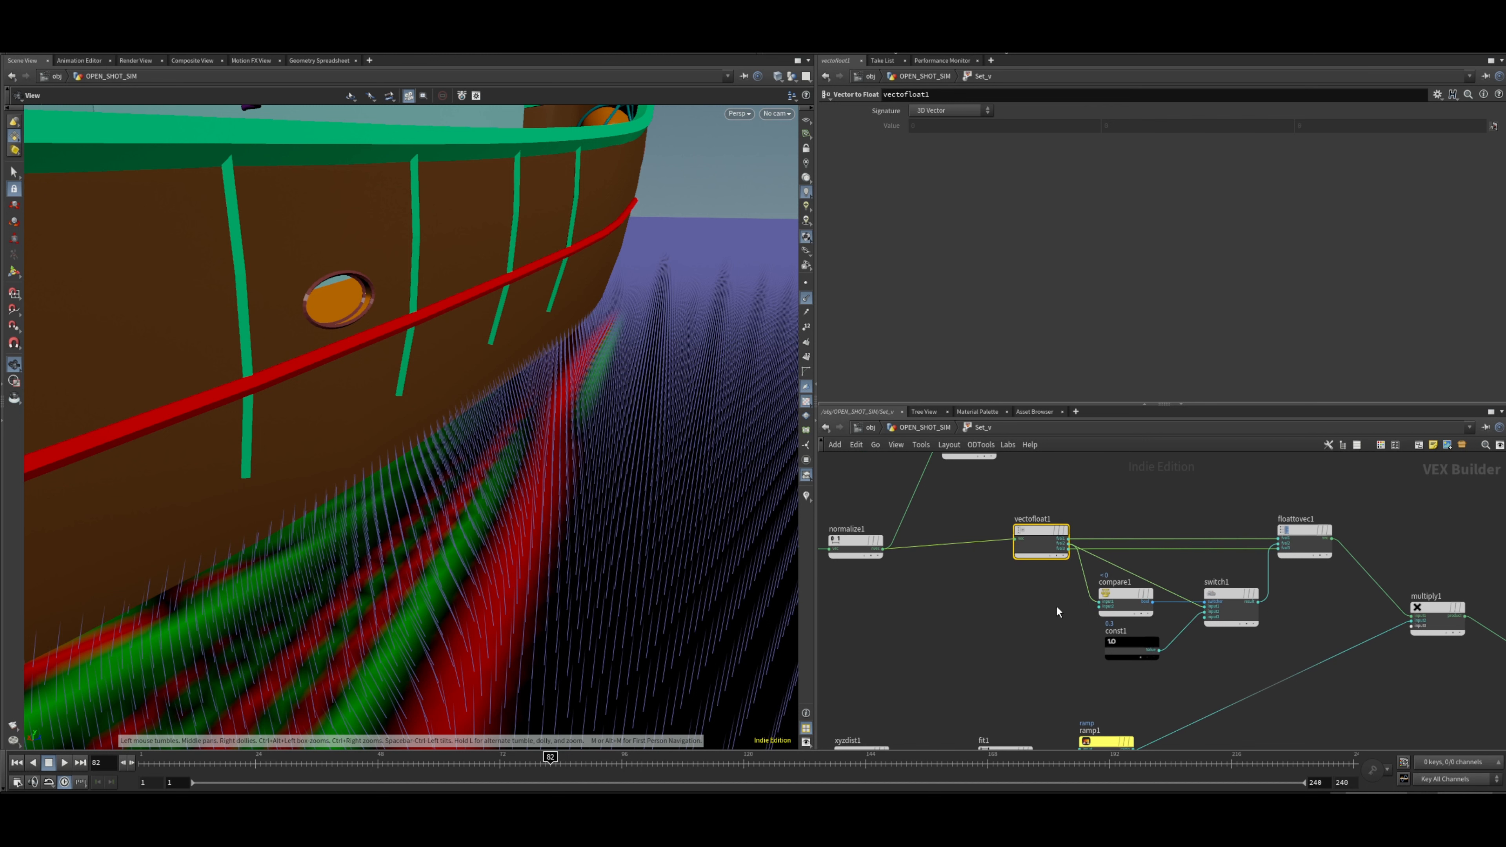
scroll(1061, 549, up, 2)
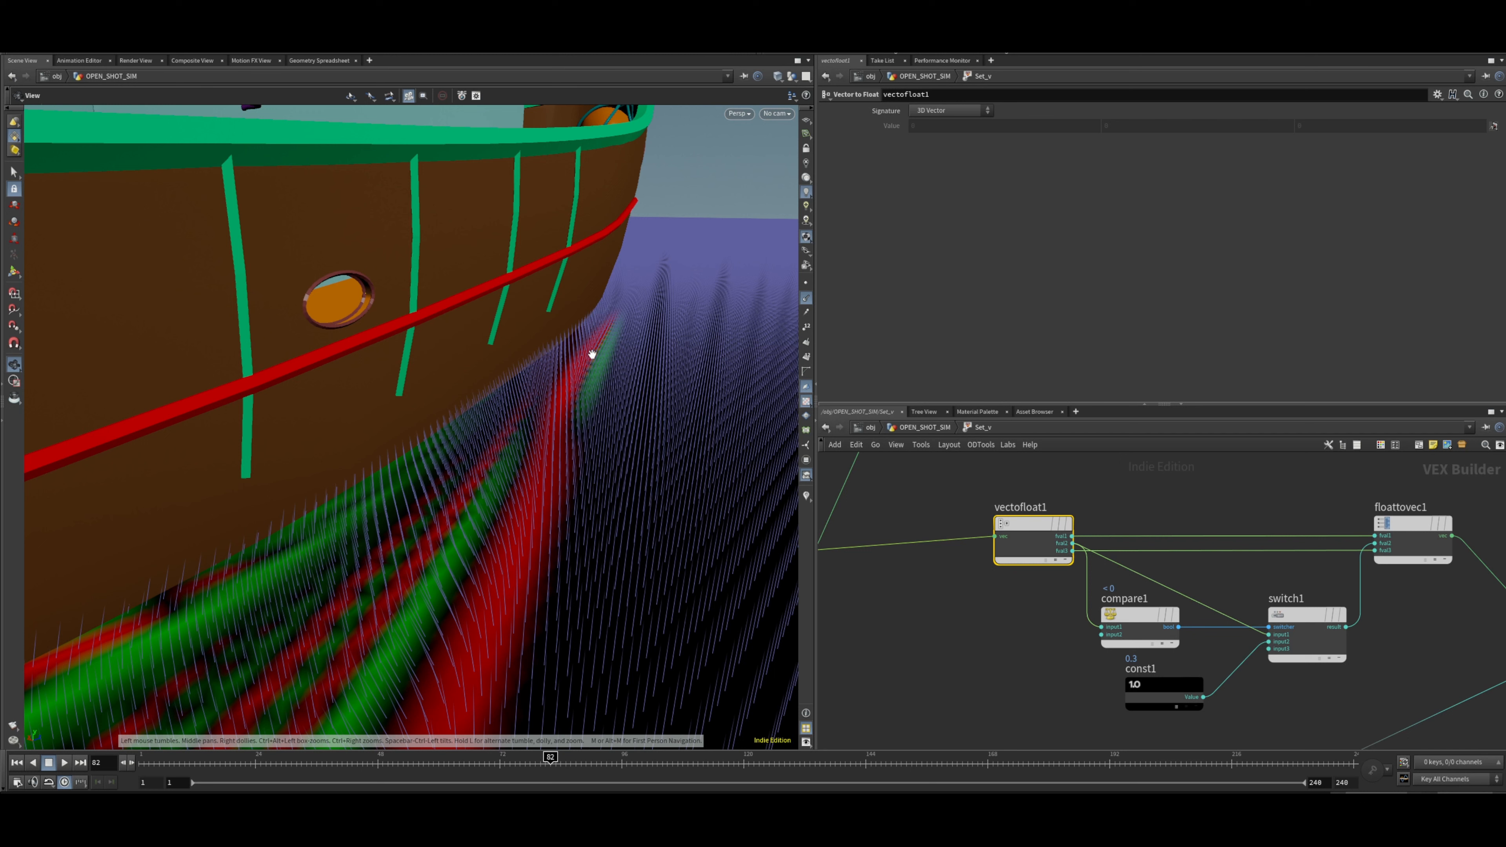
middle_drag(995, 680, 974, 619)
click(1126, 635)
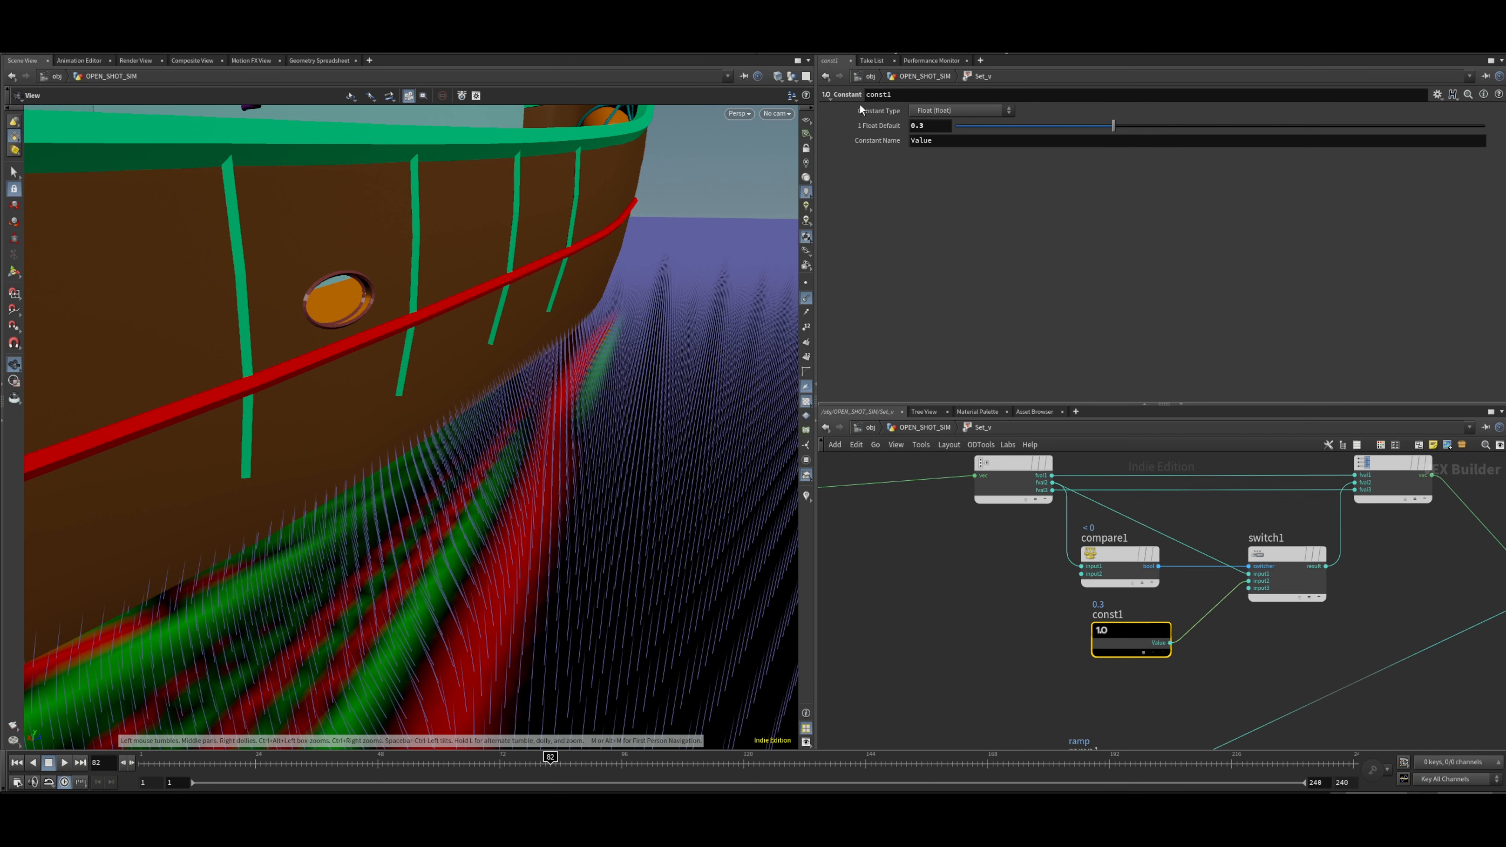
click(928, 124)
drag(445, 412, 486, 405)
Follow the vector and ramp branches to multiply1 and the geometry output node.
middle_drag(1272, 663, 940, 655)
scroll(943, 658, down, 4)
middle_drag(982, 708, 999, 675)
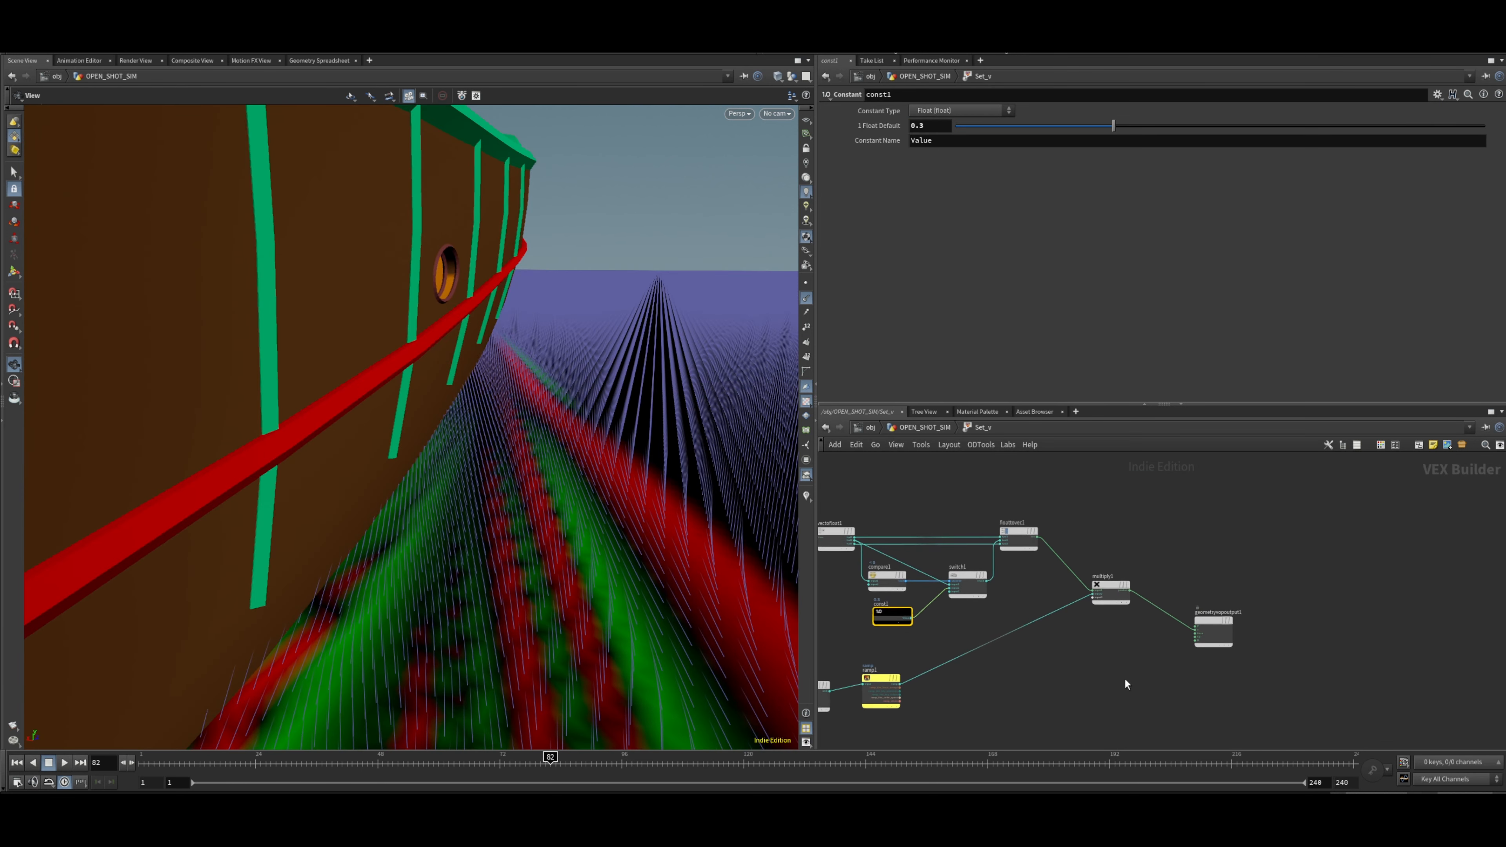
scroll(1153, 649, up, 3)
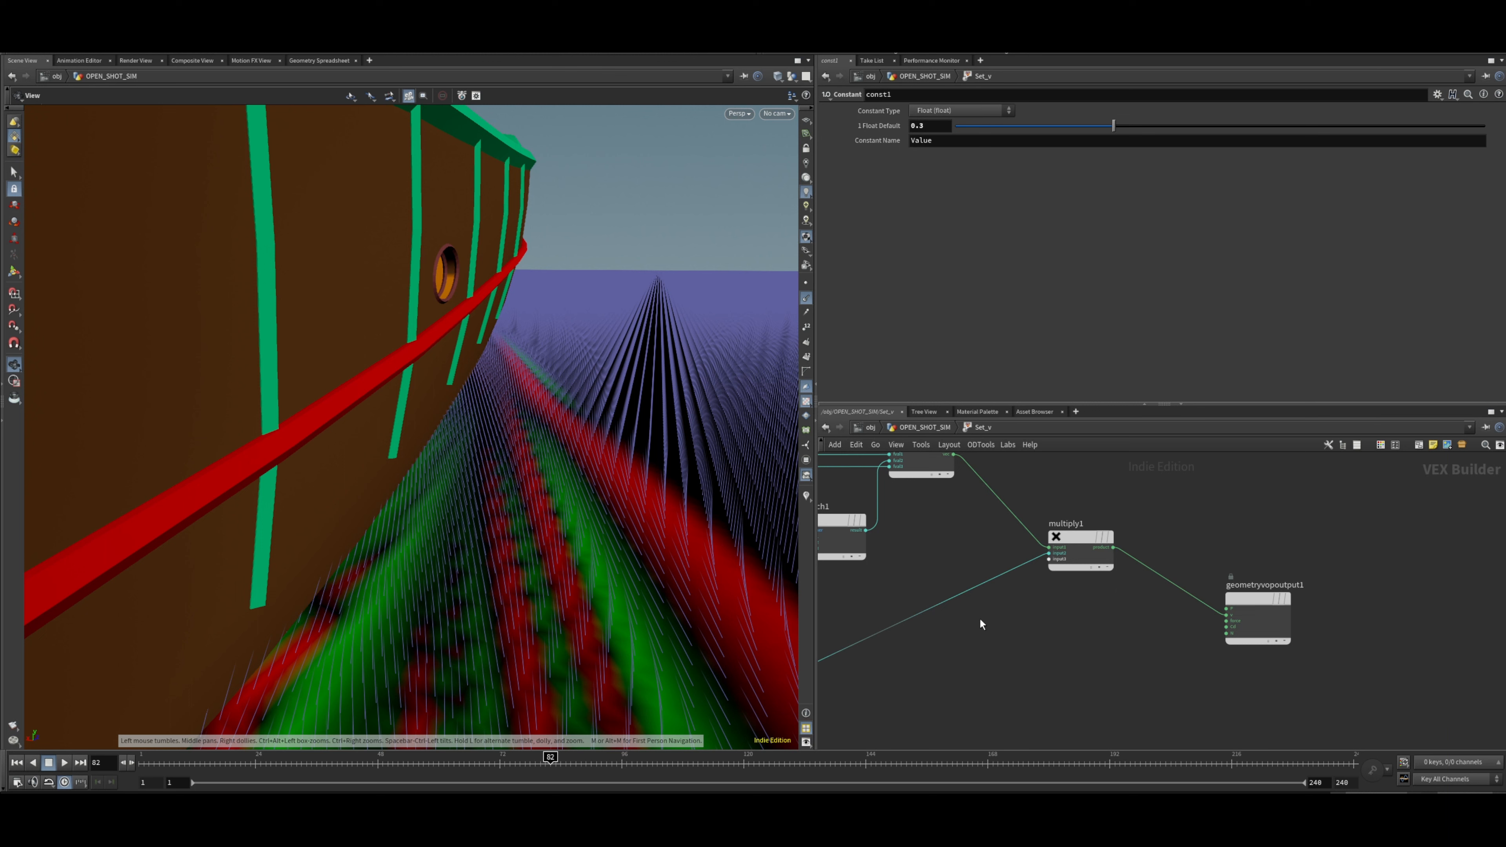
Review the settings of xyzdist1 and fit1 inside Set_v and view the whole boat with its surrounding velocity field.
scroll(979, 618, down, 3)
middle_drag(1066, 642, 1065, 630)
middle_drag(956, 666, 1296, 590)
scroll(981, 623, up, 2)
click(976, 565)
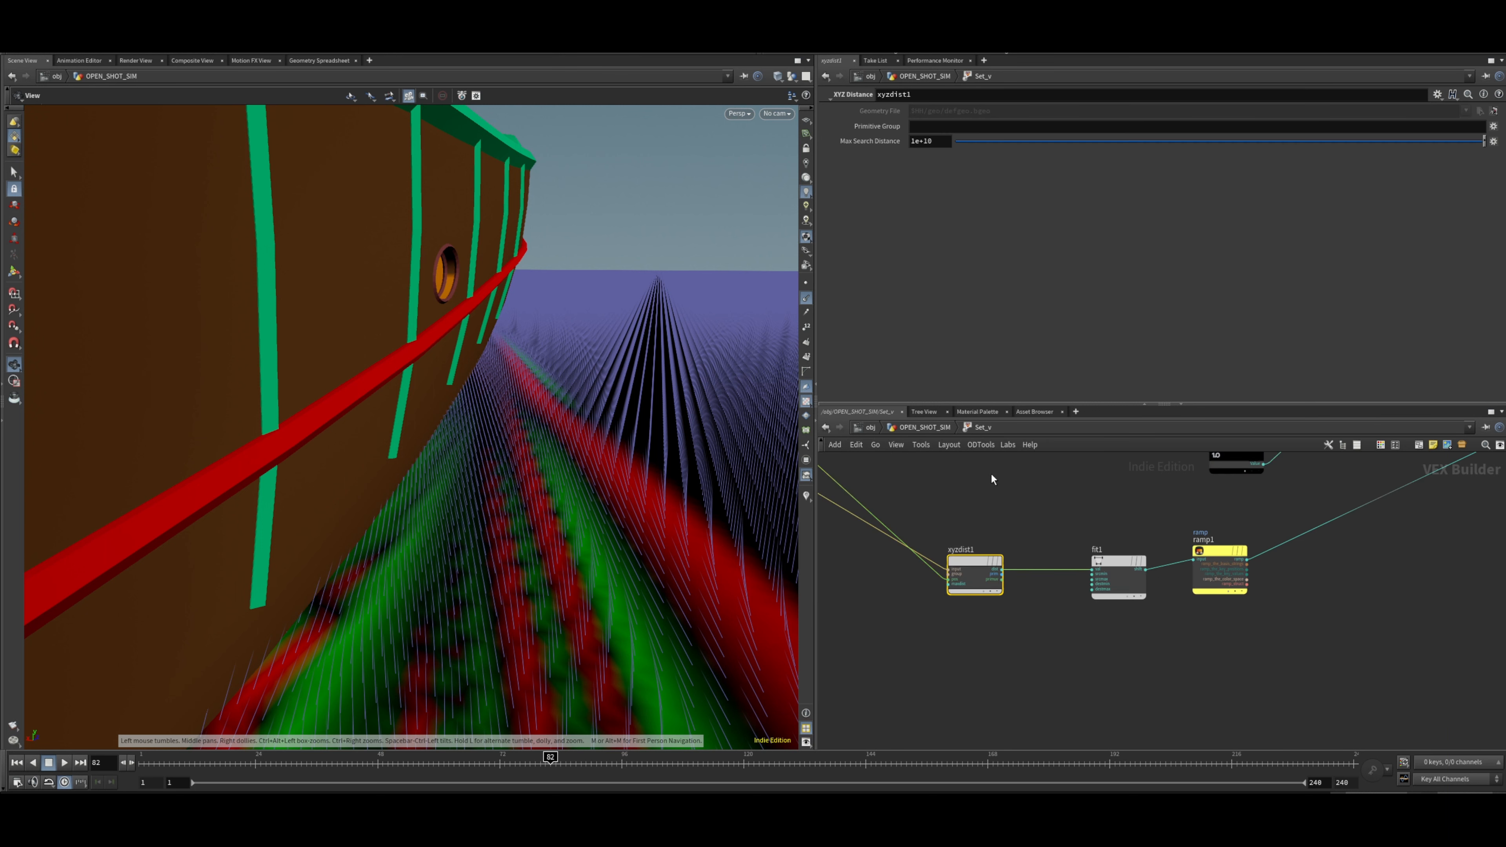
drag(951, 600, 951, 598)
drag(1004, 526, 973, 631)
click(1115, 563)
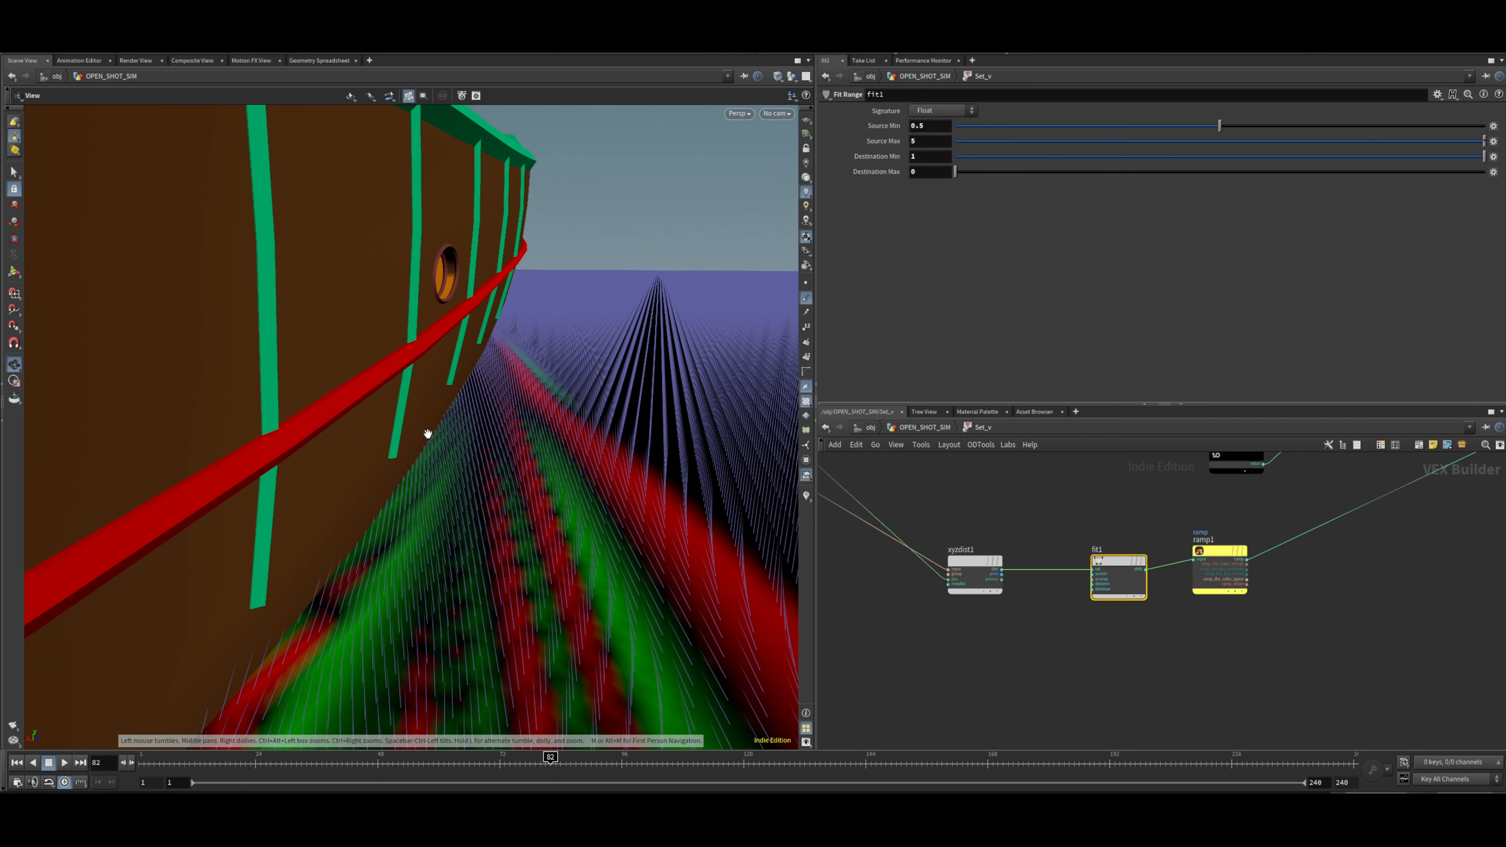
scroll(489, 457, down, 5)
right_drag(498, 482, 246, 476)
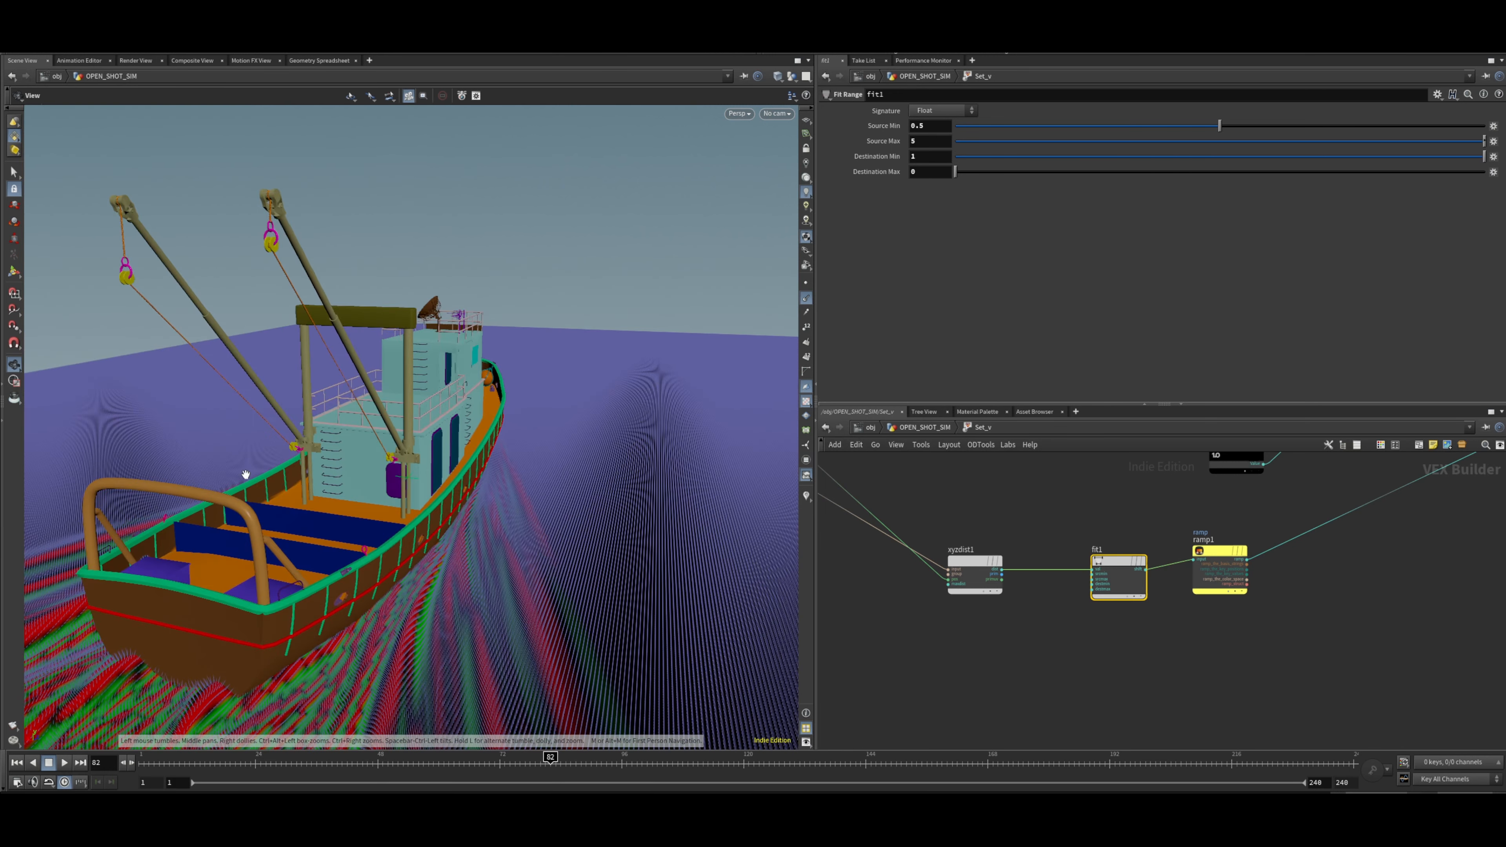
Check which input of the geometry output node receives multiply1's result and return to the OPEN_SHOT_SIM network.
click(1062, 714)
middle_drag(1310, 550, 948, 642)
middle_drag(1156, 590, 790, 637)
middle_drag(885, 646, 1030, 635)
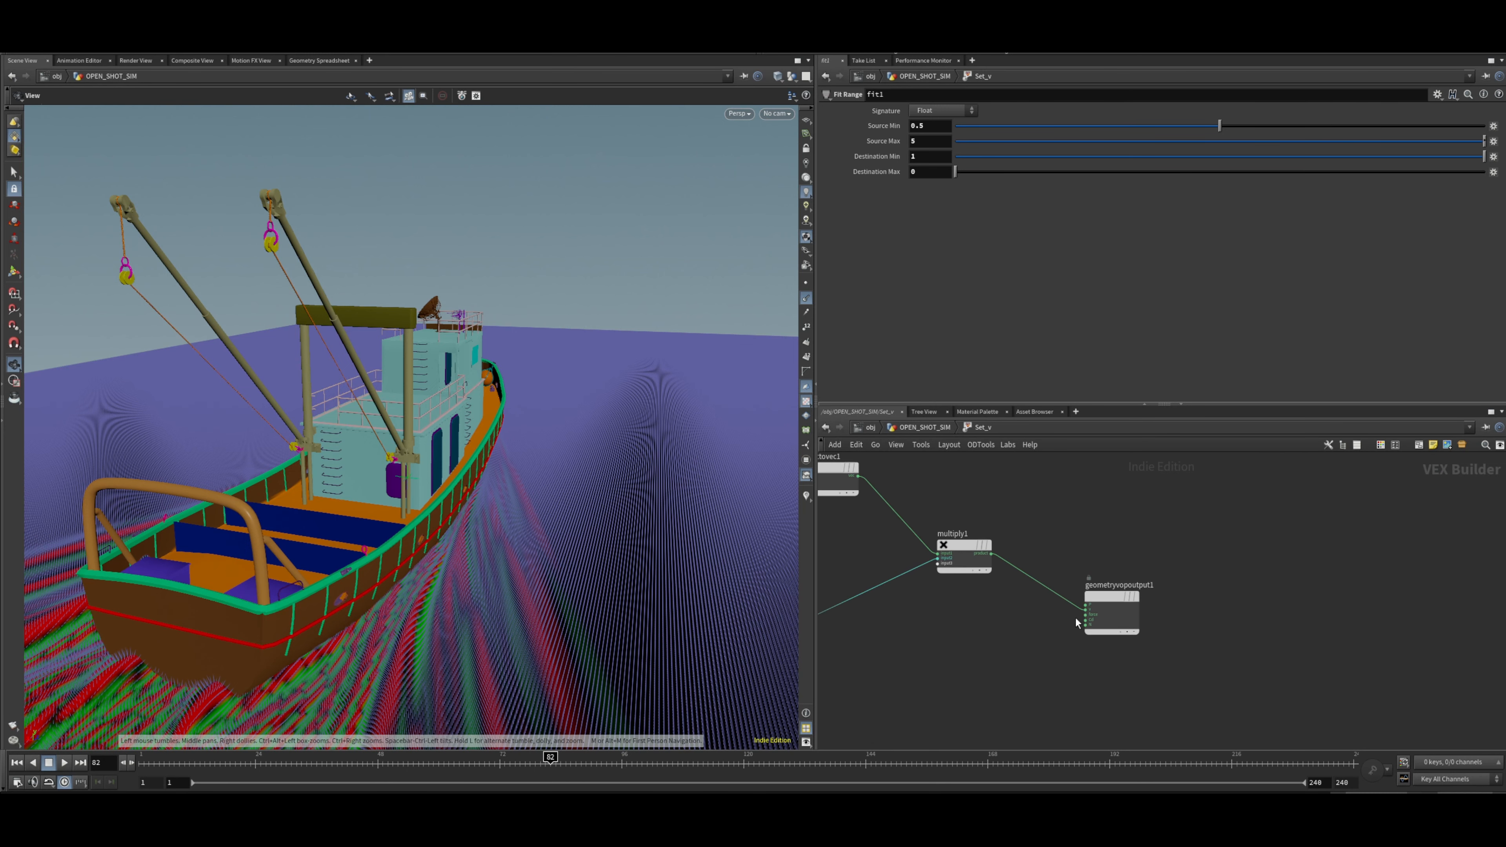
scroll(1034, 634, up, 5)
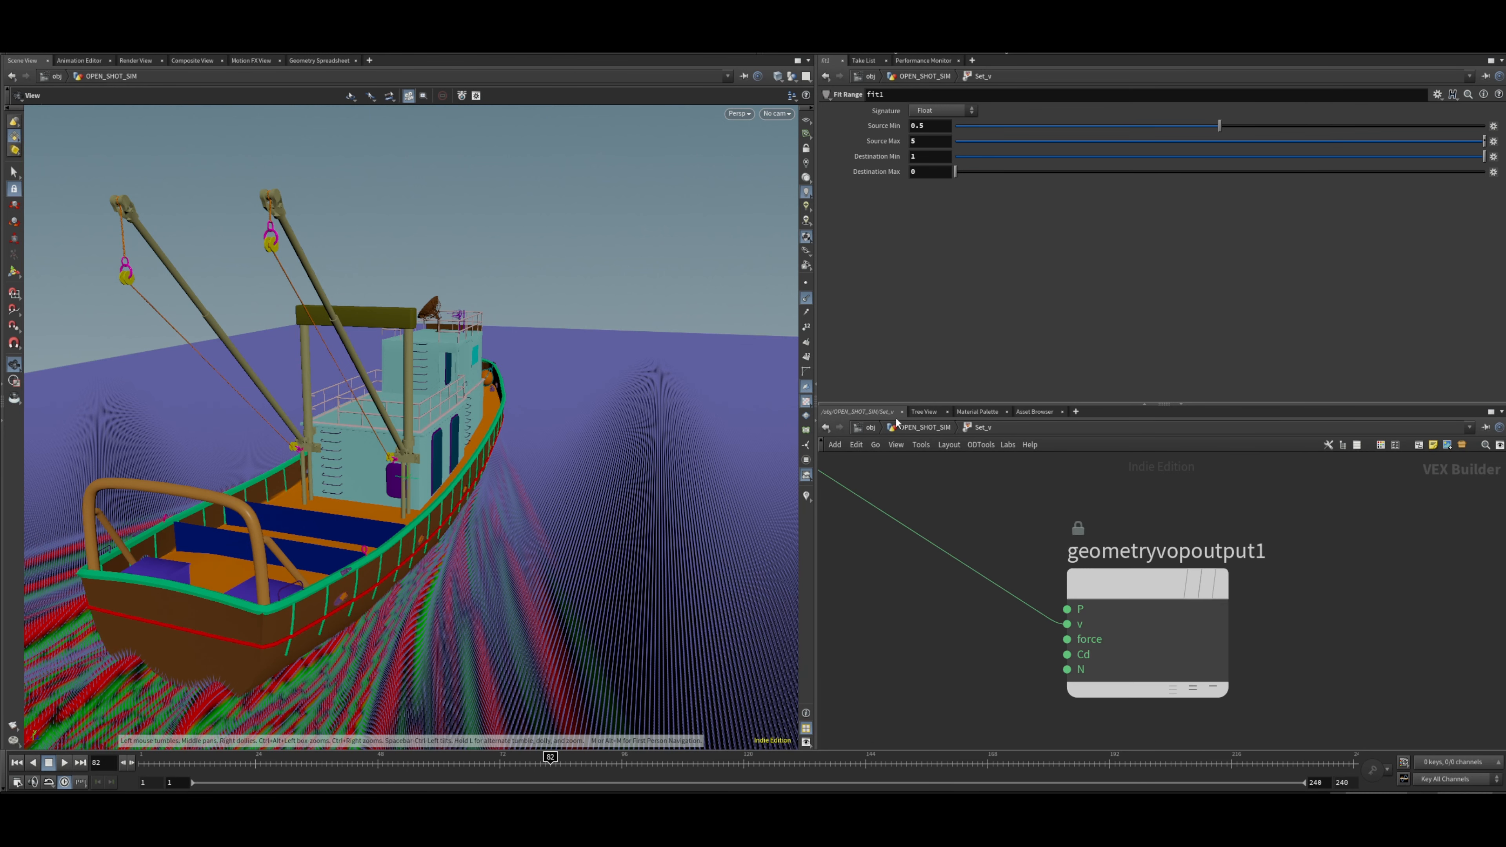
click(928, 430)
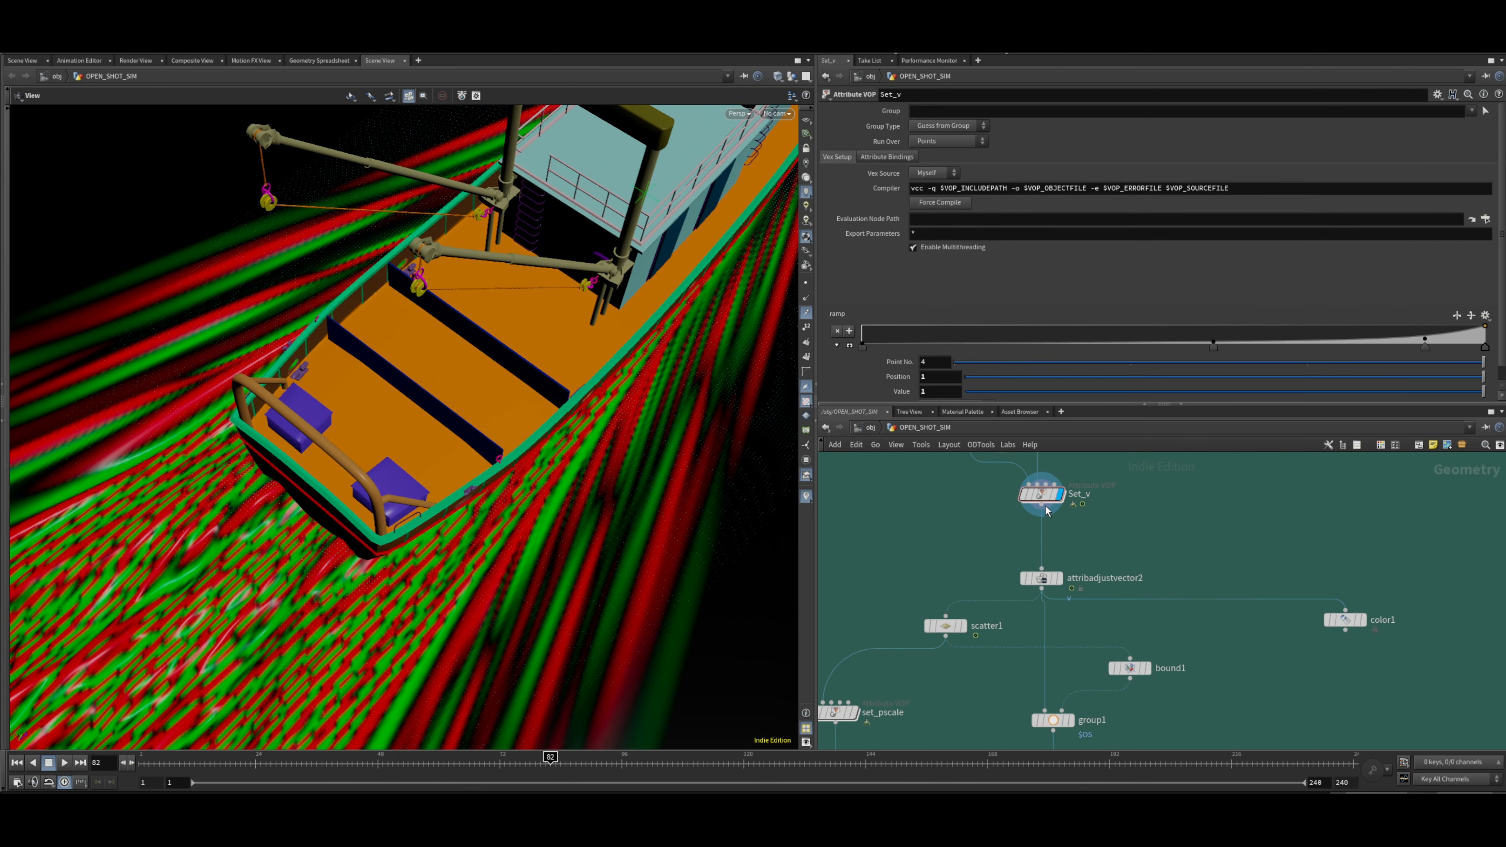
Insert an Attribute Delete node between Set_v and attribadjustvector2, set it to remove the point attribute Cd, and display its result.
drag(1046, 511, 1047, 509)
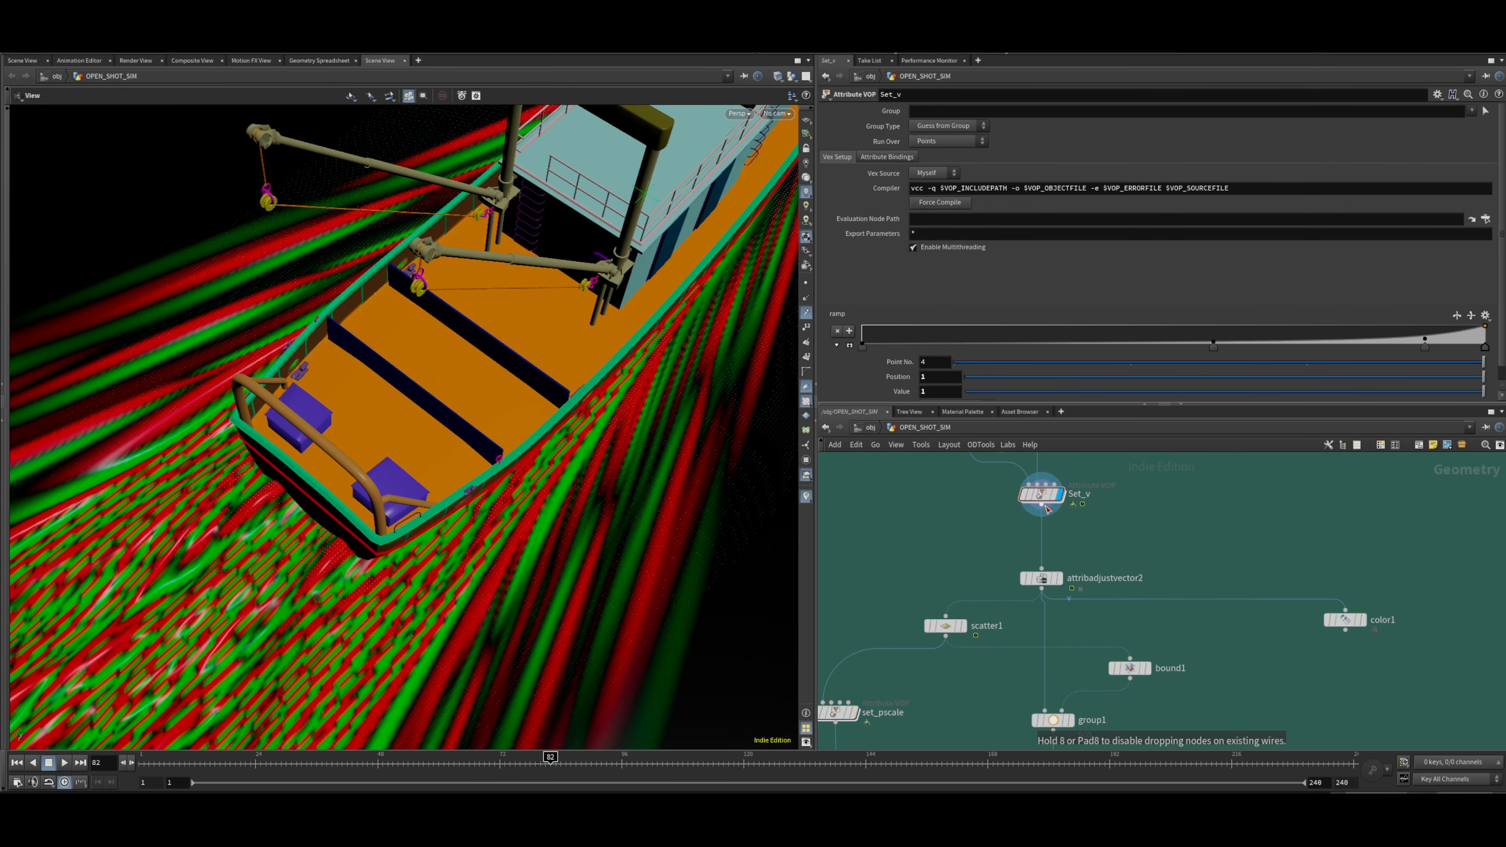
click(1044, 535)
click(1494, 134)
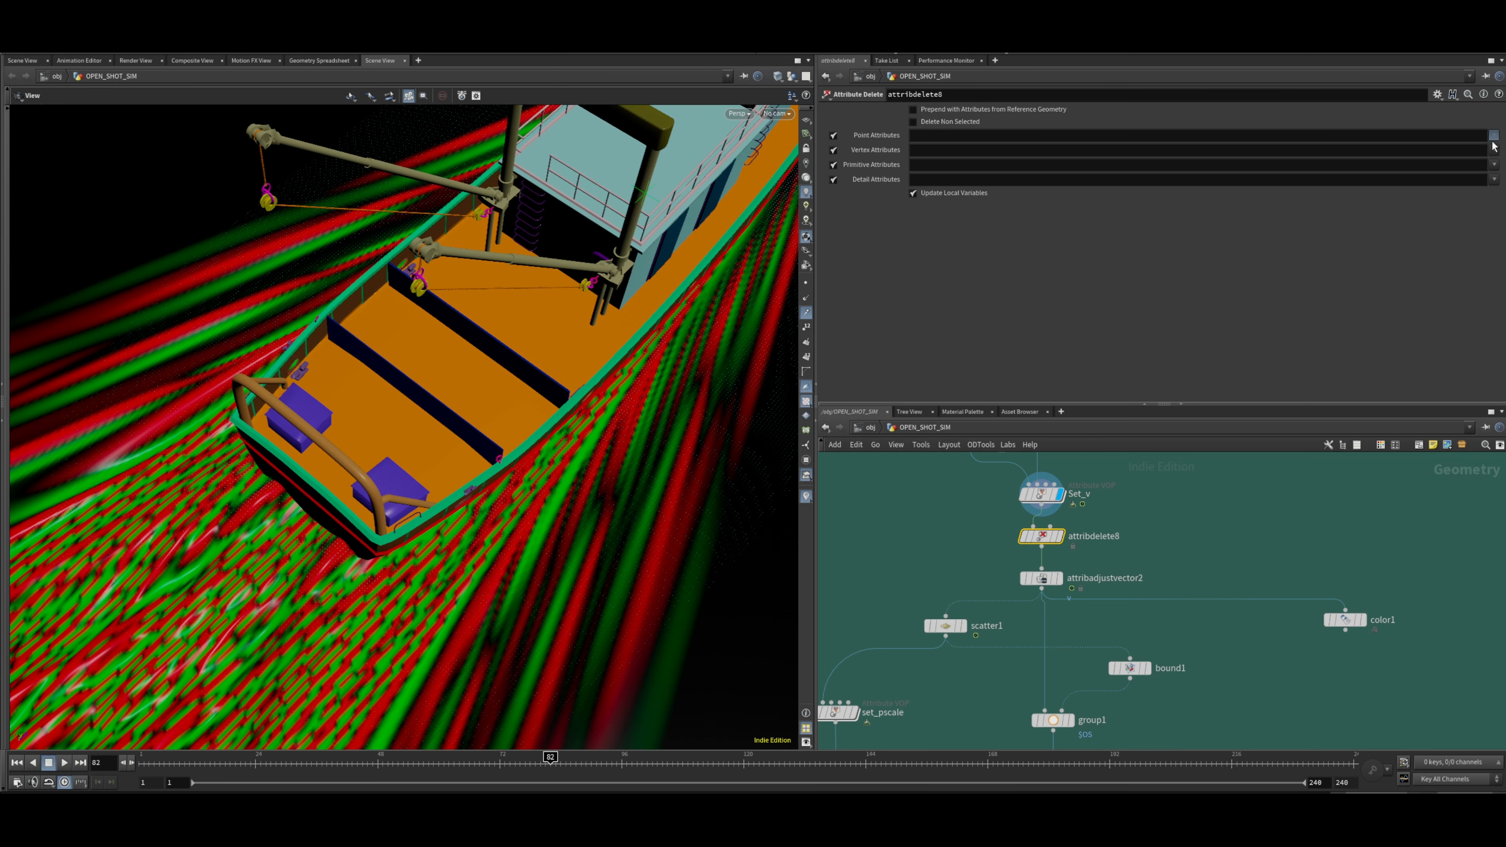
click(1492, 145)
click(1060, 540)
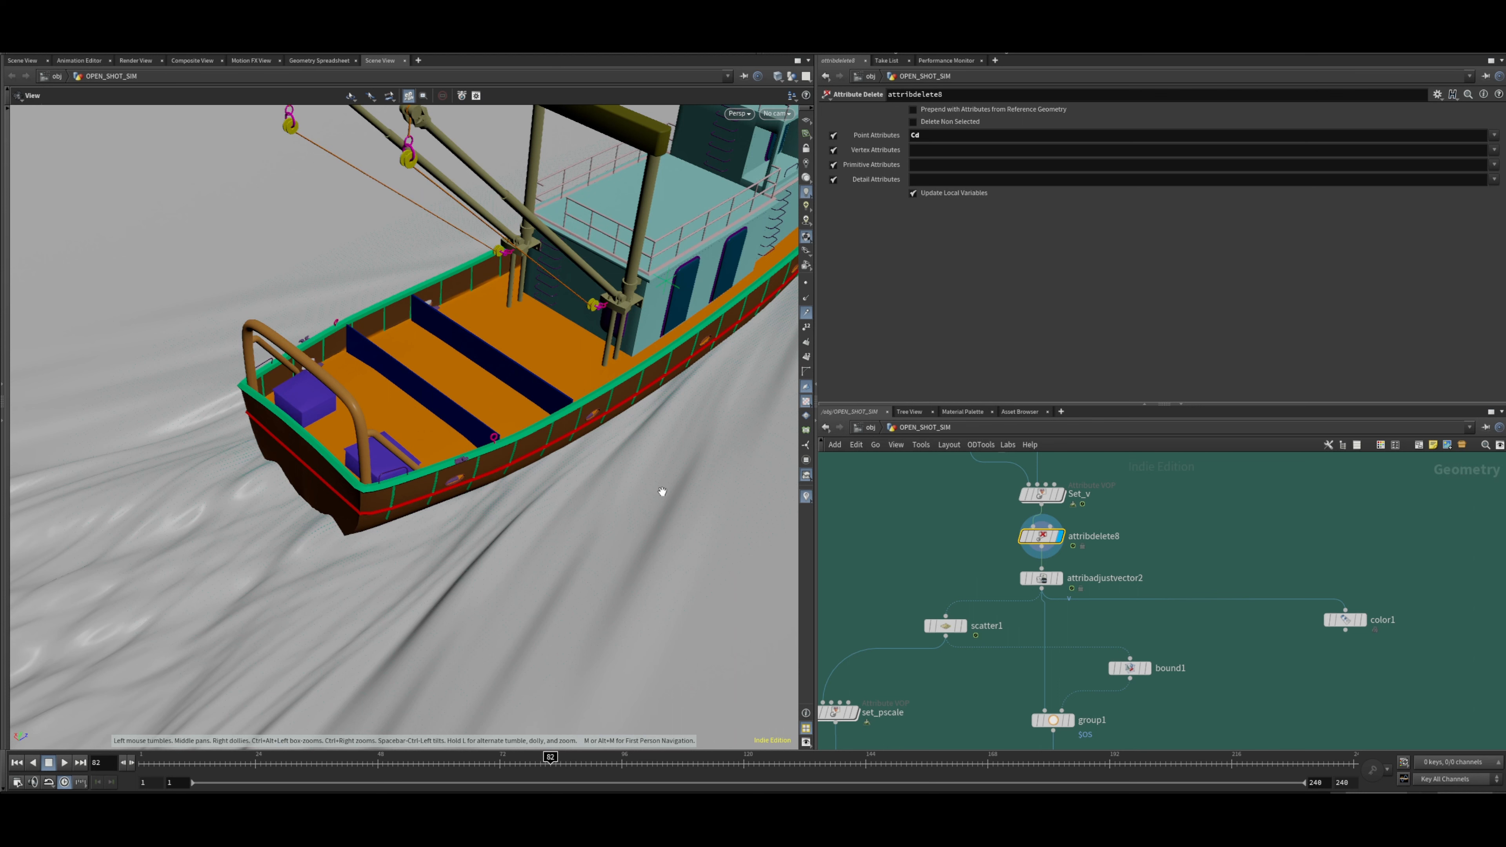
Display attribadjustvector2 up close and sort its points by v[x] in the Geometry Spreadsheet.
click(1059, 579)
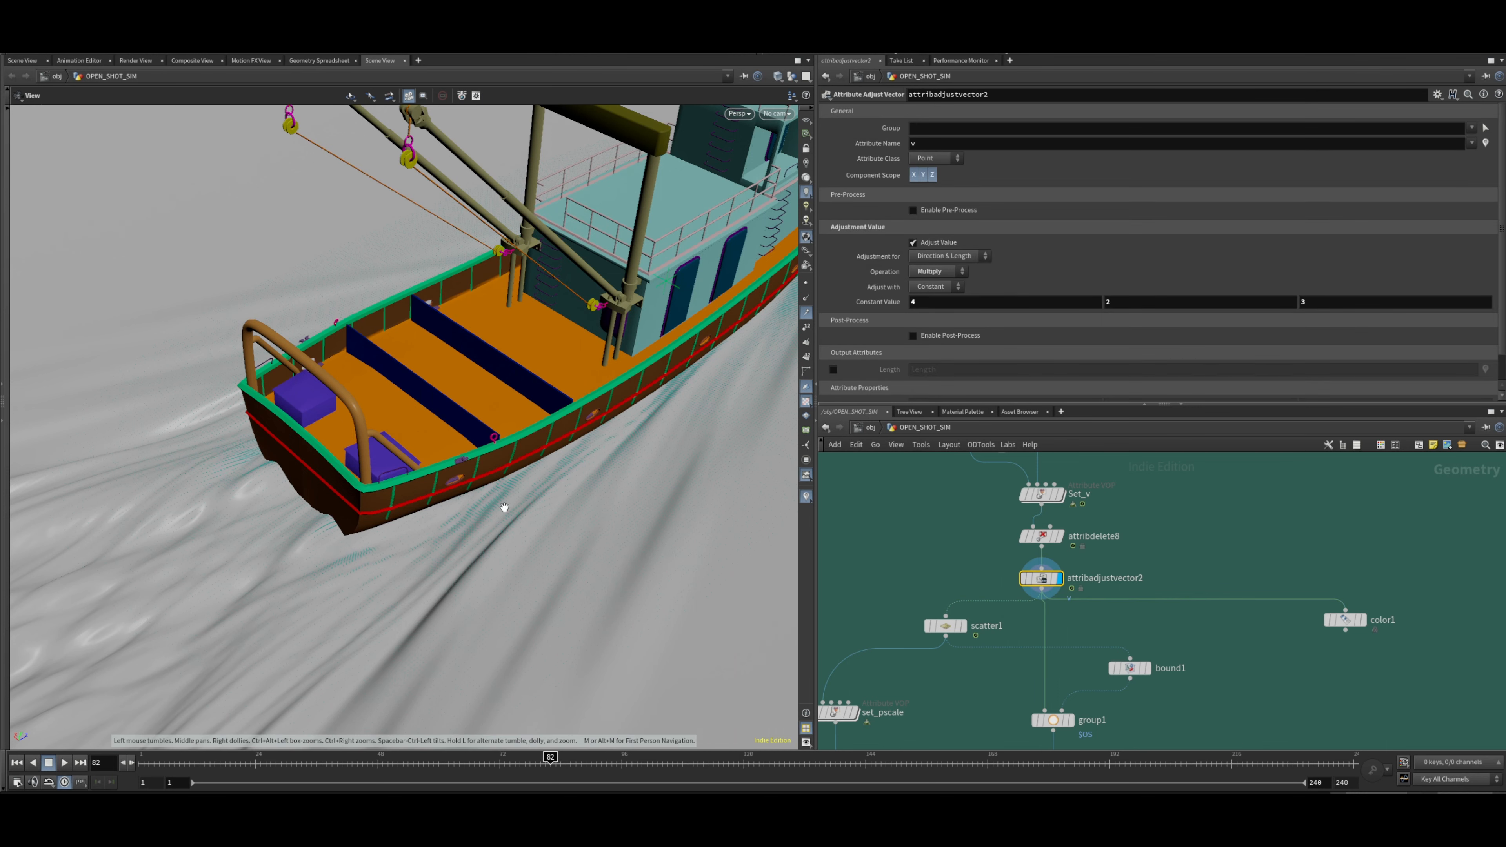
right_drag(504, 508, 753, 498)
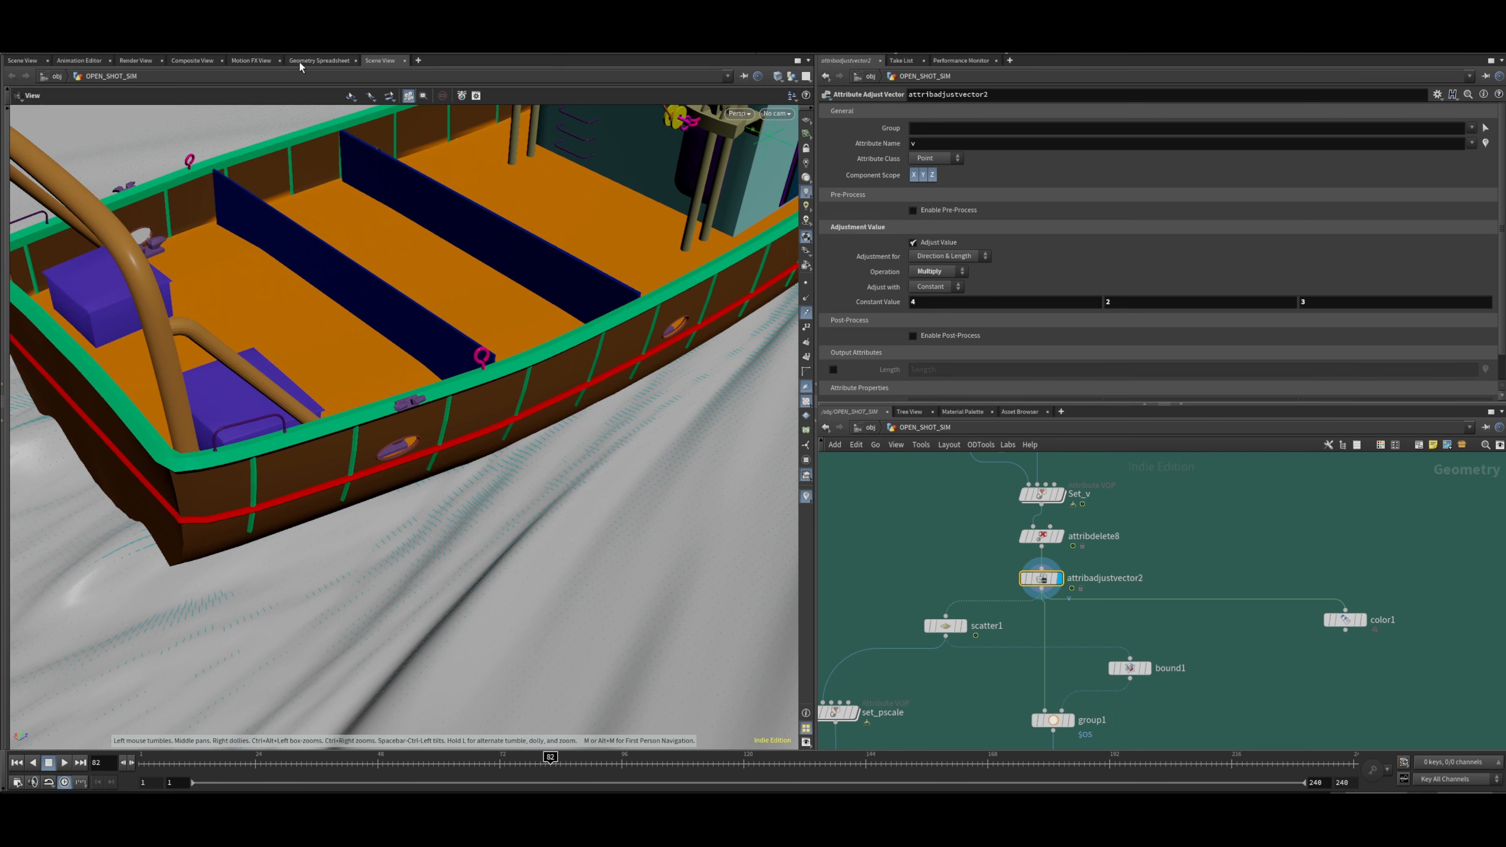
click(319, 60)
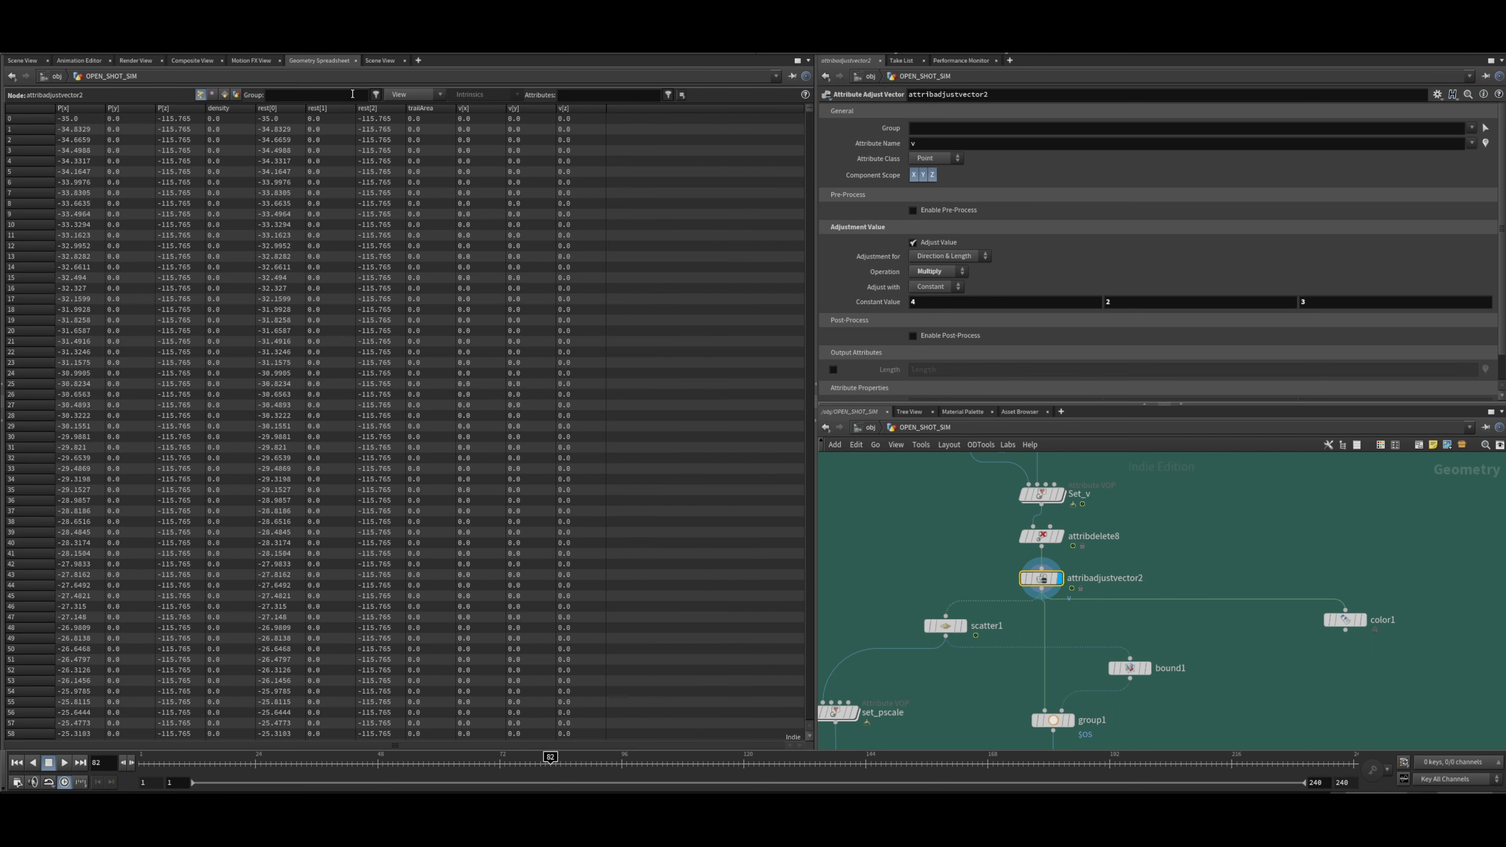
click(484, 109)
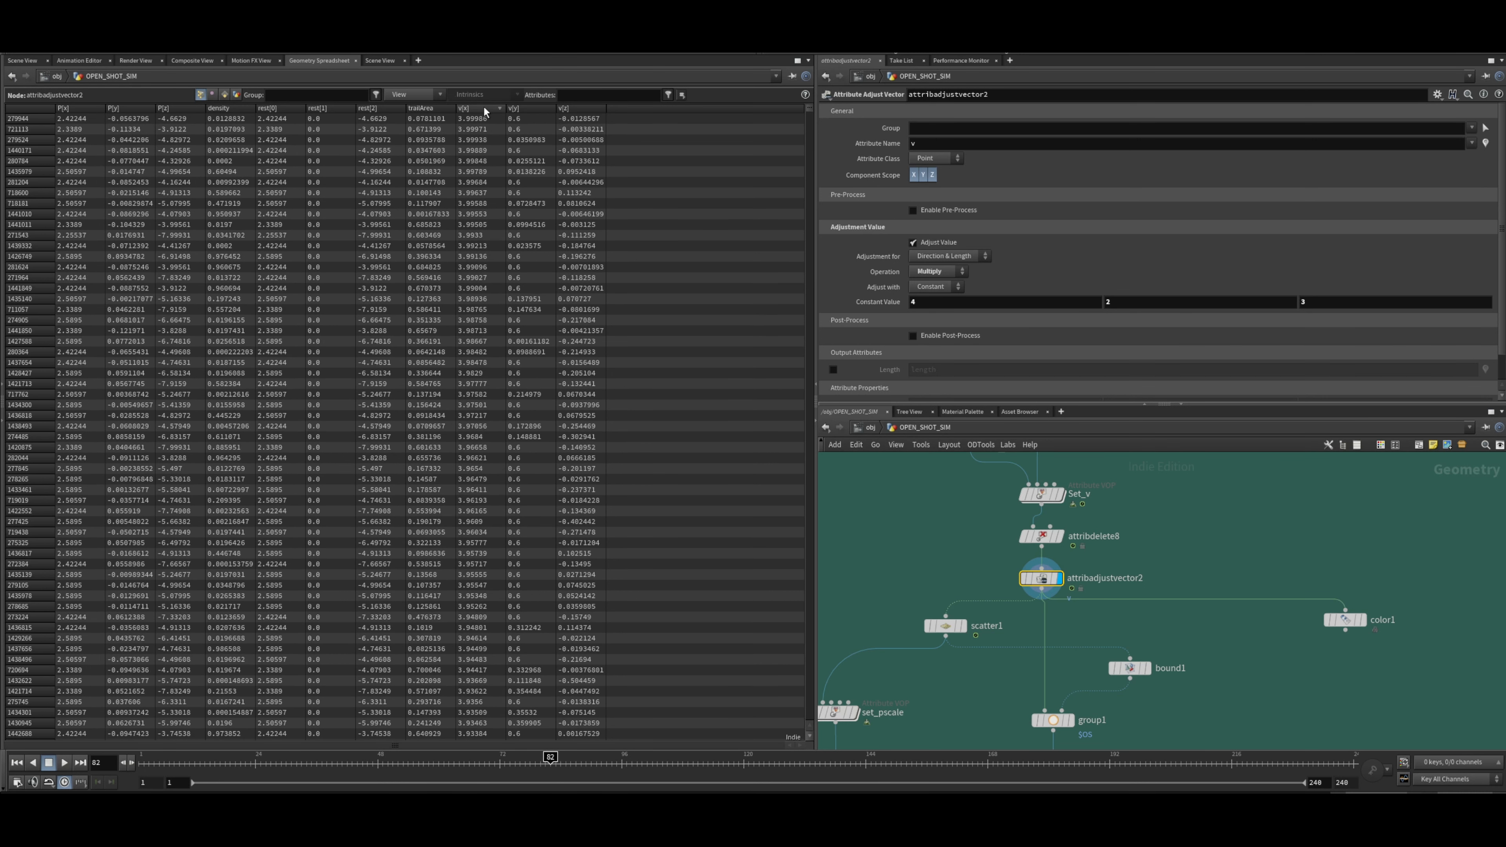
click(484, 108)
click(475, 109)
Sort the points by v[z] and compare the velocity values at attribdelete8 and attribadjustvector2.
click(581, 108)
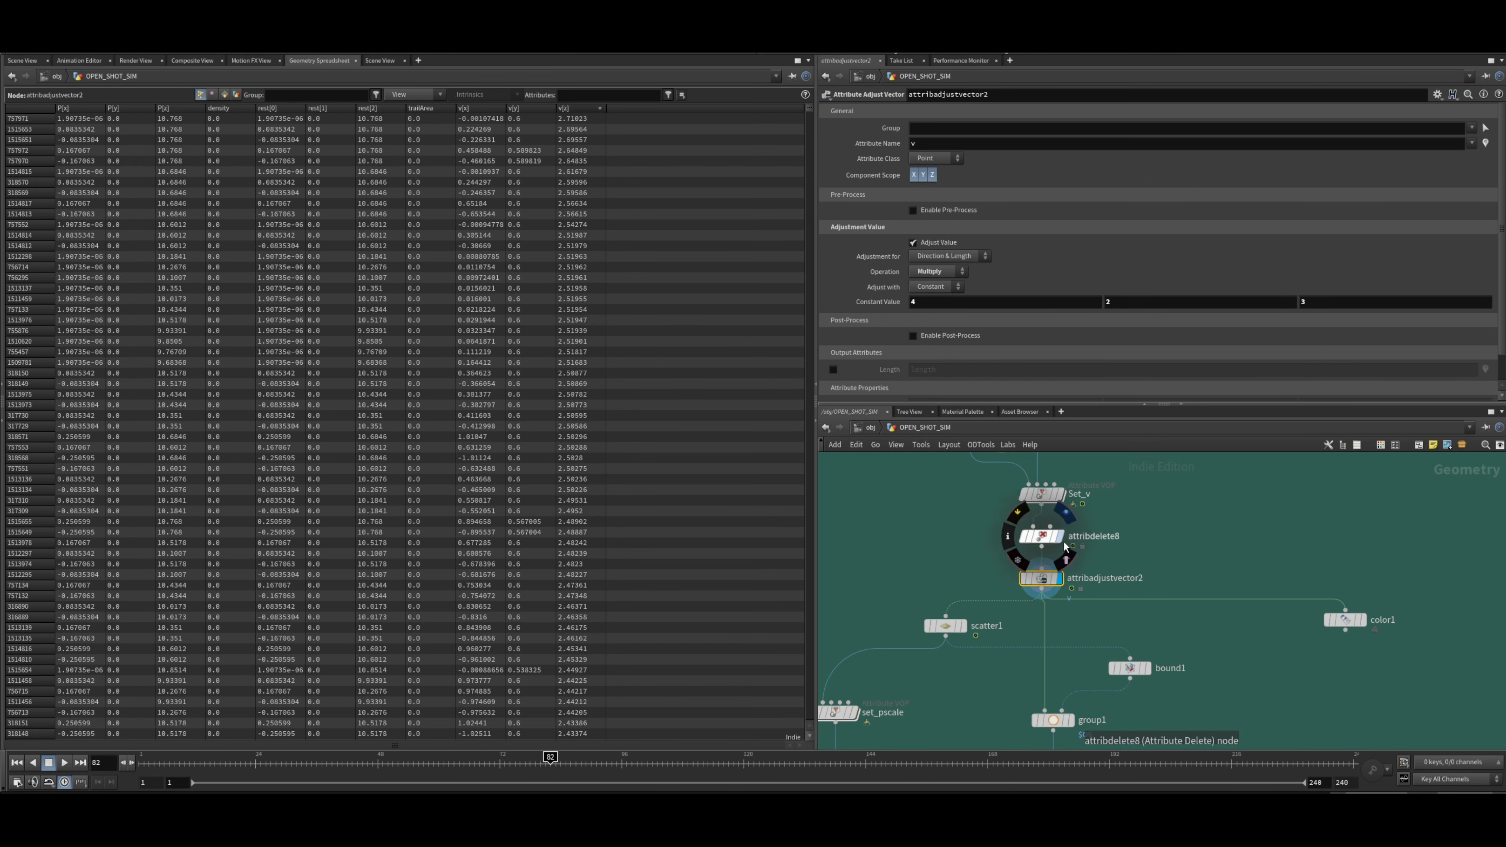
click(1051, 538)
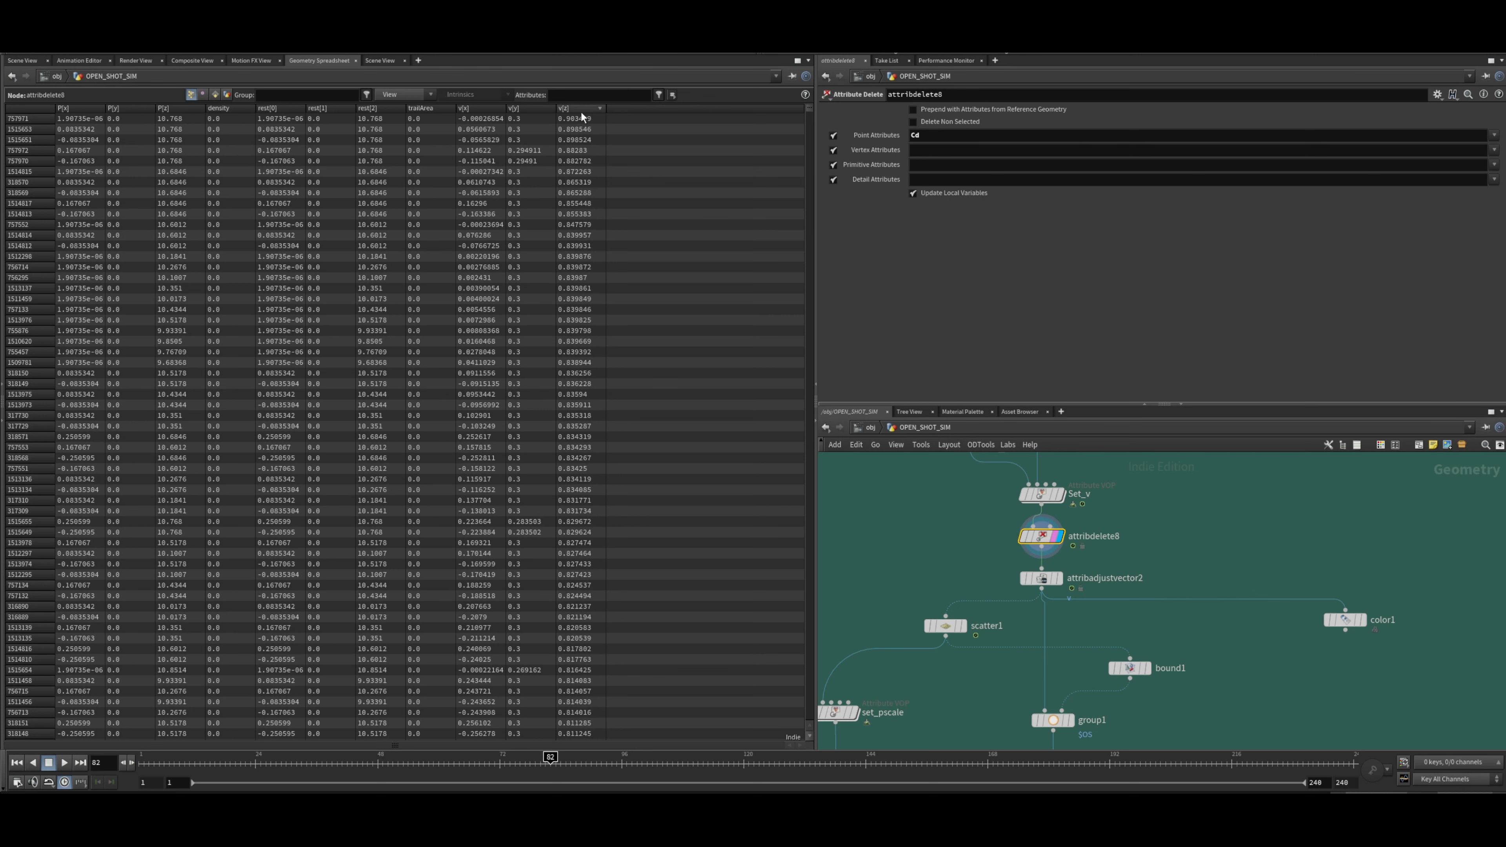
click(1045, 583)
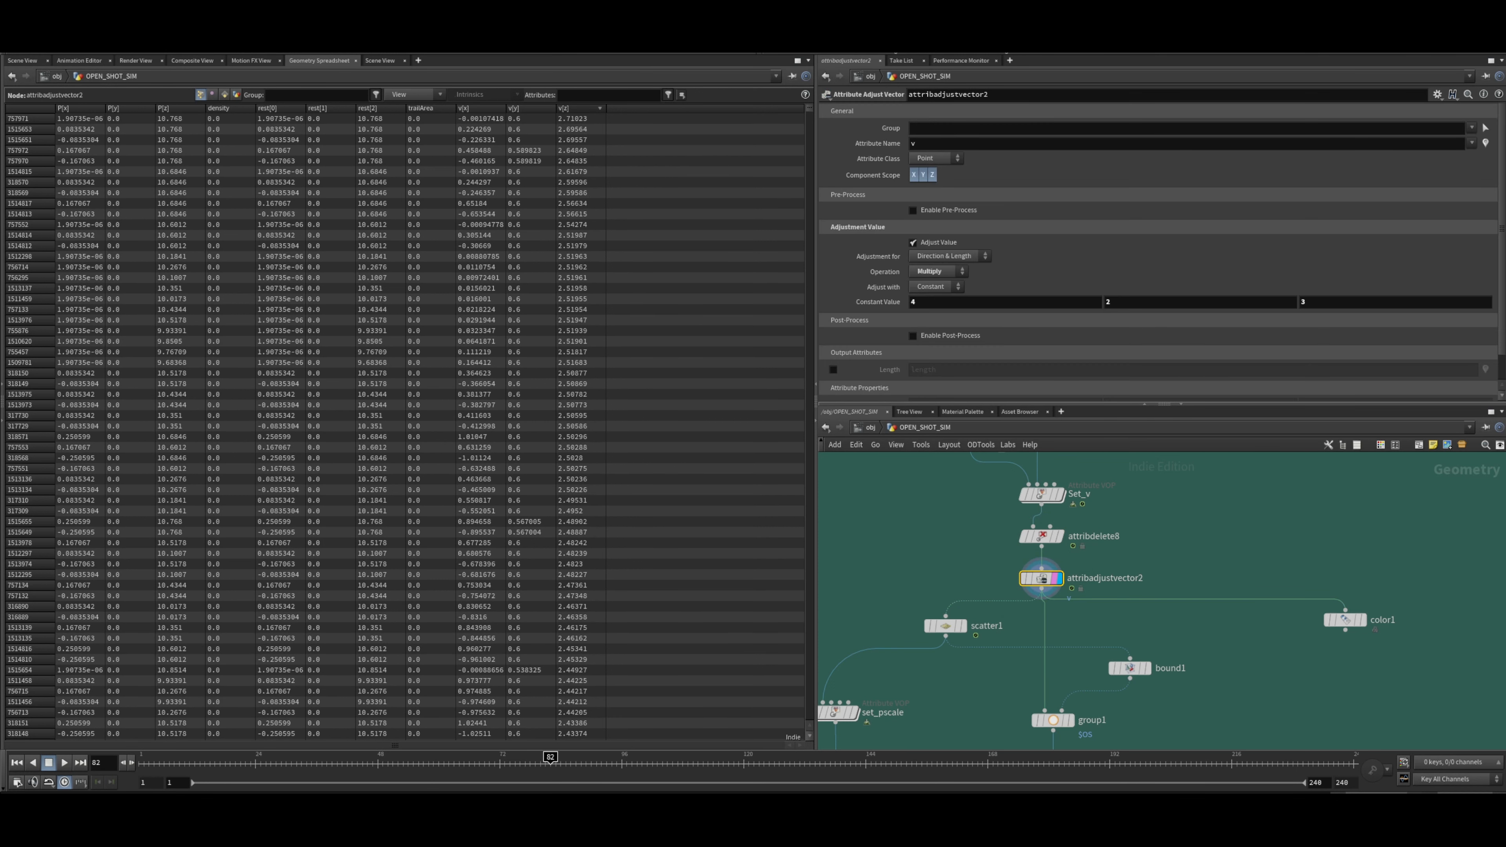
Return to the 3D scene, hide the point normals and view the displaced ocean surface around the whole boat.
click(34, 59)
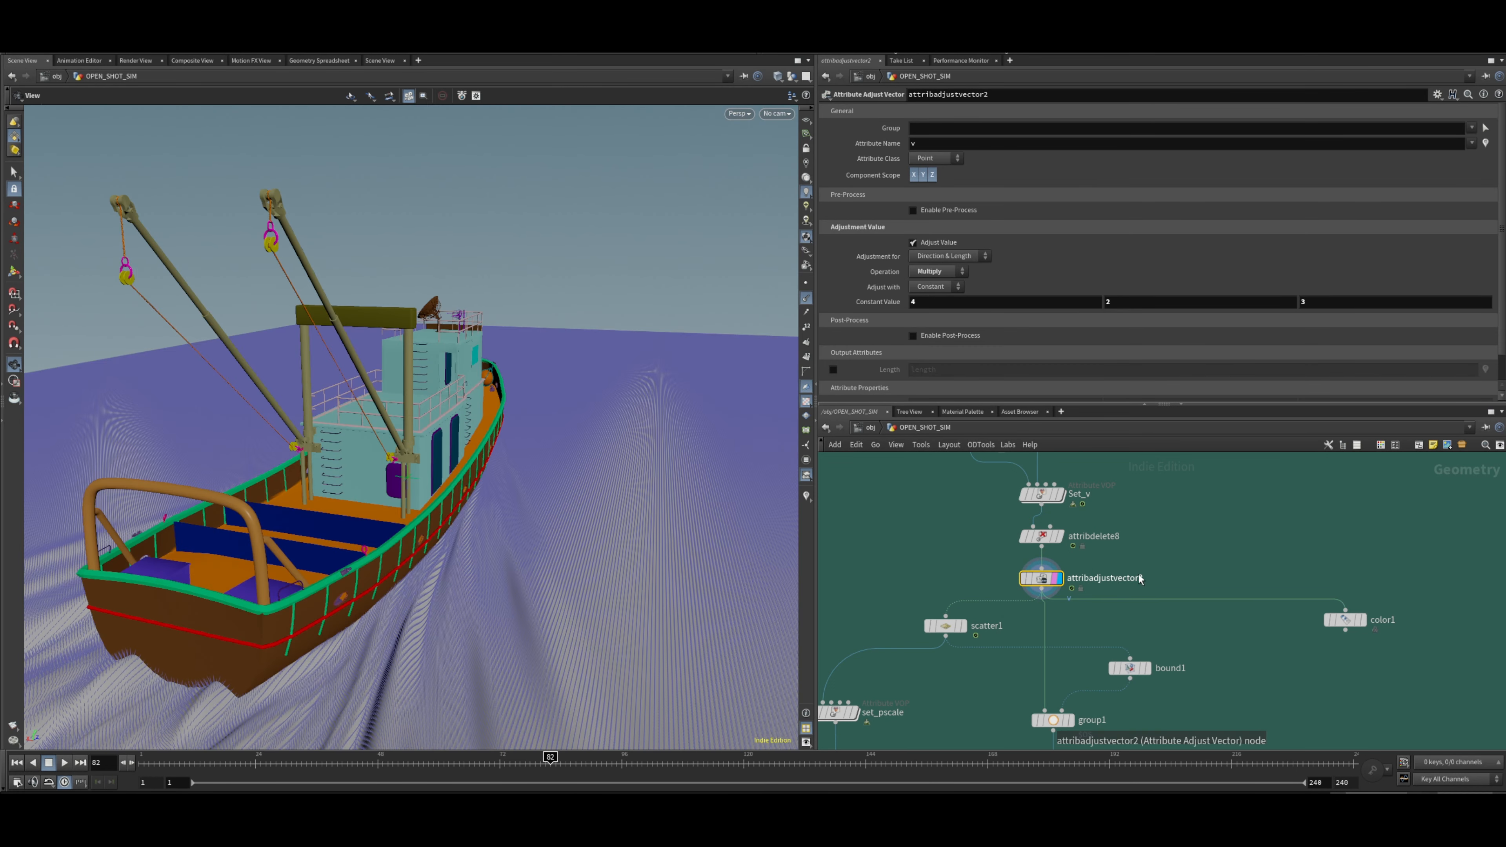
click(806, 298)
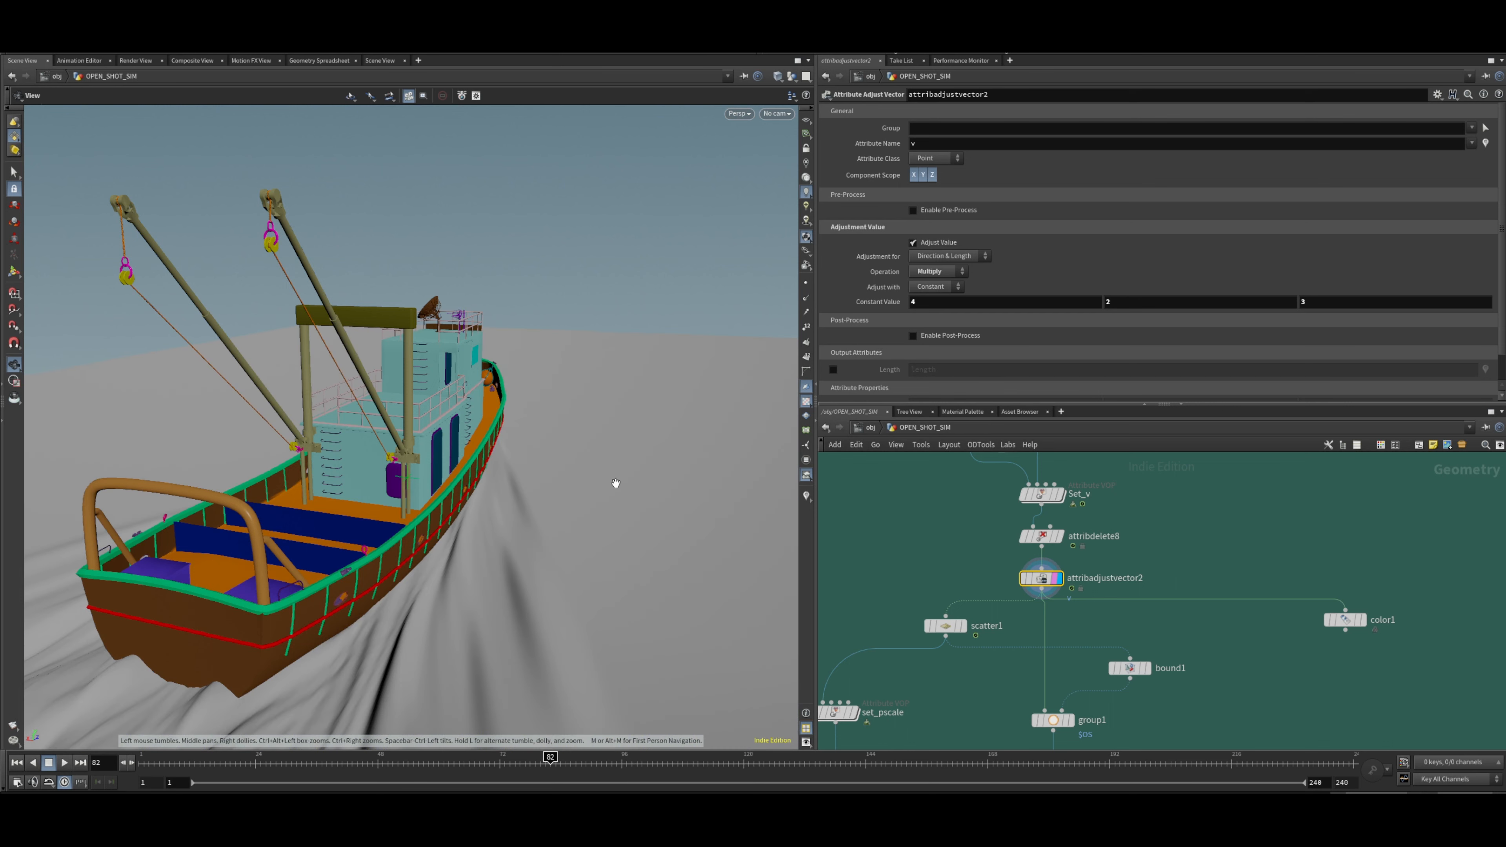
right_drag(495, 533, 226, 522)
middle_drag(225, 522, 470, 403)
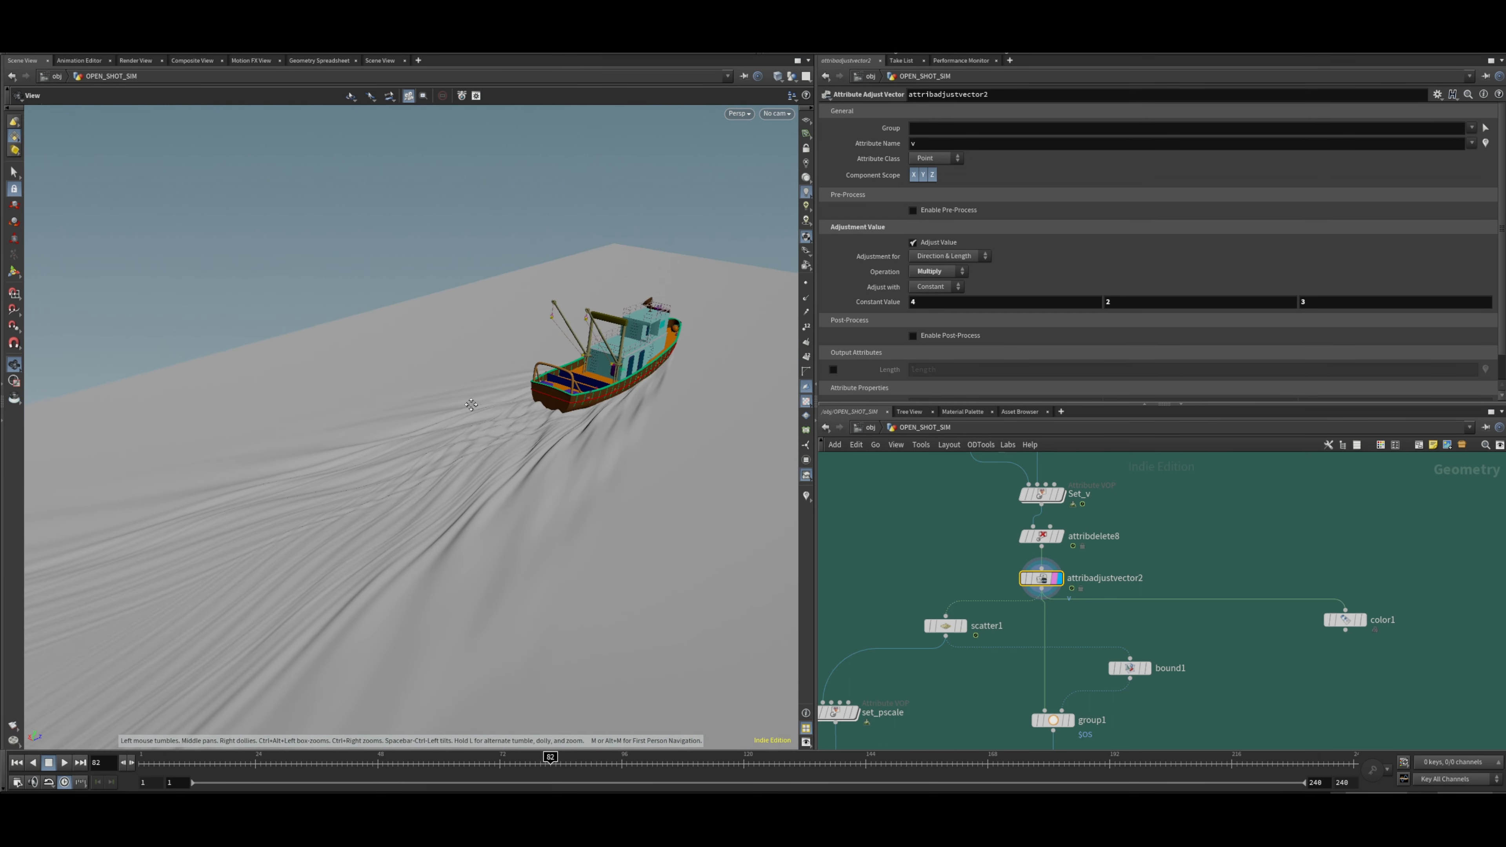
right_drag(471, 404, 644, 455)
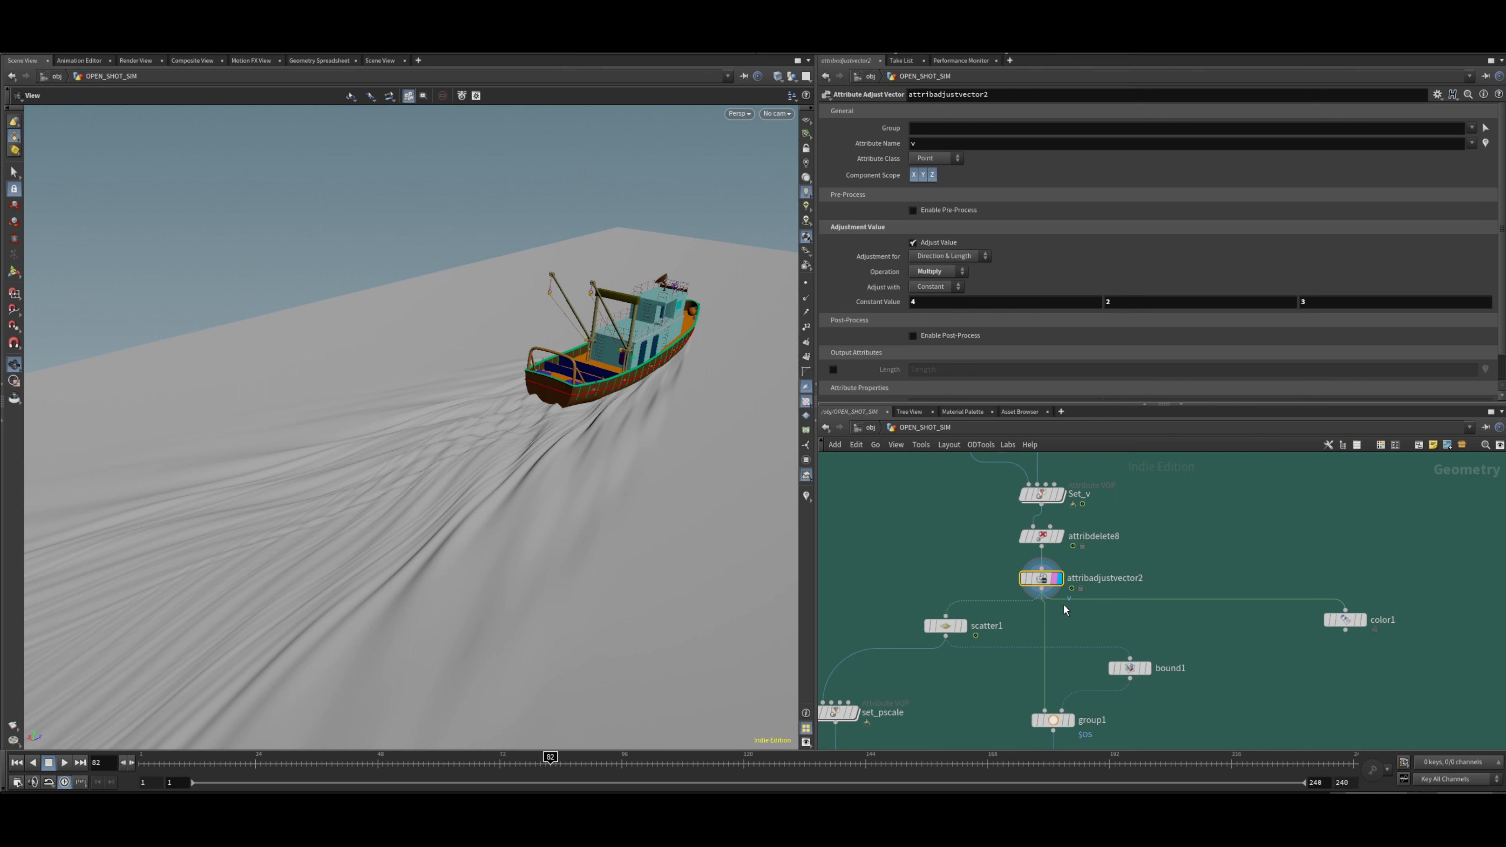
Display the scatter1 points and check which attribute its Density Attribute setting uses.
scroll(1055, 625, down, 3)
scroll(1057, 572, up, 5)
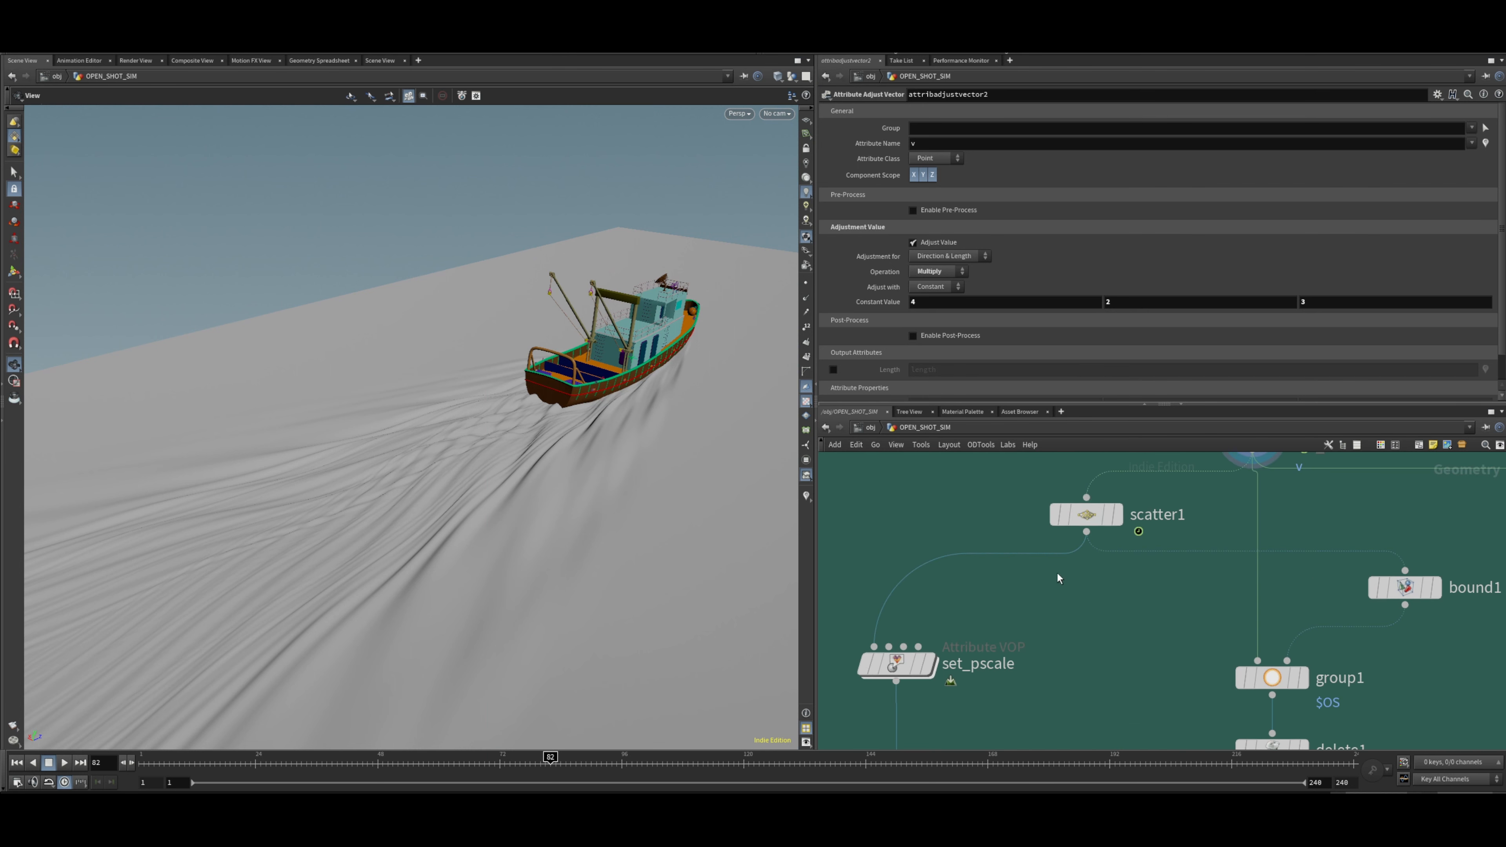
click(1116, 515)
click(1094, 522)
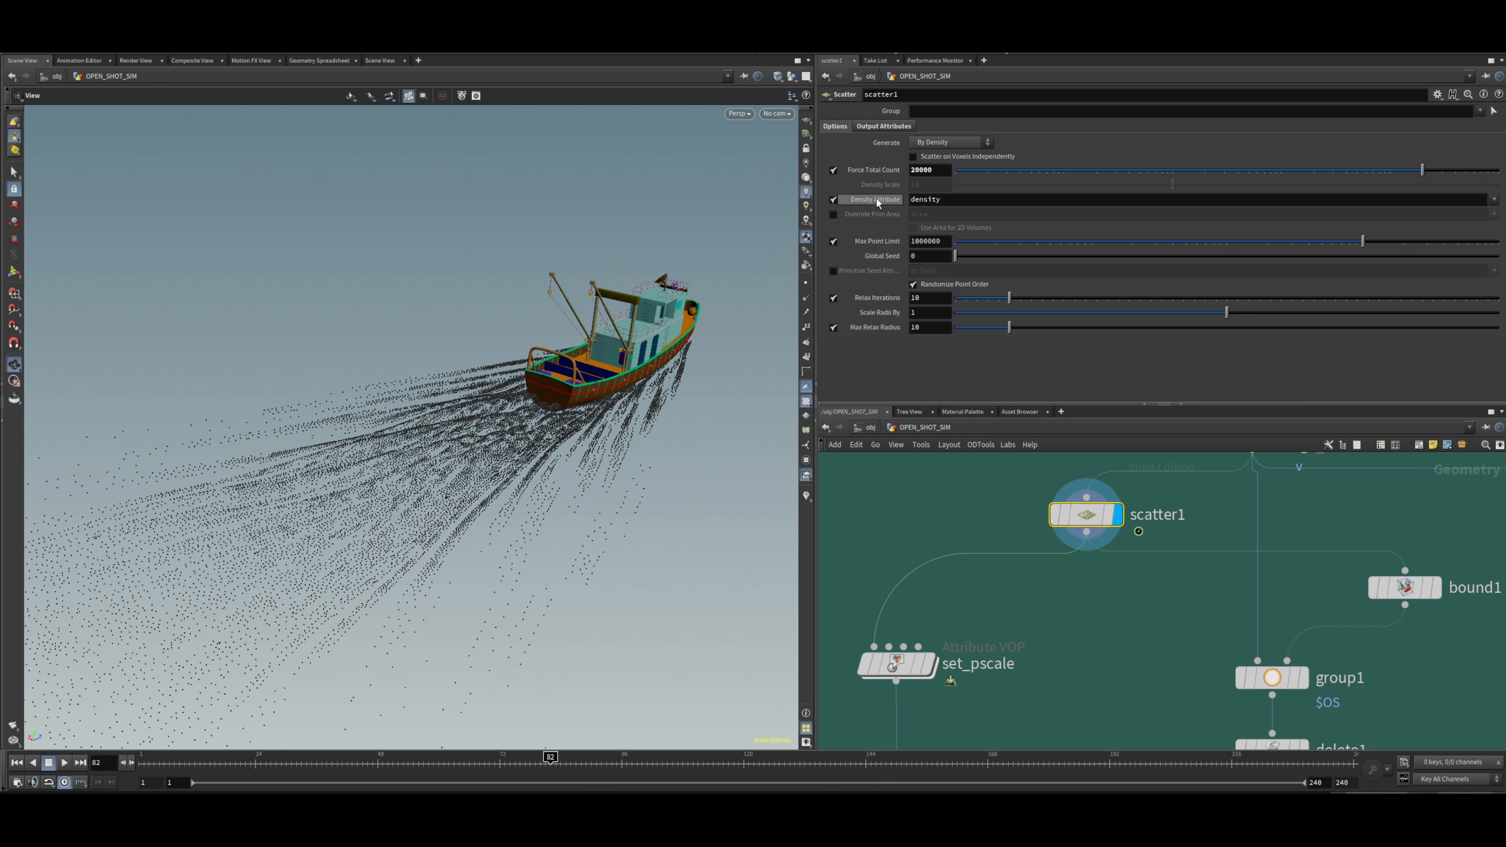
click(947, 199)
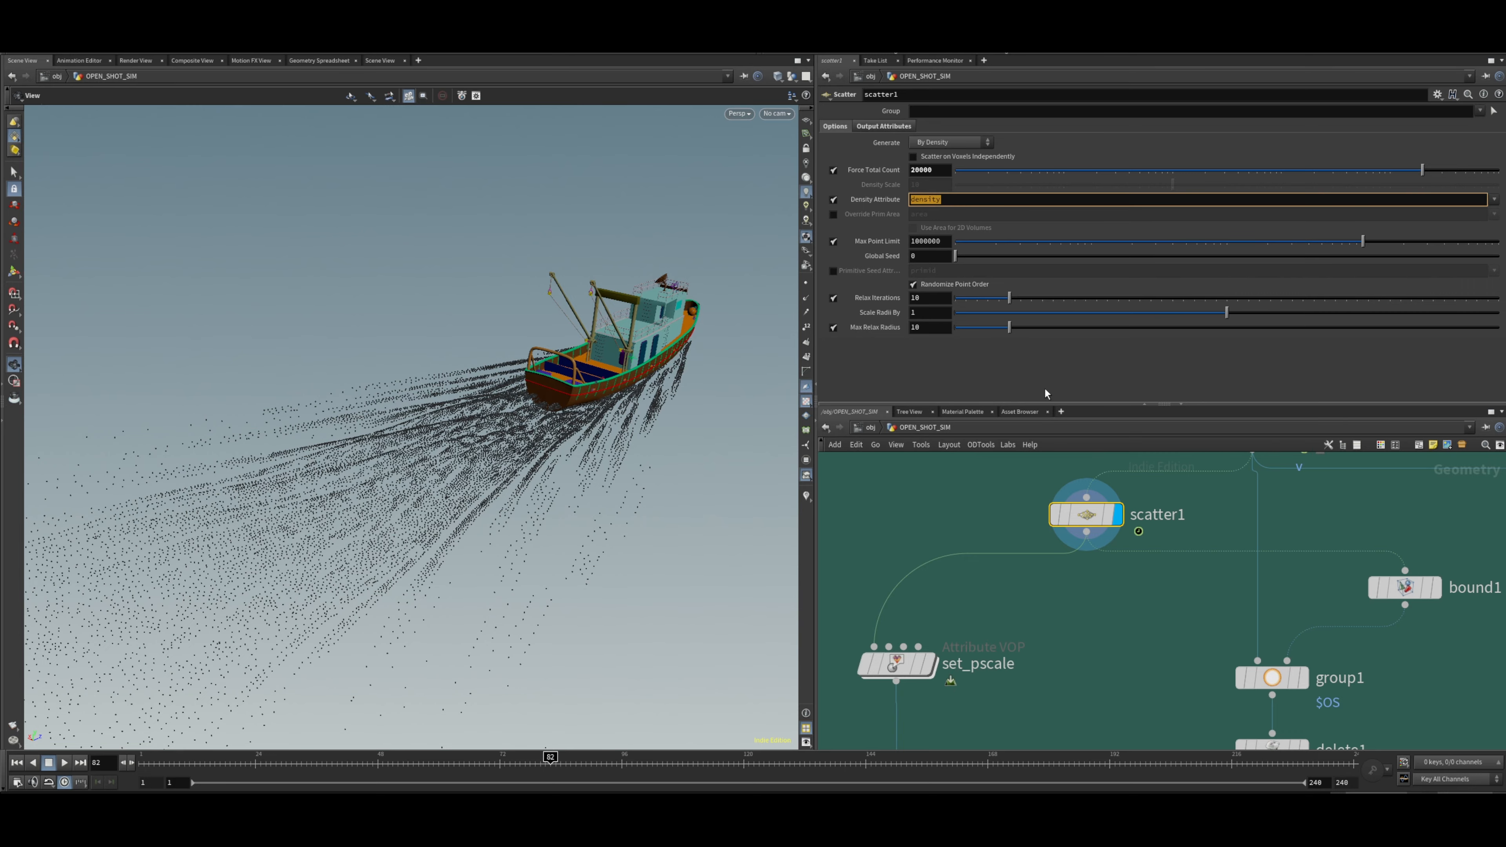
Examine the distribution of the scattered wake points behind the boat from above, from the side and at an angle.
mouse_move(510, 368)
mouse_down()
mouse_move(528, 377)
mouse_move(521, 404)
mouse_move(493, 420)
mouse_move(502, 396)
mouse_up()
drag(576, 473, 551, 471)
right_drag(550, 472, 424, 485)
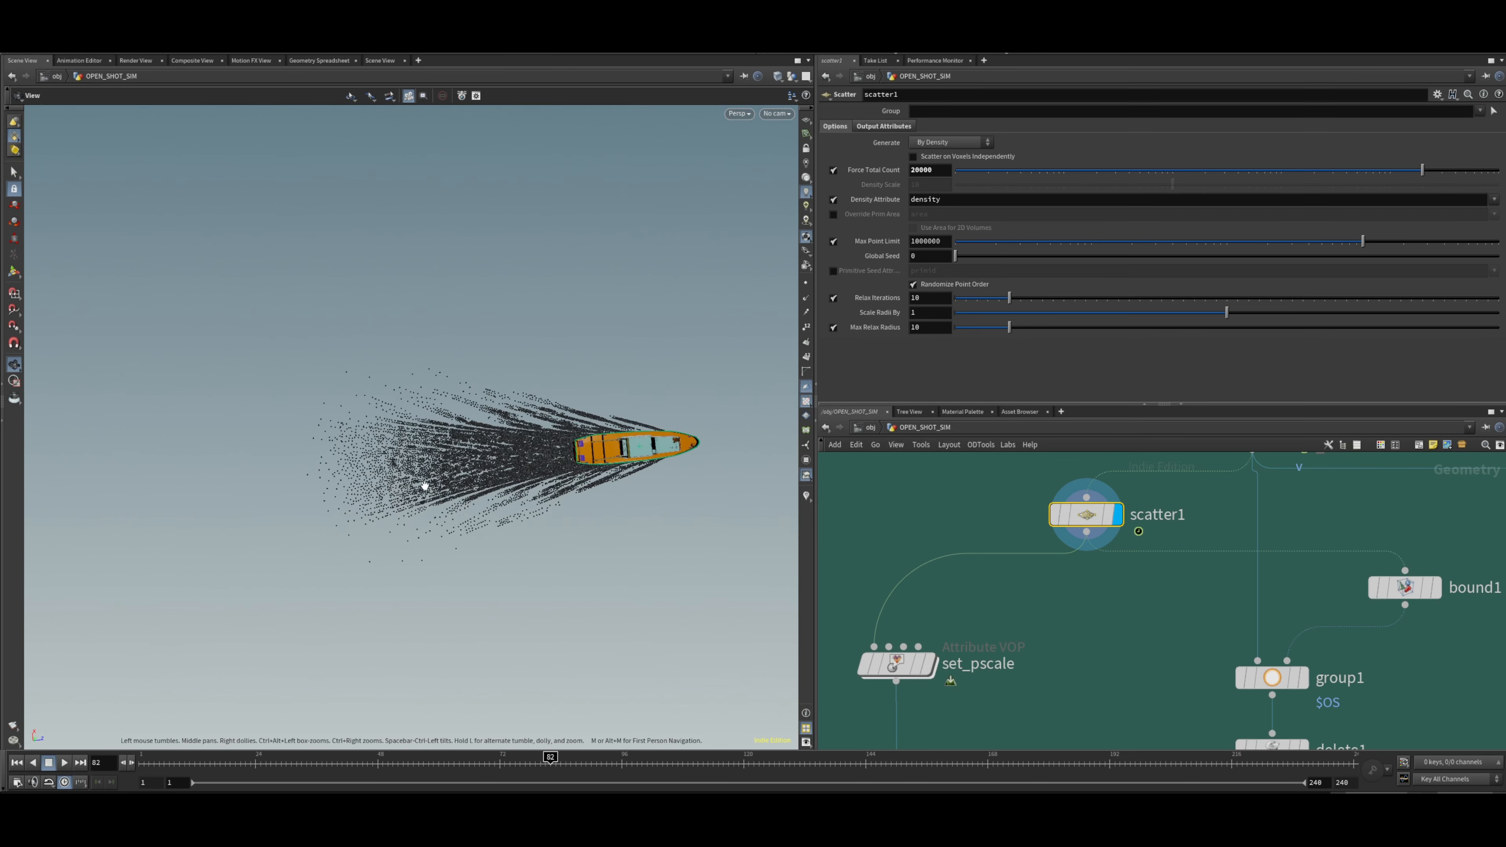
scroll(576, 455, up, 5)
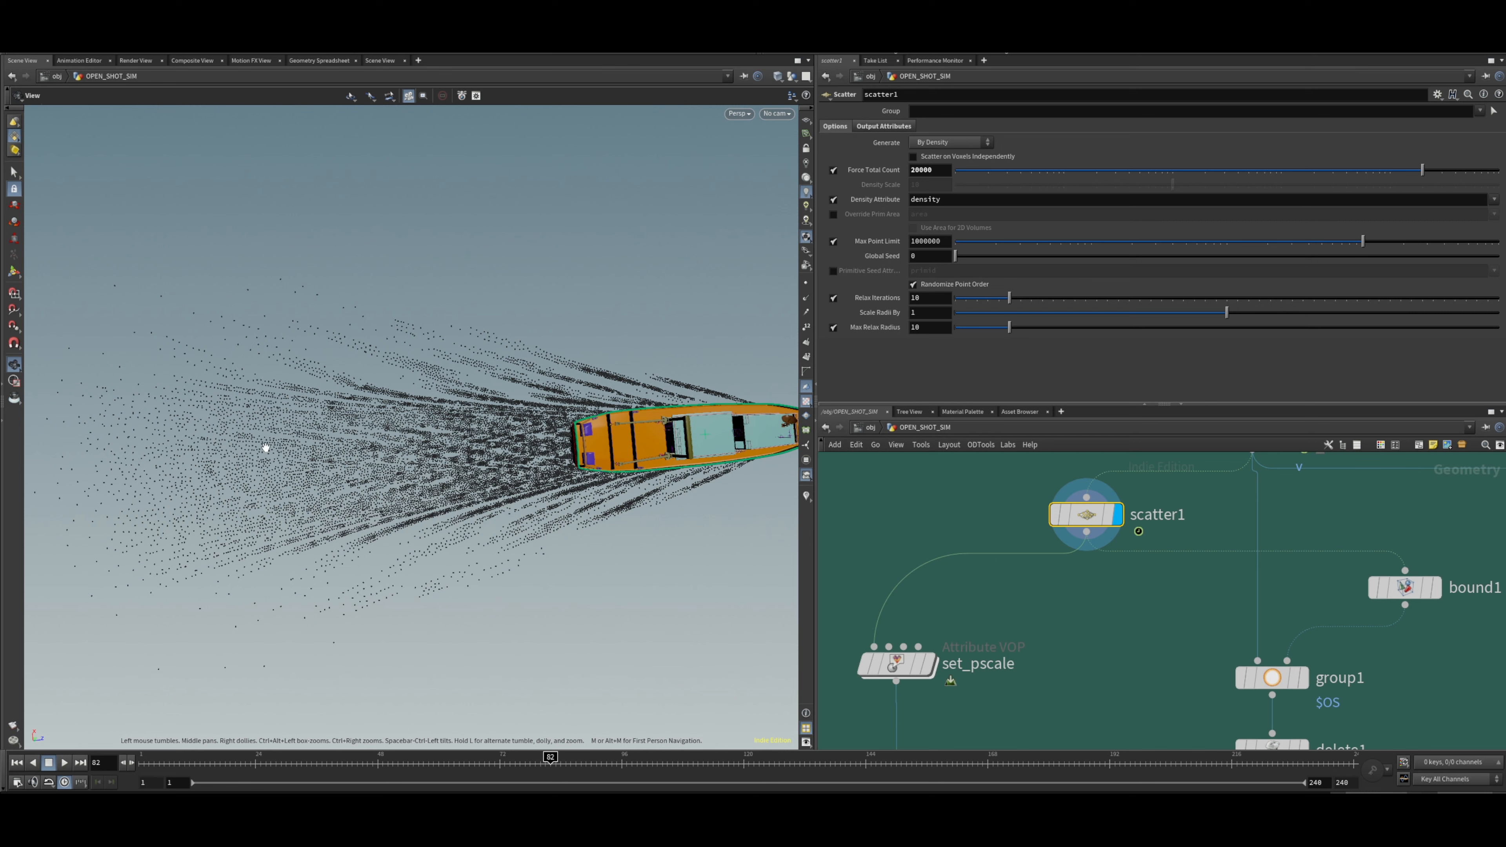
drag(544, 432, 552, 420)
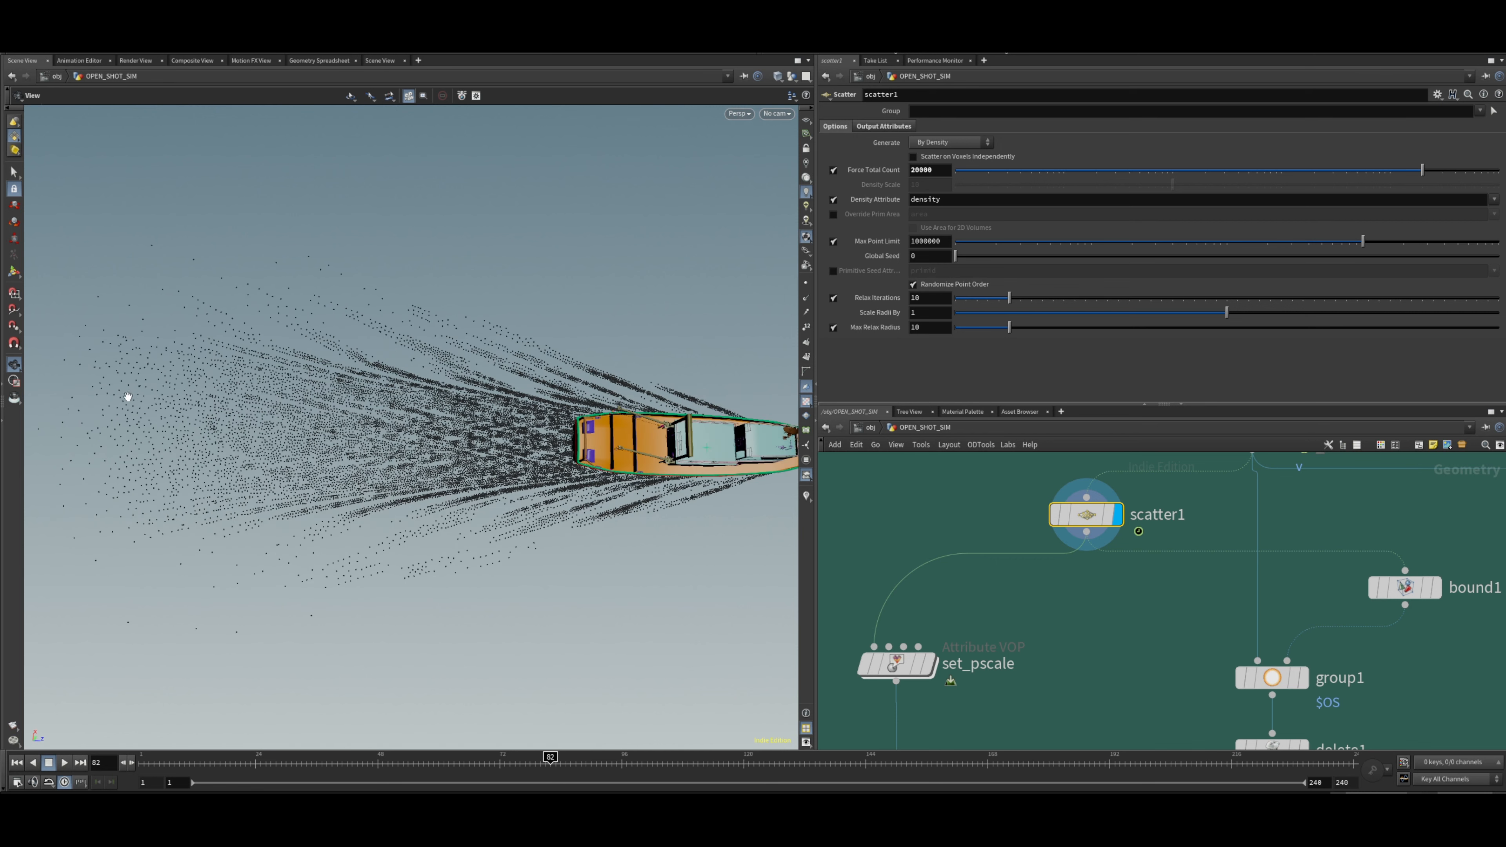
drag(281, 456, 388, 384)
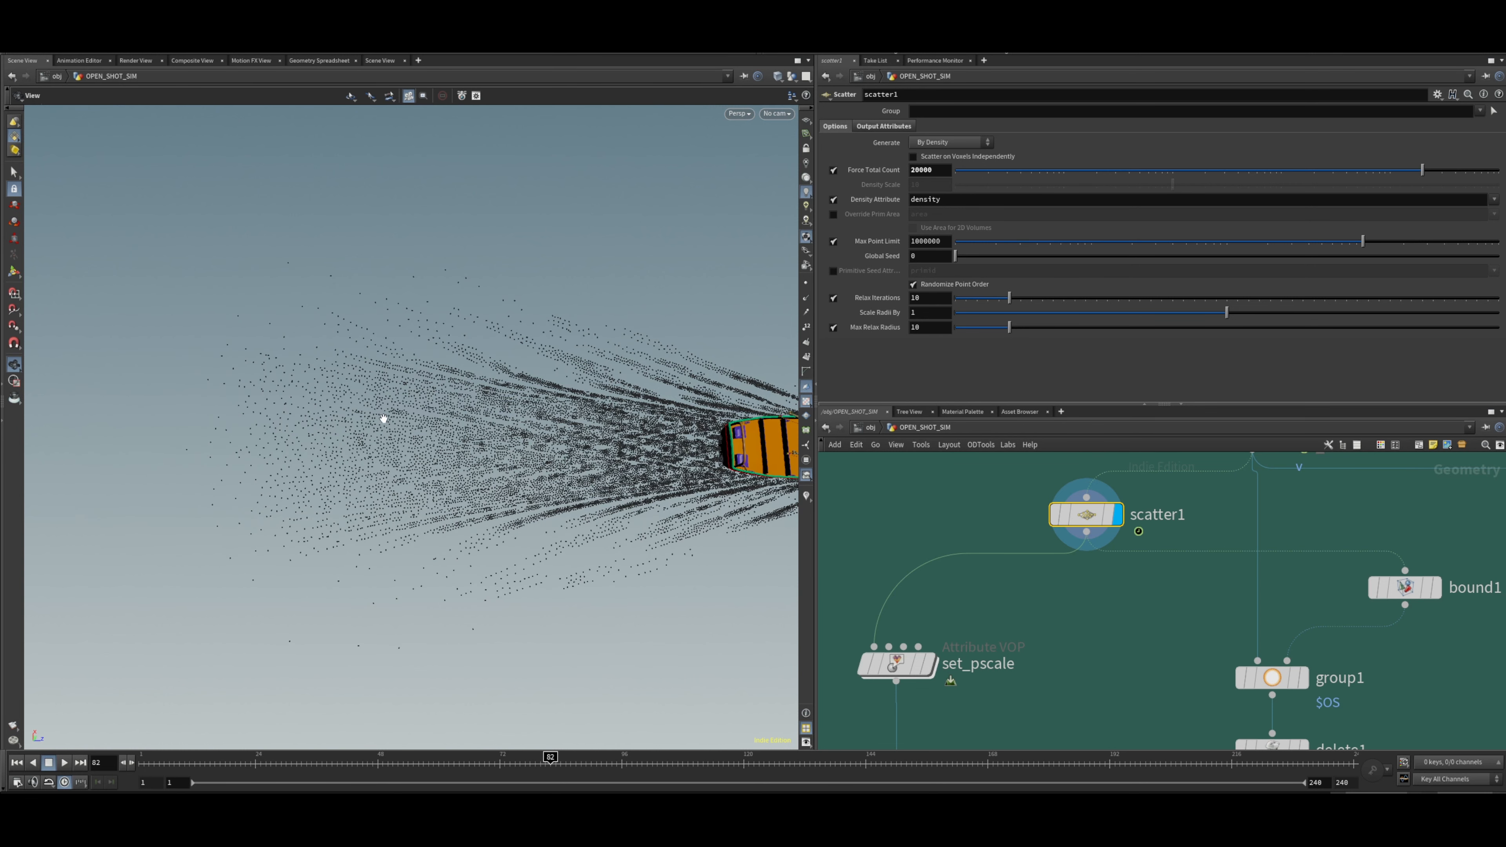
drag(364, 410, 672, 538)
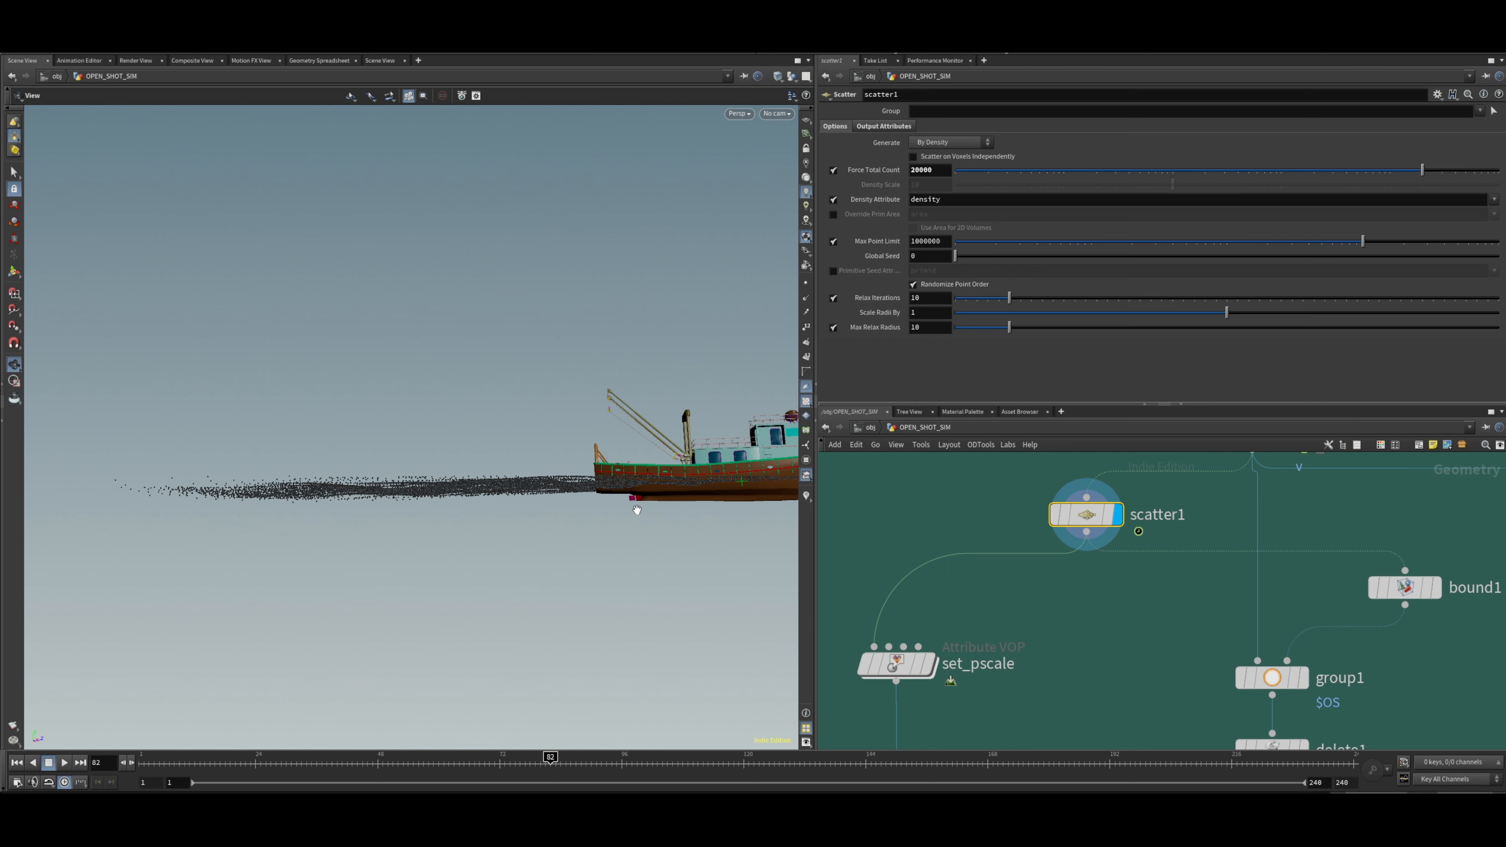
middle_drag(668, 486, 611, 519)
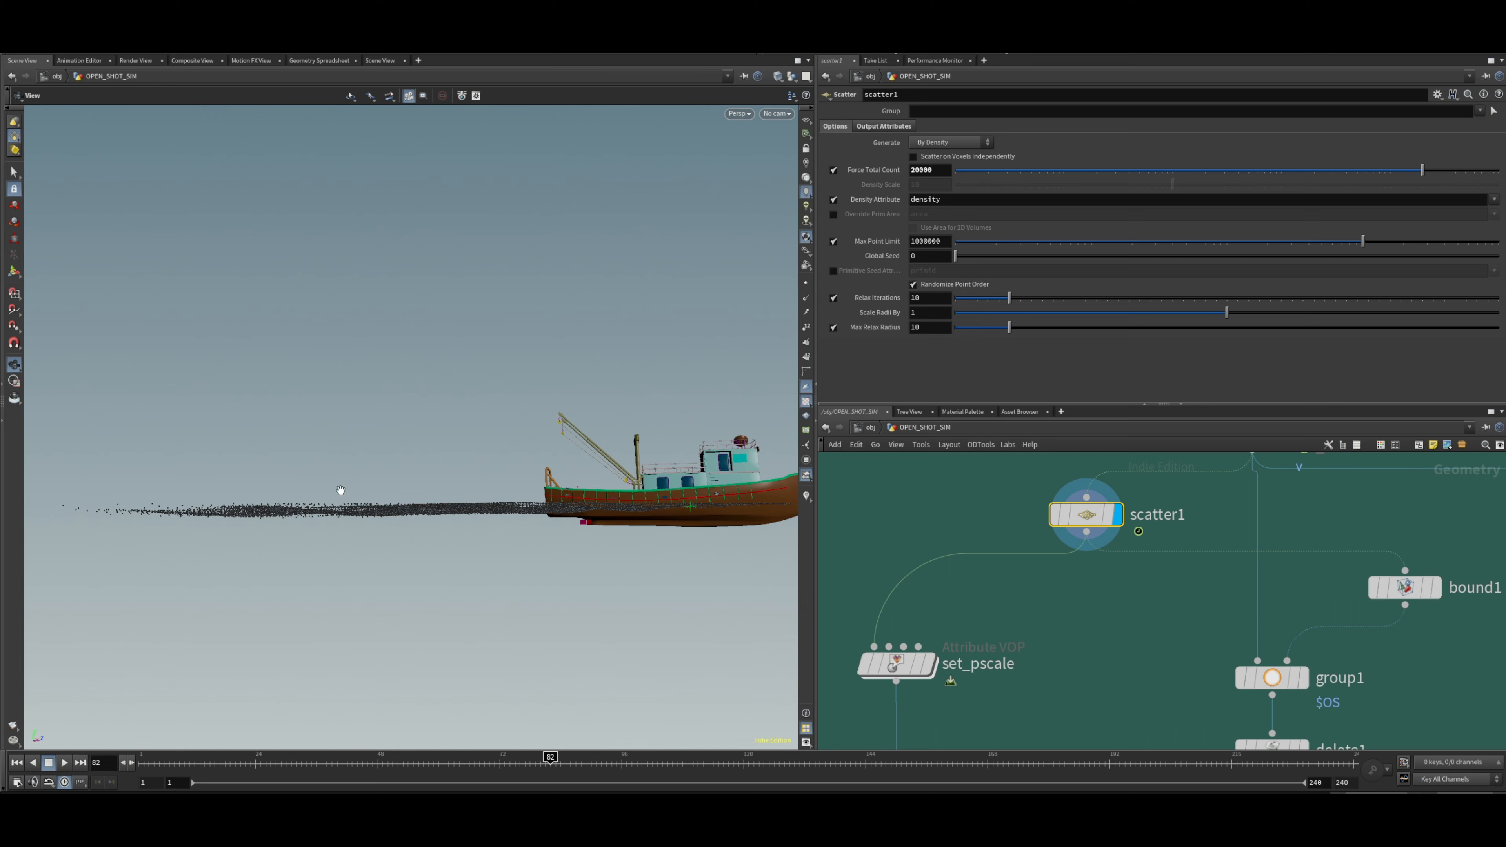
drag(382, 498, 454, 522)
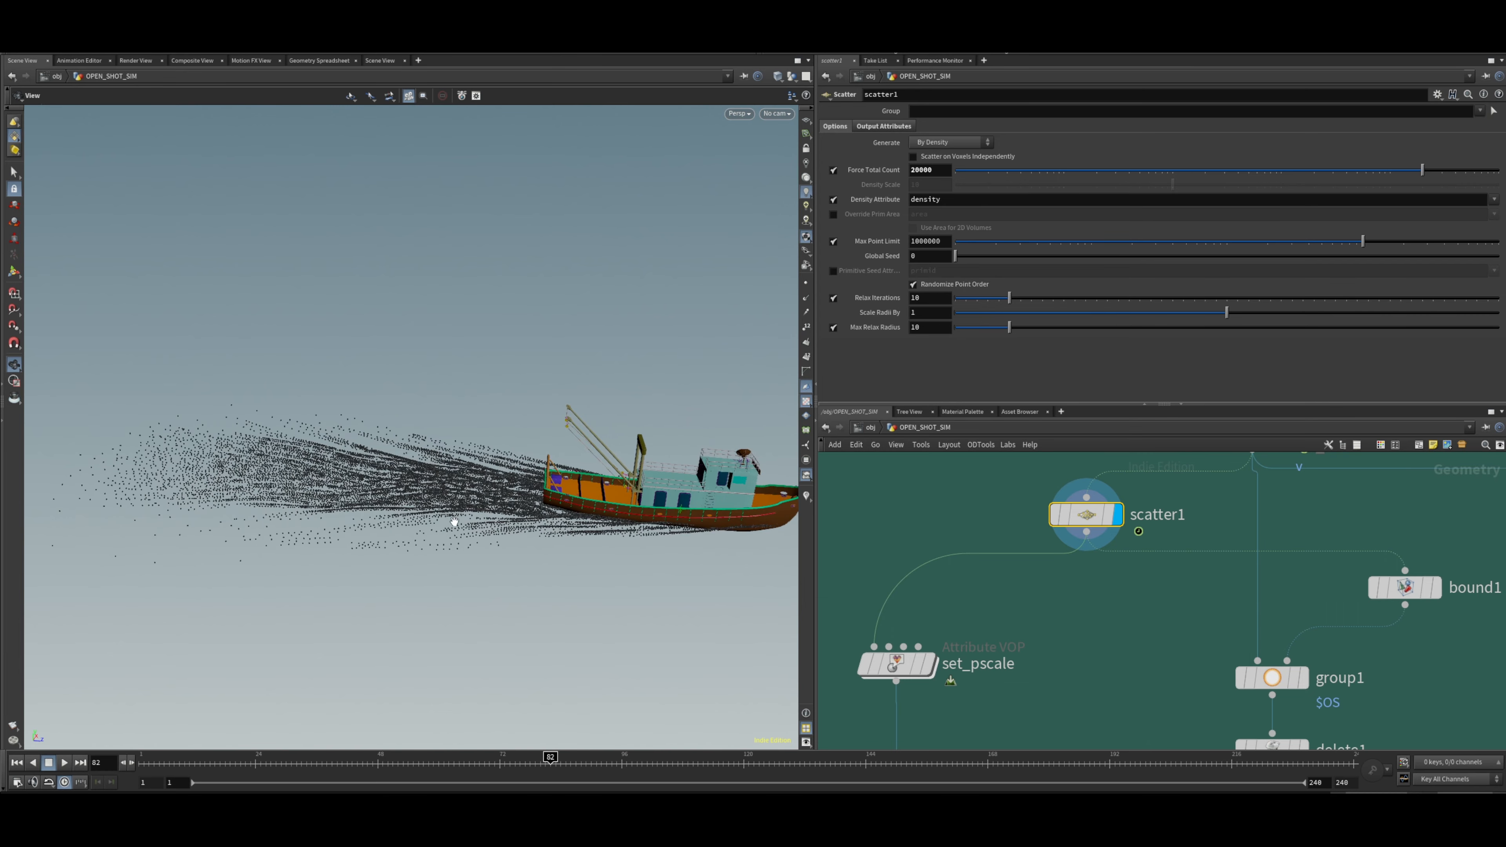
middle_drag(299, 485, 408, 511)
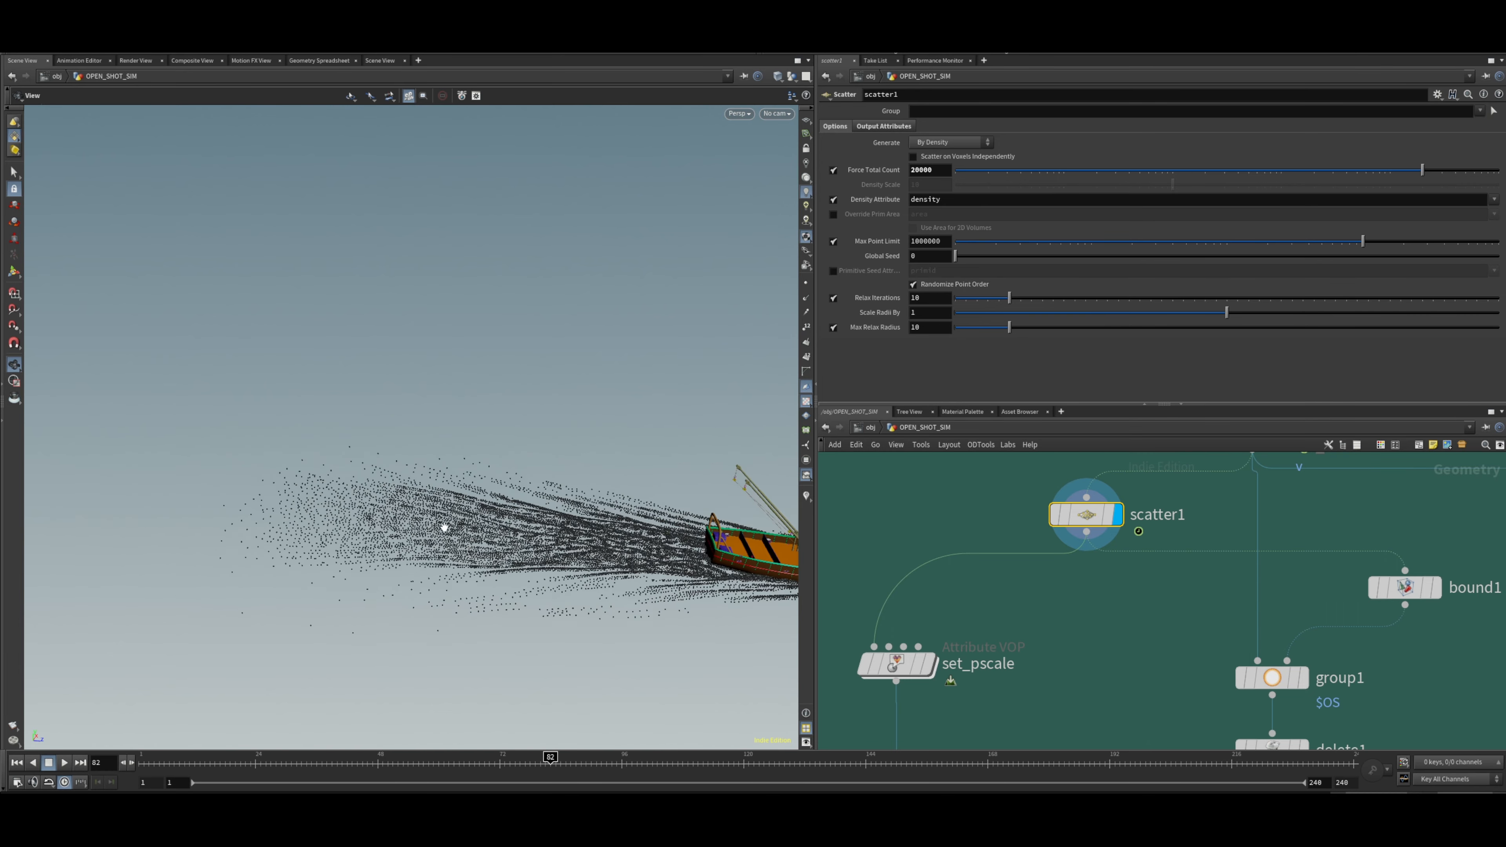
drag(444, 527, 353, 511)
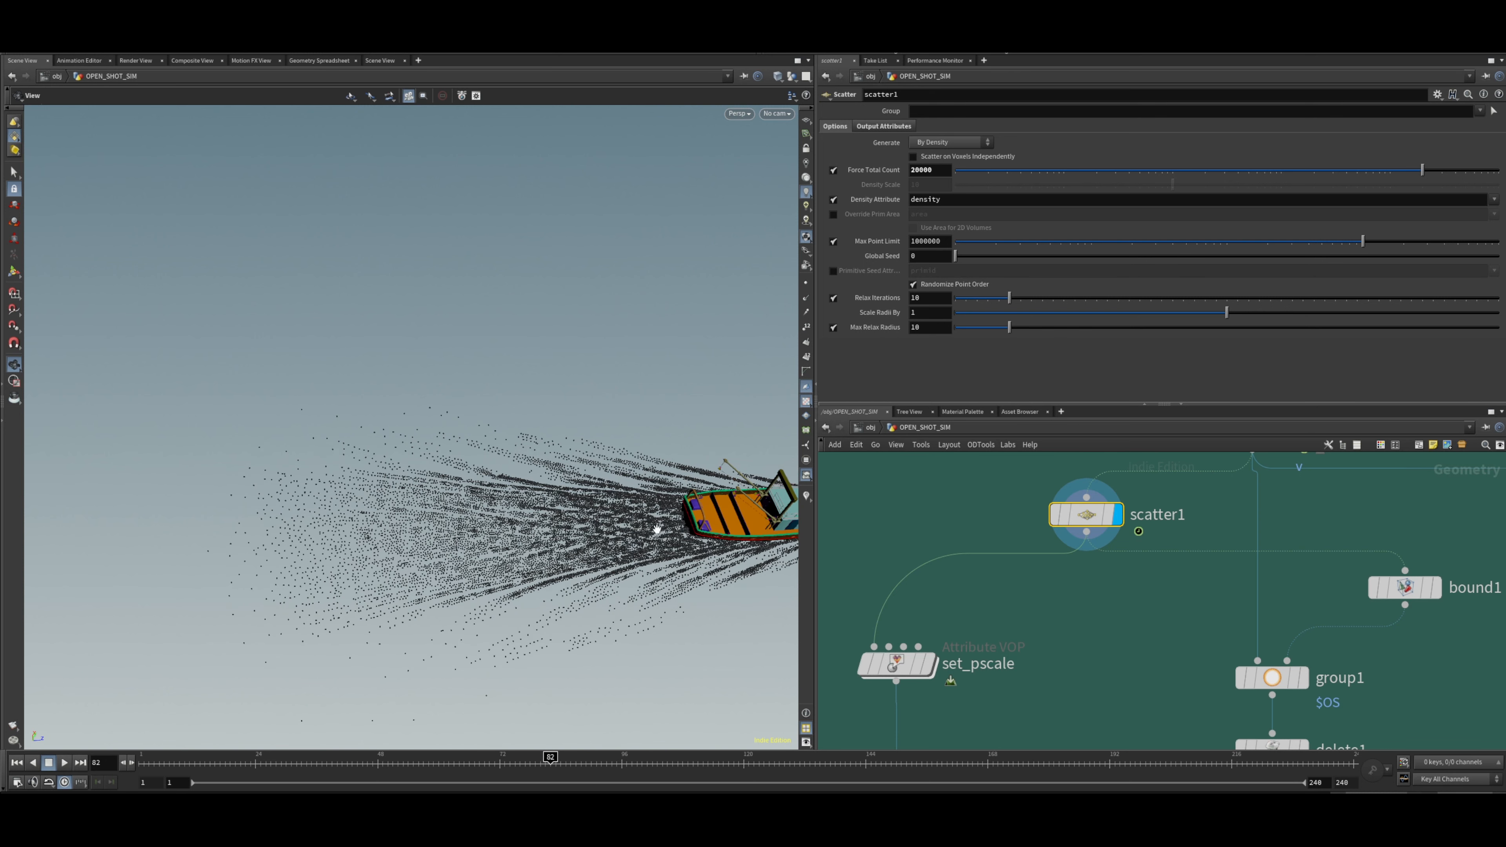
Follow the network below scatter1 through the source and volume branches to the WW_SOURCE and WW_VOLUMES caches.
scroll(1059, 595, down, 8)
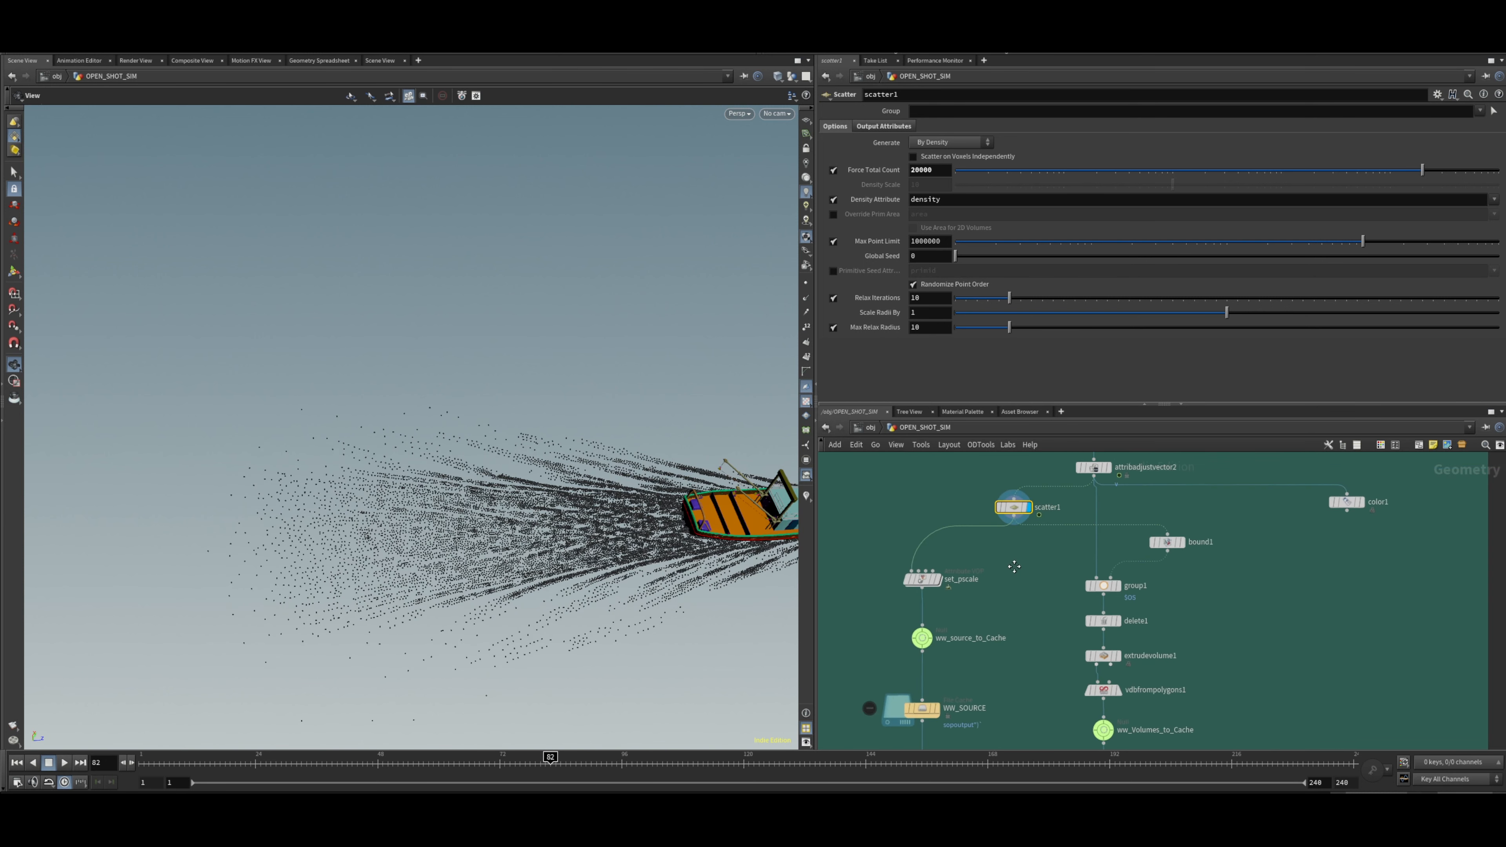
scroll(1077, 623, up, 3)
middle_drag(1160, 579, 1133, 616)
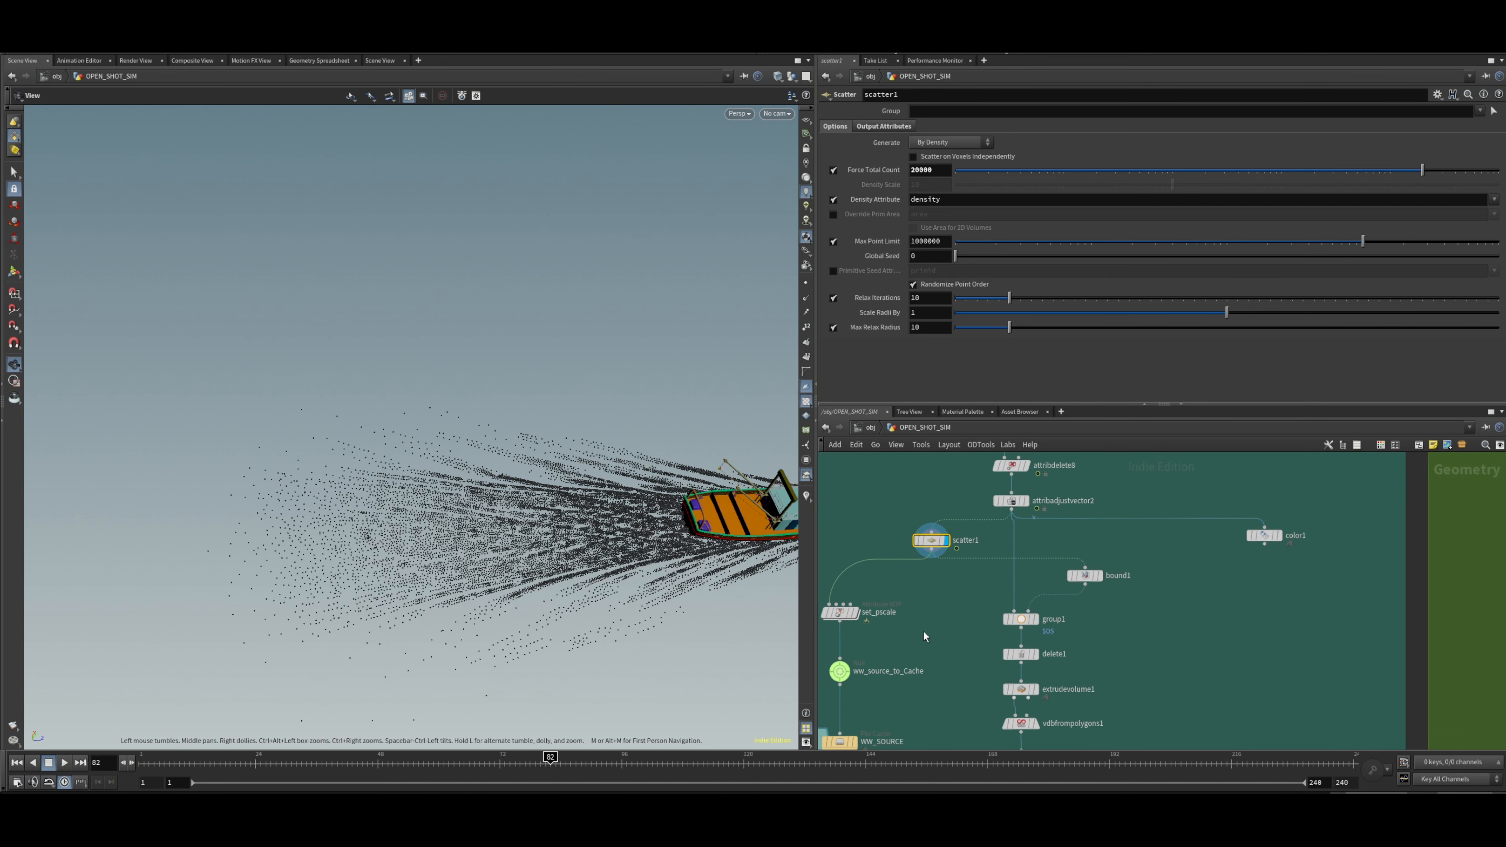
scroll(947, 610, down, 3)
middle_drag(949, 611, 1005, 550)
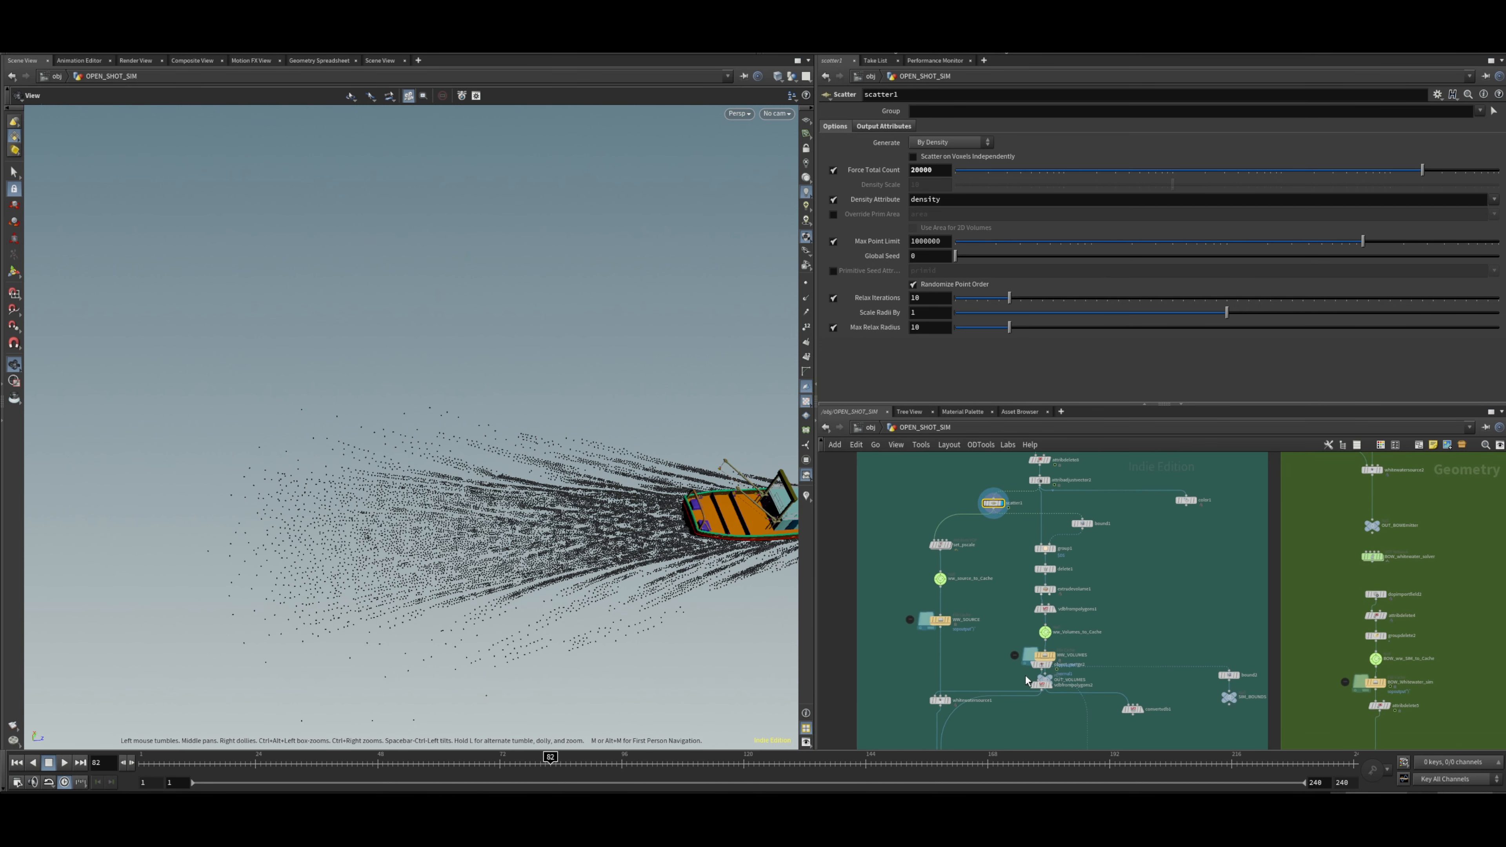
middle_drag(1126, 635, 1152, 560)
scroll(1079, 580, up, 5)
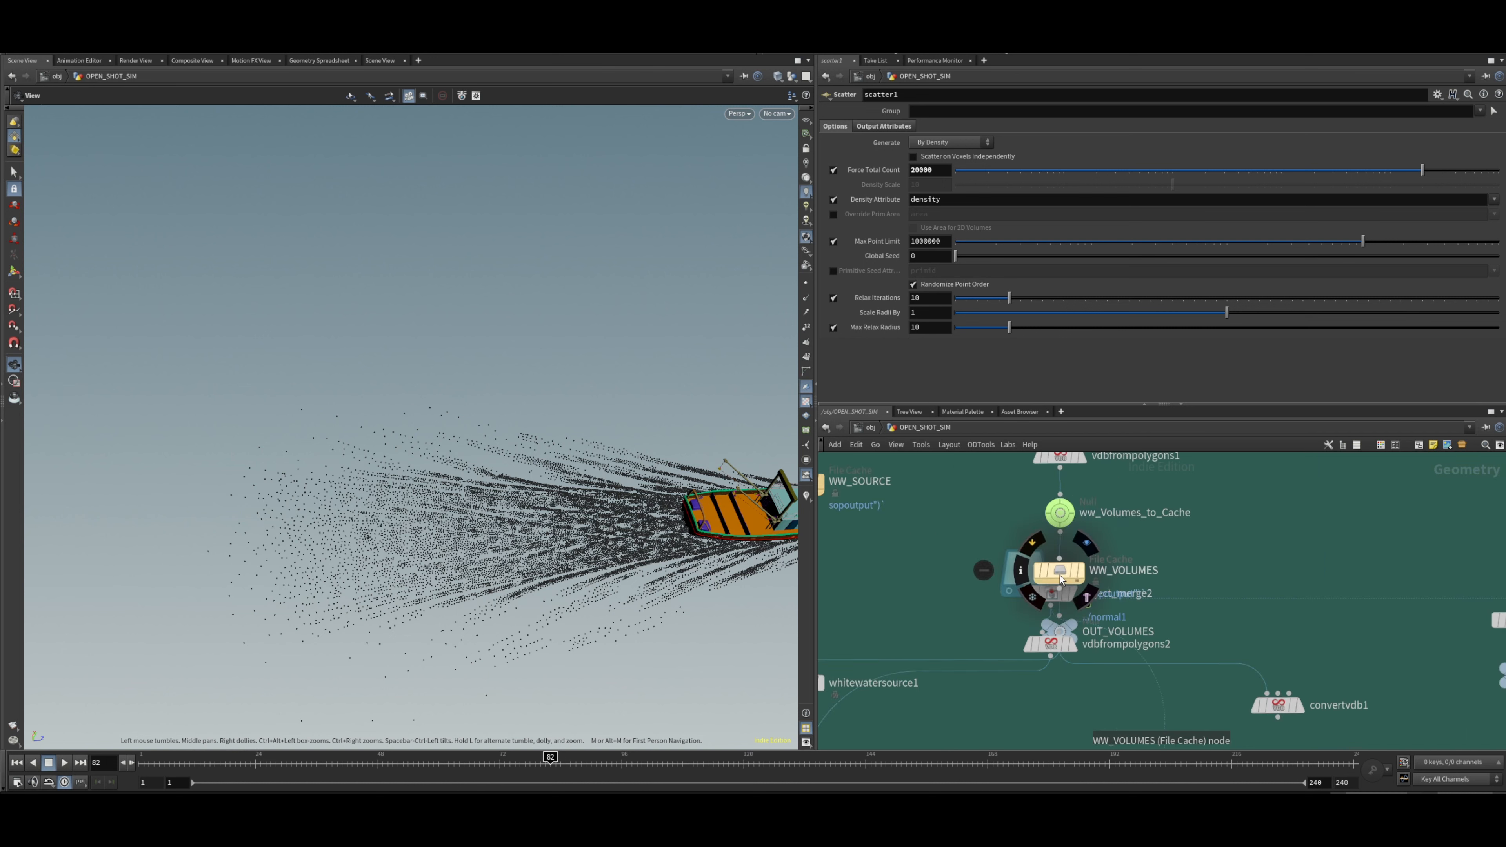
scroll(1164, 574, down, 3)
scroll(1102, 641, down, 4)
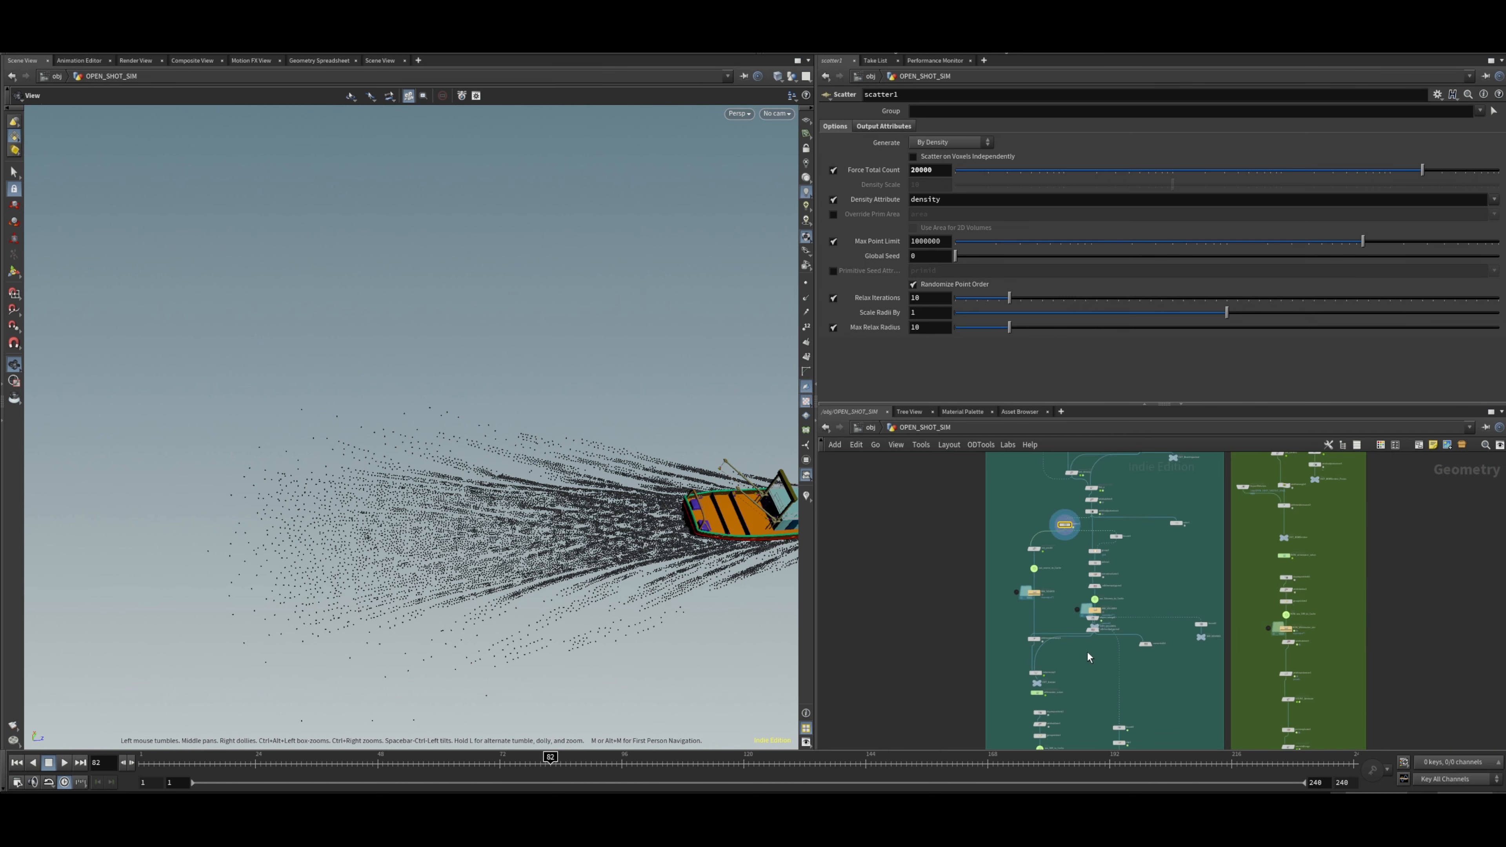
scroll(1082, 646, up, 2)
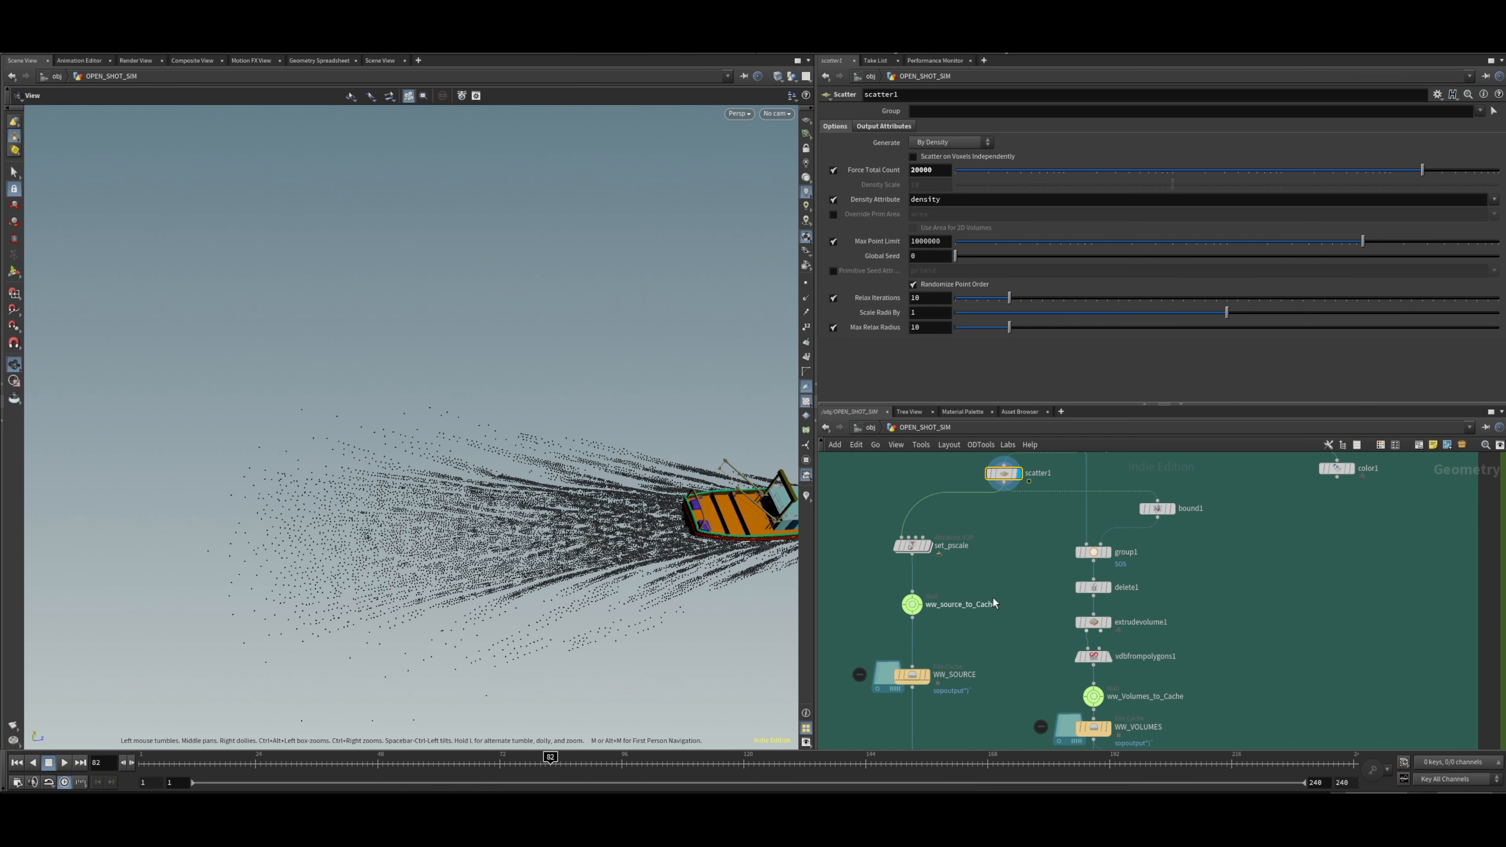
View the boat and its wake from the side and display the cached WW_VOLUMES geometry.
middle_drag(1214, 609, 1247, 599)
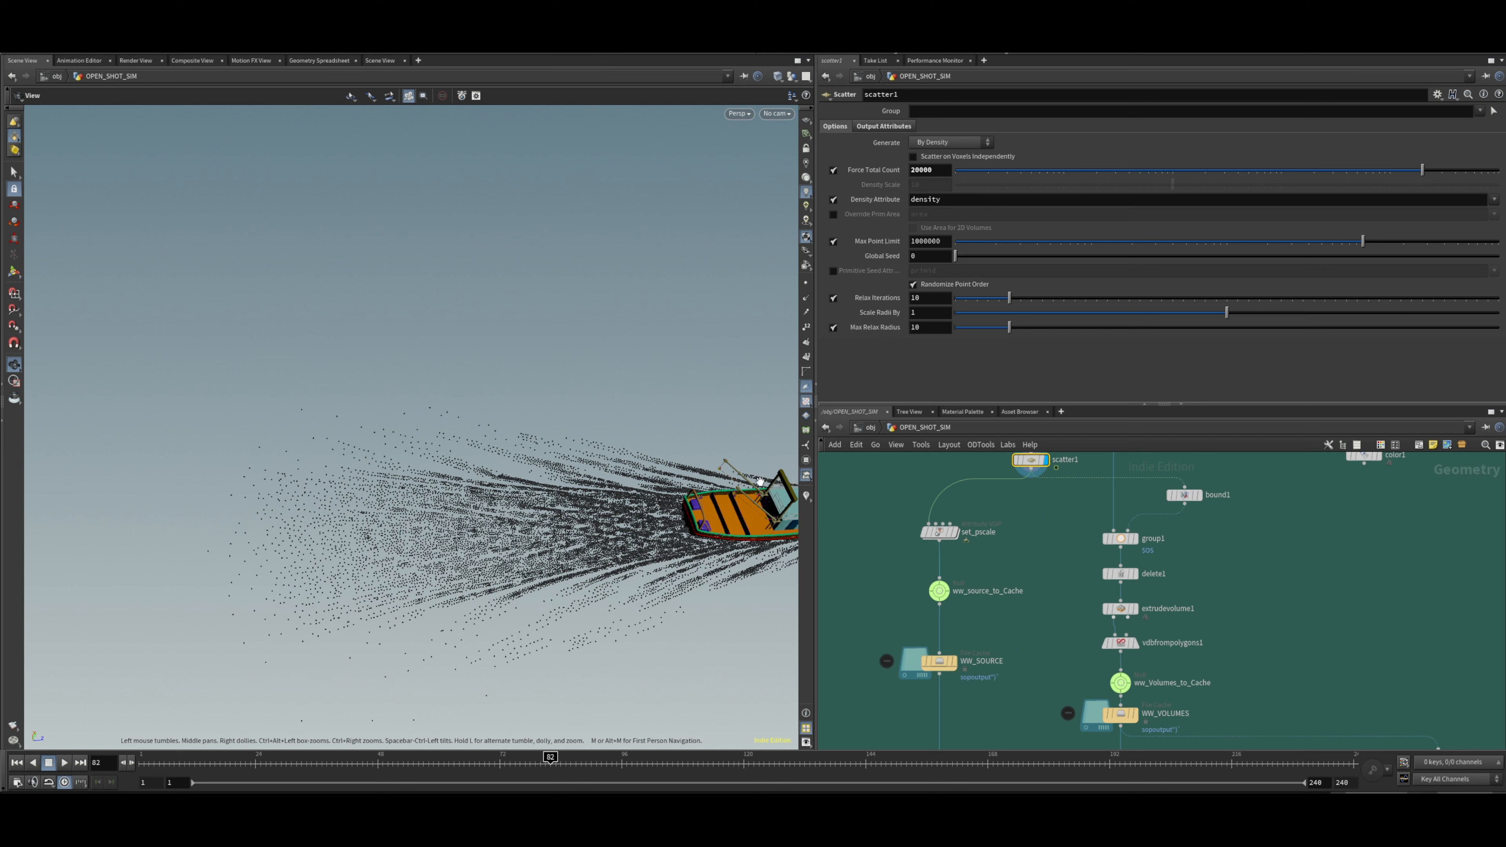
drag(748, 529, 735, 600)
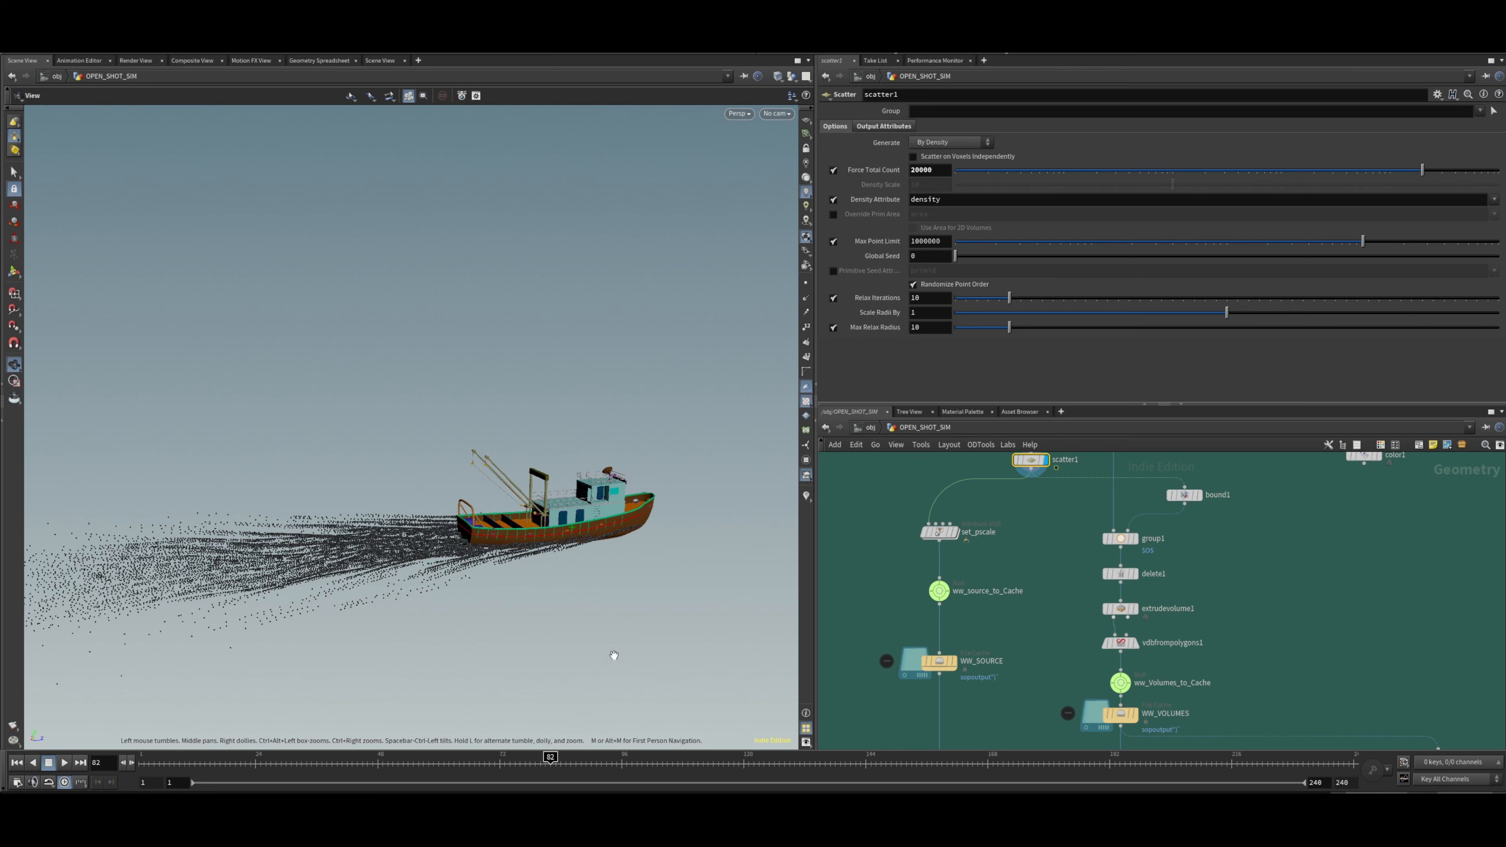
click(1130, 714)
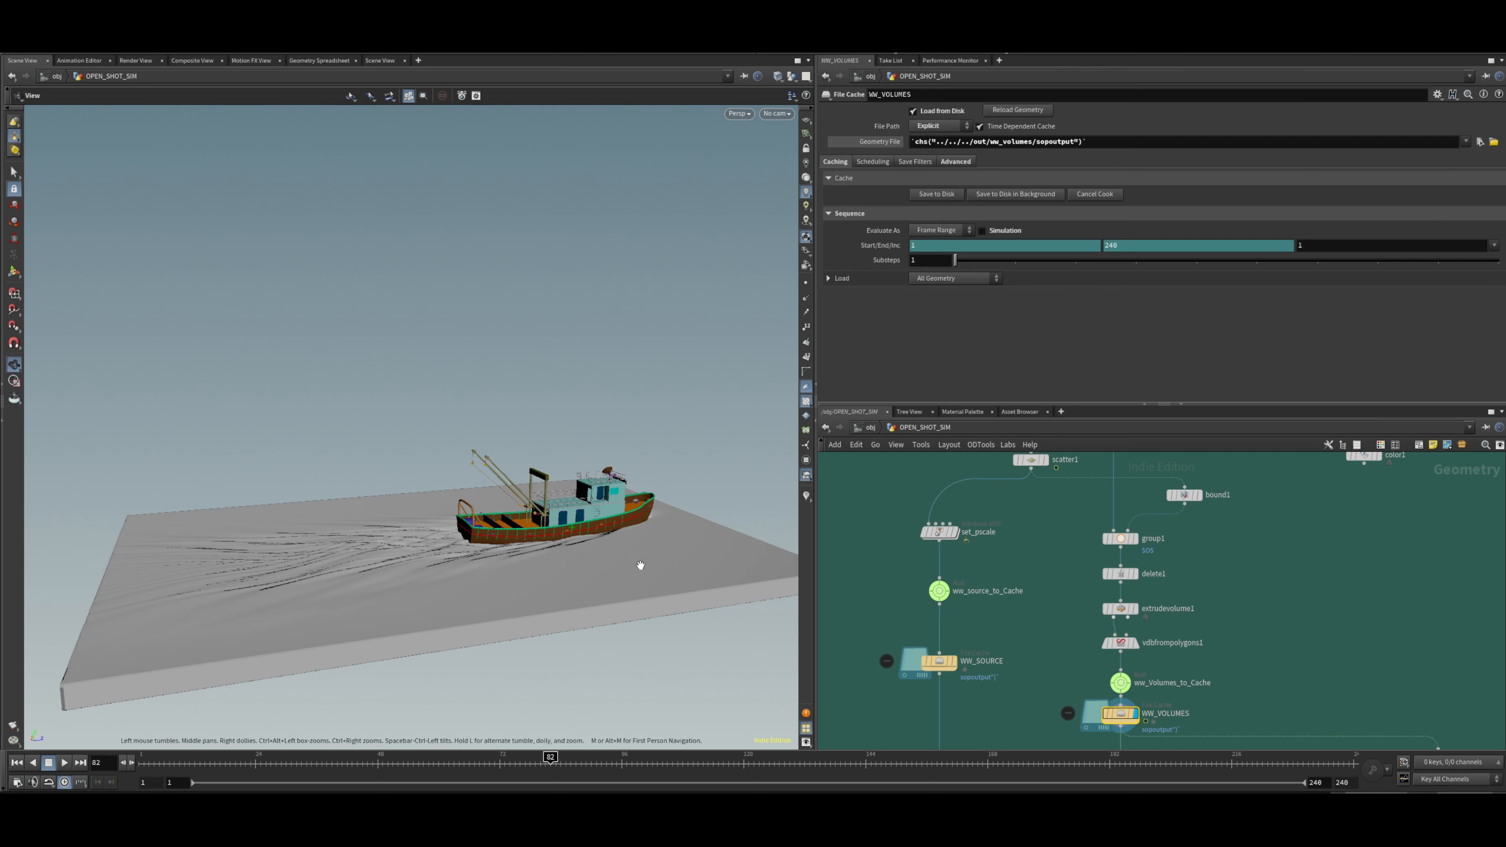
Examine the cached volume geometry around the boat up close and go back up the network to the scatter1 settings.
drag(640, 566, 572, 612)
right_drag(571, 612, 585, 482)
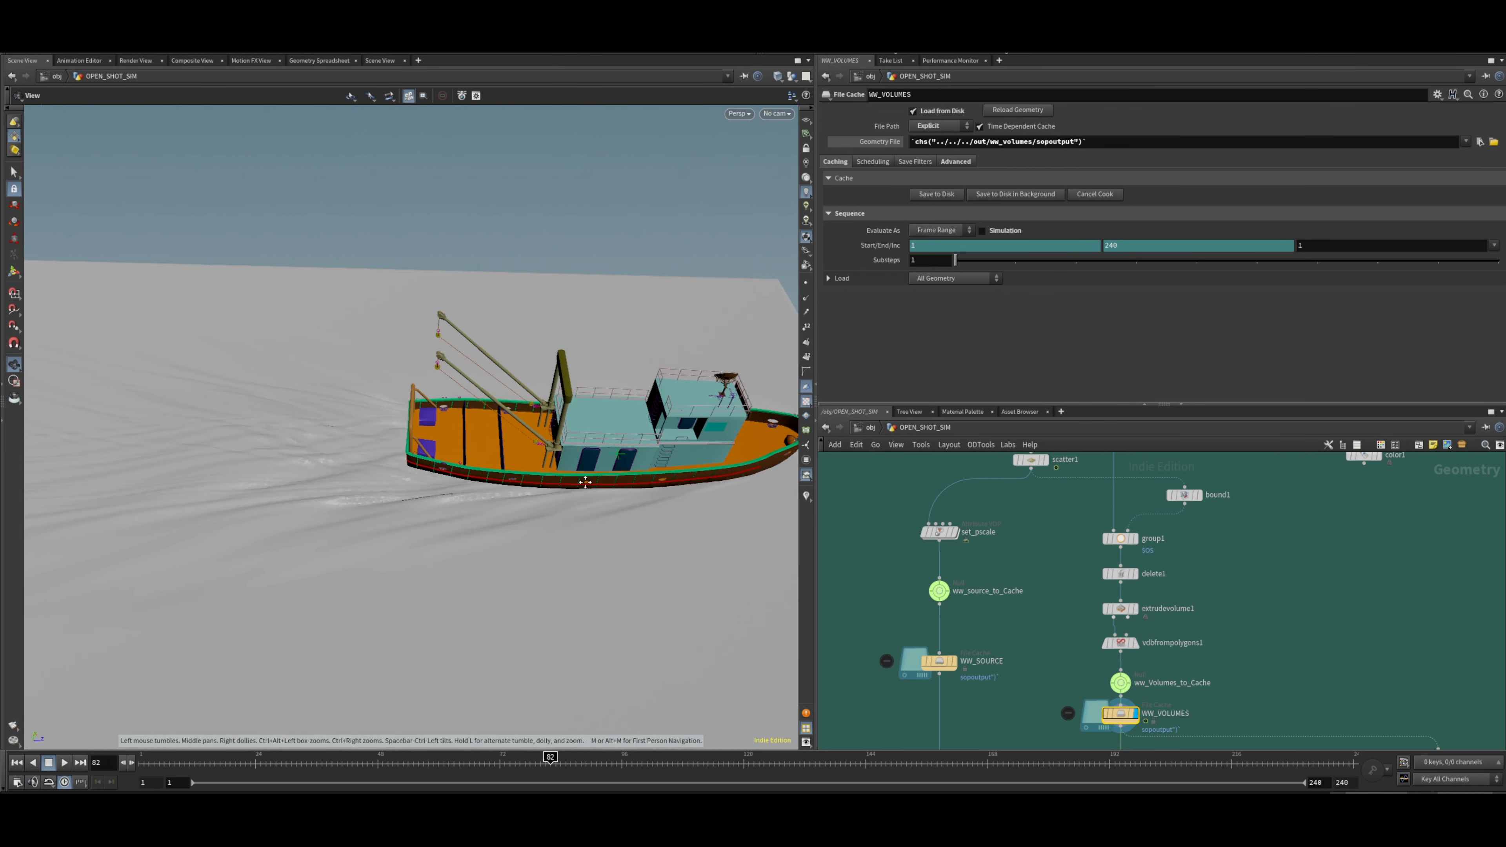
drag(585, 482, 587, 445)
middle_drag(1214, 650, 1245, 678)
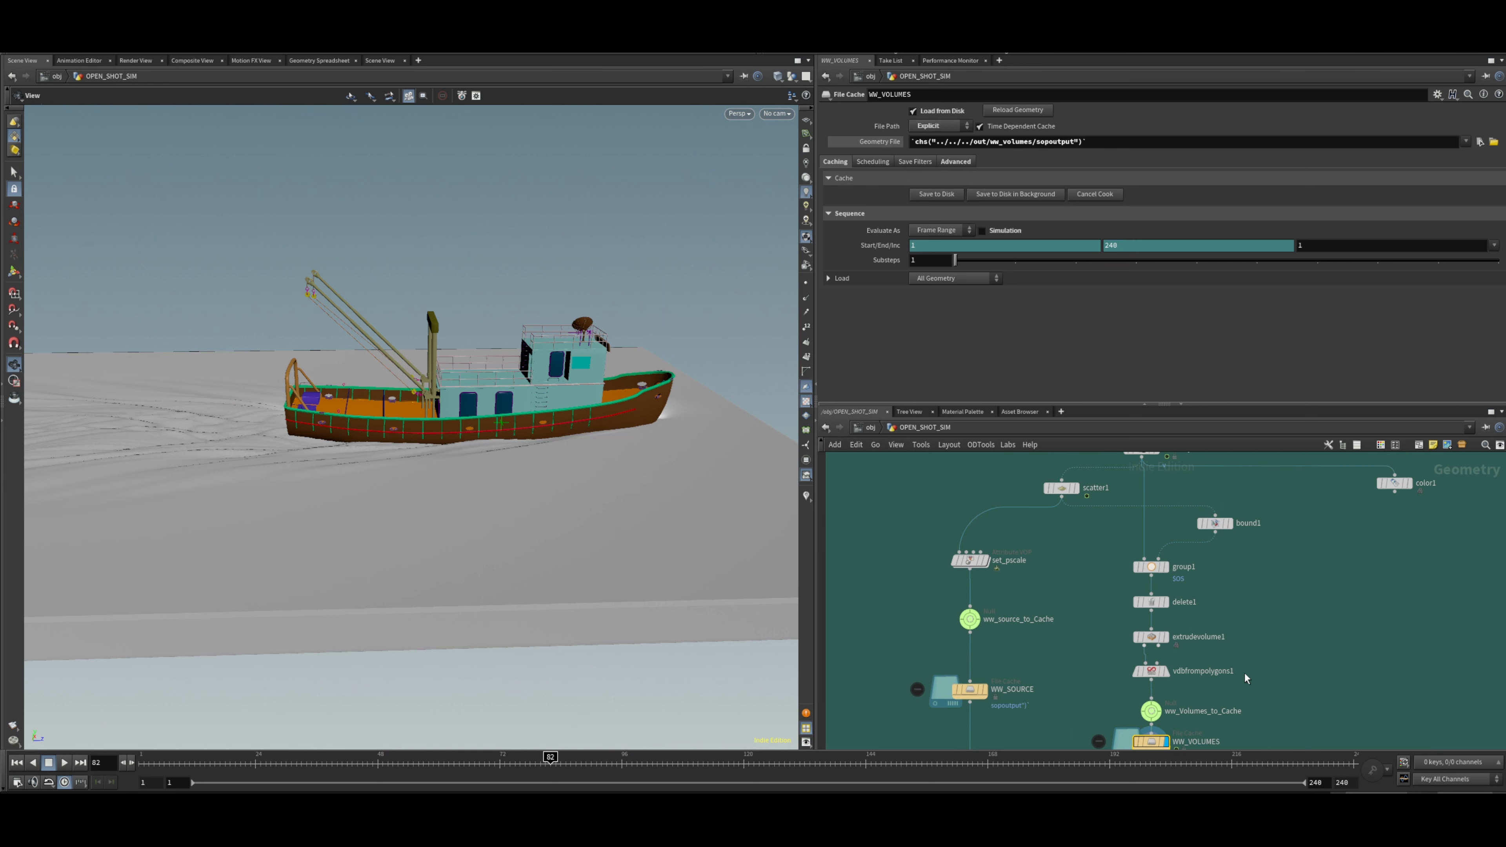
middle_drag(1285, 546, 1262, 586)
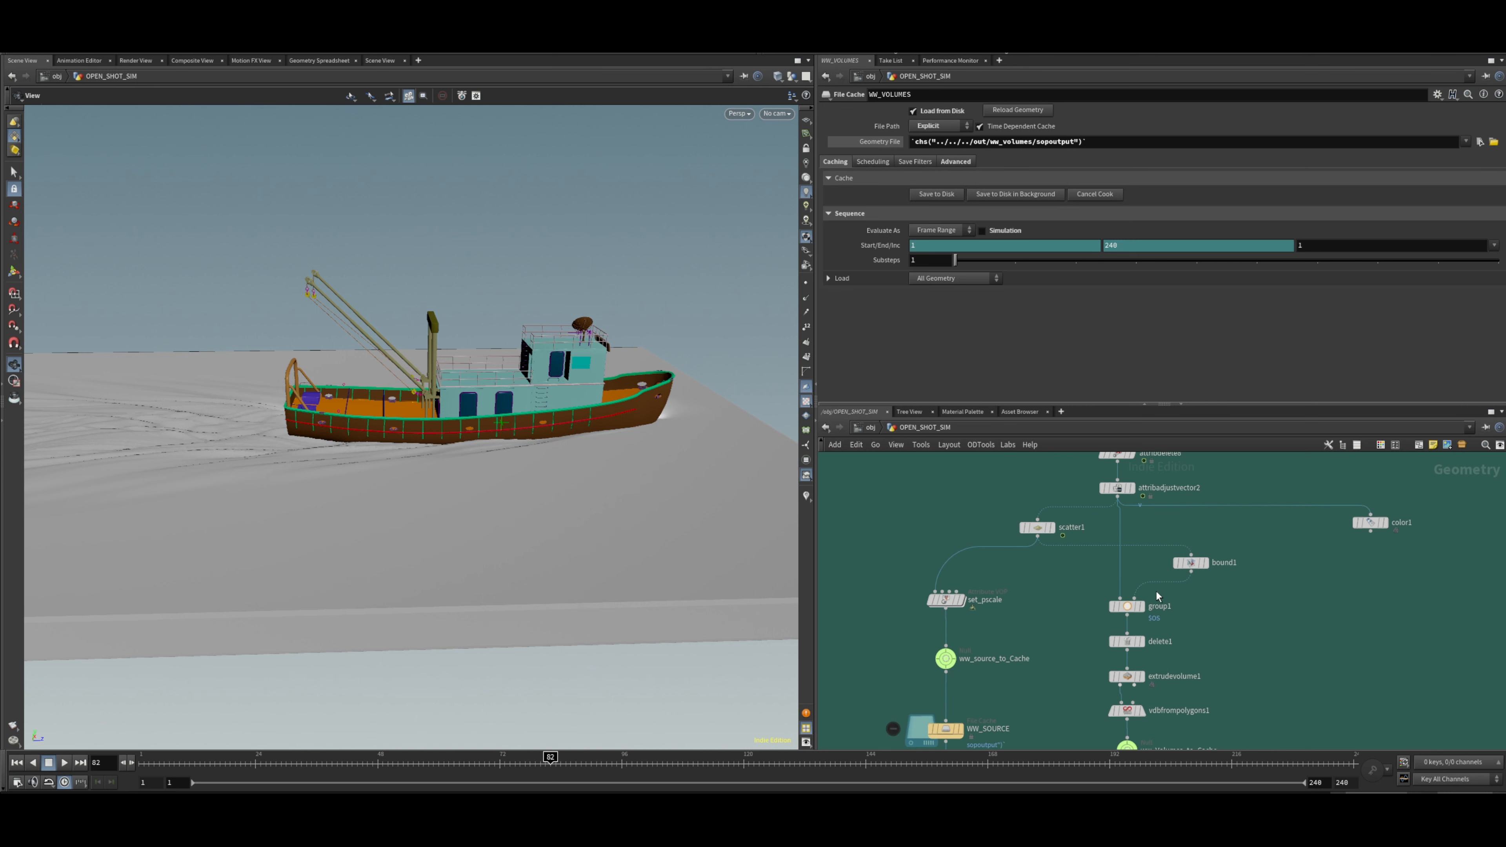
click(1038, 531)
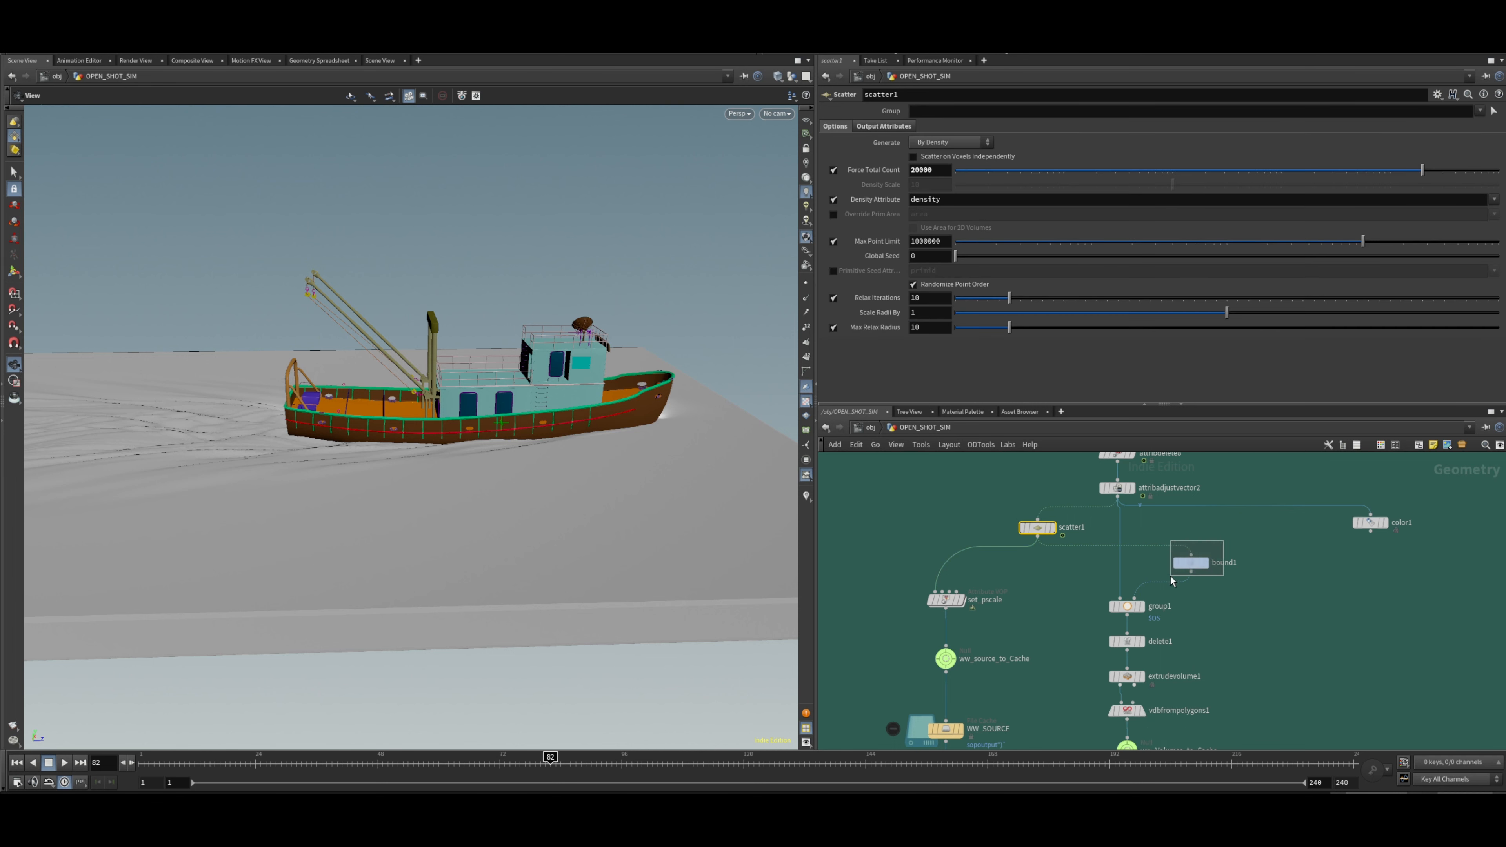
Check bound1's lower and upper padding values and display its bounding box around the boat.
click(1188, 564)
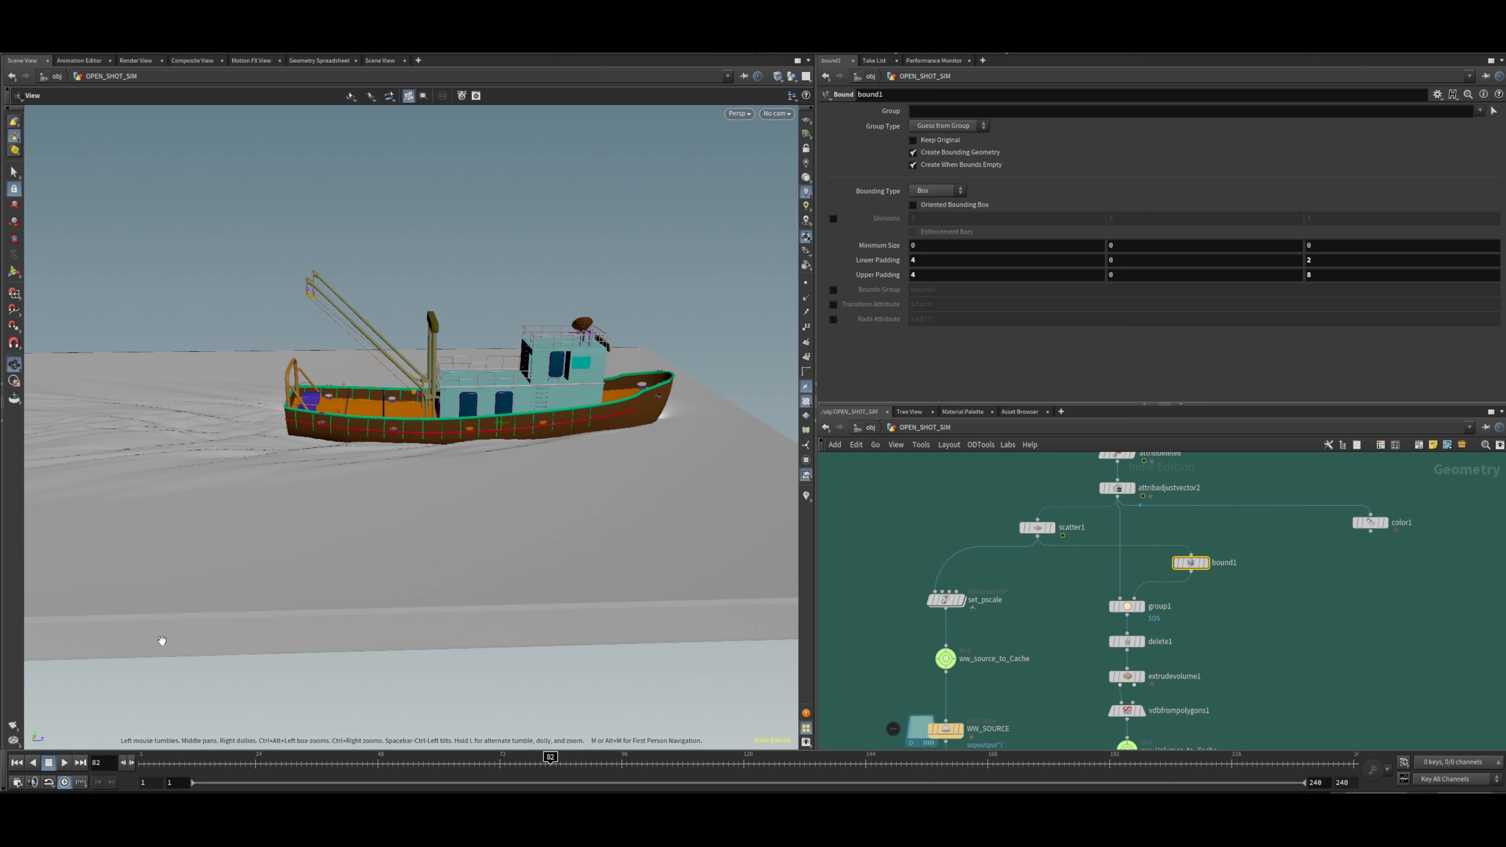
right_drag(588, 447, 291, 459)
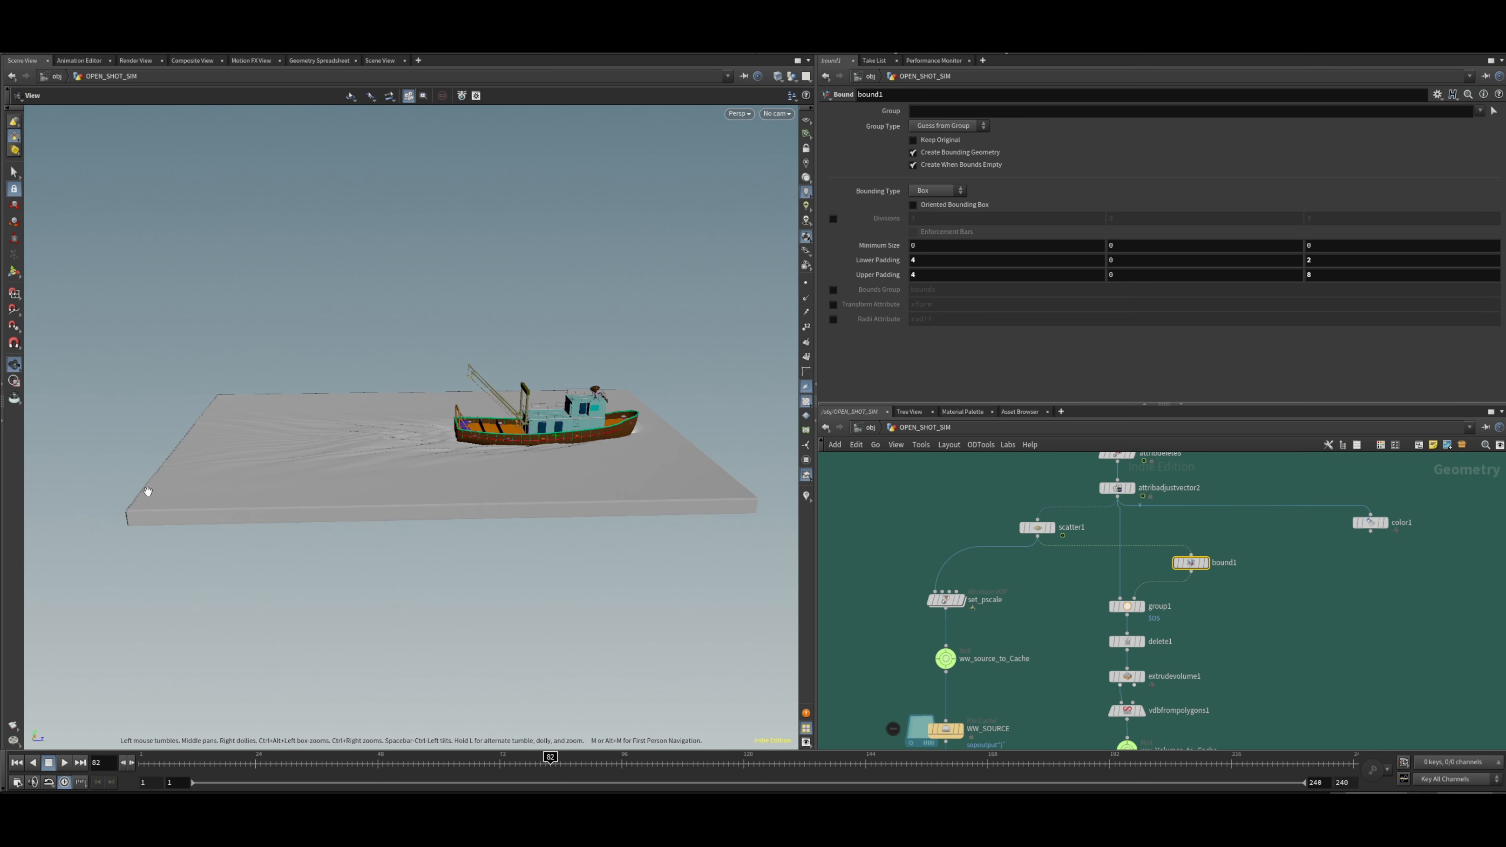
drag(931, 260, 907, 260)
drag(1338, 260, 1302, 275)
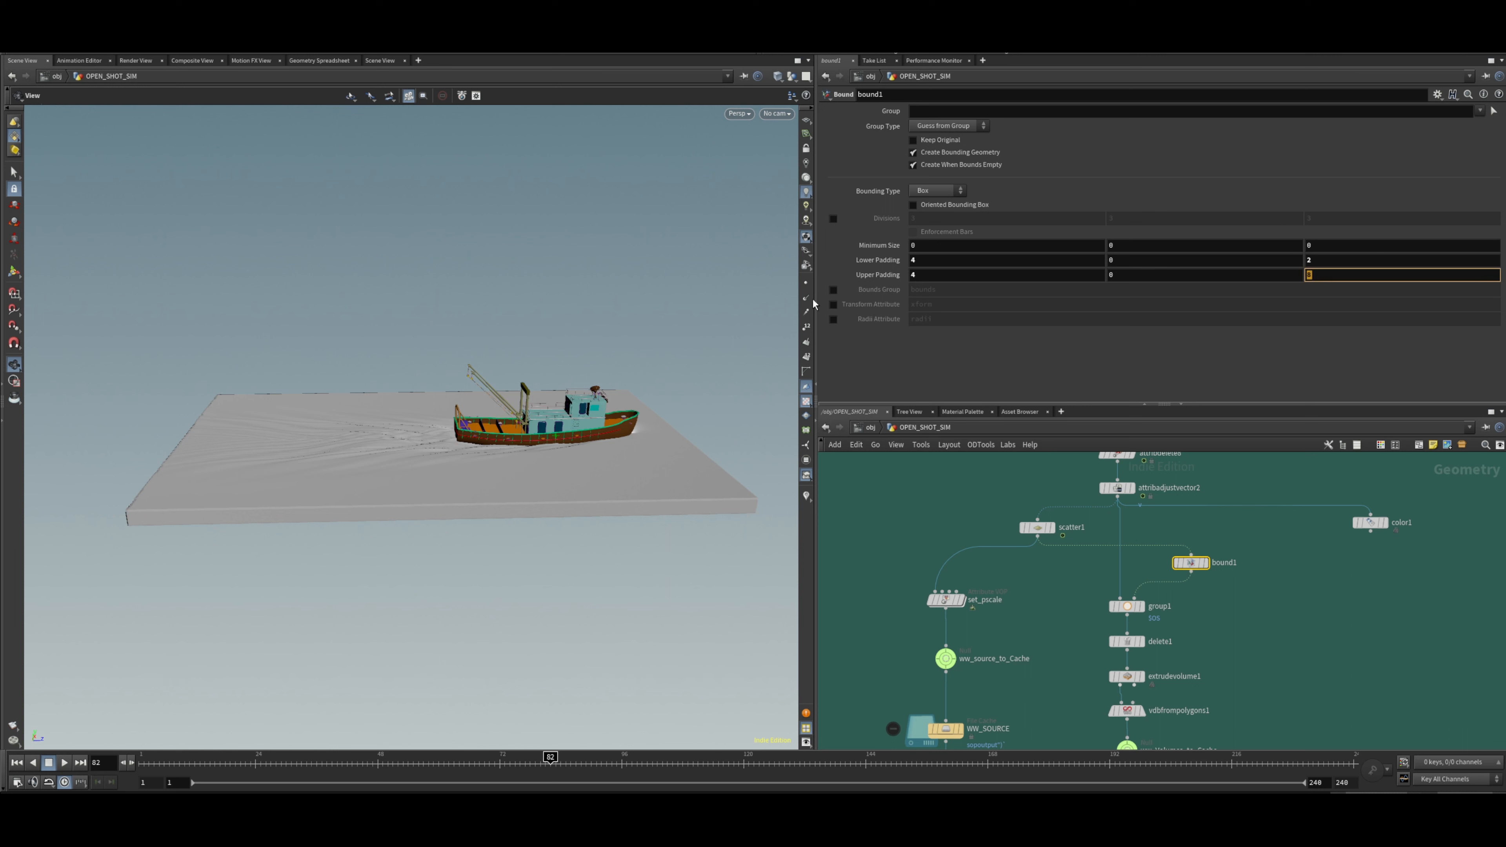
key(Return)
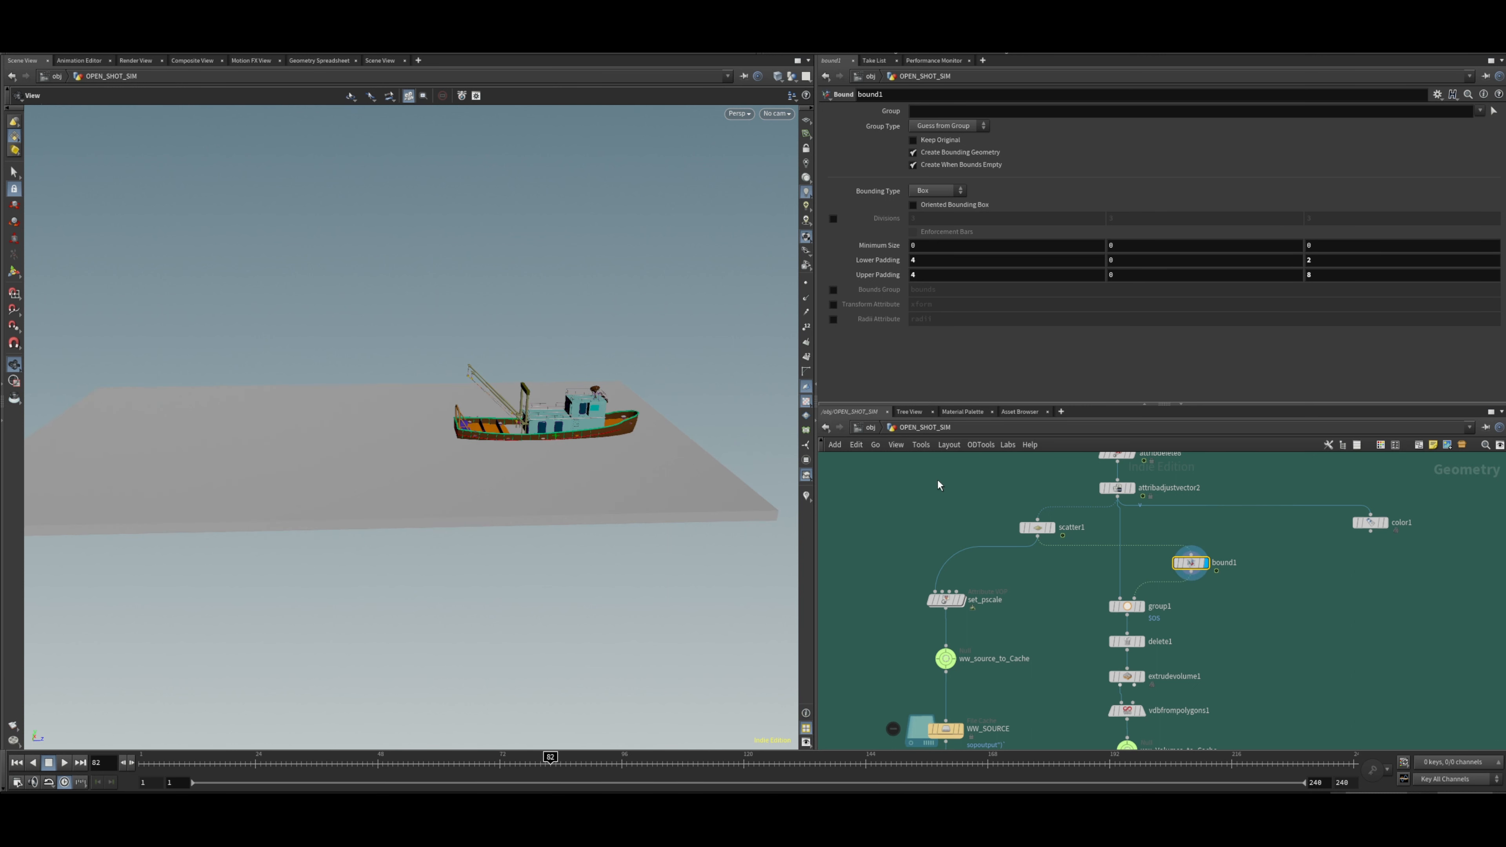
mouse_move(643, 513)
mouse_down()
mouse_move(619, 445)
mouse_move(667, 512)
mouse_up()
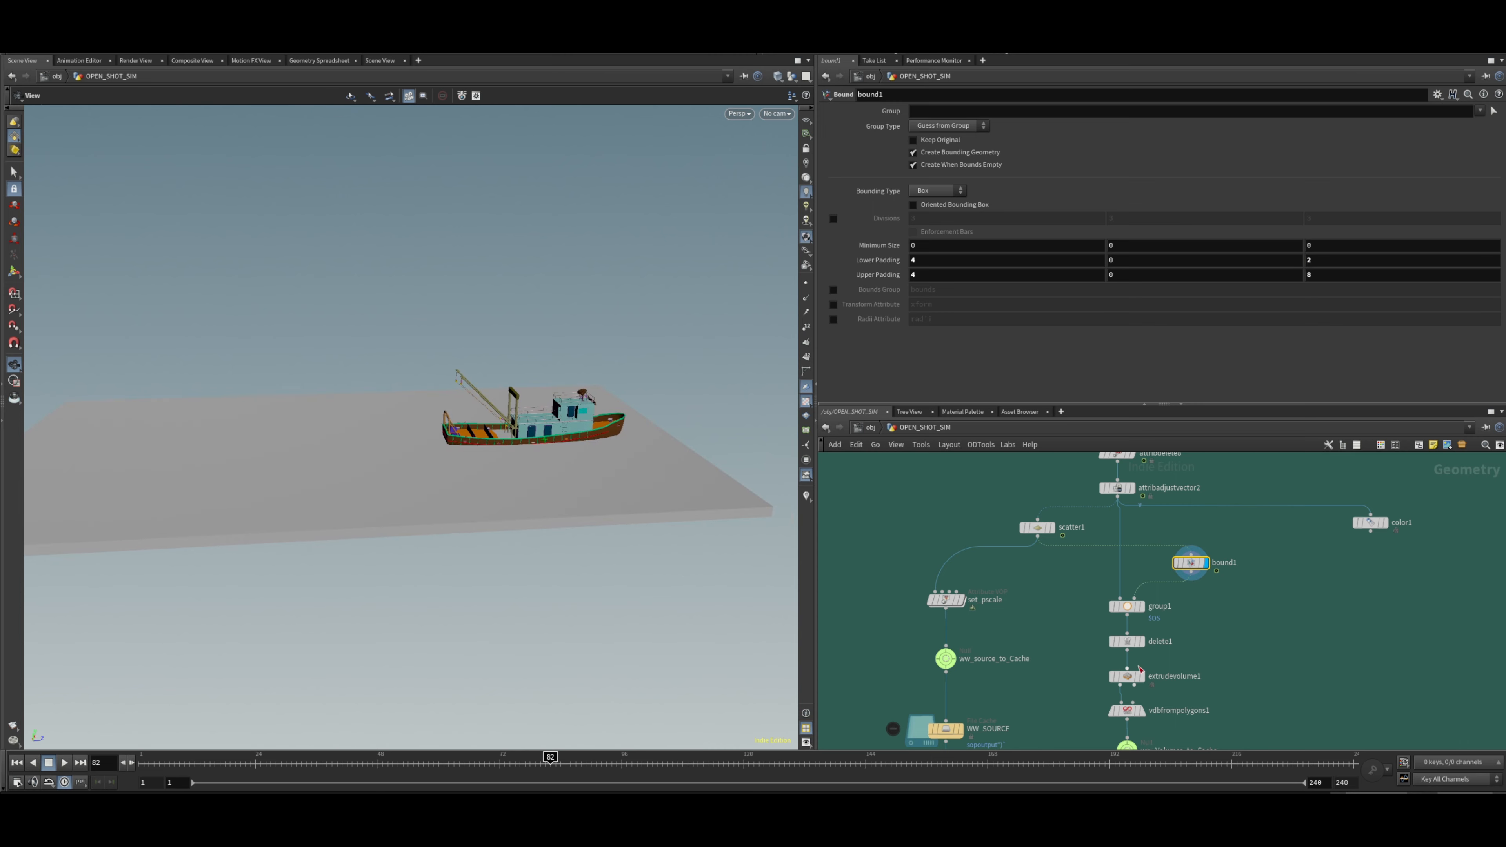
Display the group1 points from above, then the extrudevolume1 slab from below.
click(1130, 608)
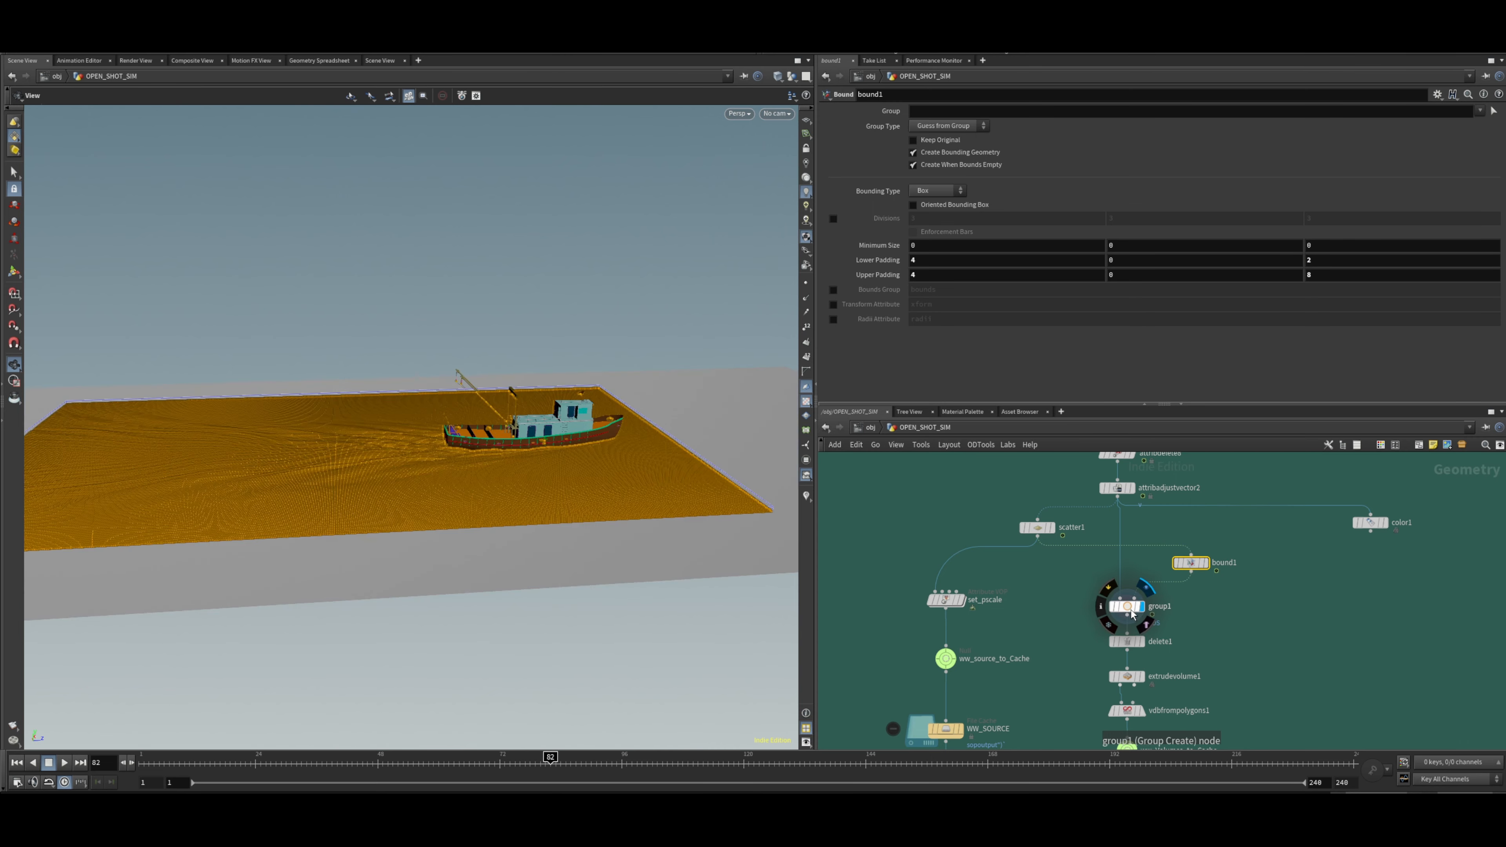
drag(657, 448, 703, 572)
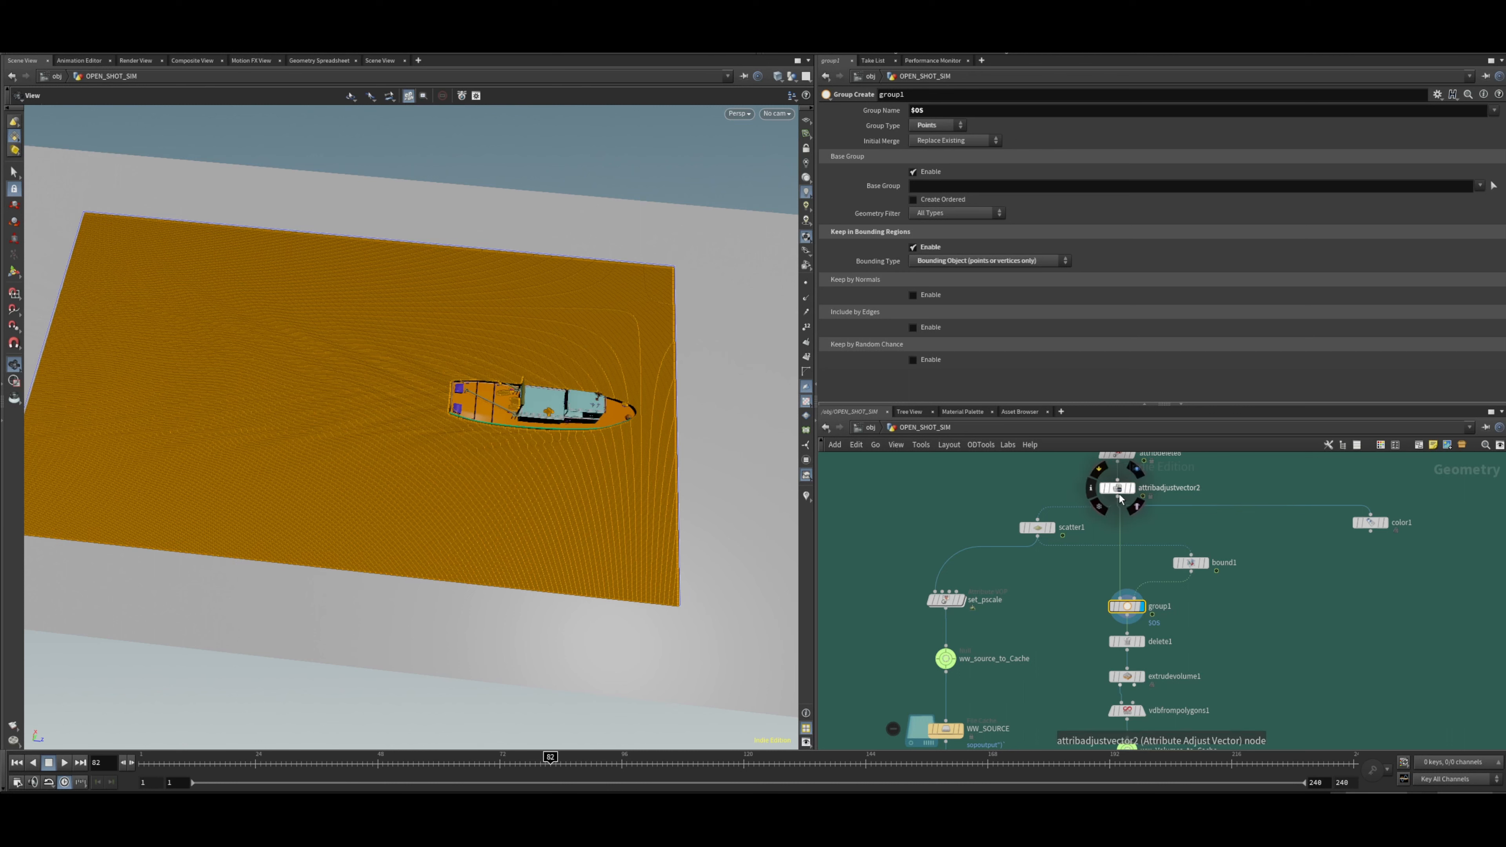
middle_drag(1308, 640, 1326, 553)
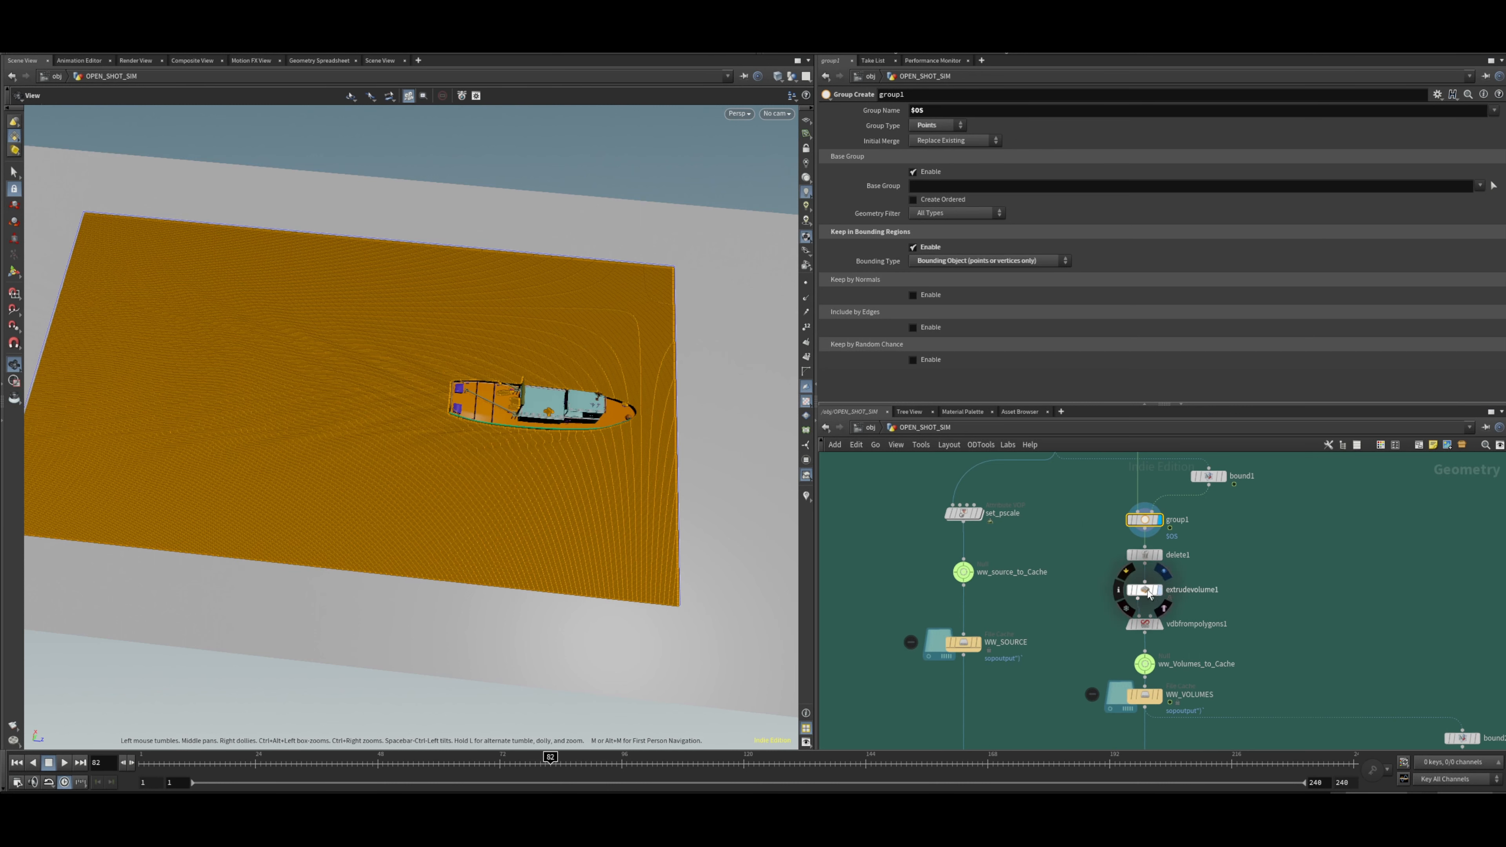
click(1159, 591)
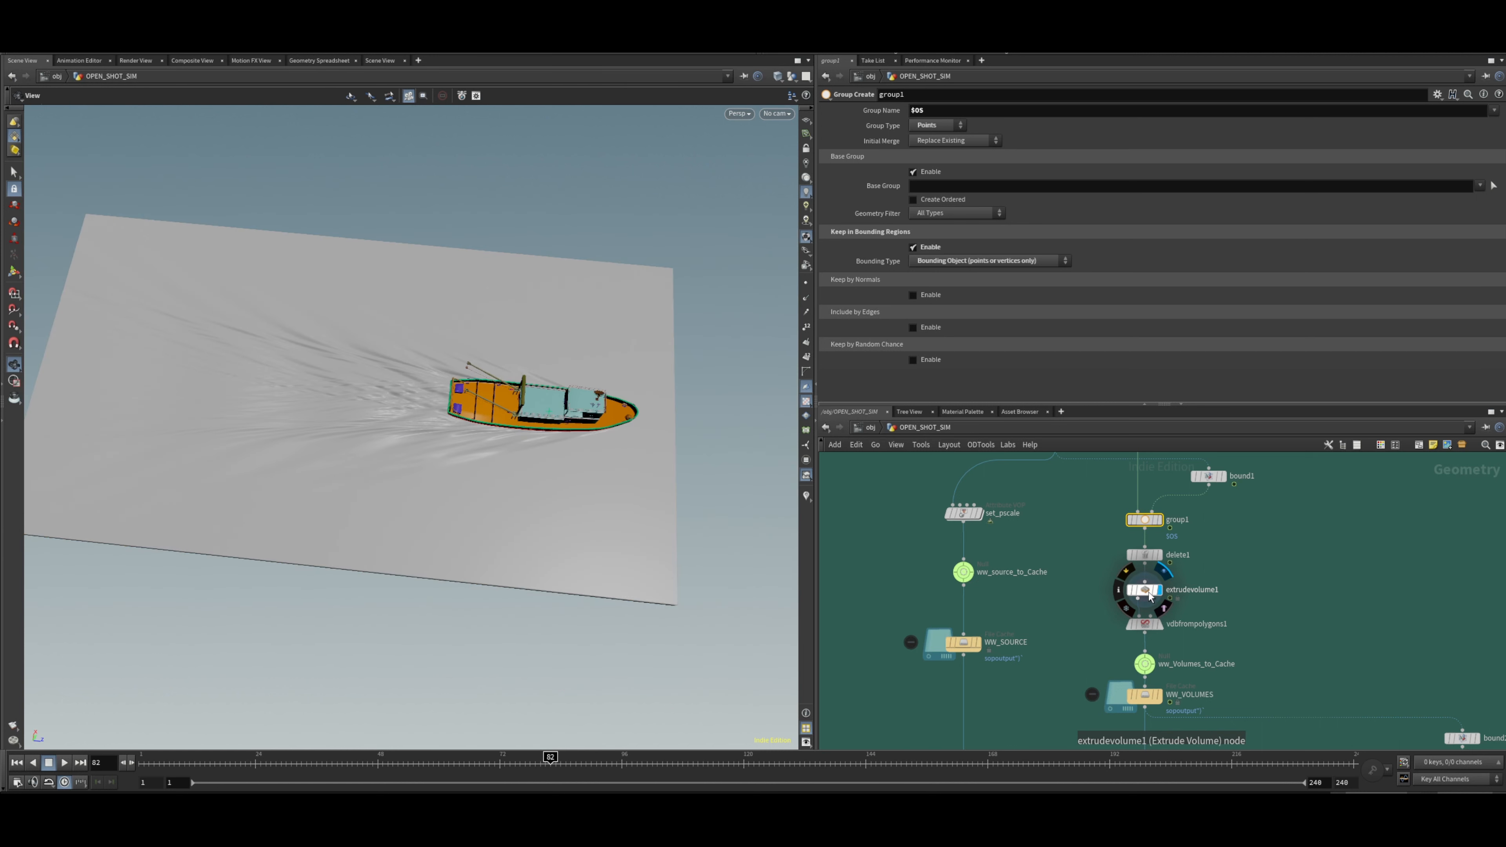
drag(675, 540, 594, 357)
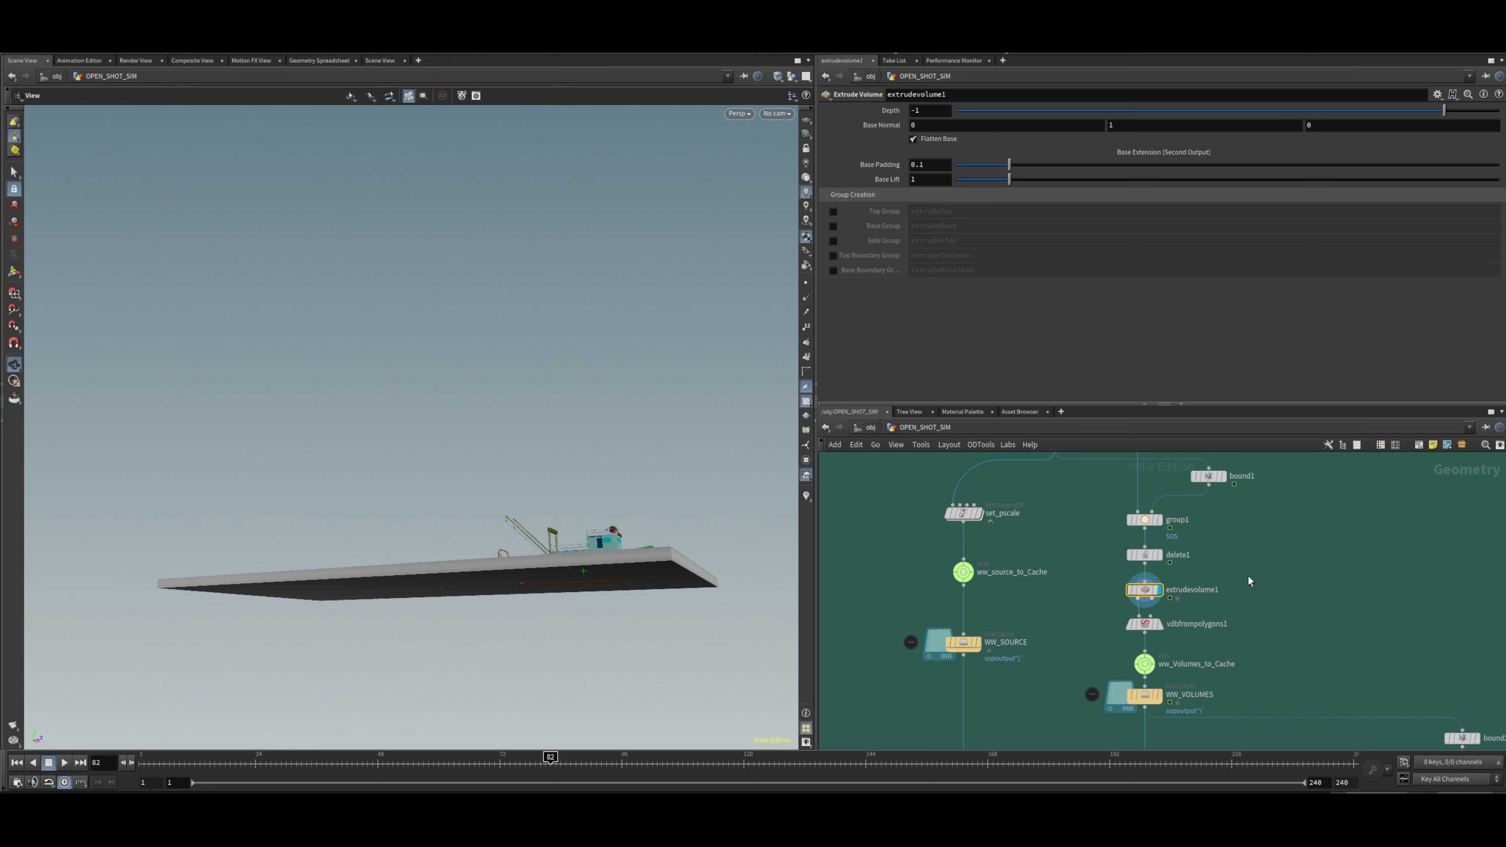
Display delete1, check its group and operation settings, and view the trimmed water surface from the side.
middle_drag(1192, 586, 1243, 589)
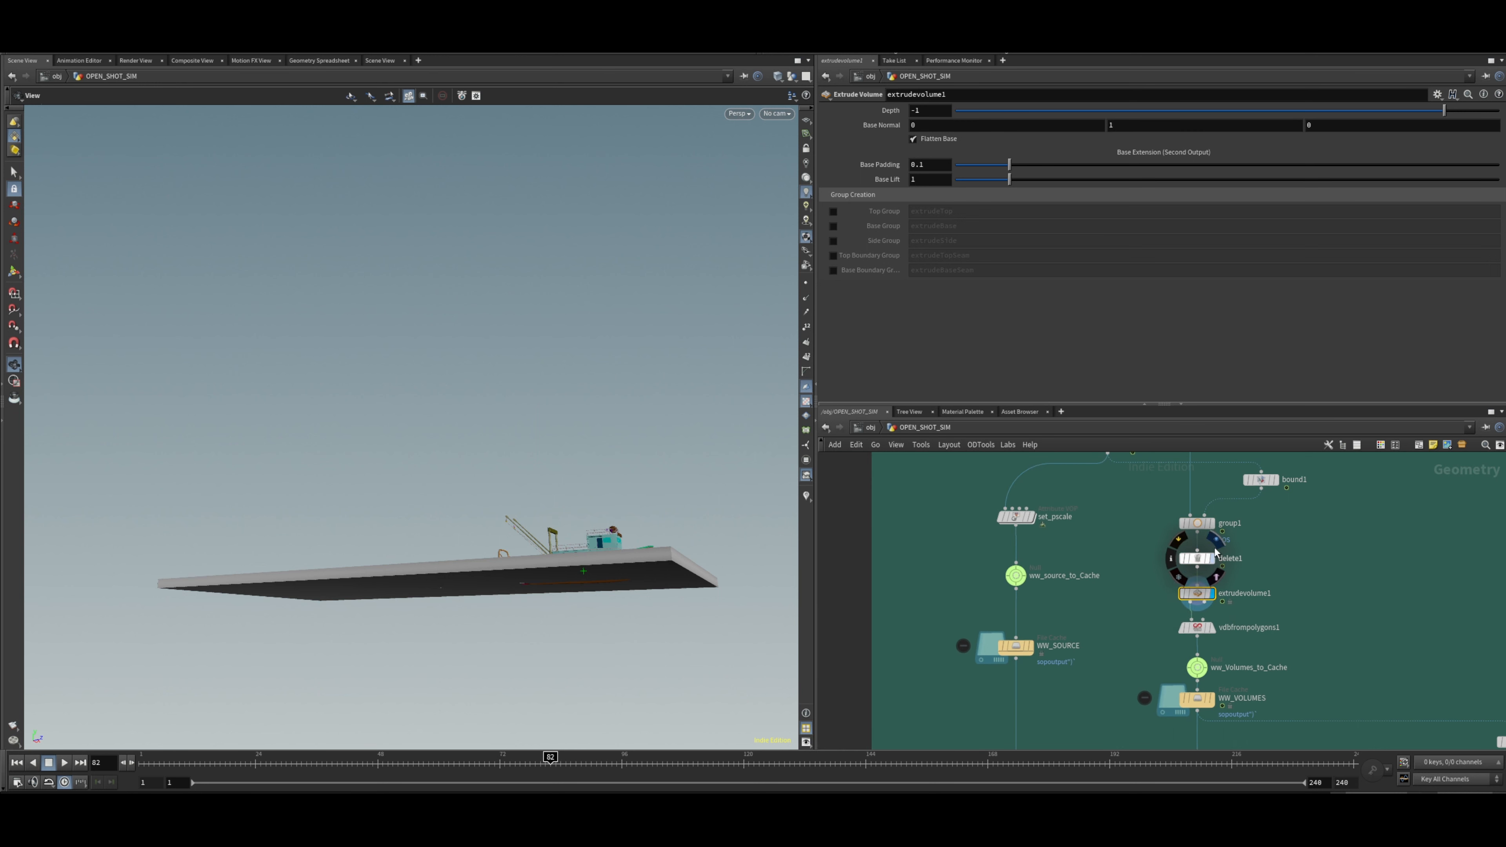
click(1210, 559)
click(1203, 563)
drag(593, 594, 364, 561)
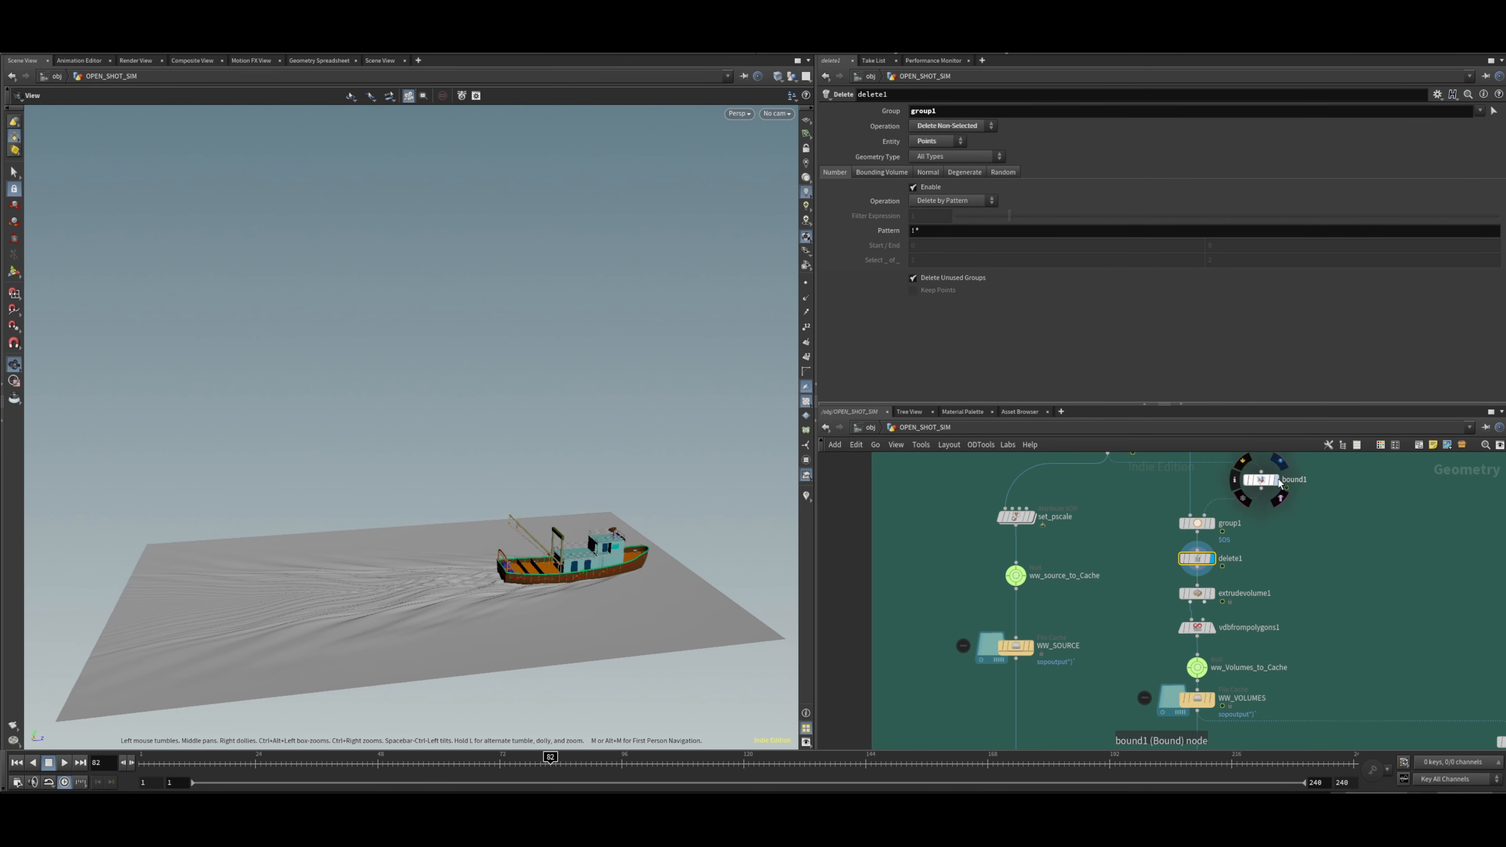
middle_drag(1304, 606, 1297, 569)
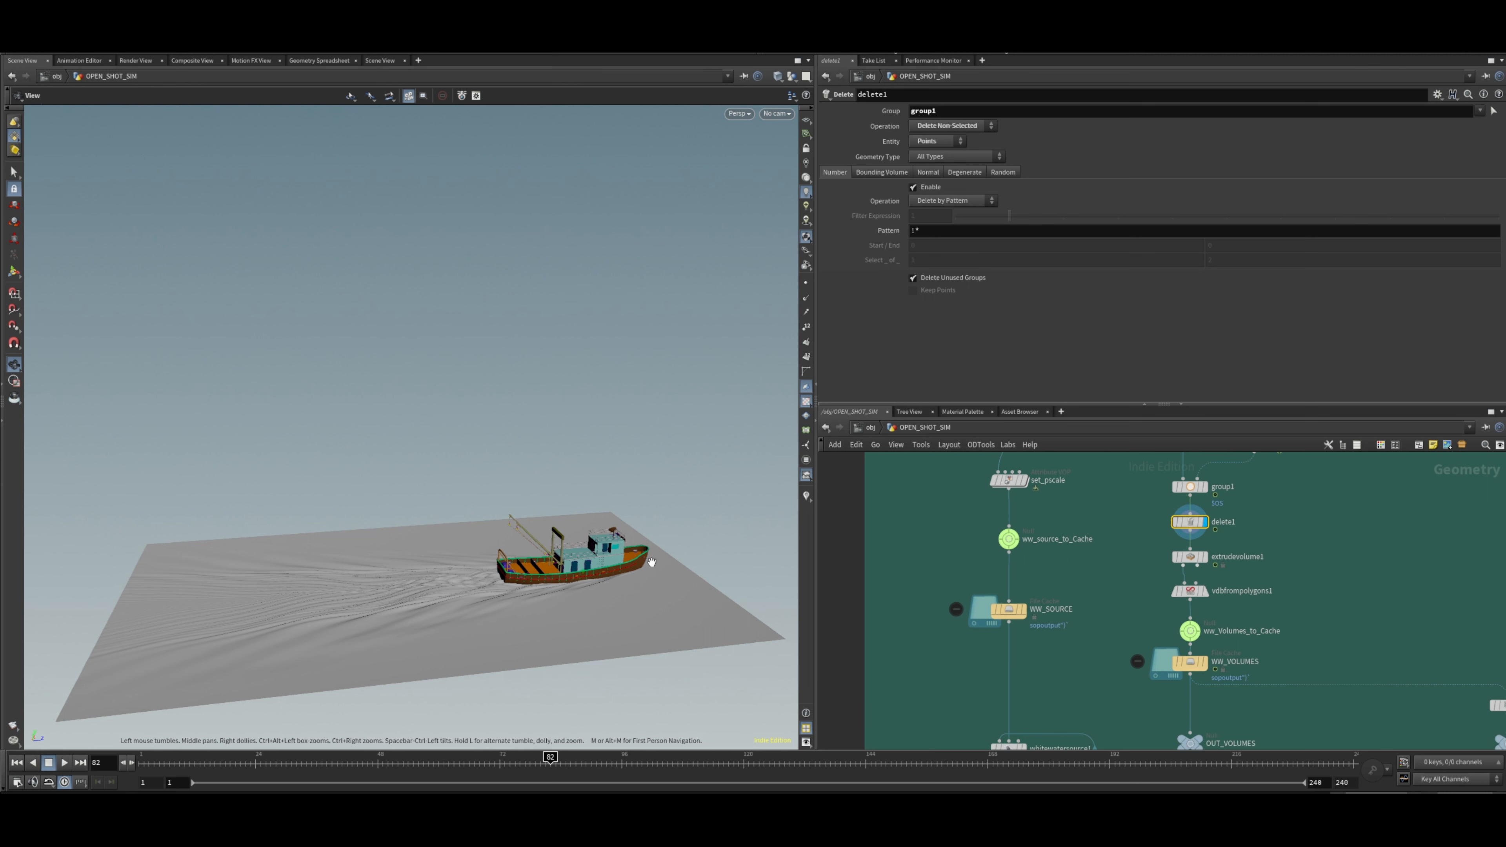
drag(502, 662, 534, 575)
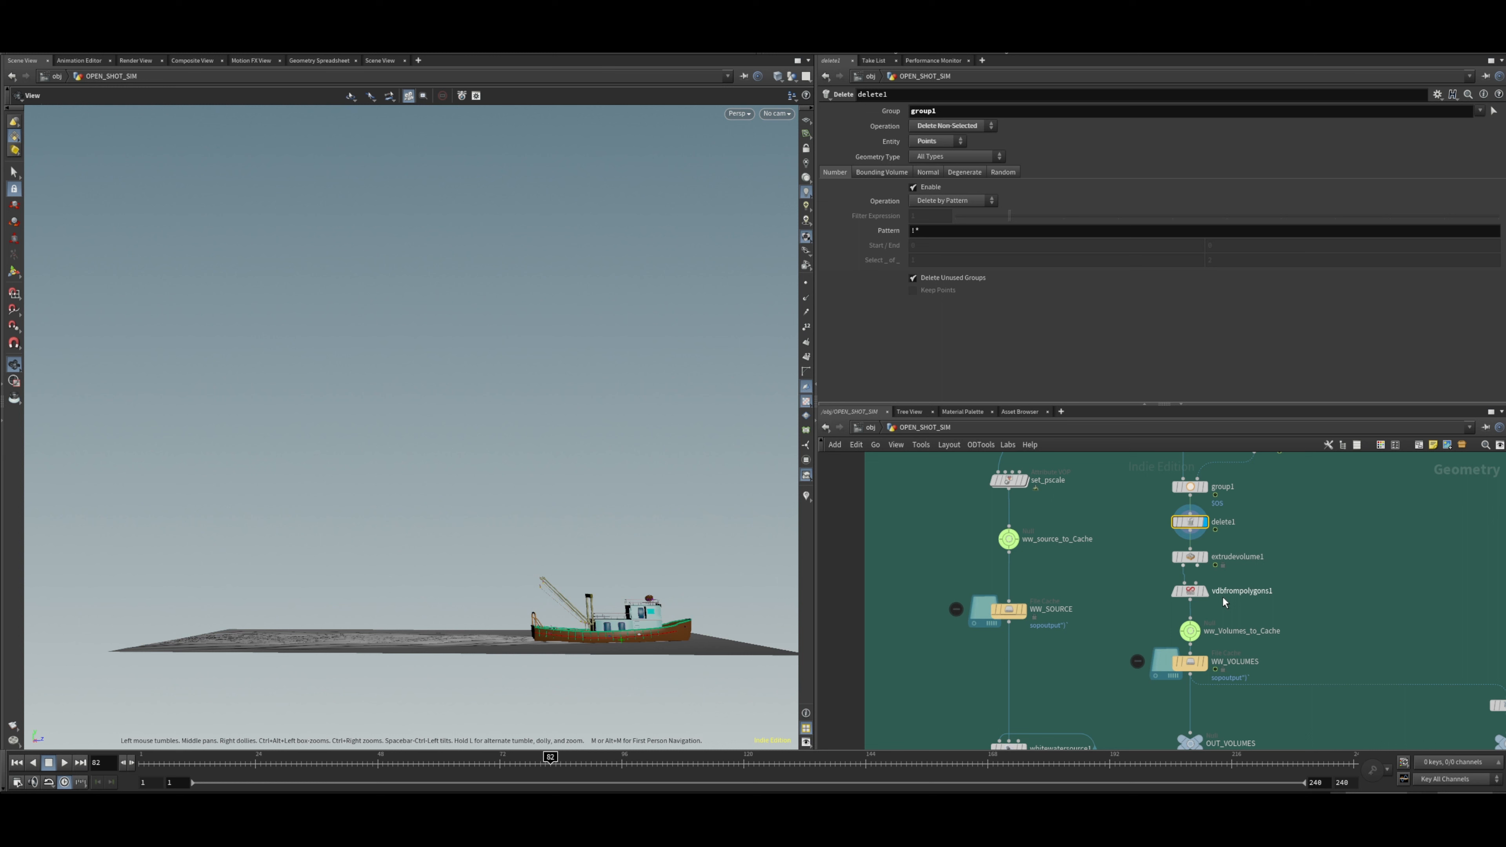
Display the extrudevolume1 result again, followed by the VDB generated by vdbfrompolygons1, viewed at an angle.
click(1204, 556)
mouse_move(558, 637)
mouse_down()
mouse_move(593, 629)
mouse_move(572, 649)
mouse_up()
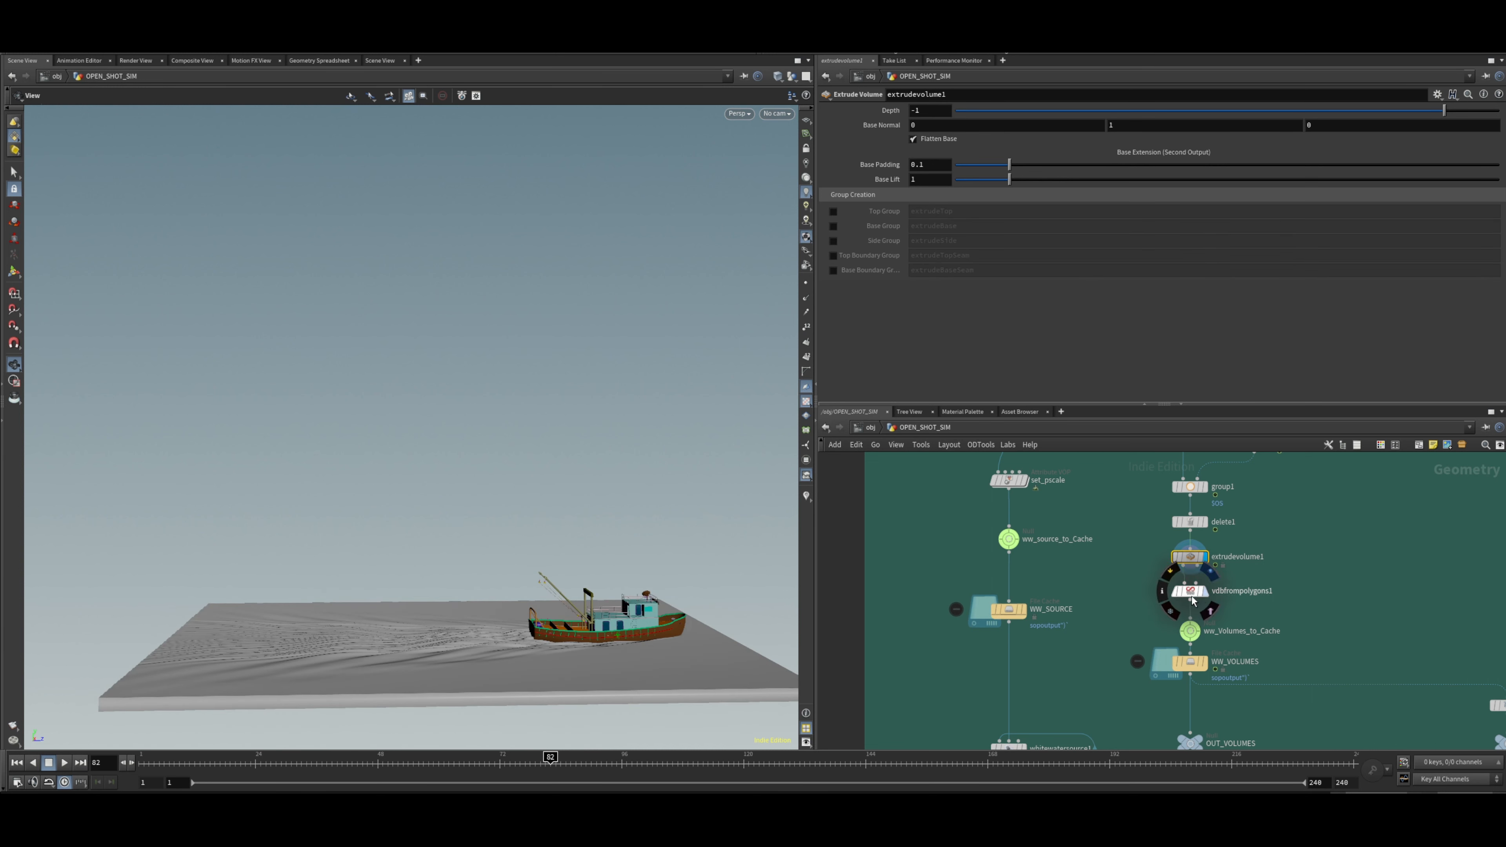
click(1205, 594)
mouse_move(367, 385)
mouse_down()
mouse_move(368, 487)
mouse_move(371, 414)
mouse_up()
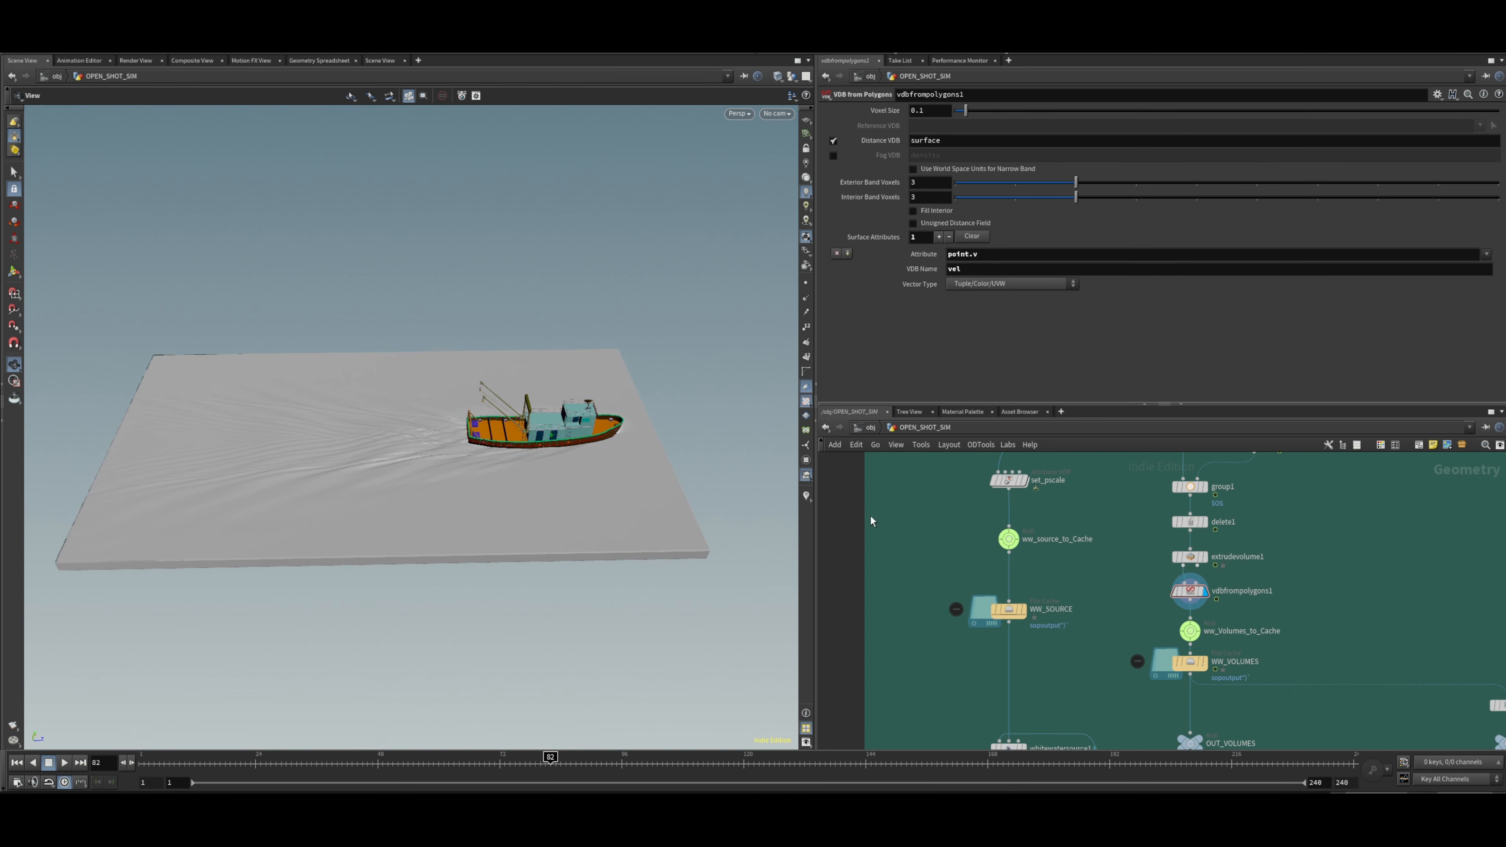
Check which surface attribute vdbfrompolygons1 transfers and the VDB name assigned to it.
drag(1143, 580, 1269, 609)
double_click(949, 270)
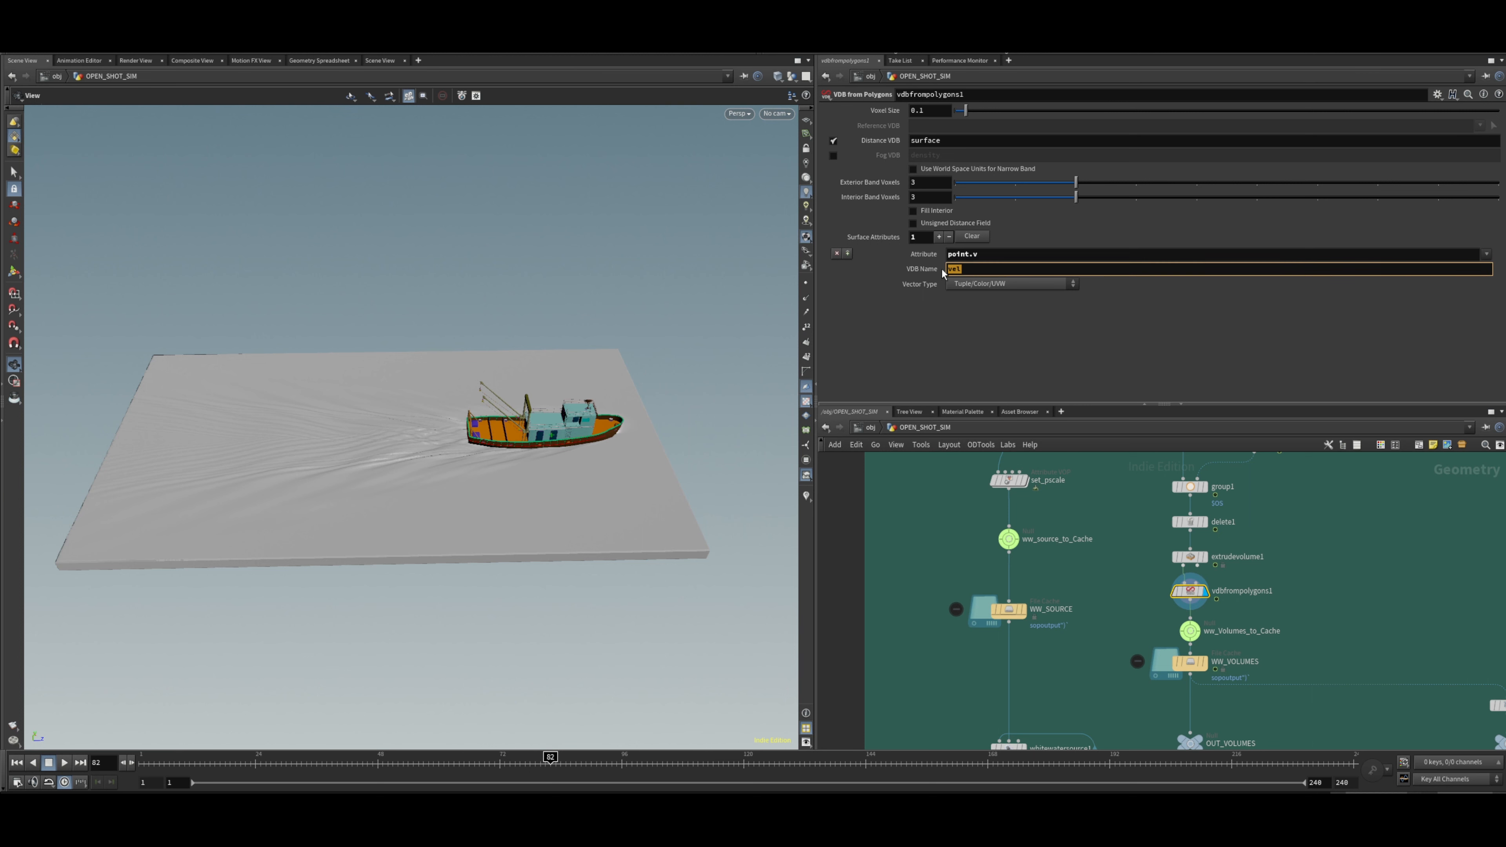
double_click(982, 255)
click(980, 256)
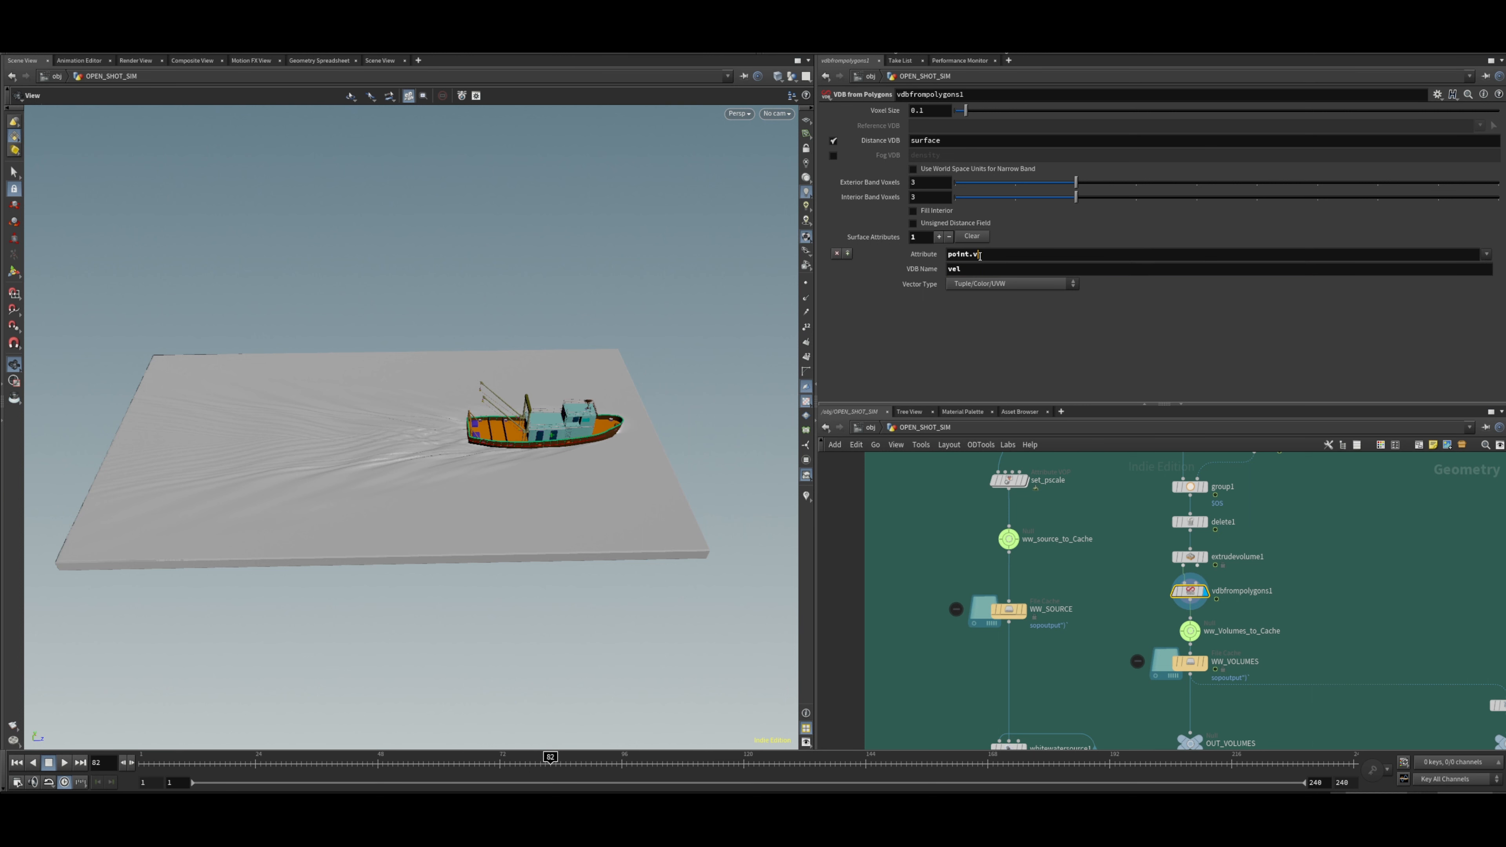
double_click(947, 270)
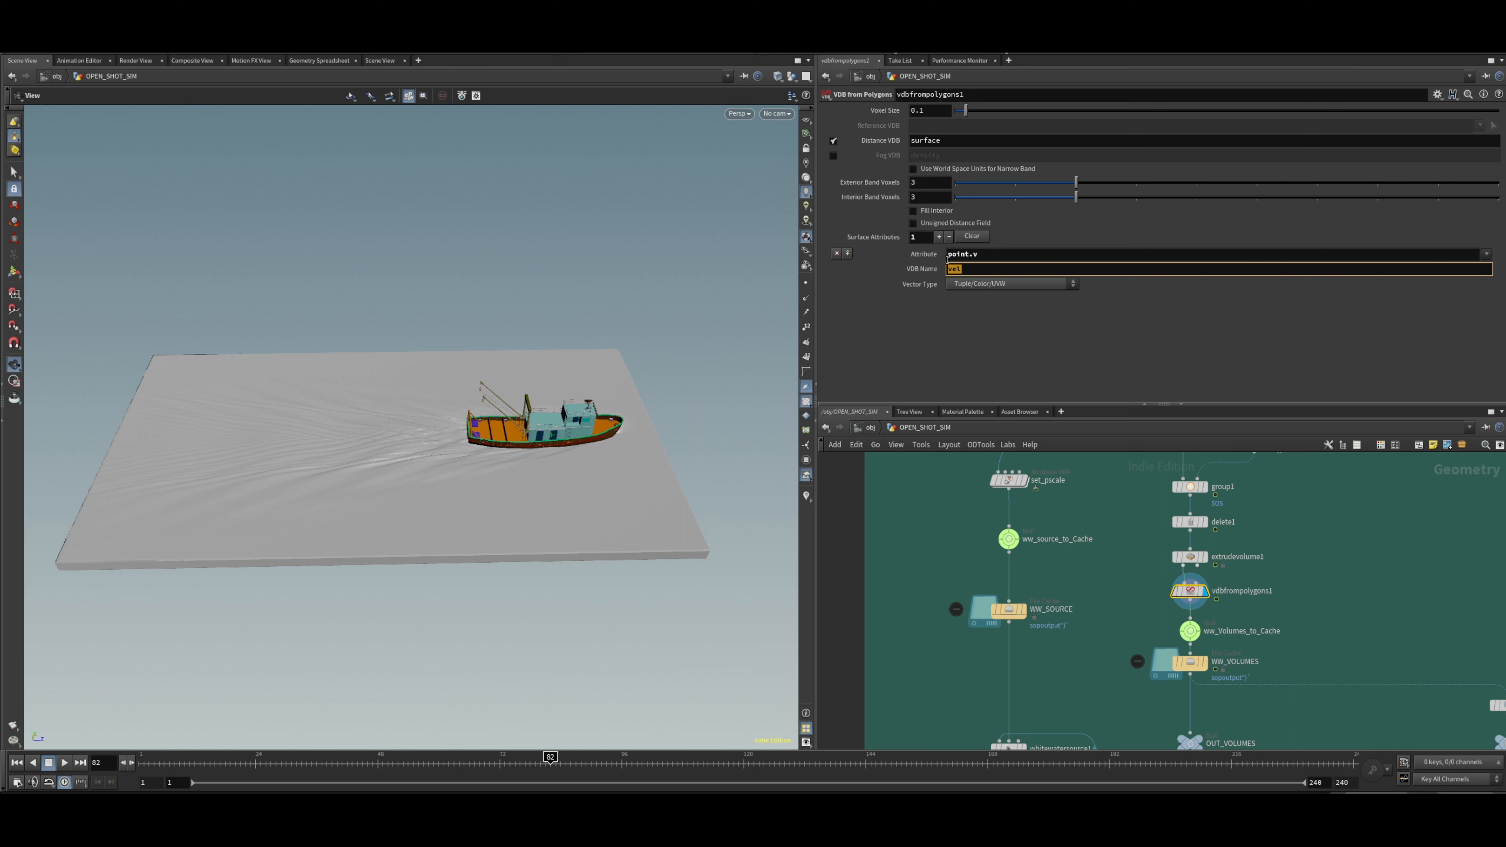
Trace the source branch back up from the caches, display set_pscale and open its VOP network.
middle_drag(1306, 609, 1331, 539)
scroll(1330, 601, down, 1)
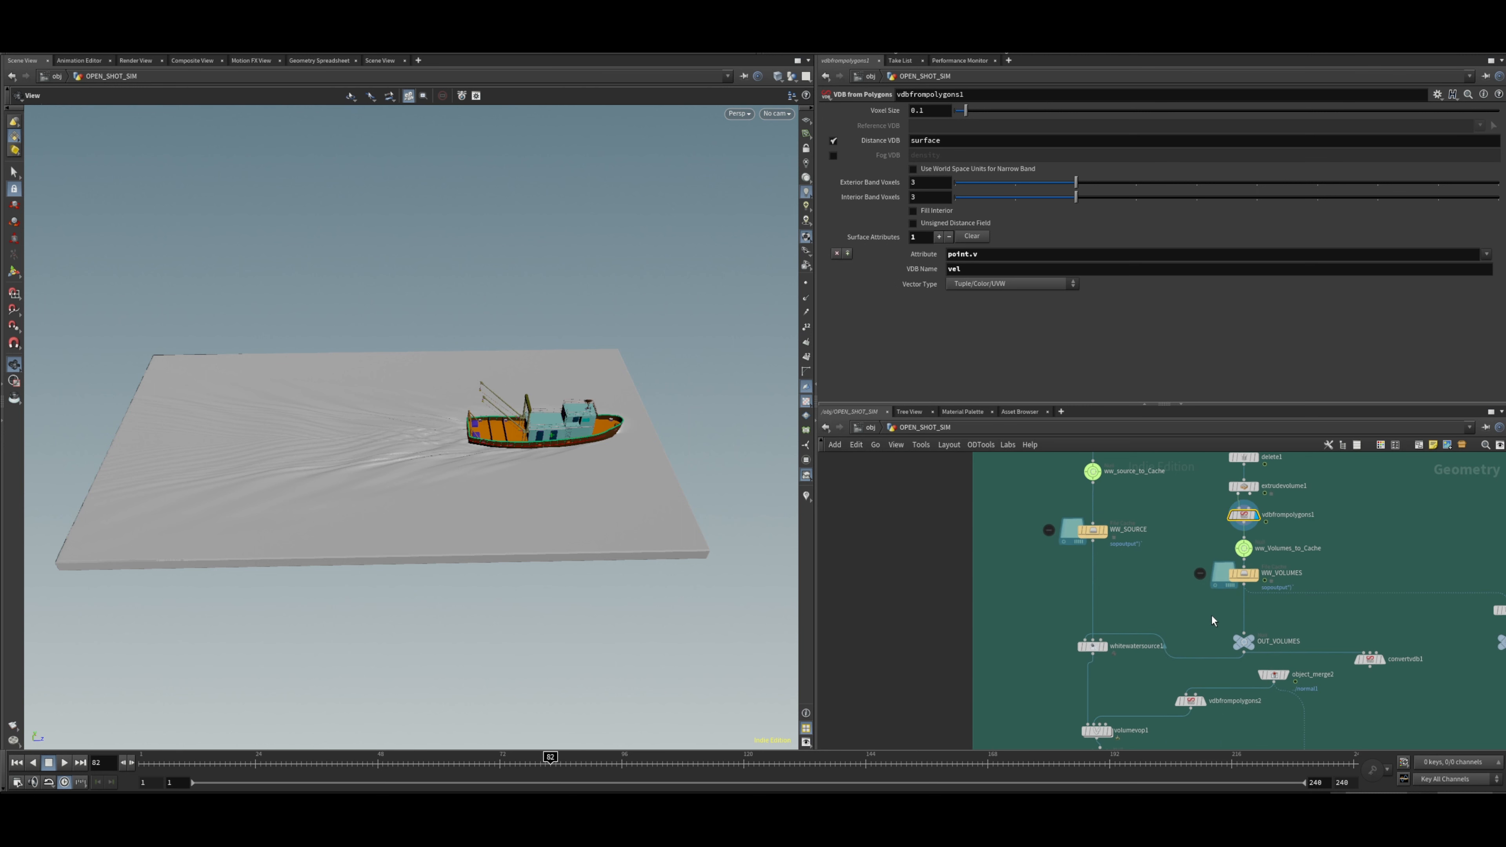
middle_drag(1174, 596, 1278, 623)
middle_drag(1222, 531, 1224, 604)
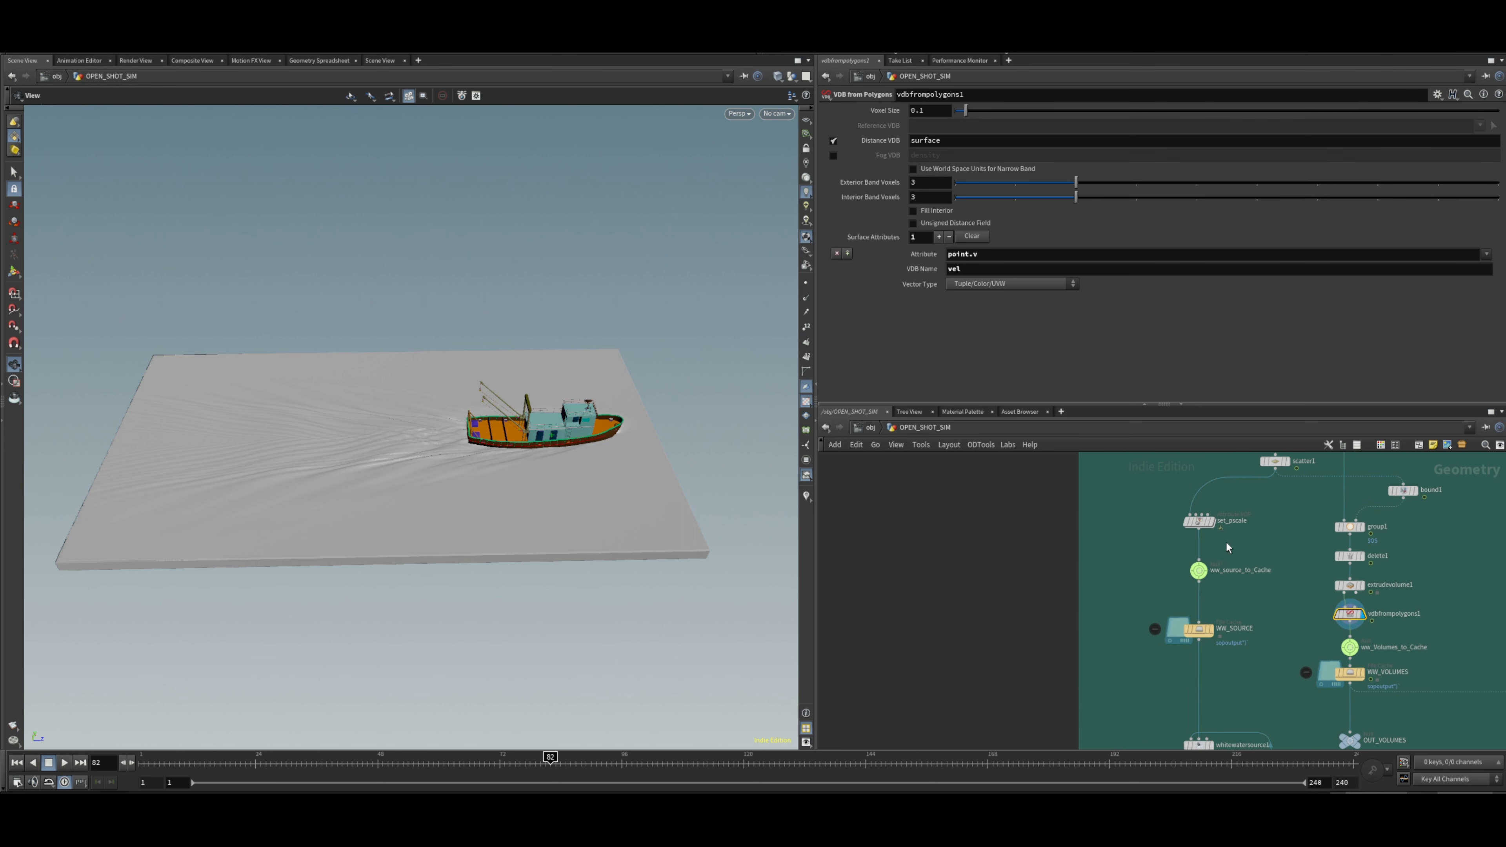
middle_drag(1235, 539, 1230, 609)
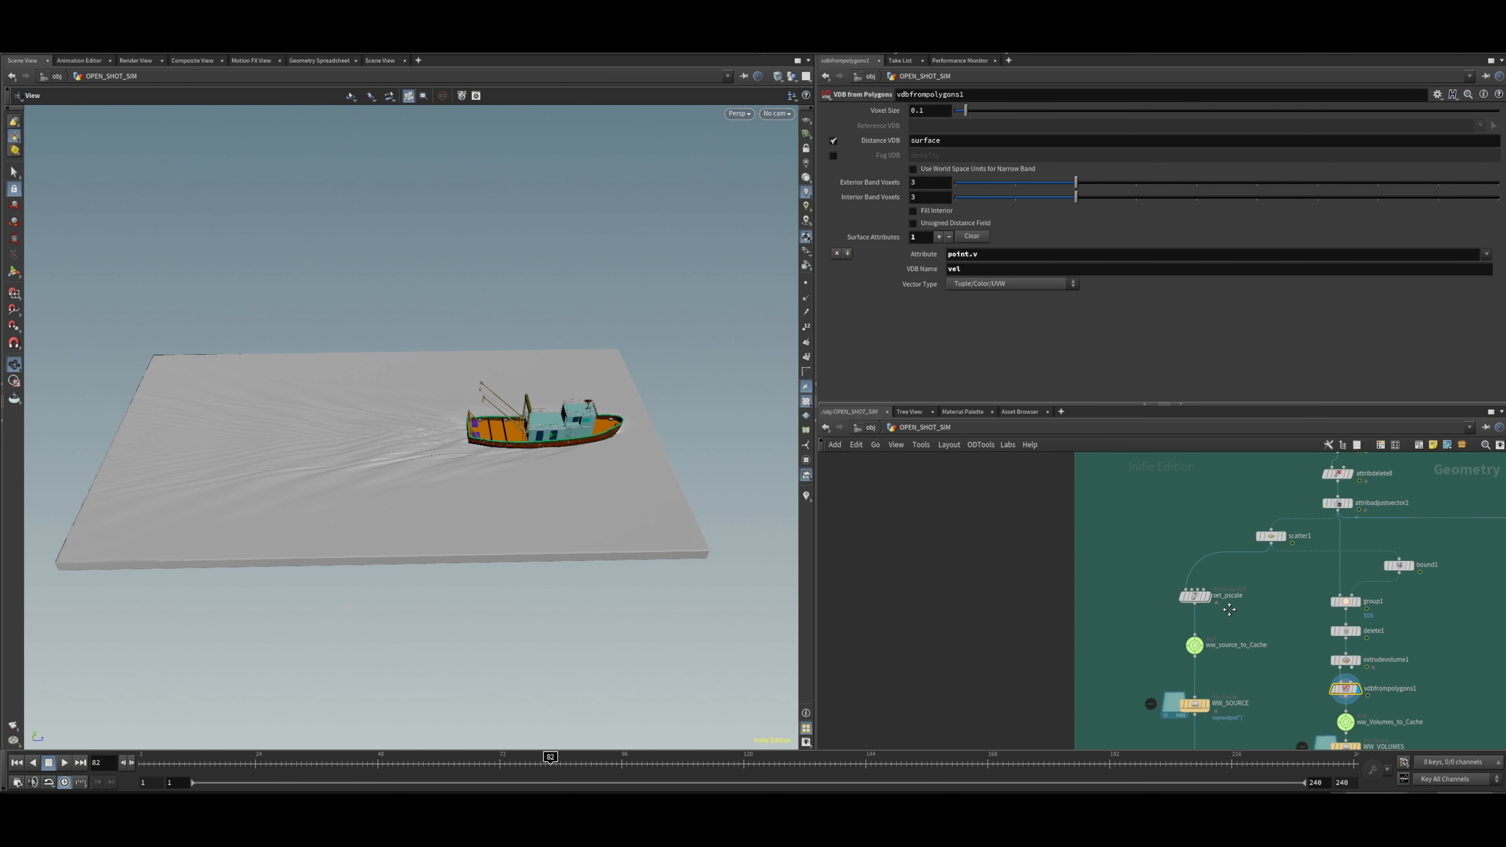
click(1205, 595)
double_click(1195, 598)
Inspect the bind1 attribute and the fit1 source and destination range inside set_pscale.
middle_drag(1204, 546, 1200, 550)
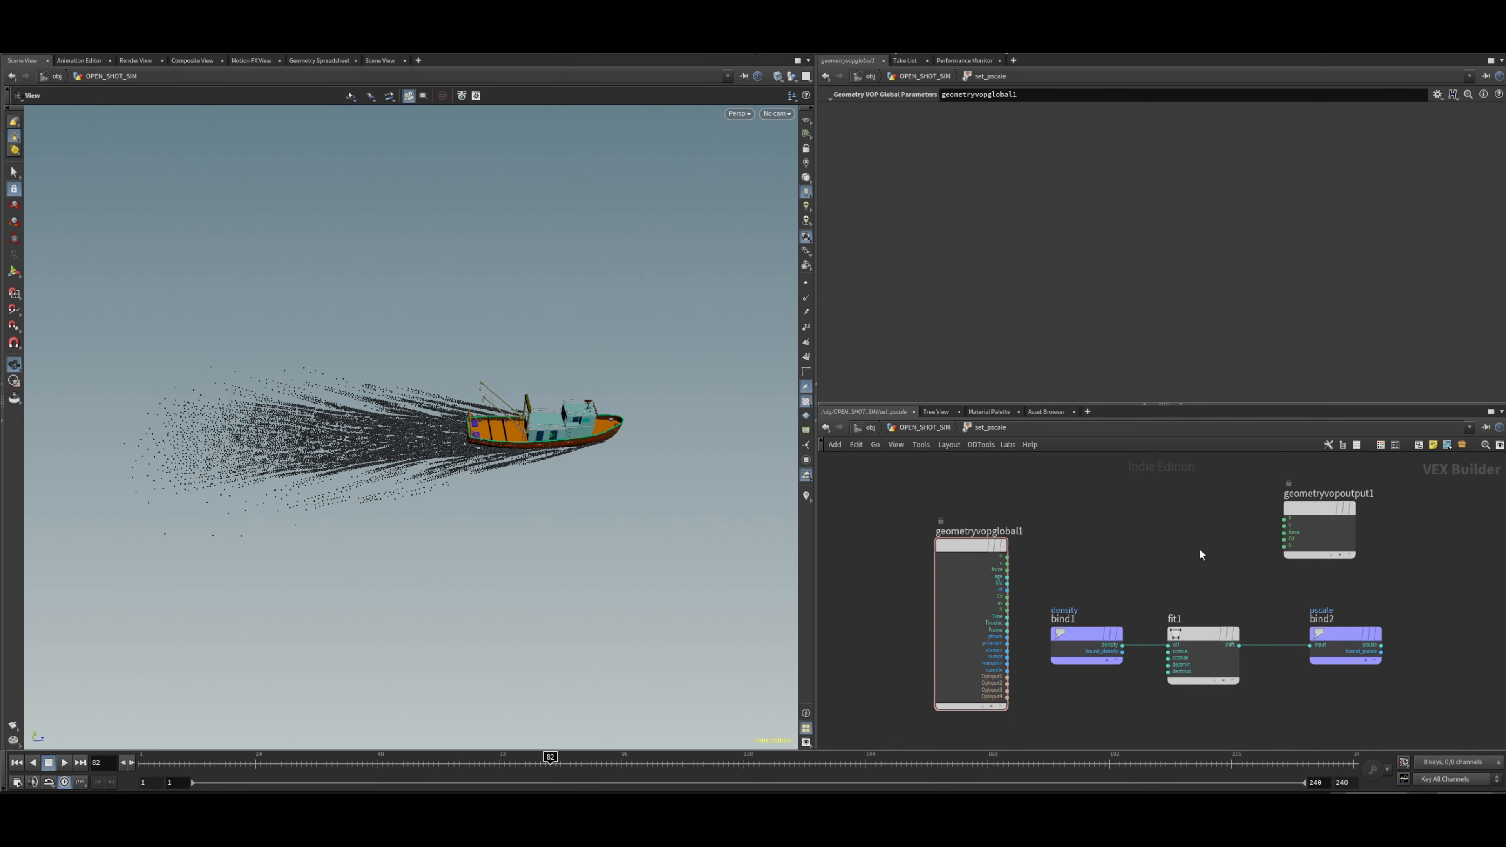
drag(1130, 558, 1066, 682)
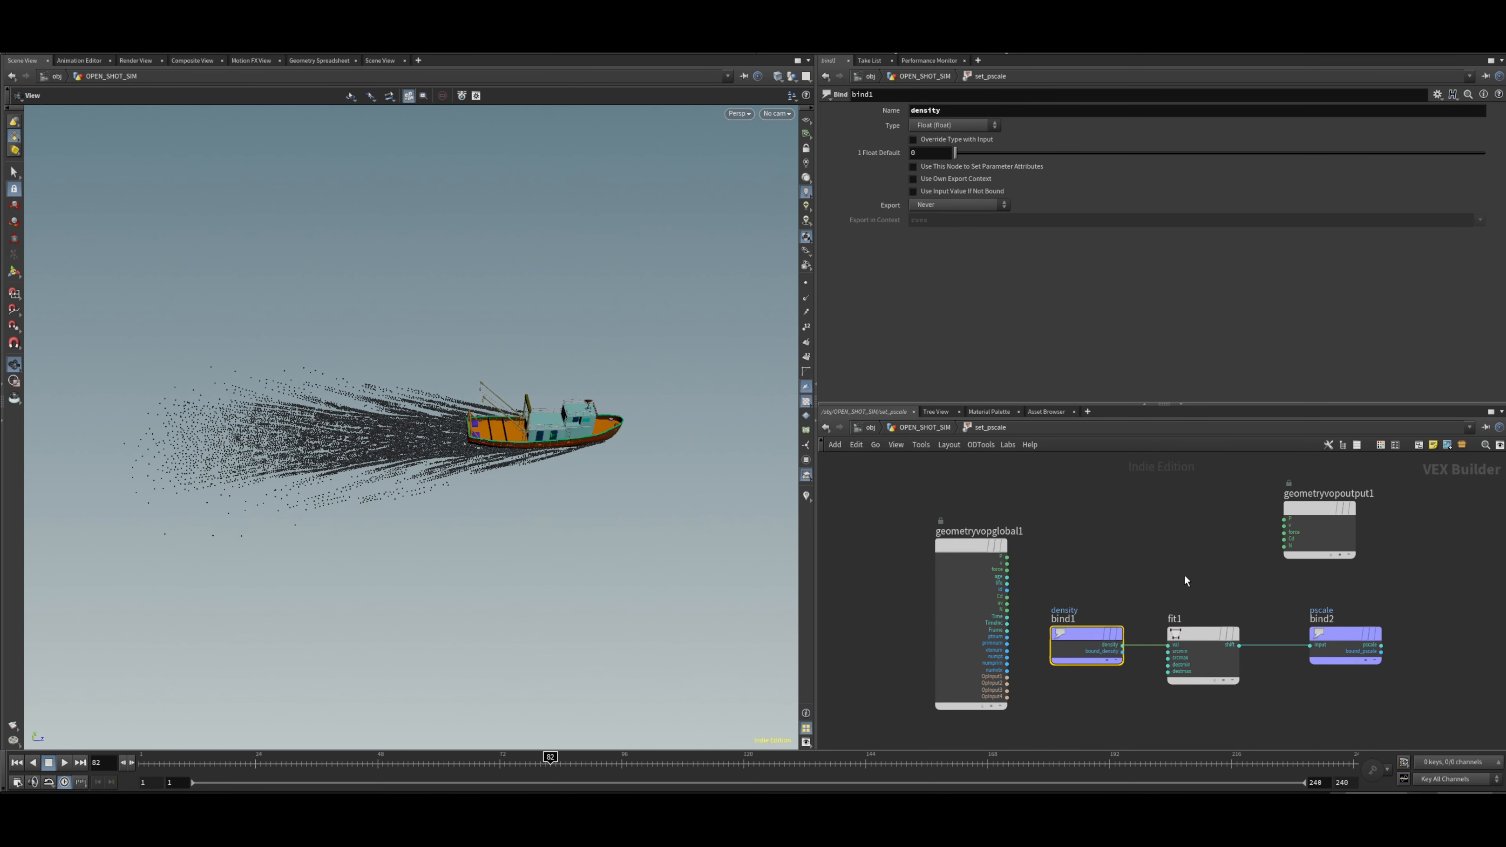
drag(1238, 568, 1188, 686)
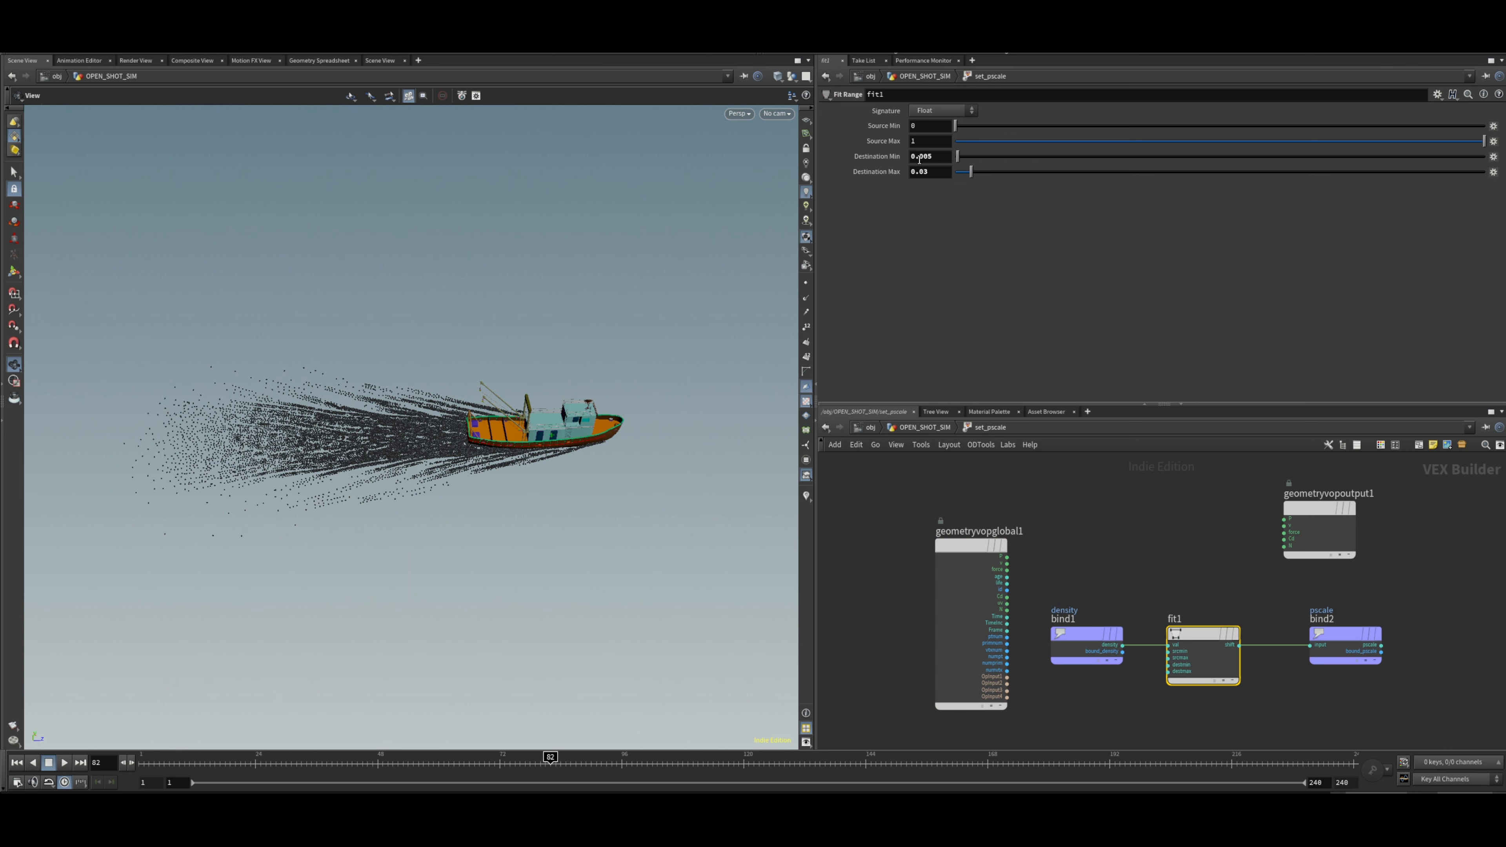
Return to the OPEN_SHOT_SIM network and examine the set_pscale points behind the boat from above.
click(921, 426)
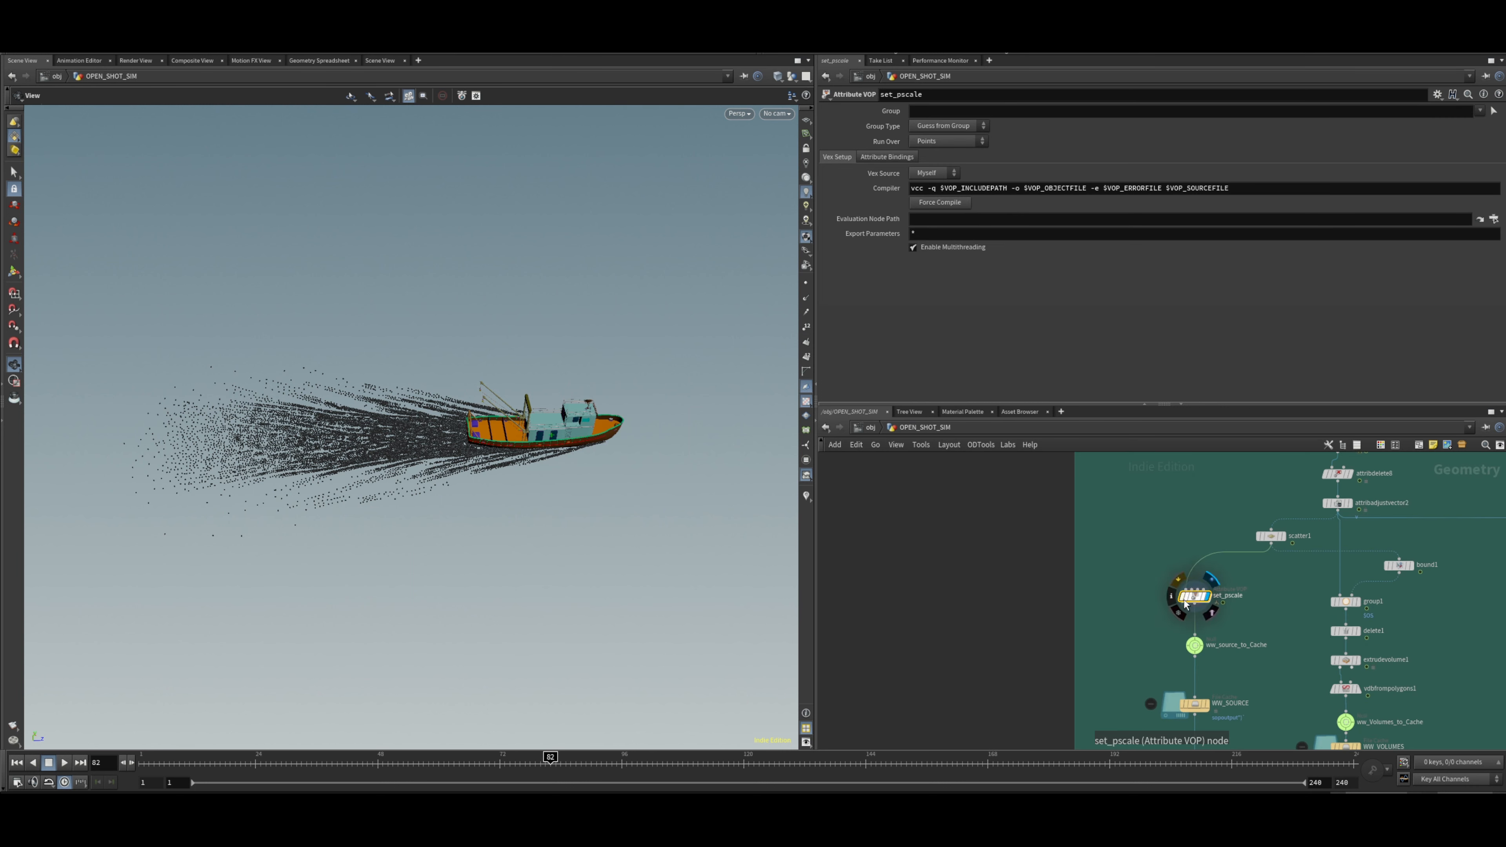
drag(510, 442, 512, 500)
right_drag(511, 500, 628, 455)
drag(628, 455, 546, 424)
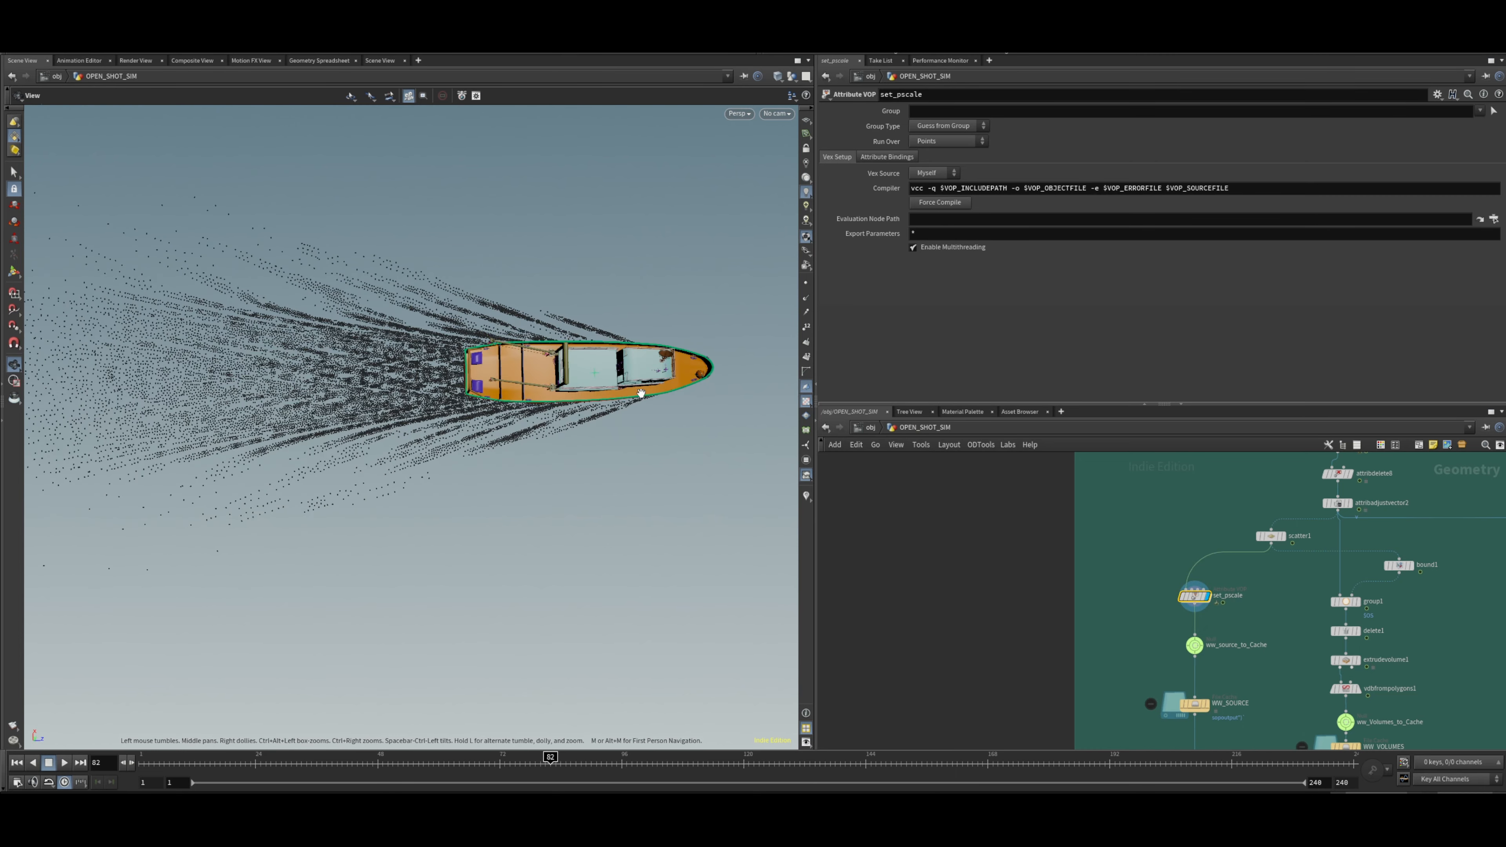
middle_drag(137, 406, 323, 402)
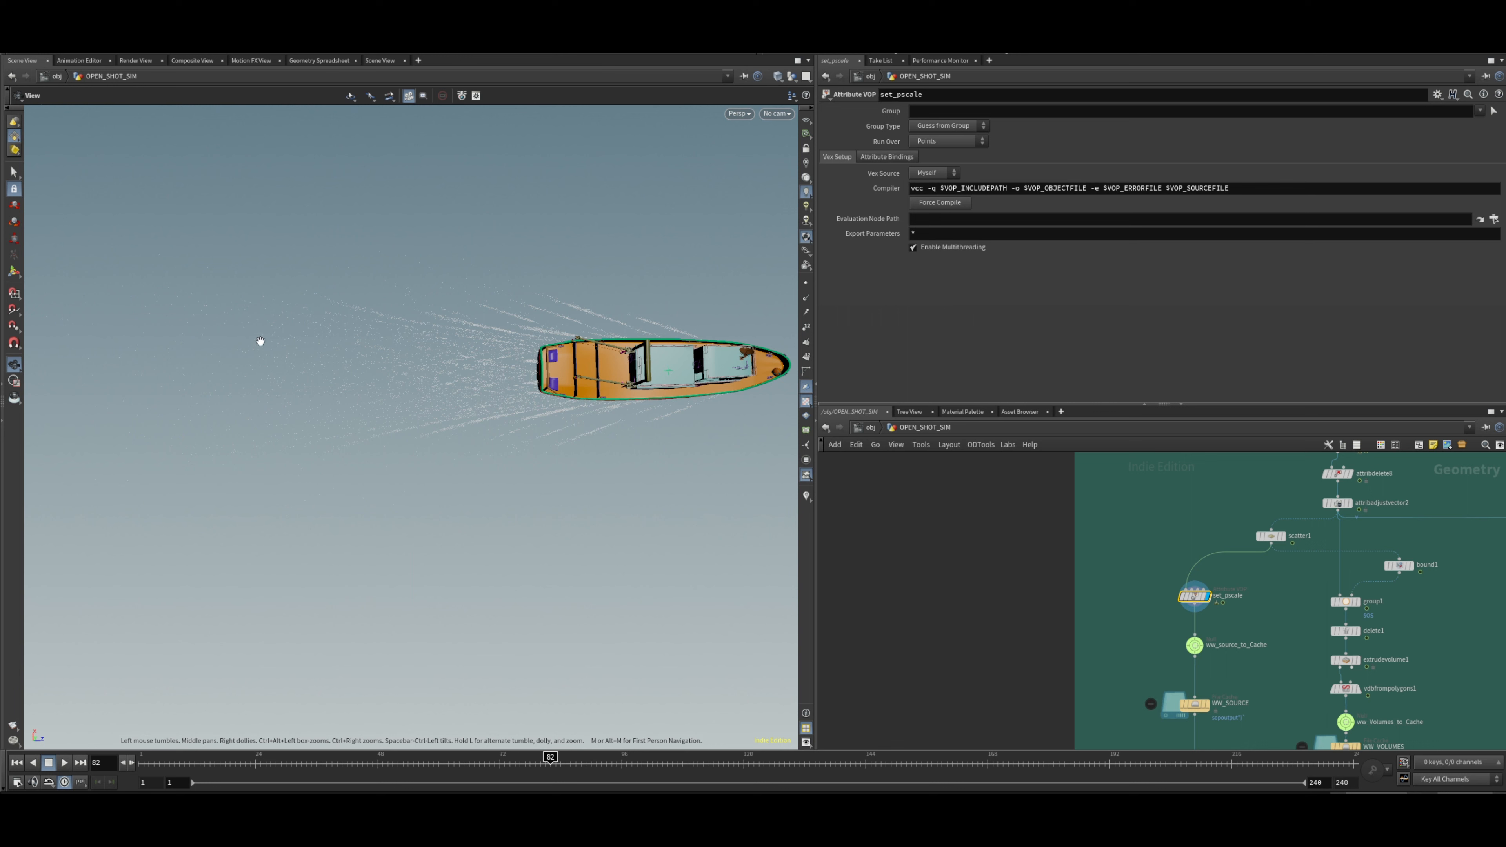
Check the WW_SOURCE file cache settings and follow the branch down to the whitewatersource1 node.
middle_drag(1274, 615, 1229, 498)
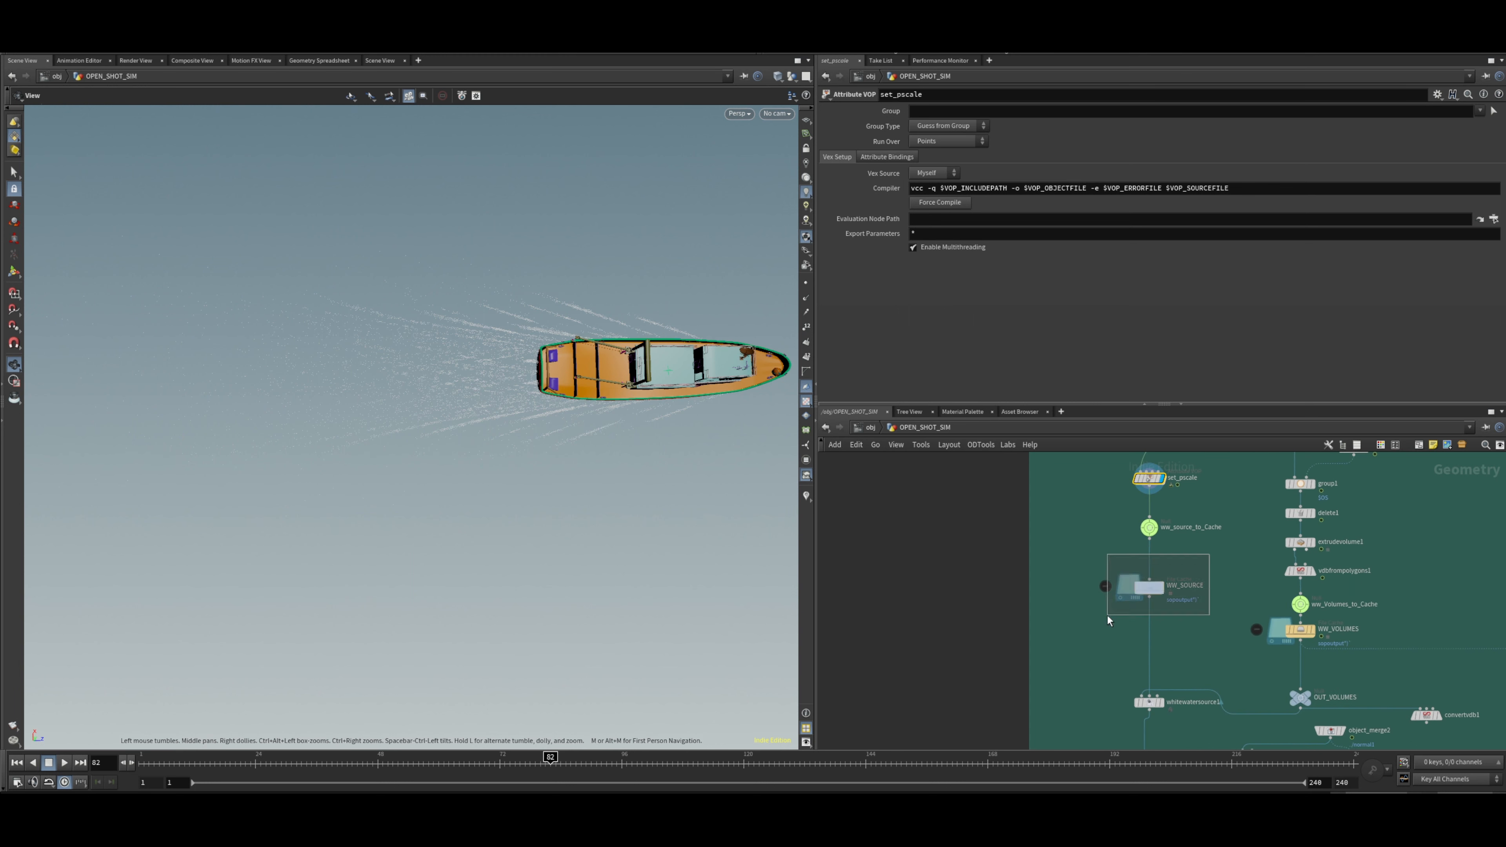
drag(1148, 595, 1140, 594)
middle_drag(1210, 595, 1175, 468)
scroll(1118, 587, up, 5)
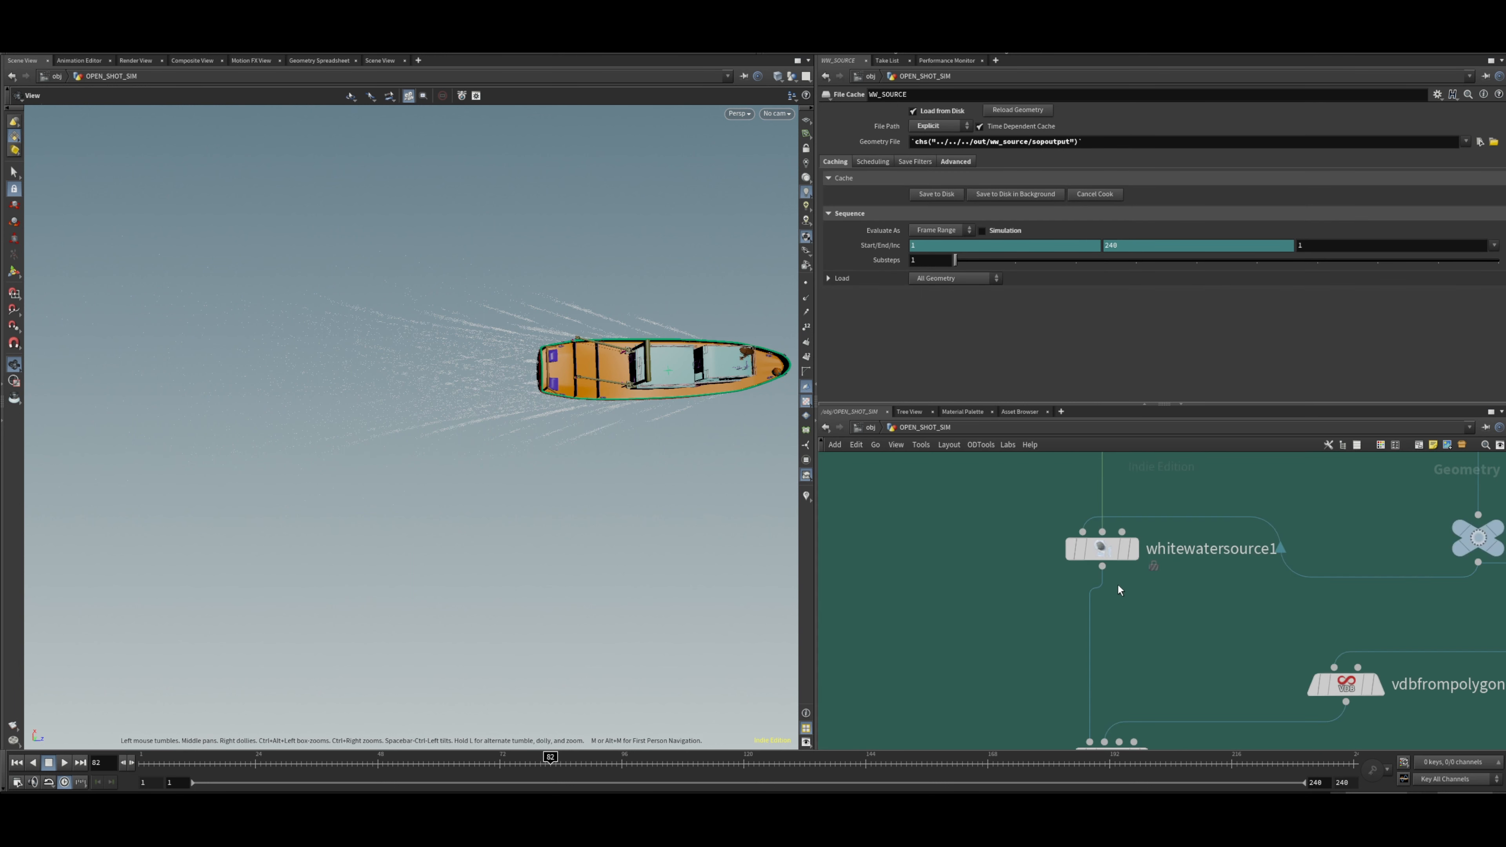
mouse_move(1114, 561)
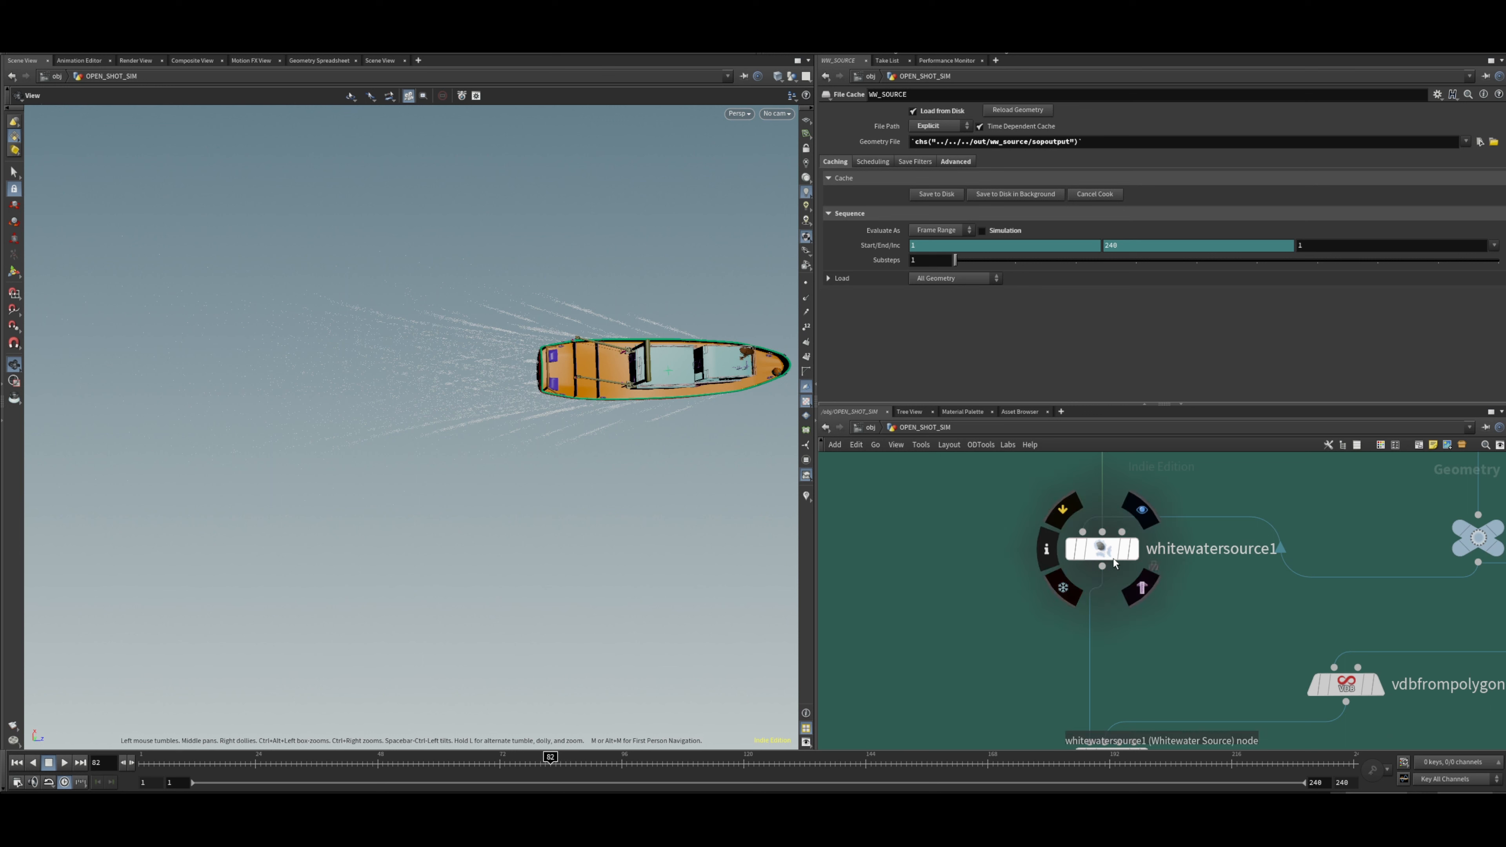
Display the whitewatersource1 node and check its curvature and acceleration emission settings.
drag(1107, 545, 1107, 564)
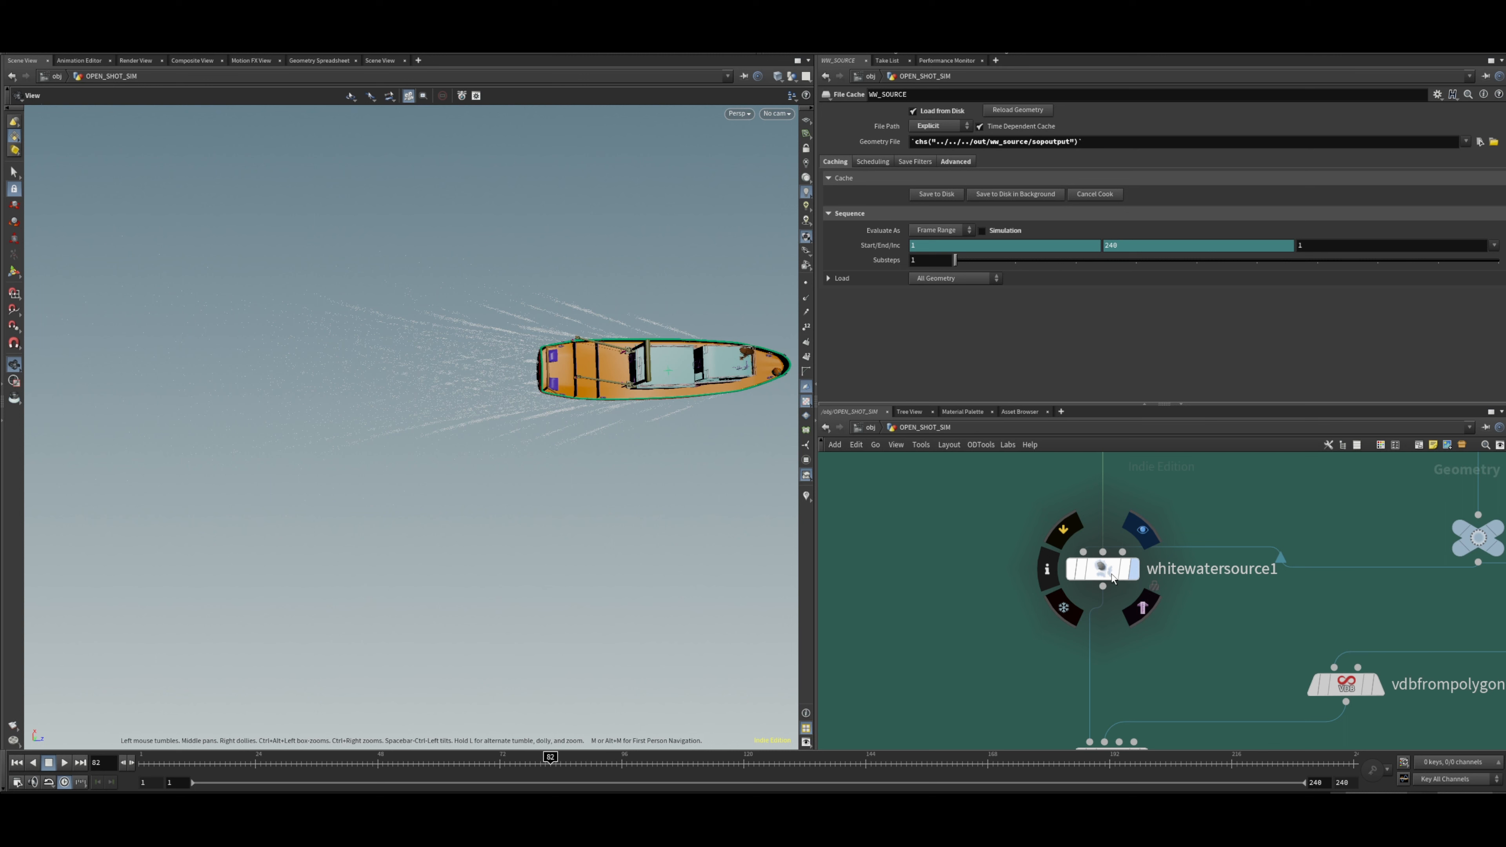
click(1130, 570)
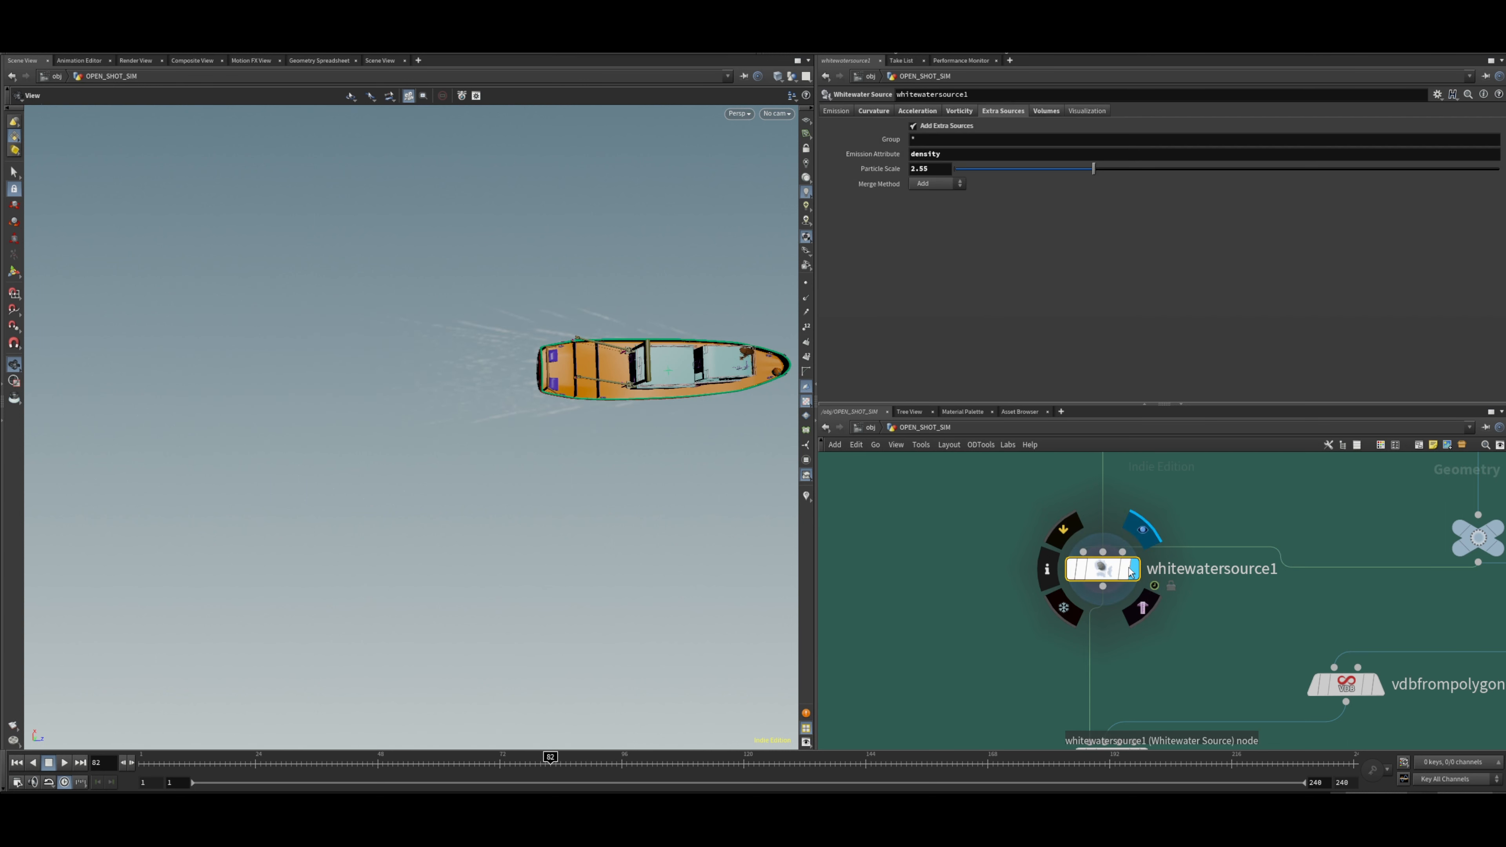
click(880, 110)
click(919, 111)
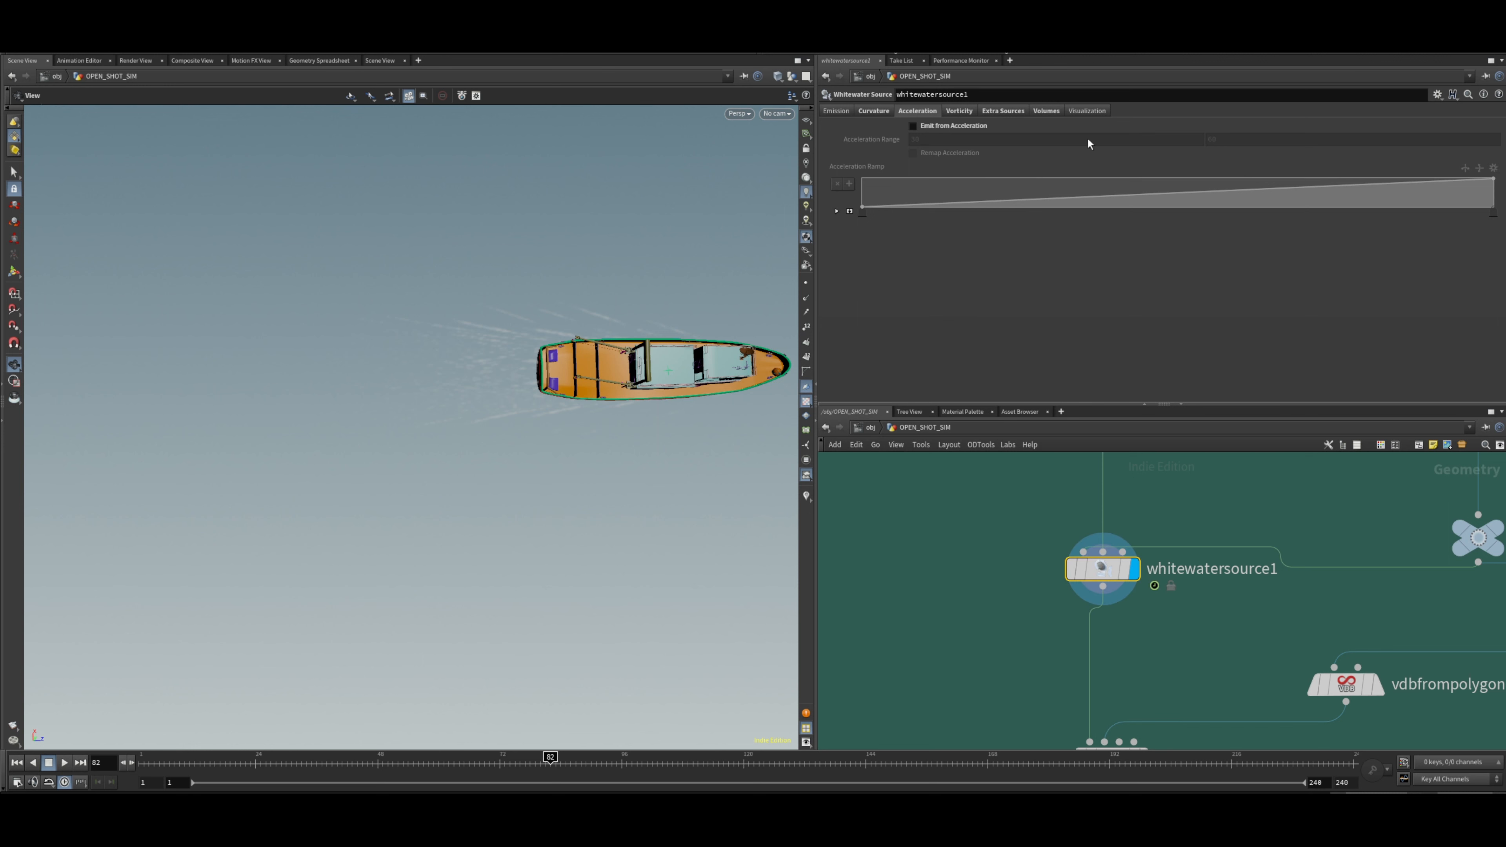
Inspect the extra sources settings of whitewatersource1, focusing on the emission attribute and the node's incoming branch.
click(1003, 109)
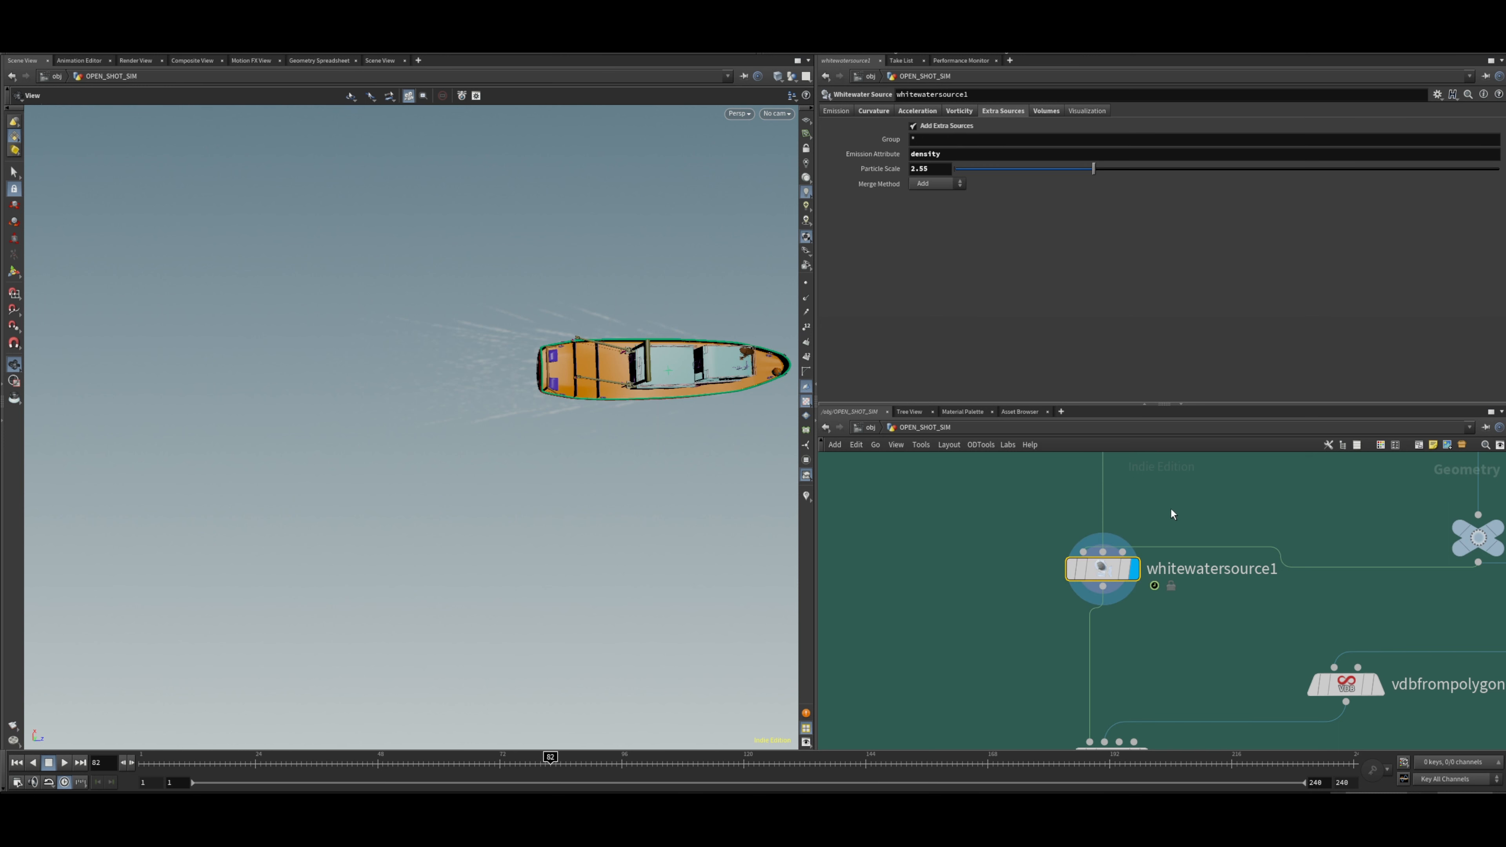
middle_drag(1170, 509, 1153, 720)
middle_drag(1183, 606, 1195, 454)
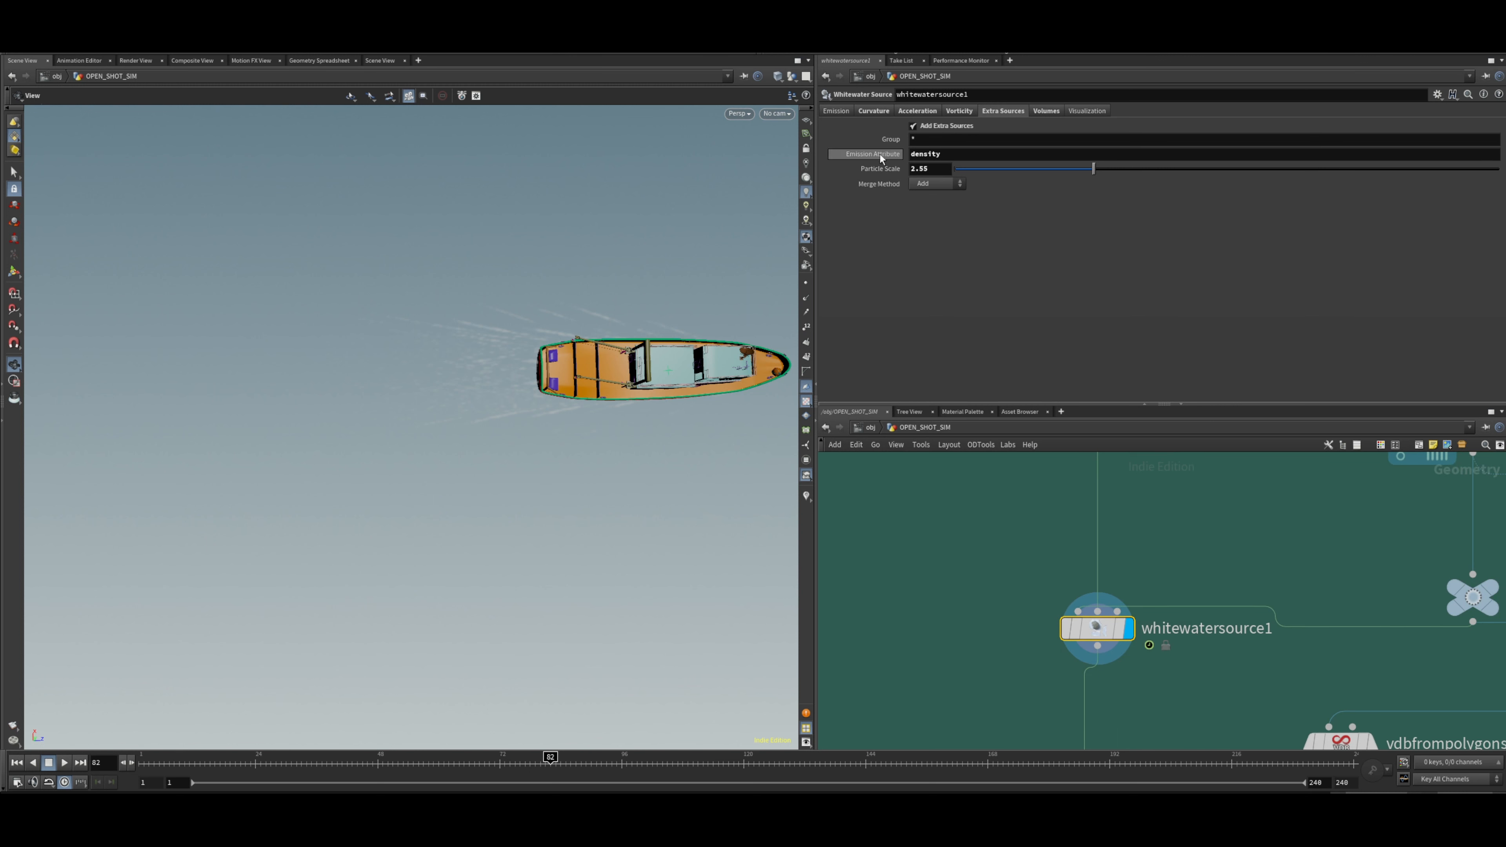
drag(961, 155, 871, 152)
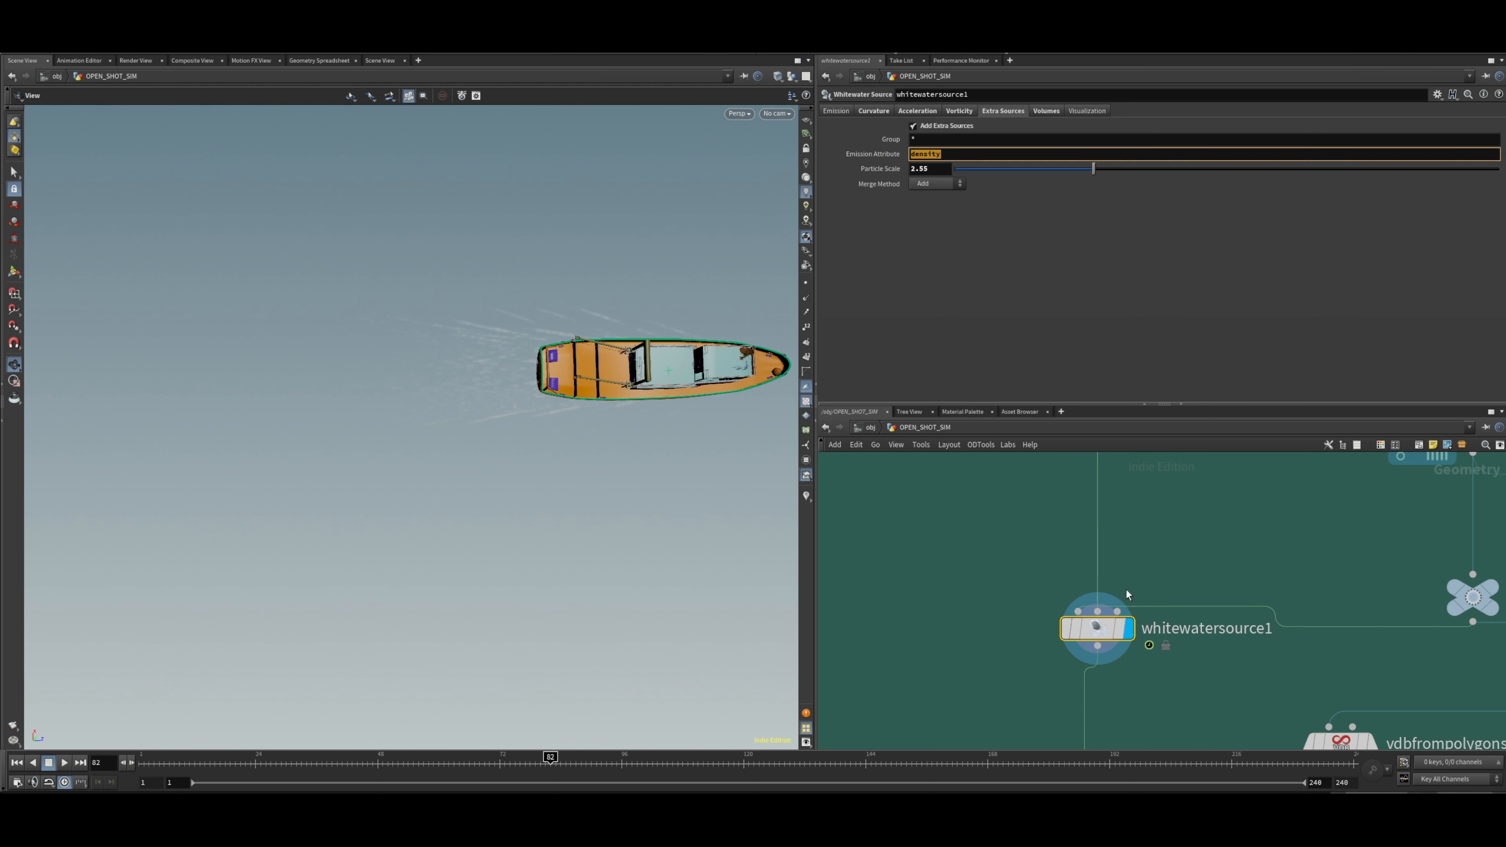